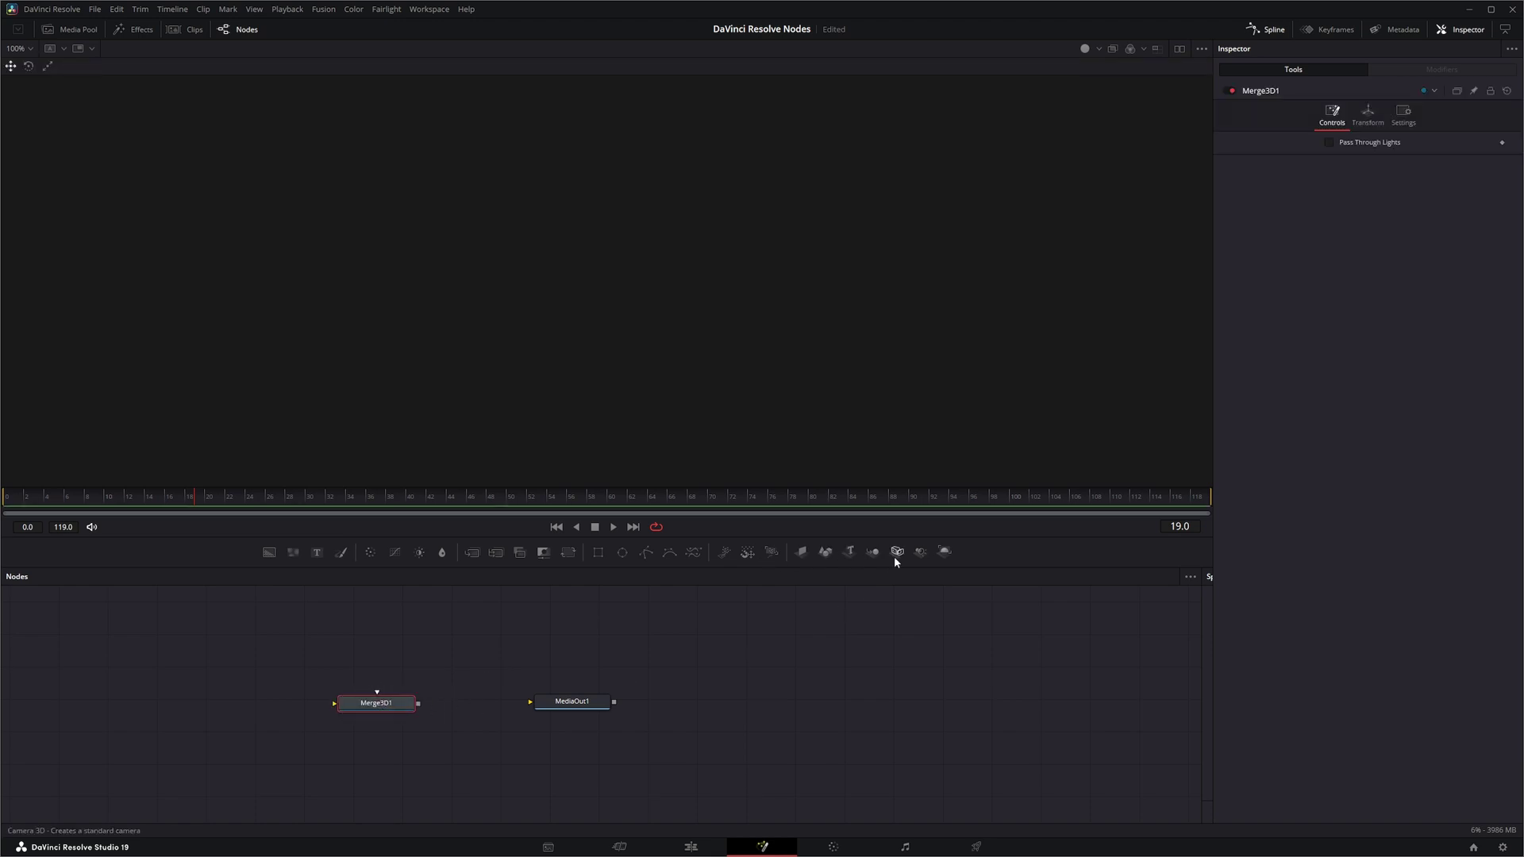
Step: Add Camera3D and Renderer3D nodes, chain them as Camera3D to Merge3D to Renderer3D, and show Merge3D in the viewer
drag(895, 552, 247, 711)
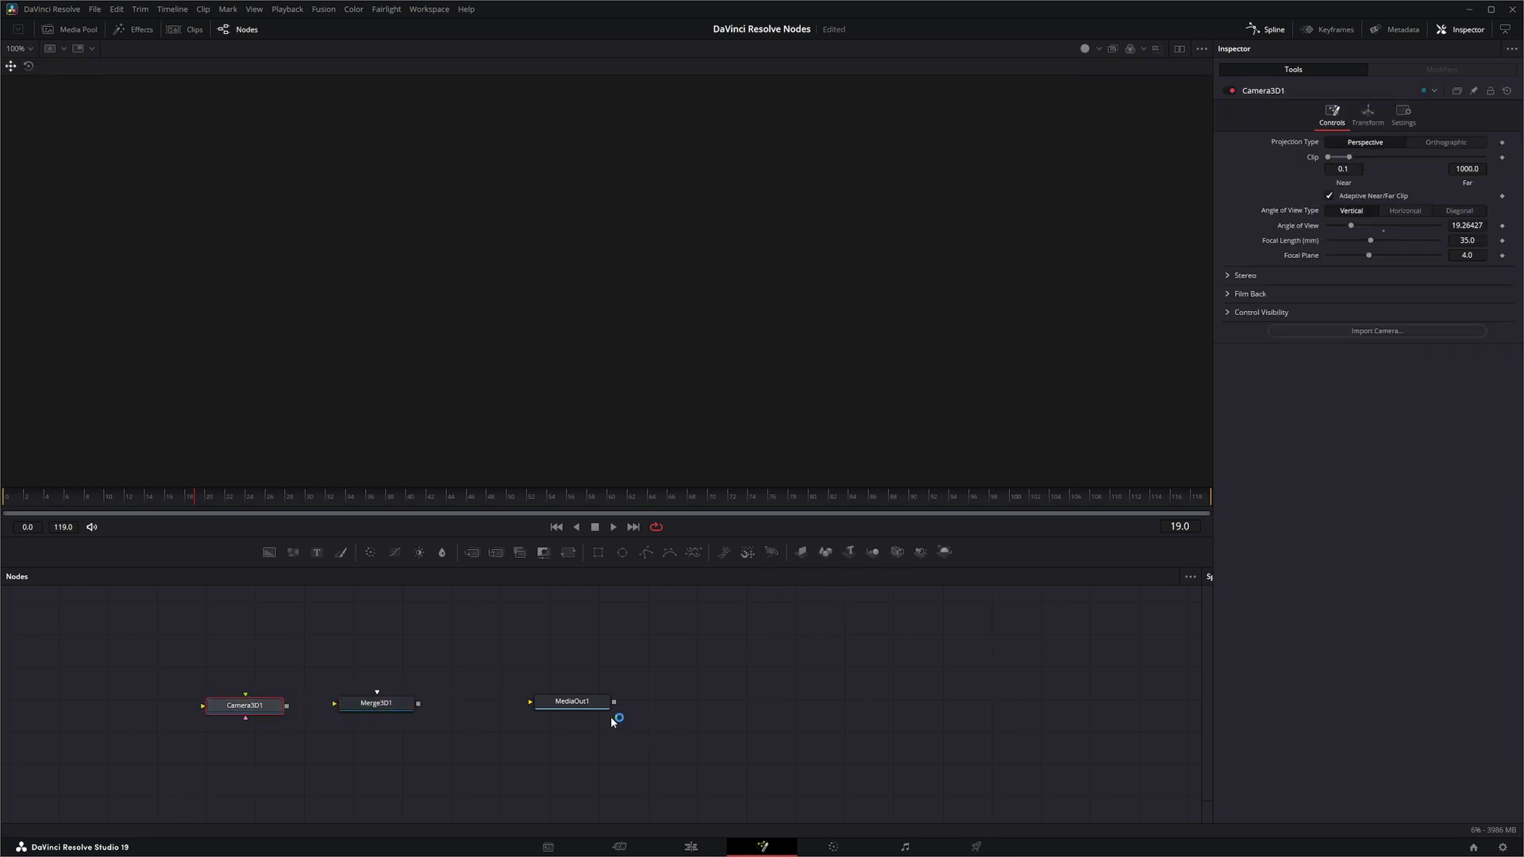
drag(585, 711, 615, 712)
drag(947, 558, 486, 704)
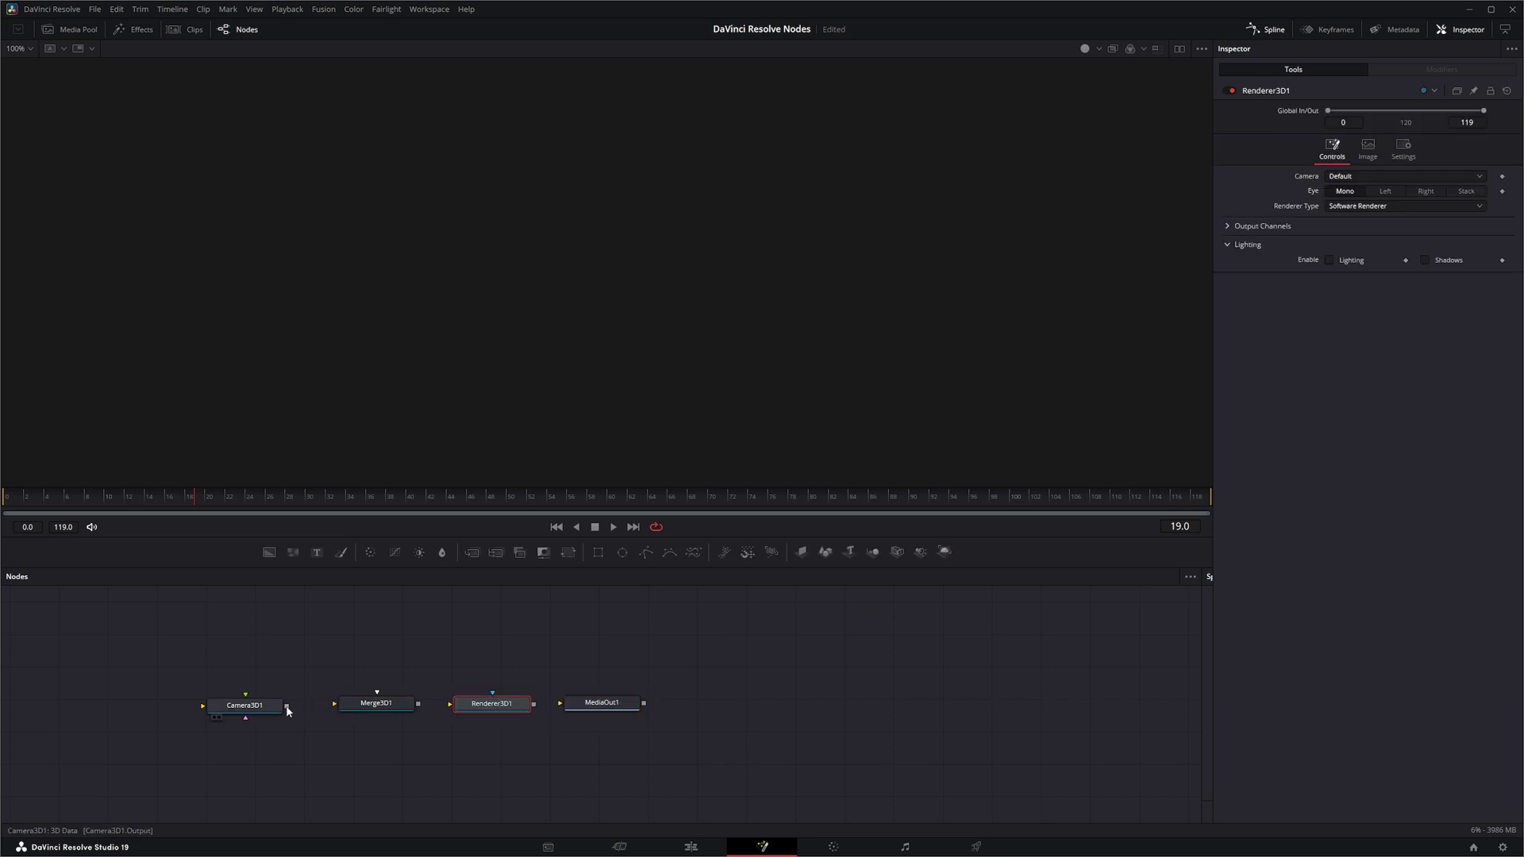
drag(287, 706, 433, 428)
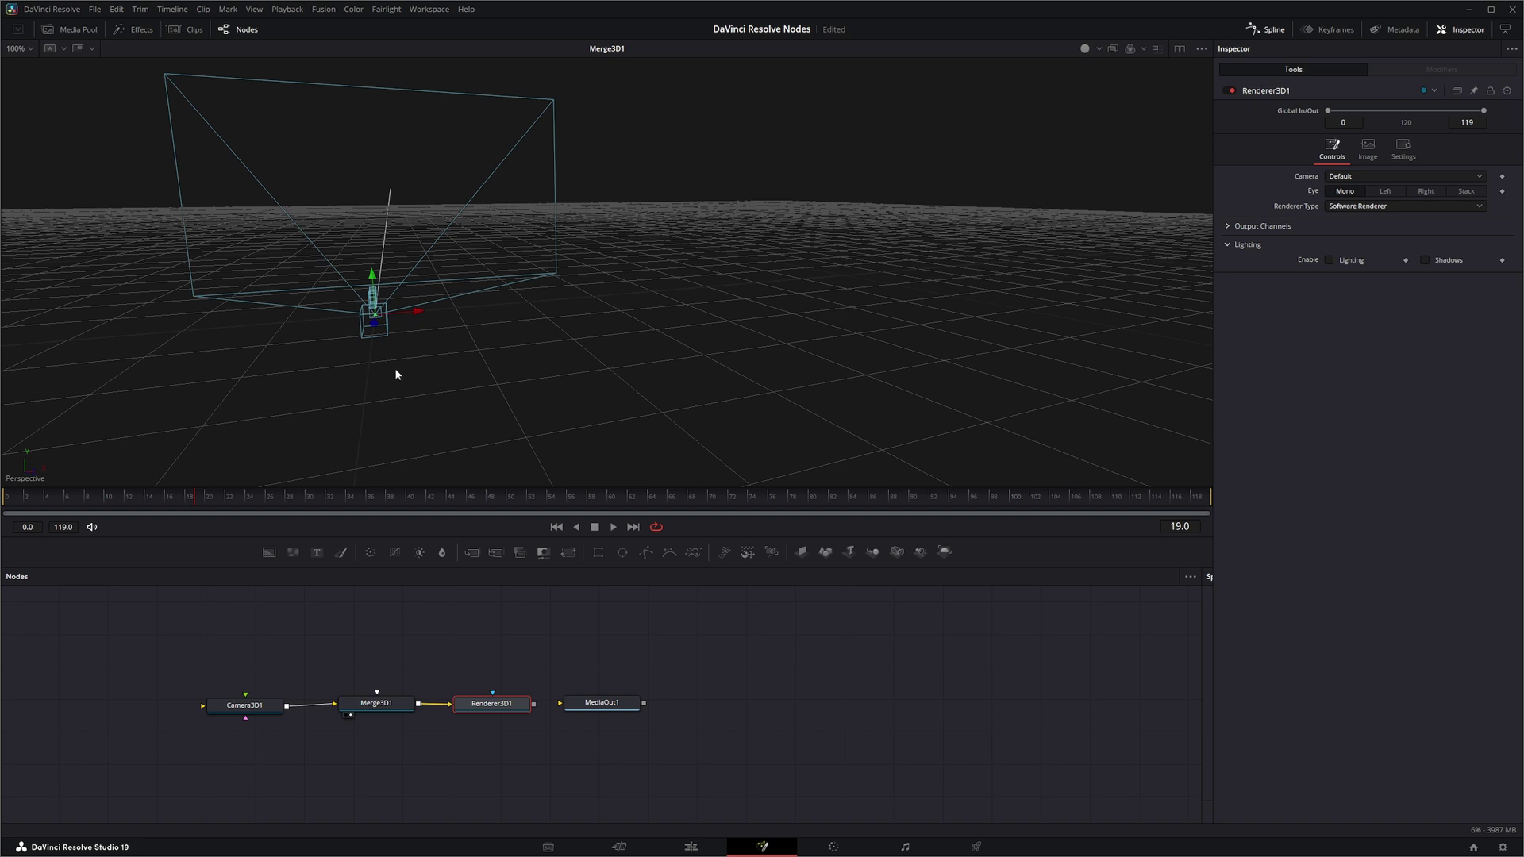
Step: Add a Shape3D plane feeding Merge3D and move it away from the camera to a Z translation of about -1.57
click(377, 708)
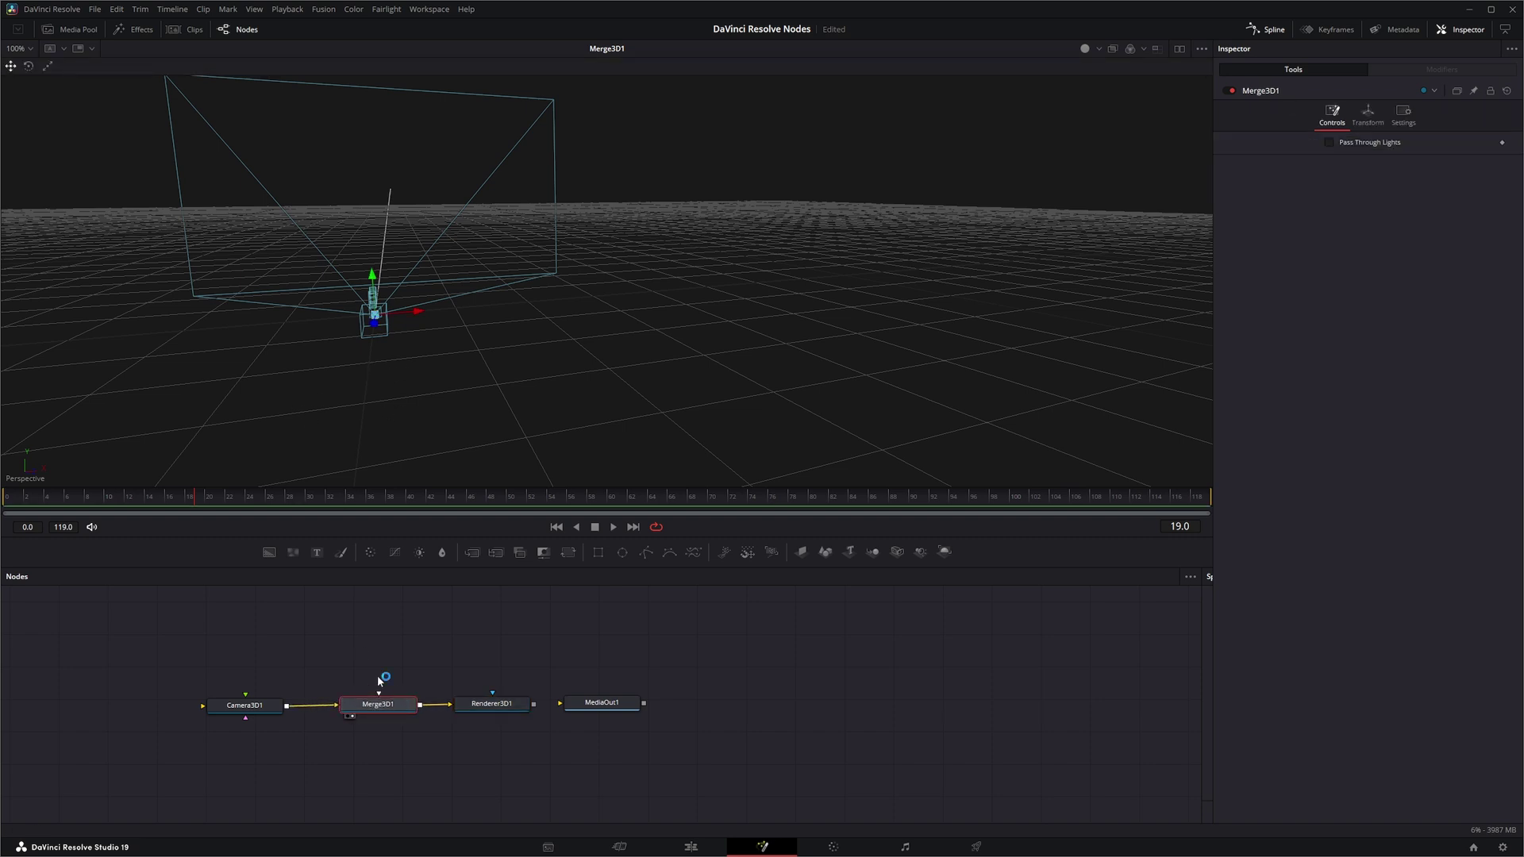
drag(826, 550, 379, 695)
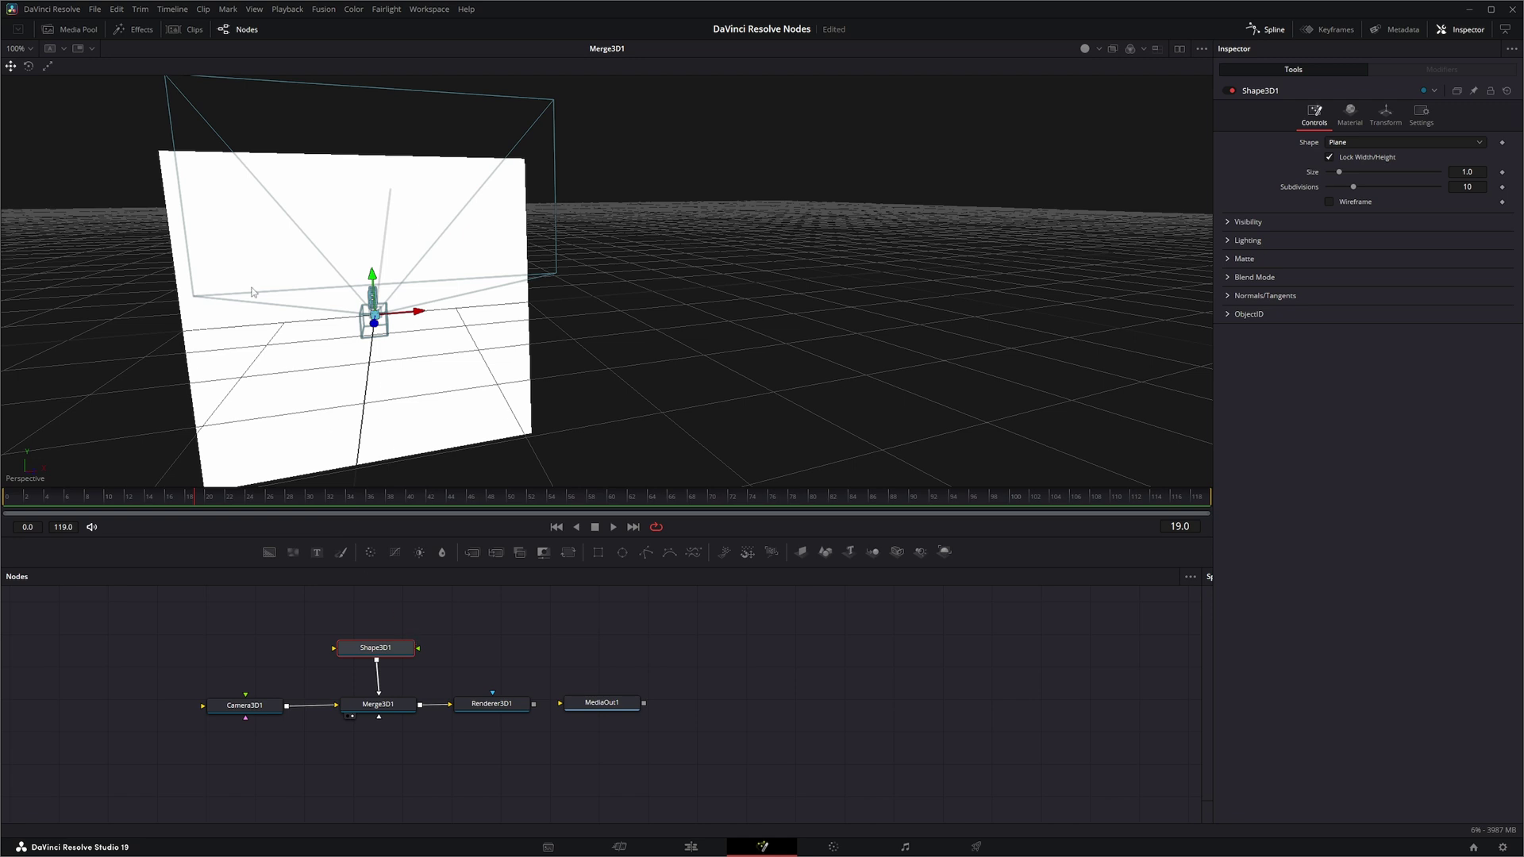
drag(306, 336, 501, 337)
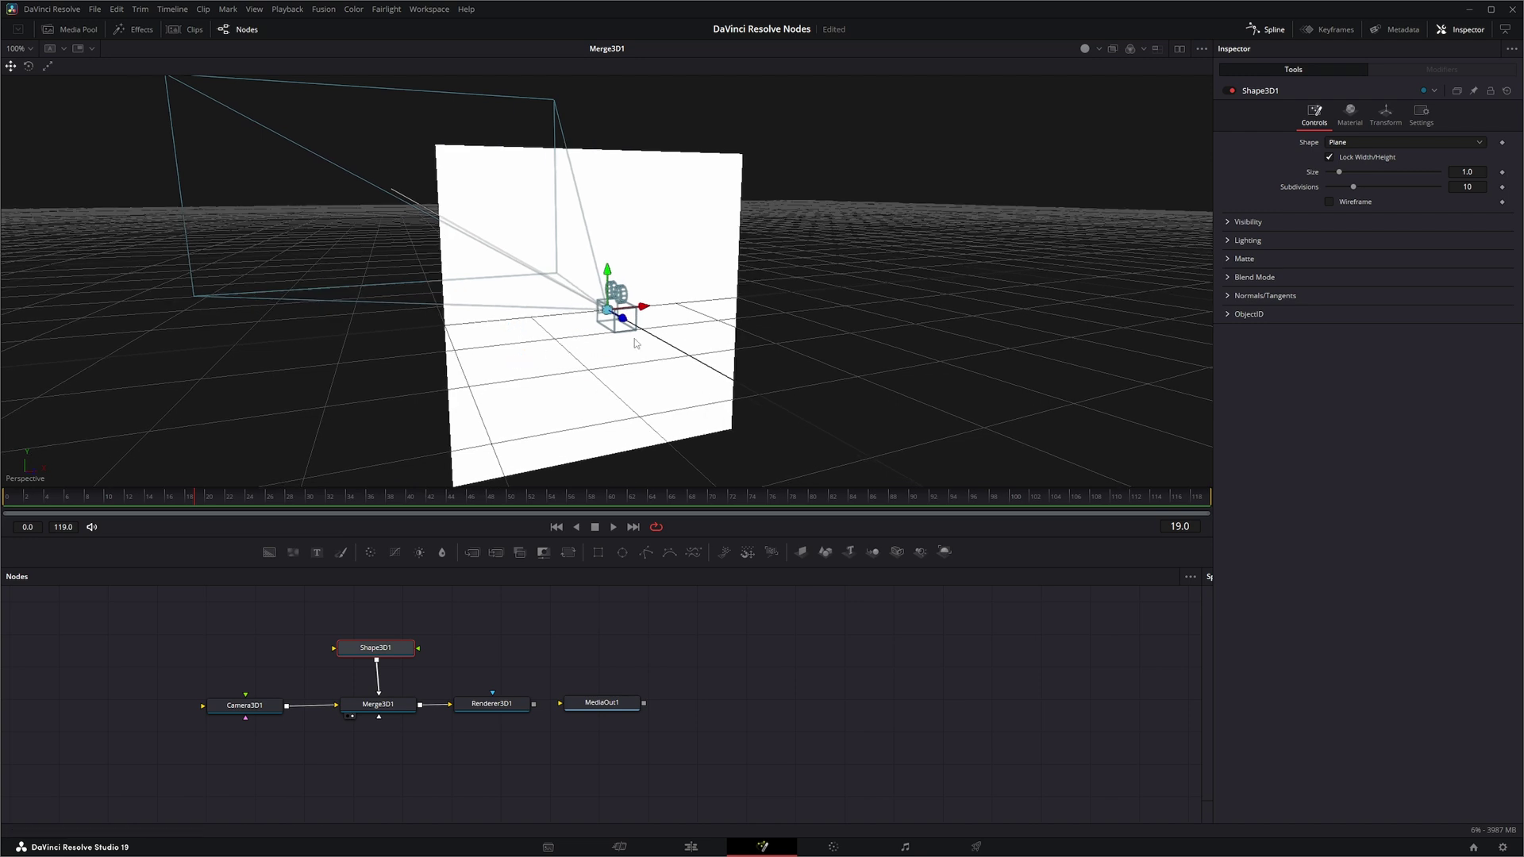
drag(623, 320, 500, 279)
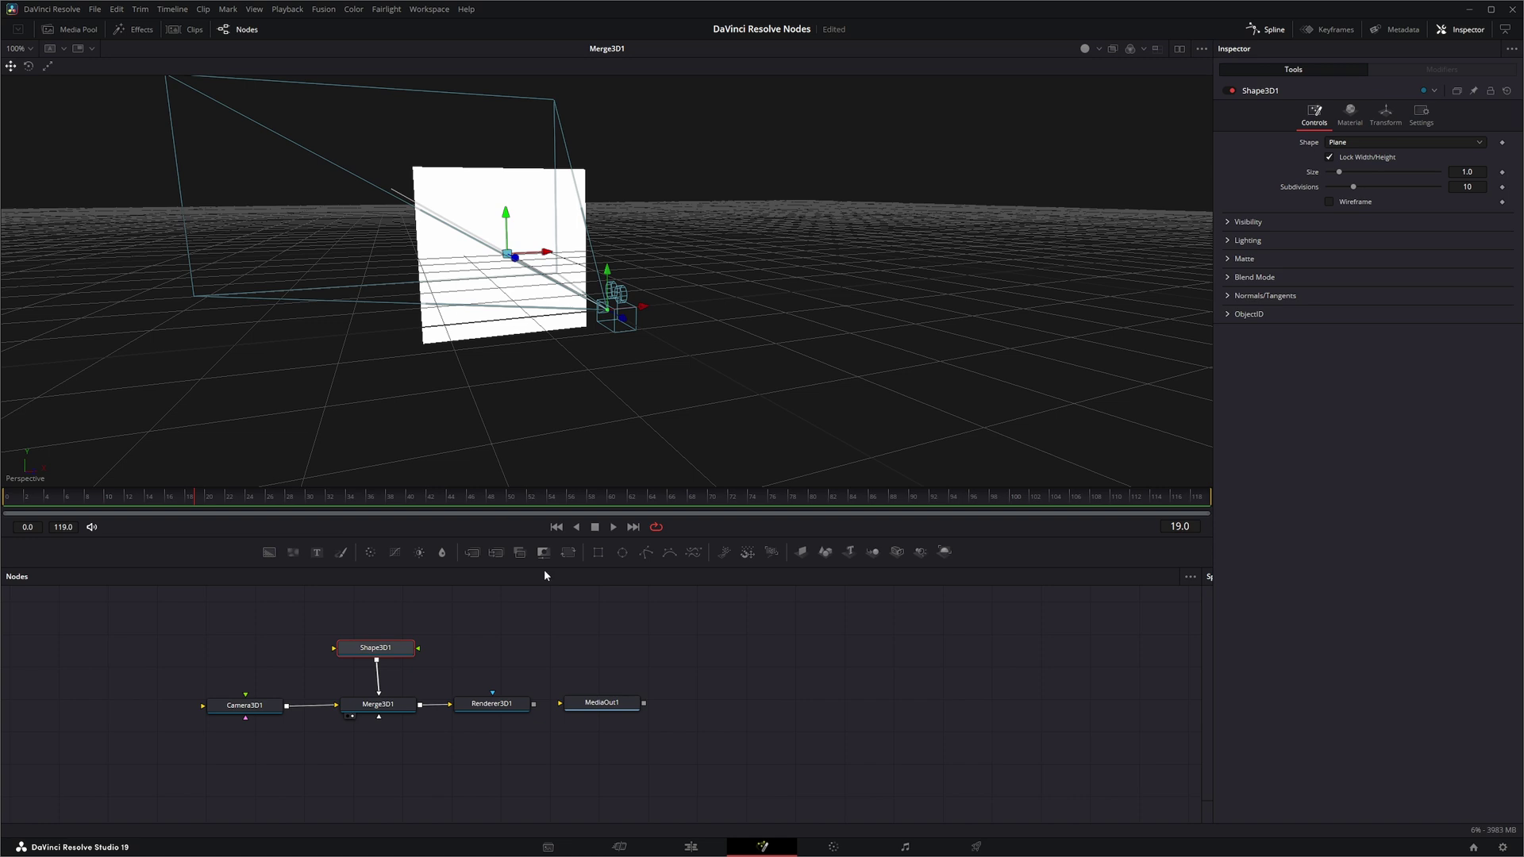
Step: Show Renderer3D in the viewer and set the plane's Z translation to -3.79
drag(492, 704, 494, 402)
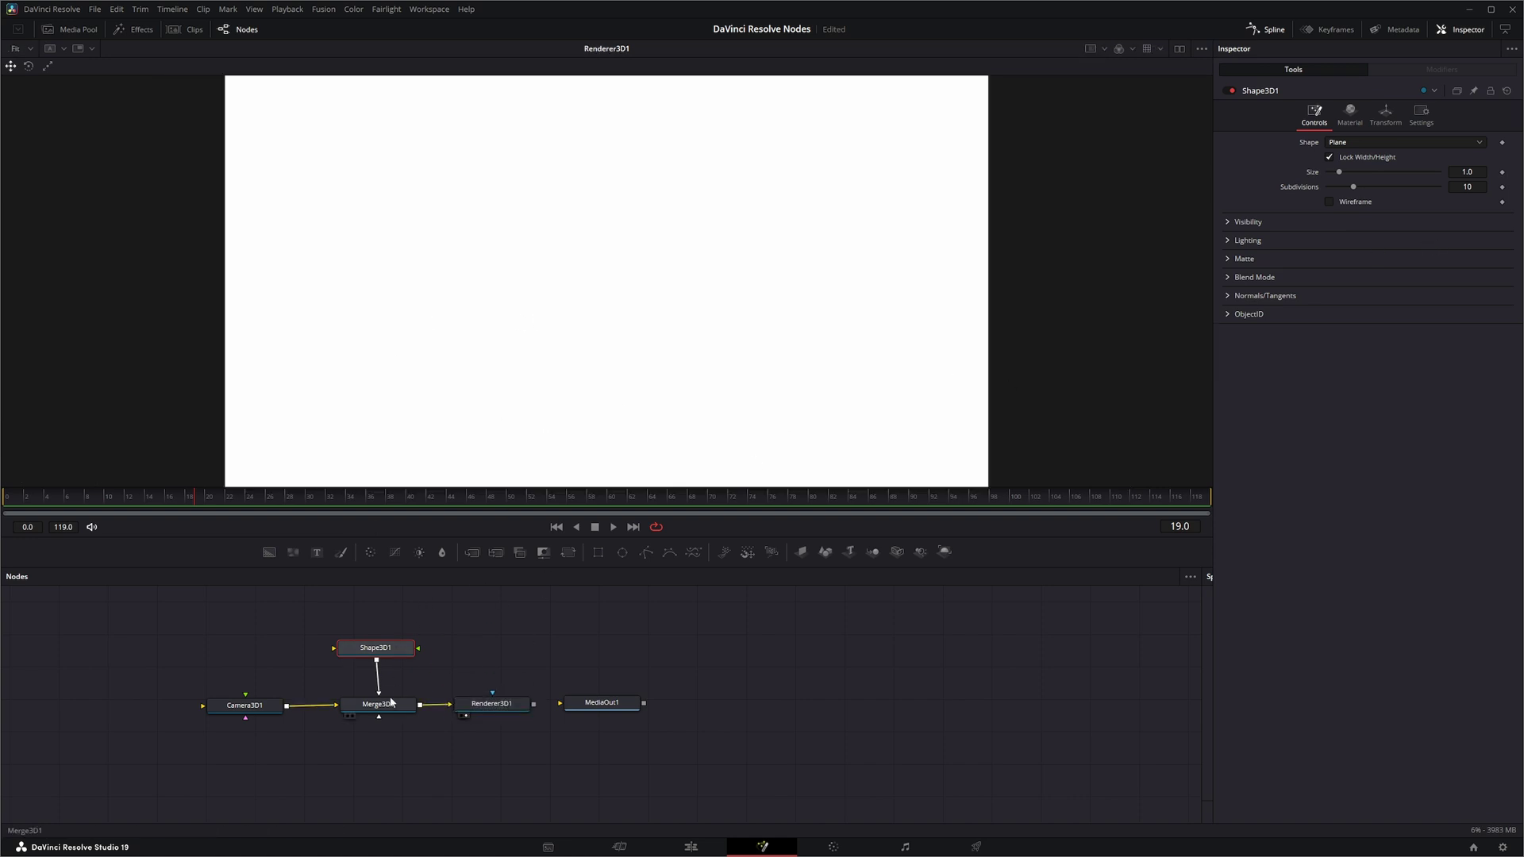
click(1385, 116)
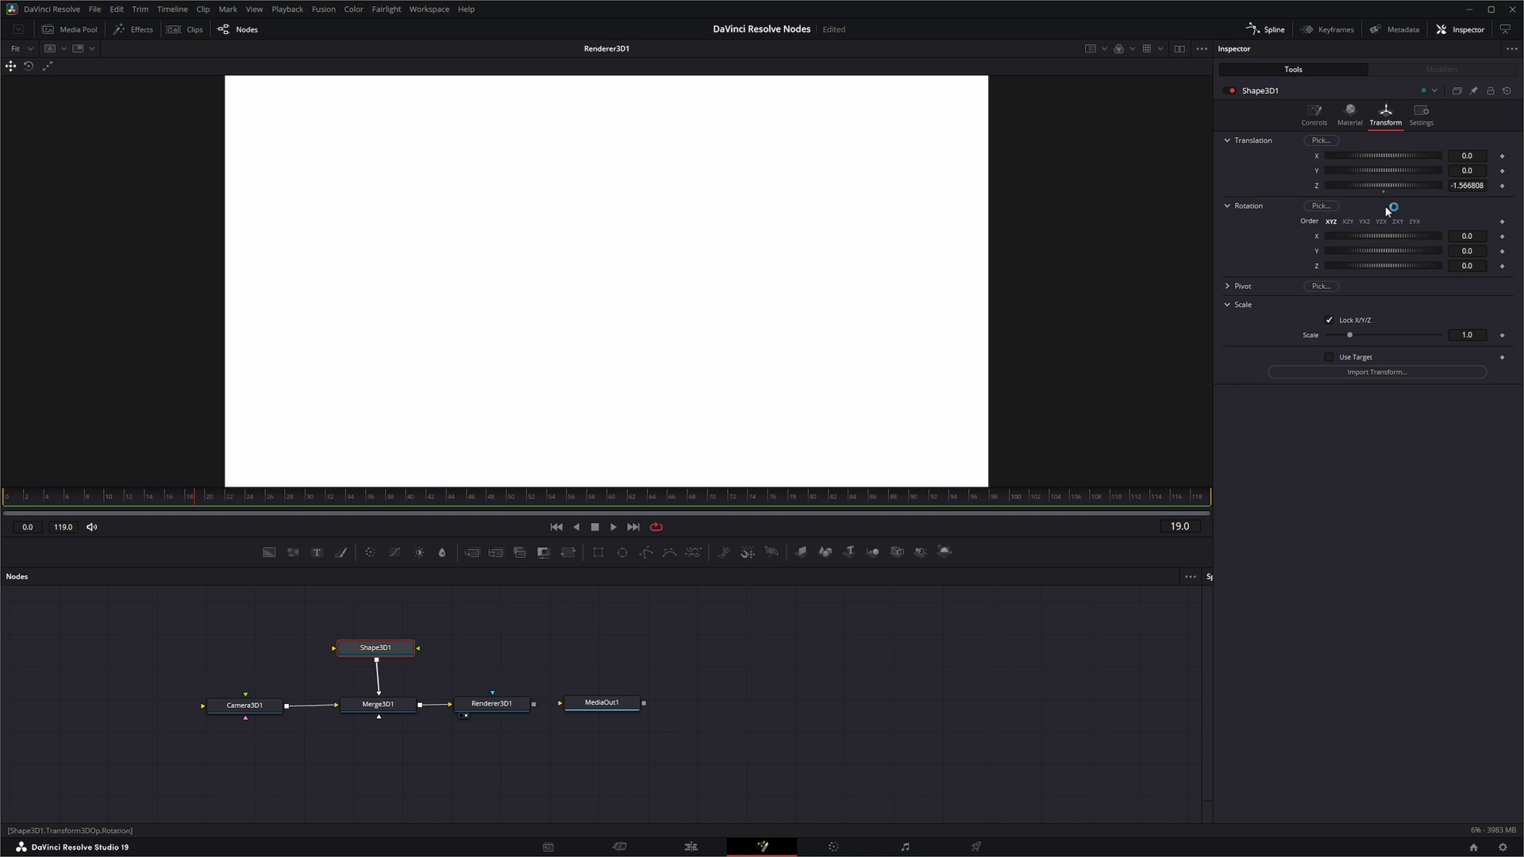
drag(1390, 187, 1378, 185)
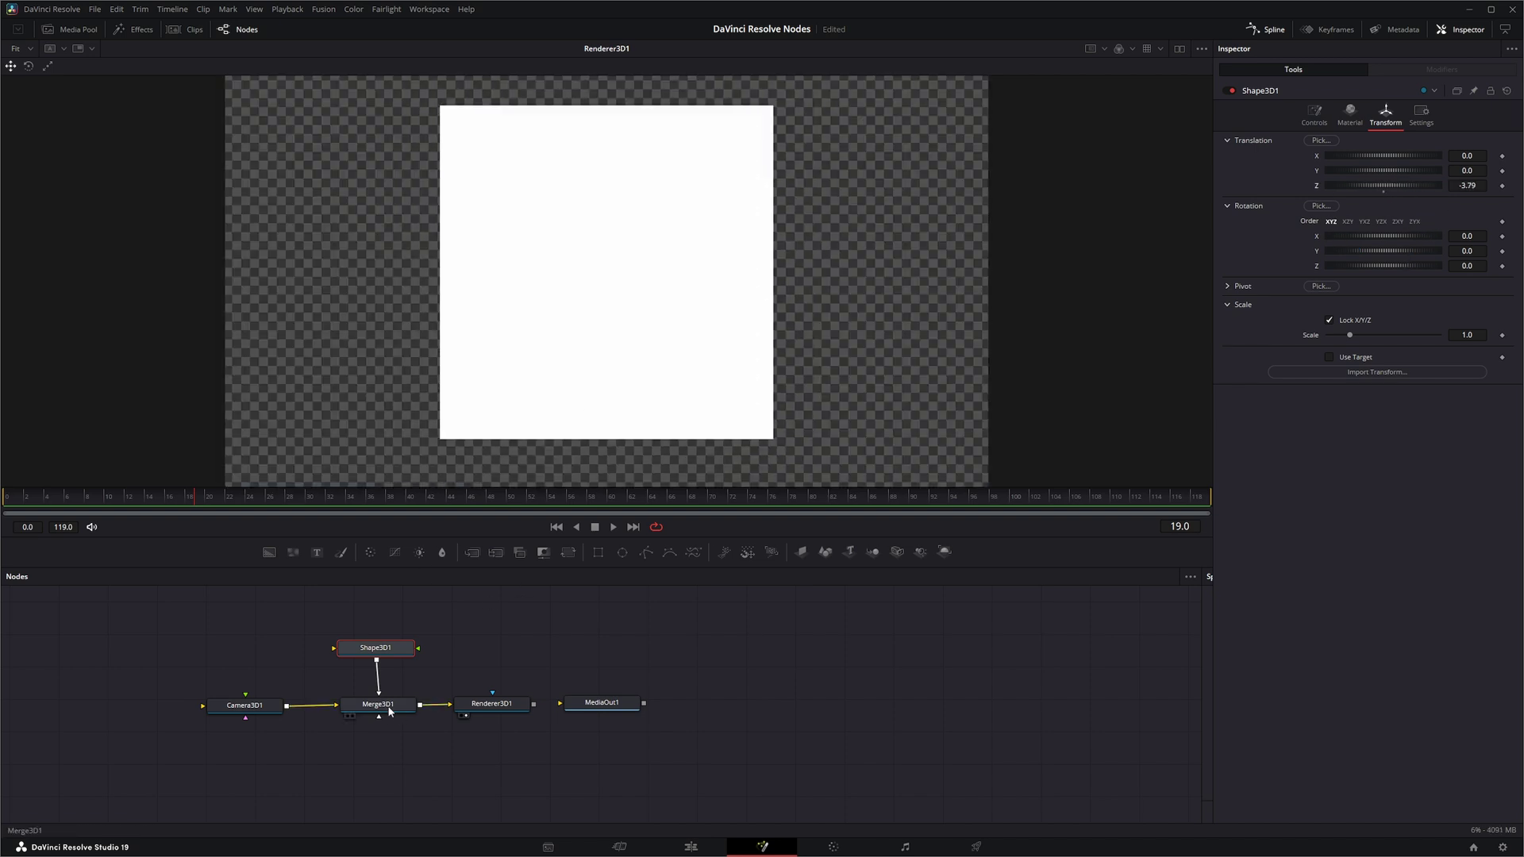
Step: Show Merge3D in the viewer again and set the plane's size to 1.5
drag(384, 706, 381, 452)
drag(321, 619, 414, 670)
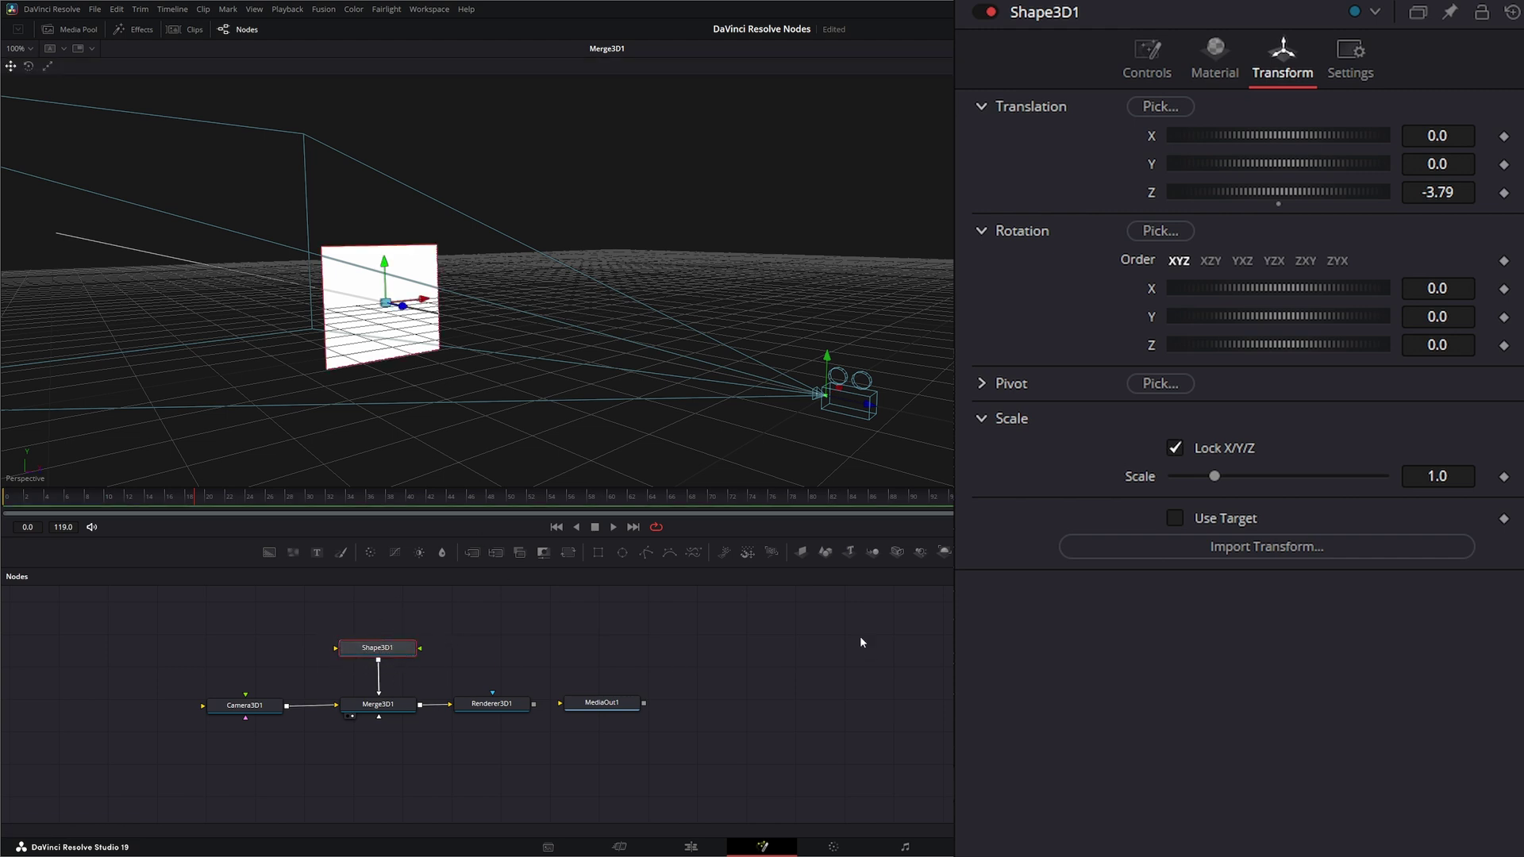
click(1146, 63)
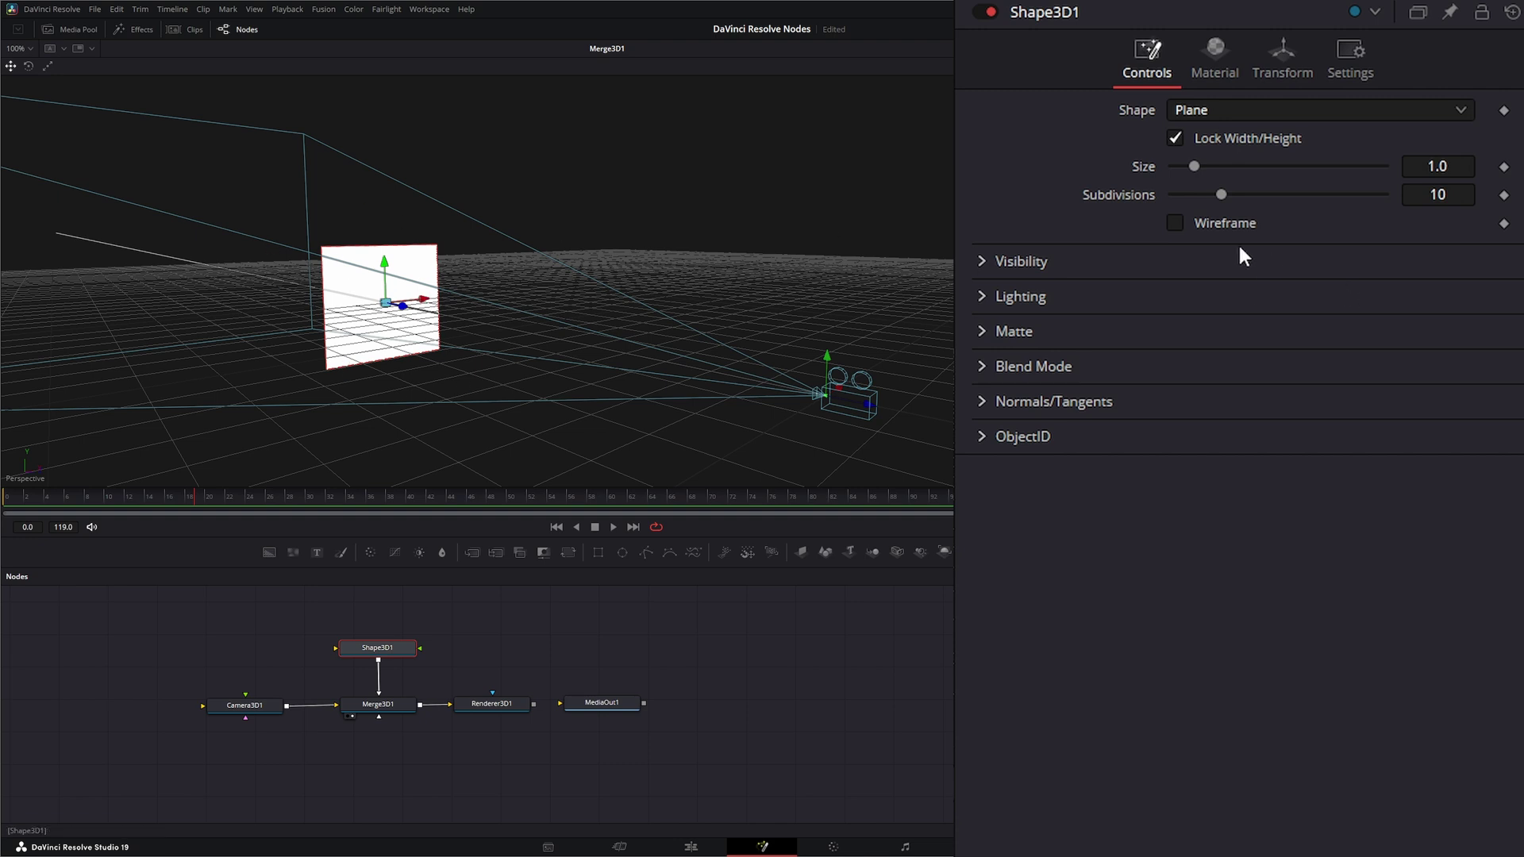
drag(1194, 166, 1207, 165)
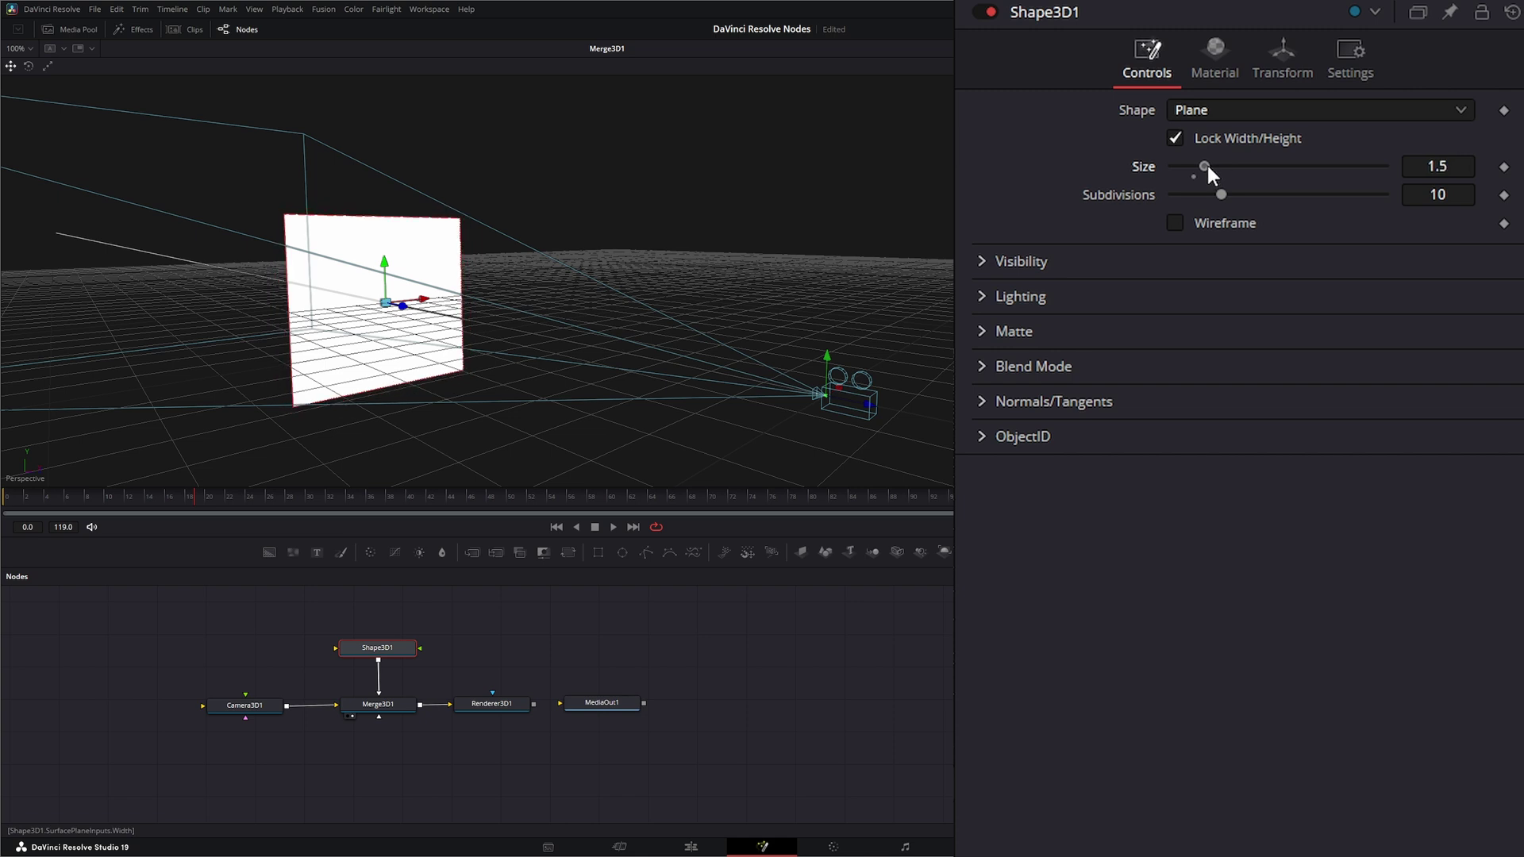
Step: Unlock the plane's width and height, adjust the width to 1.44, and lock the two dimensions together again
click(1175, 137)
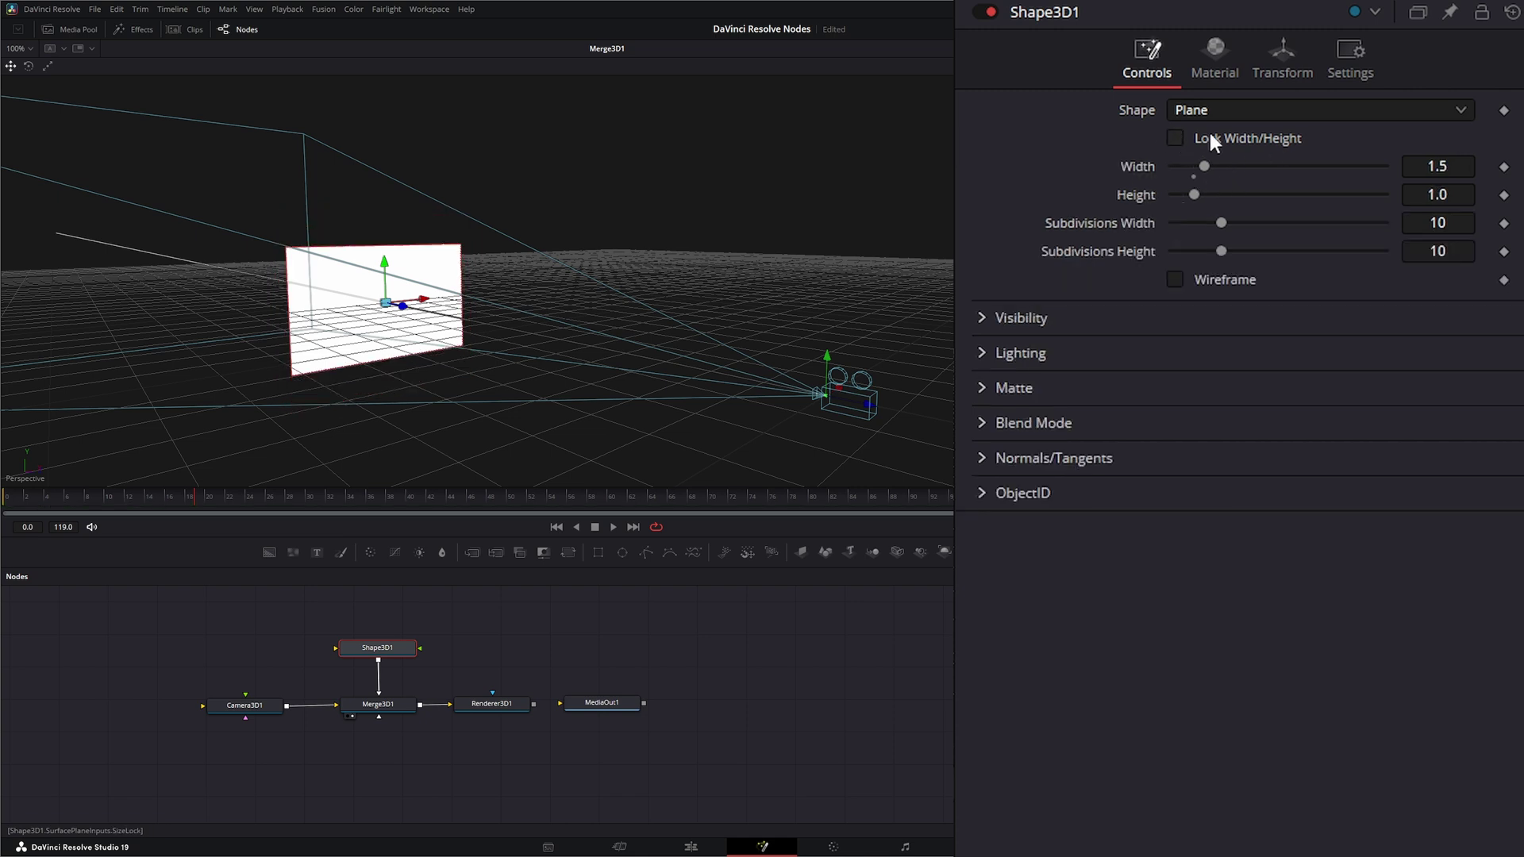
mouse_move(1206, 166)
mouse_down()
mouse_move(1231, 166)
mouse_move(1212, 195)
mouse_move(1227, 195)
mouse_move(1220, 167)
mouse_move(1200, 175)
mouse_up()
click(1174, 137)
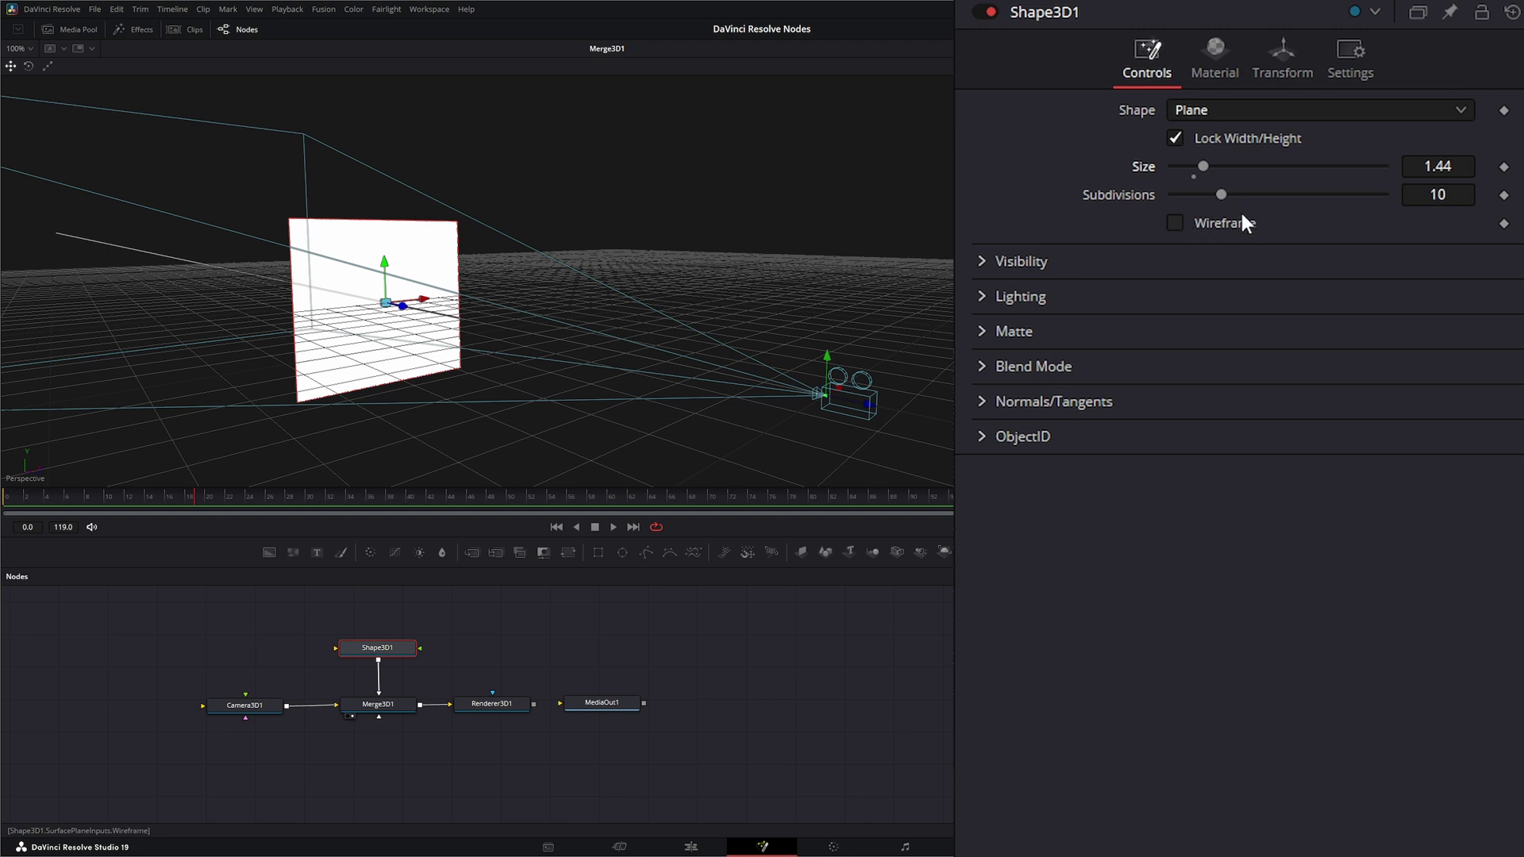
Step: Display the plane as wireframe while setting its subdivisions to 11, and switch wireframe off again
click(1175, 222)
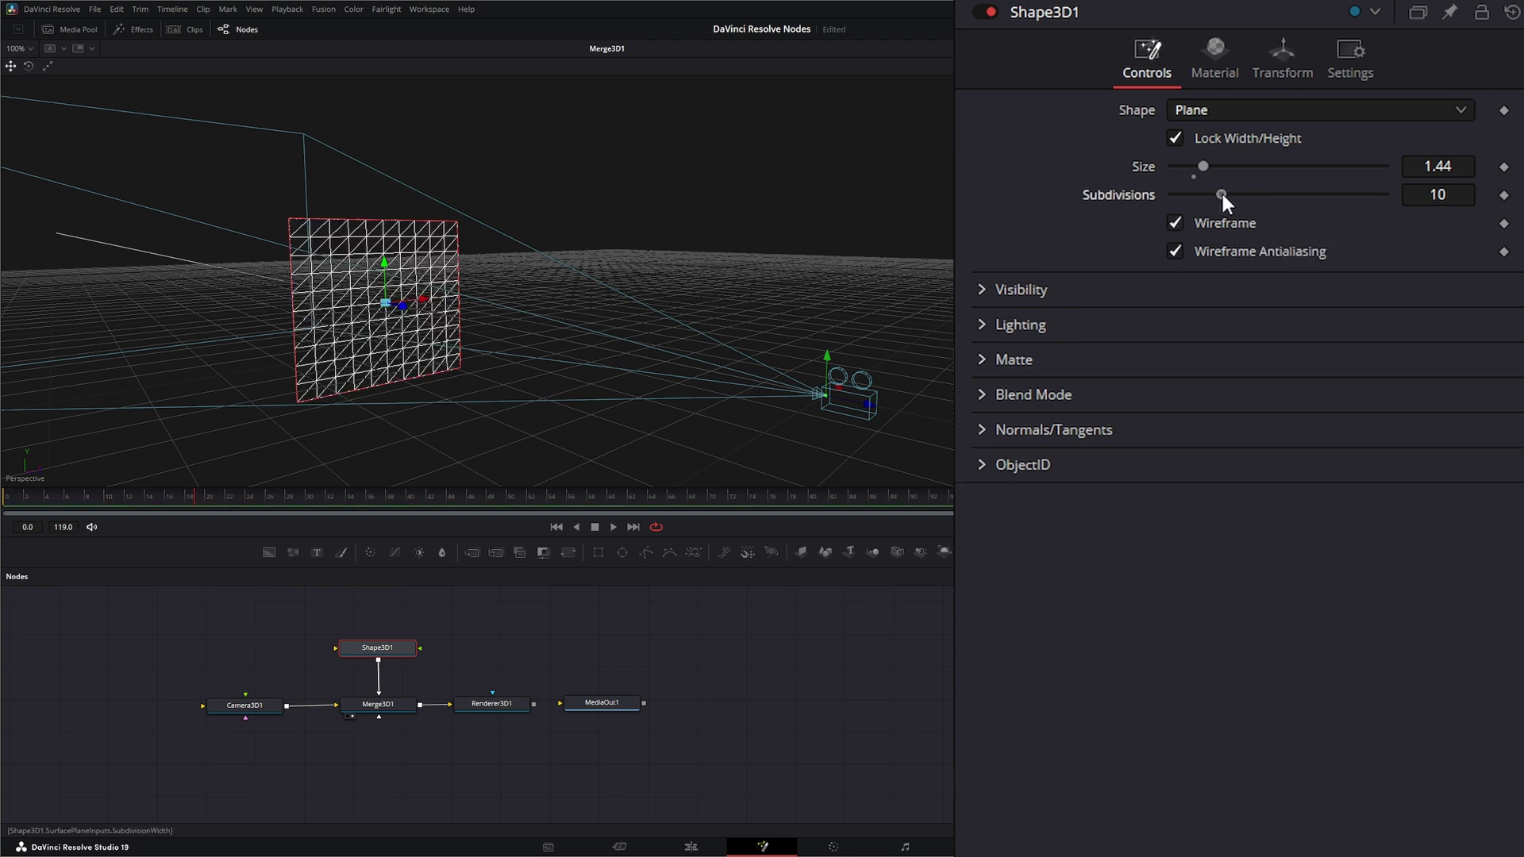
drag(1222, 193, 1153, 224)
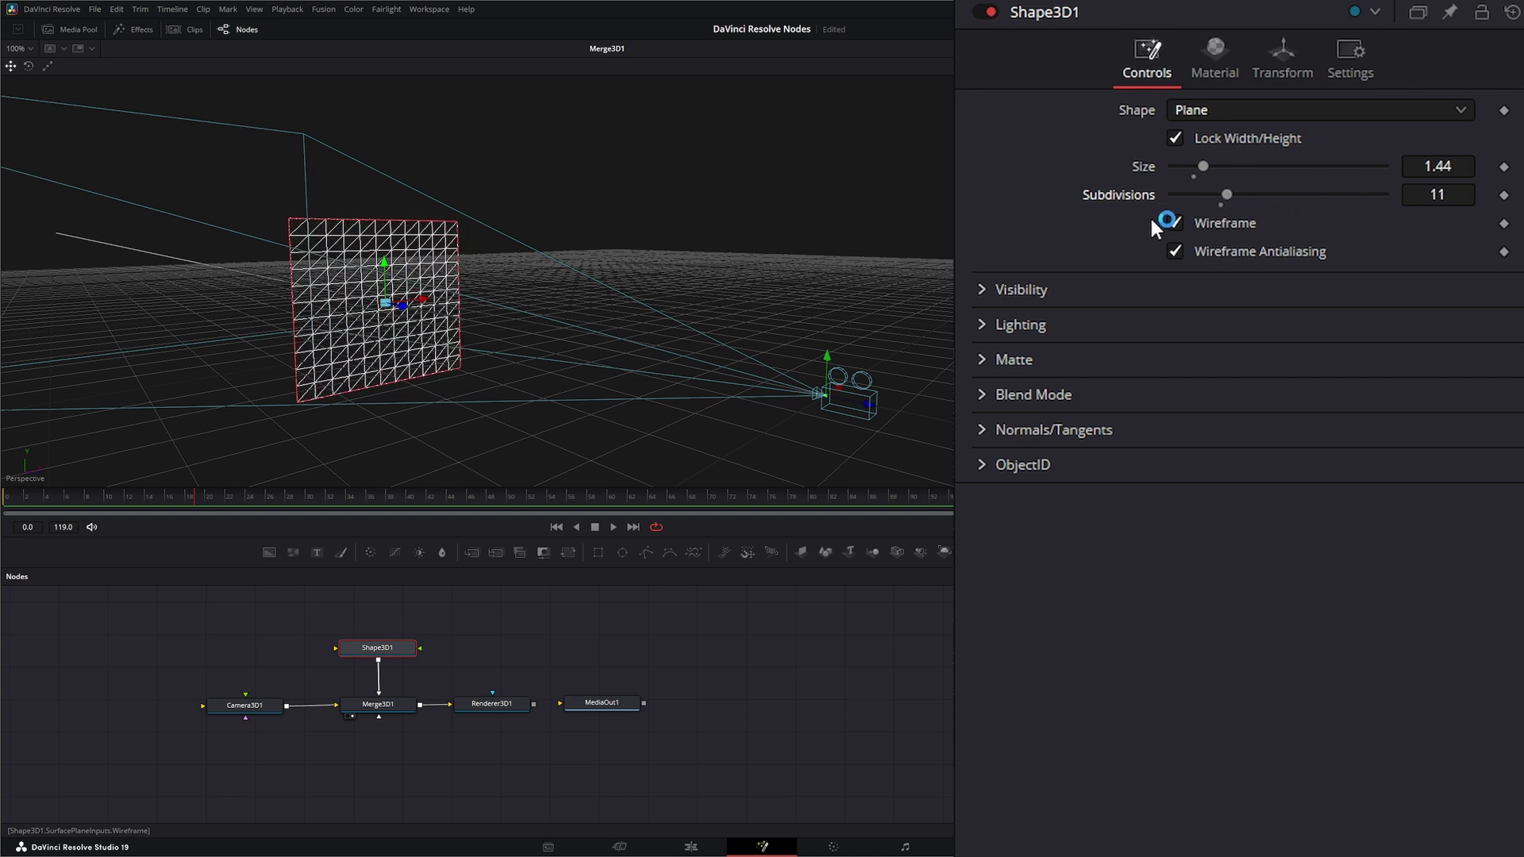
click(1177, 222)
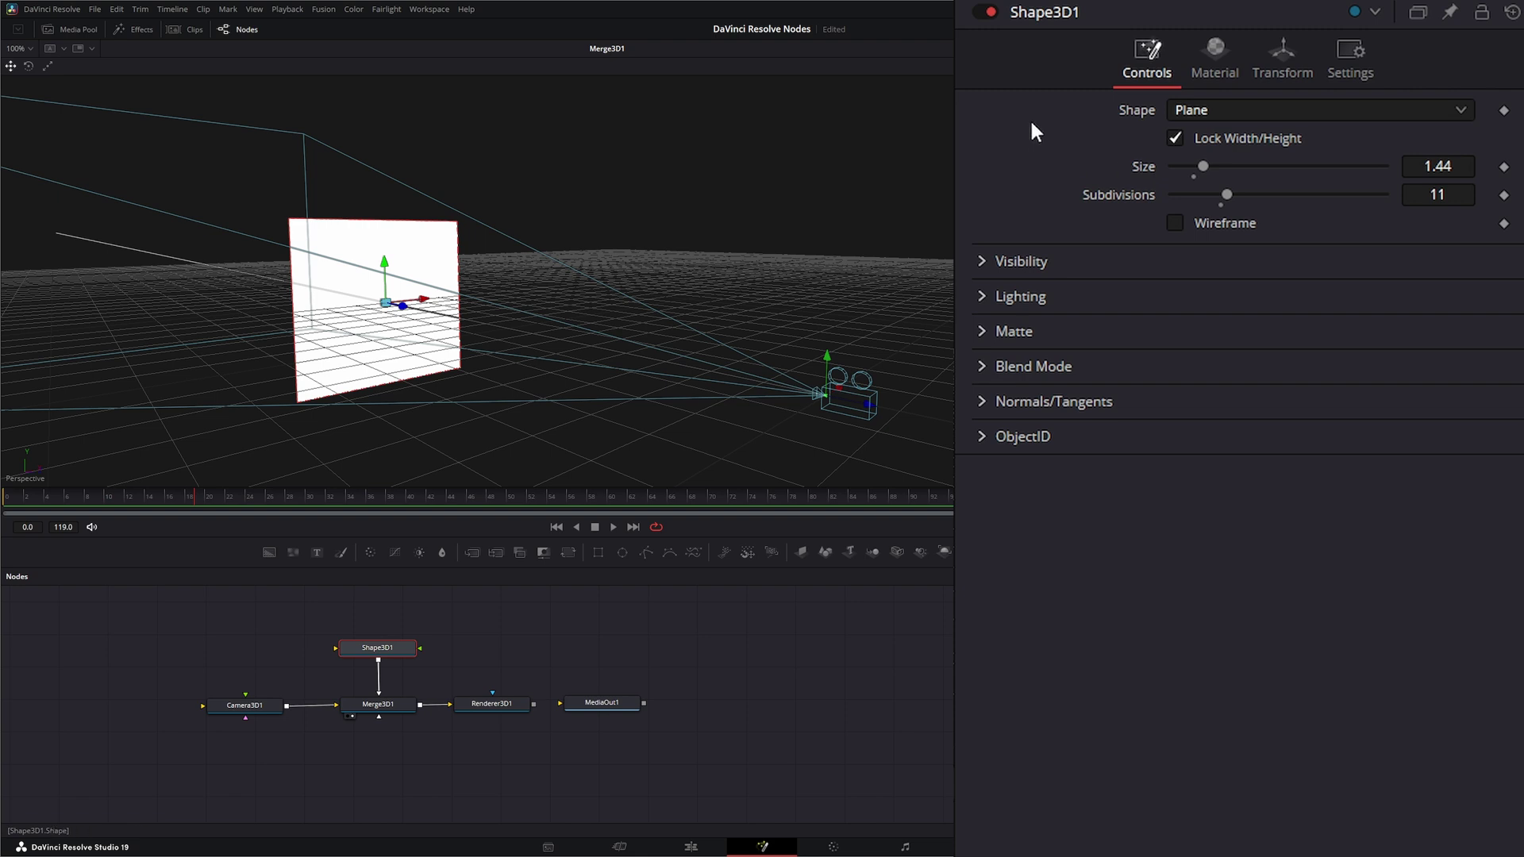
Step: Change the Shape3D shape from plane to Cube and set its size to 1.93
click(1211, 109)
click(1214, 161)
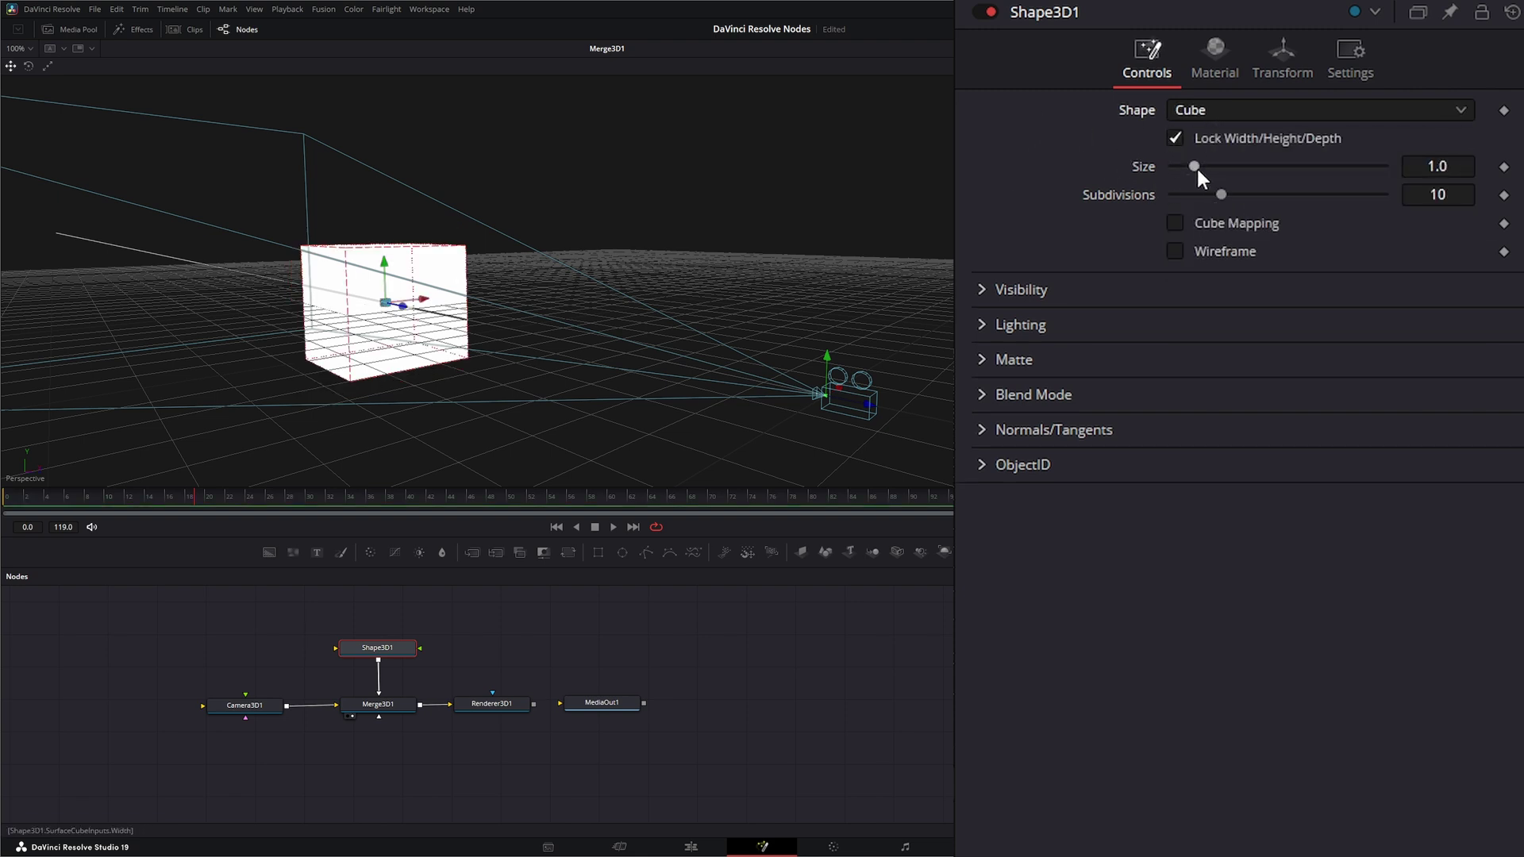
drag(1195, 166, 1213, 164)
Step: Unlock the cube's dimensions, try a height of 1.12 and a depth of 1.5, and lock width, height and depth again
click(1175, 140)
drag(1194, 194, 1207, 223)
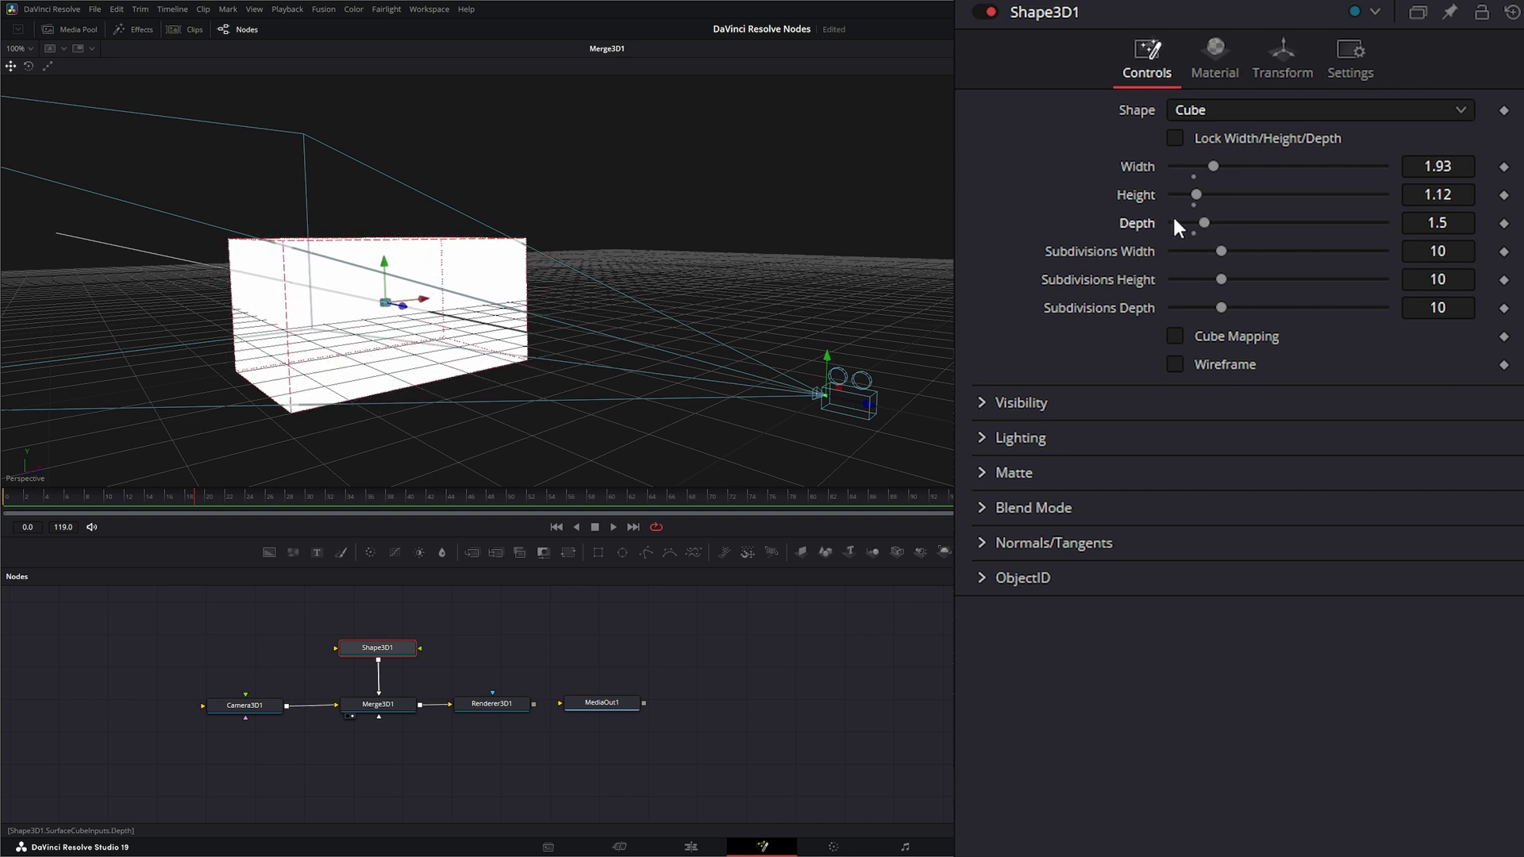
click(1174, 138)
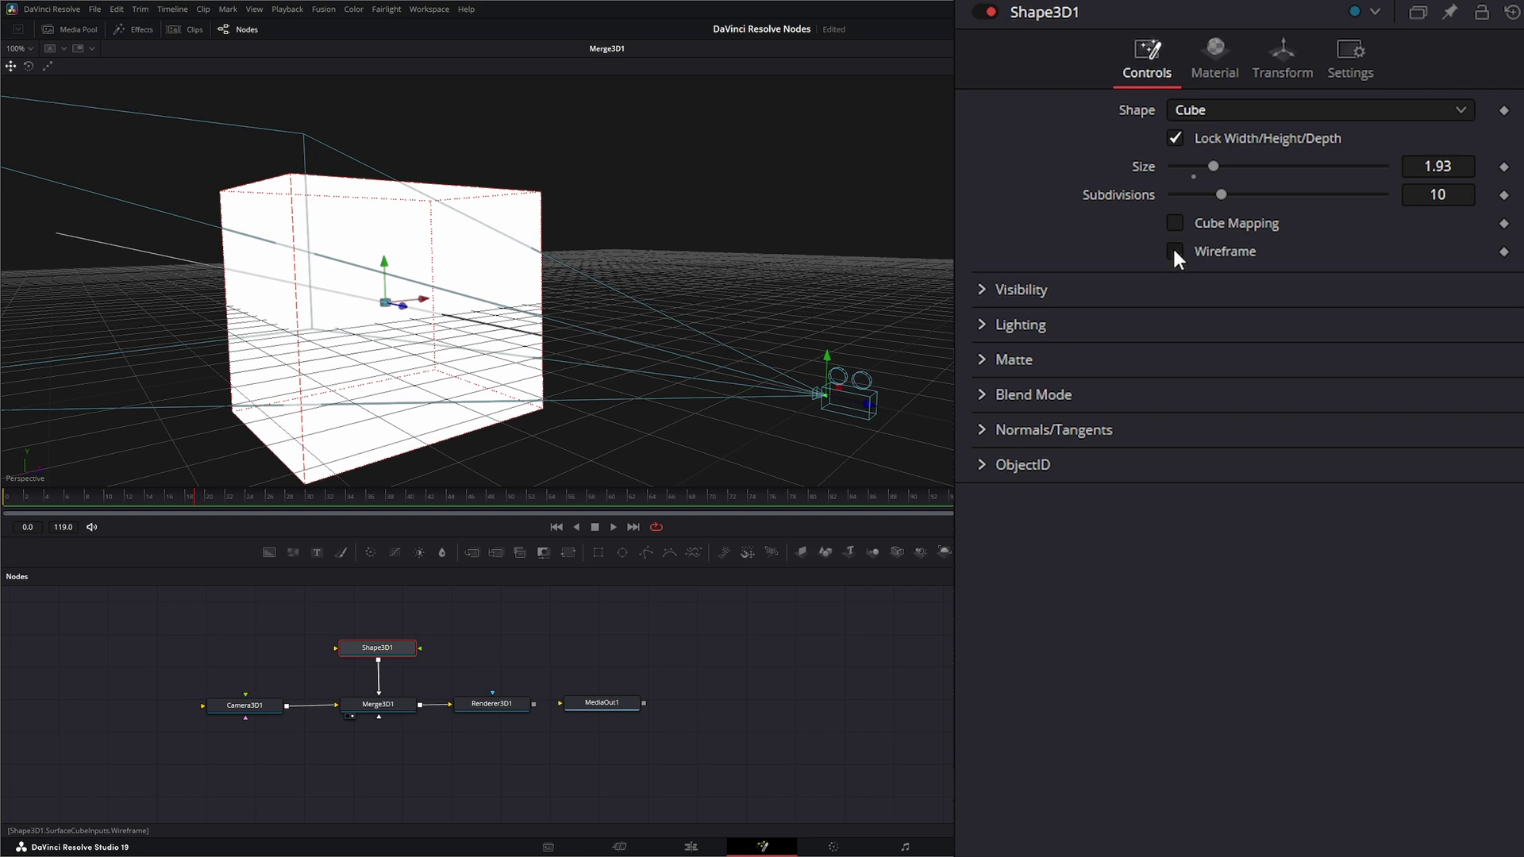
Step: Display the cube as wireframe while setting its subdivisions to 14, and return it to solid display
click(1174, 249)
mouse_move(1219, 197)
mouse_down()
mouse_move(1314, 193)
mouse_move(1226, 195)
mouse_move(1239, 196)
mouse_up()
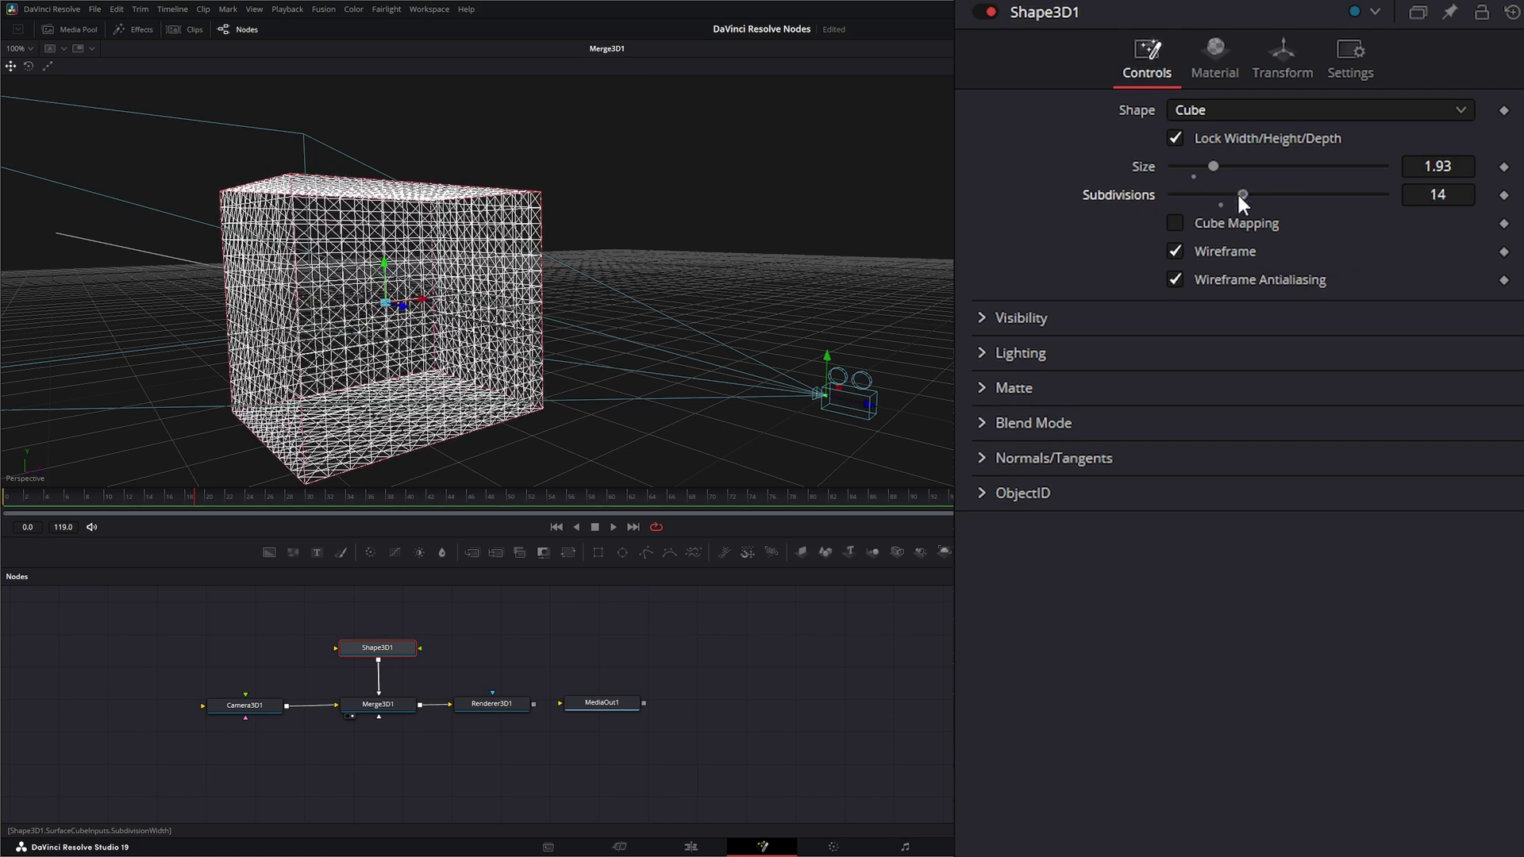
click(1174, 250)
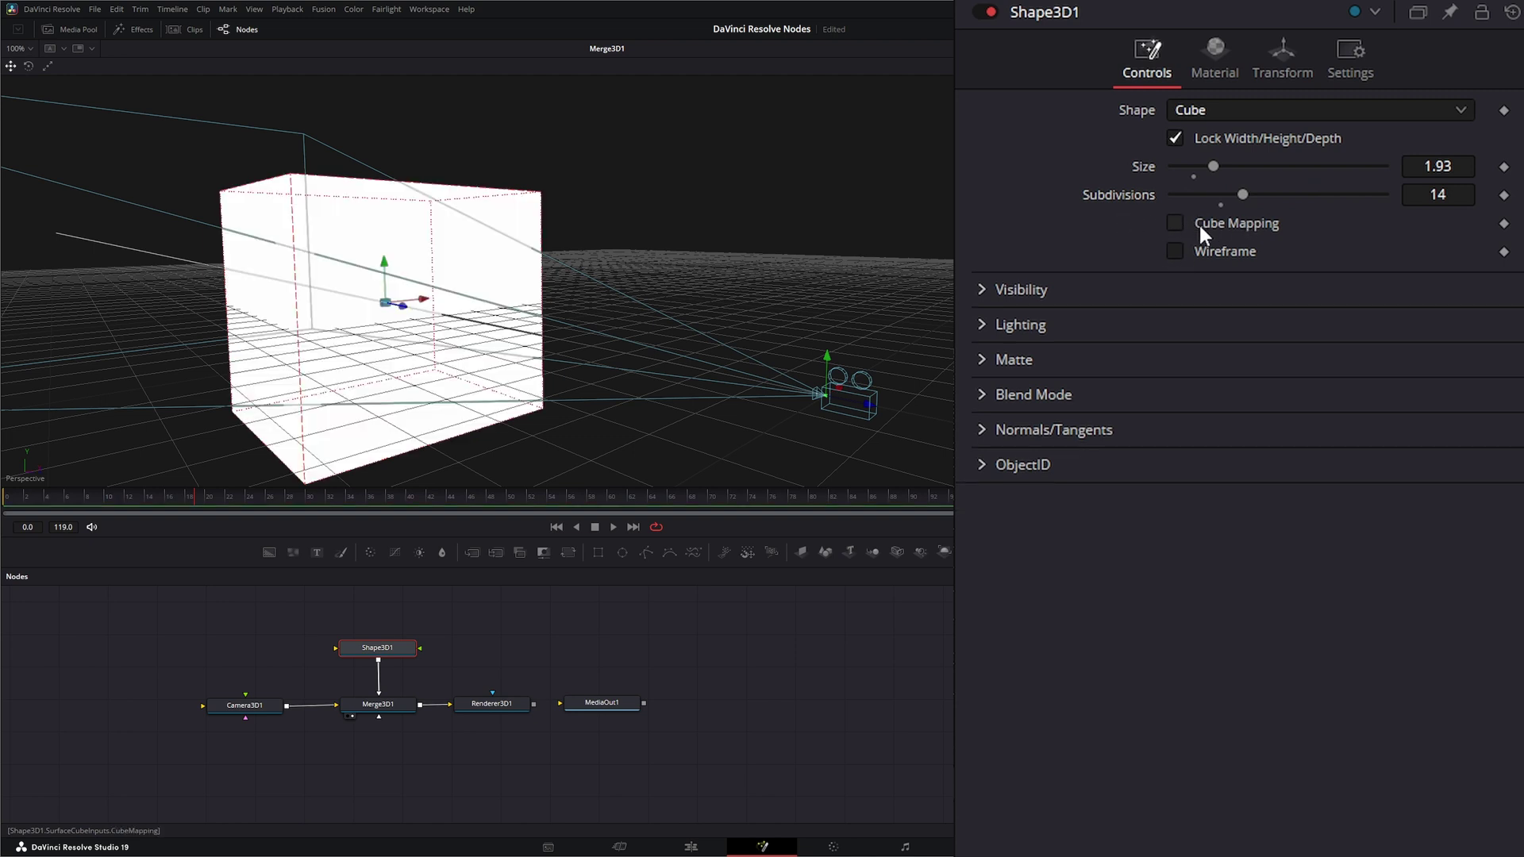
Step: Enable Cube Mapping on the cube and connect the image Album Cover - Stuck Down.jpg to Shape3D as its texture
click(1174, 224)
drag(489, 637, 520, 648)
drag(555, 587, 559, 650)
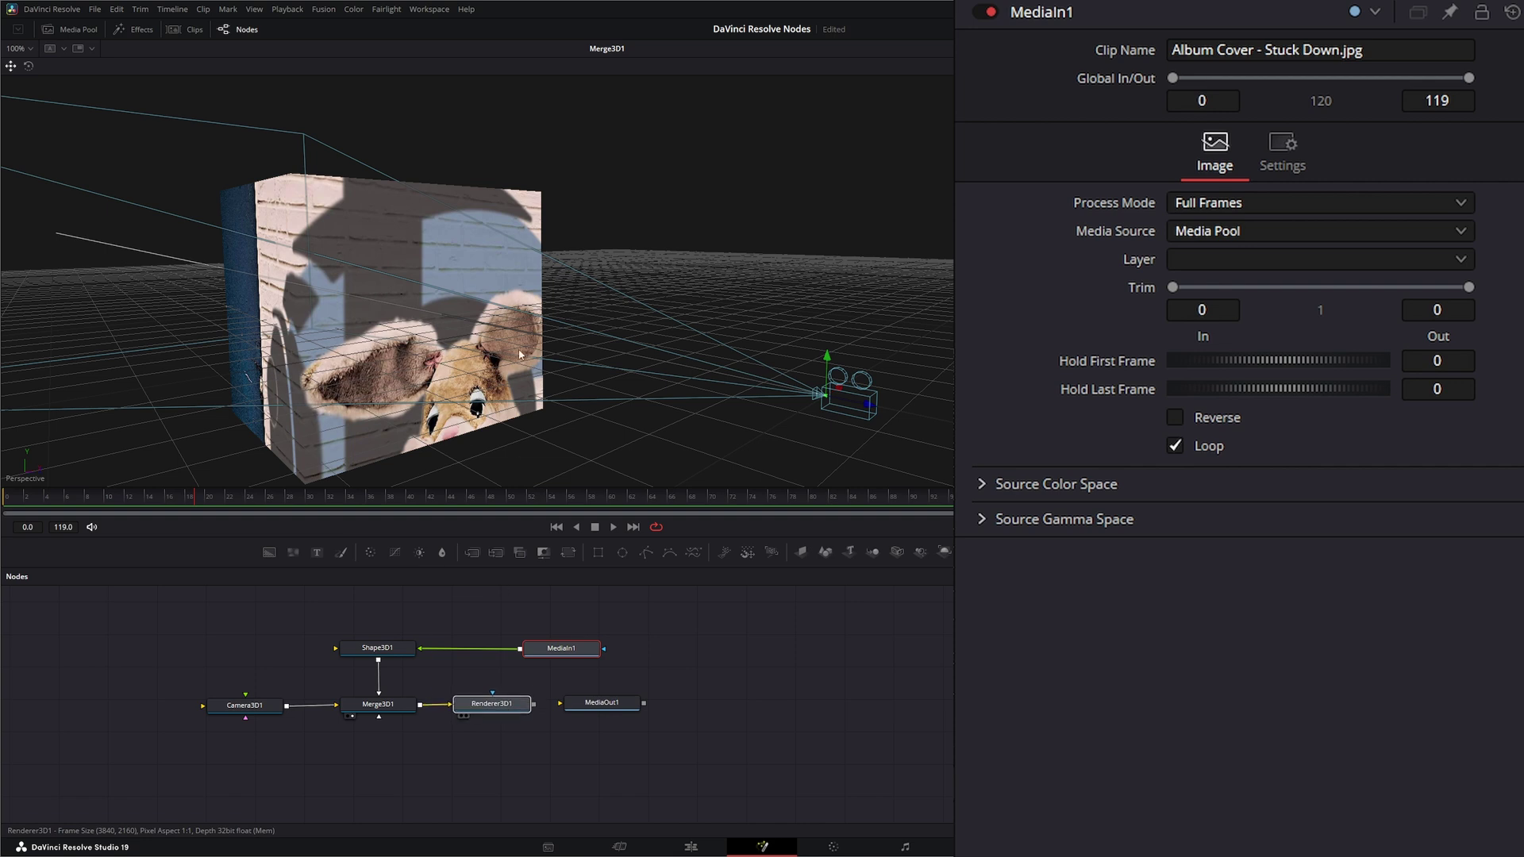
Step: With Renderer3D in the viewer, set the cube's Z translation to -7.53 and its X rotation to 30.9
drag(492, 703, 517, 366)
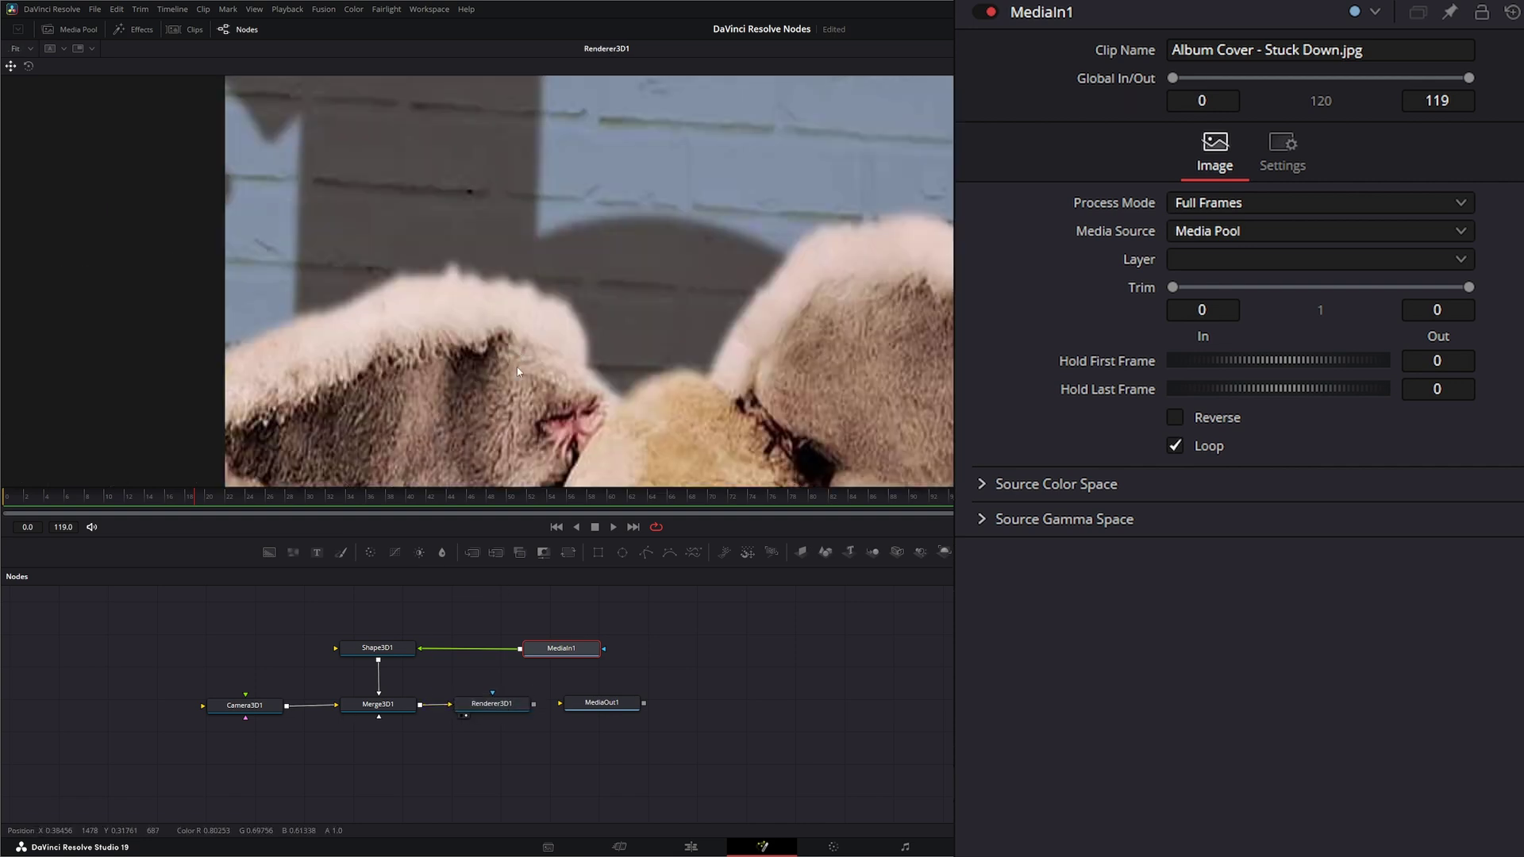
click(382, 650)
click(1278, 48)
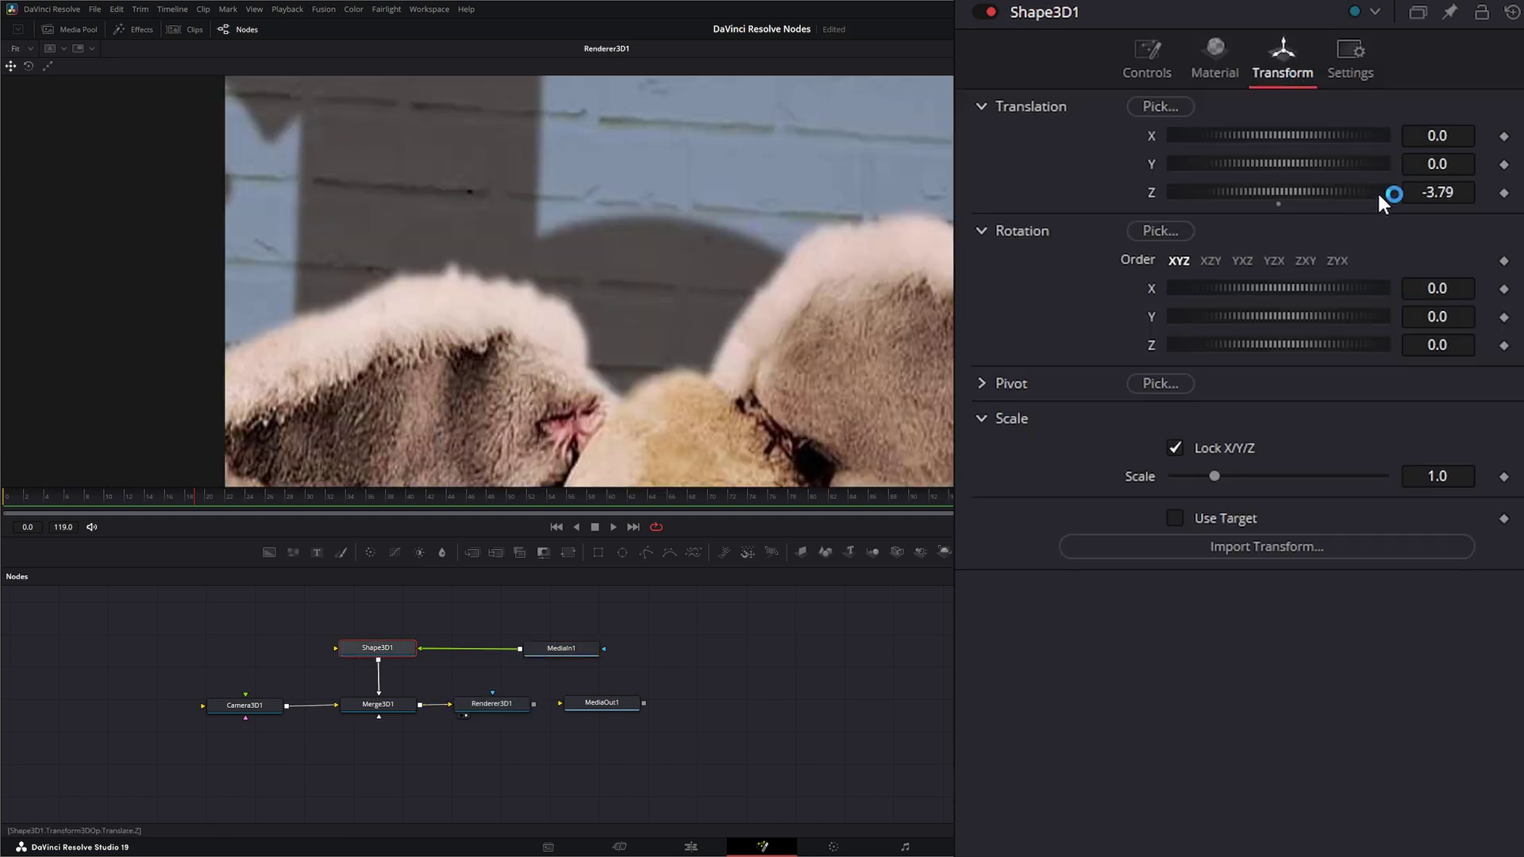
drag(1379, 197, 1291, 198)
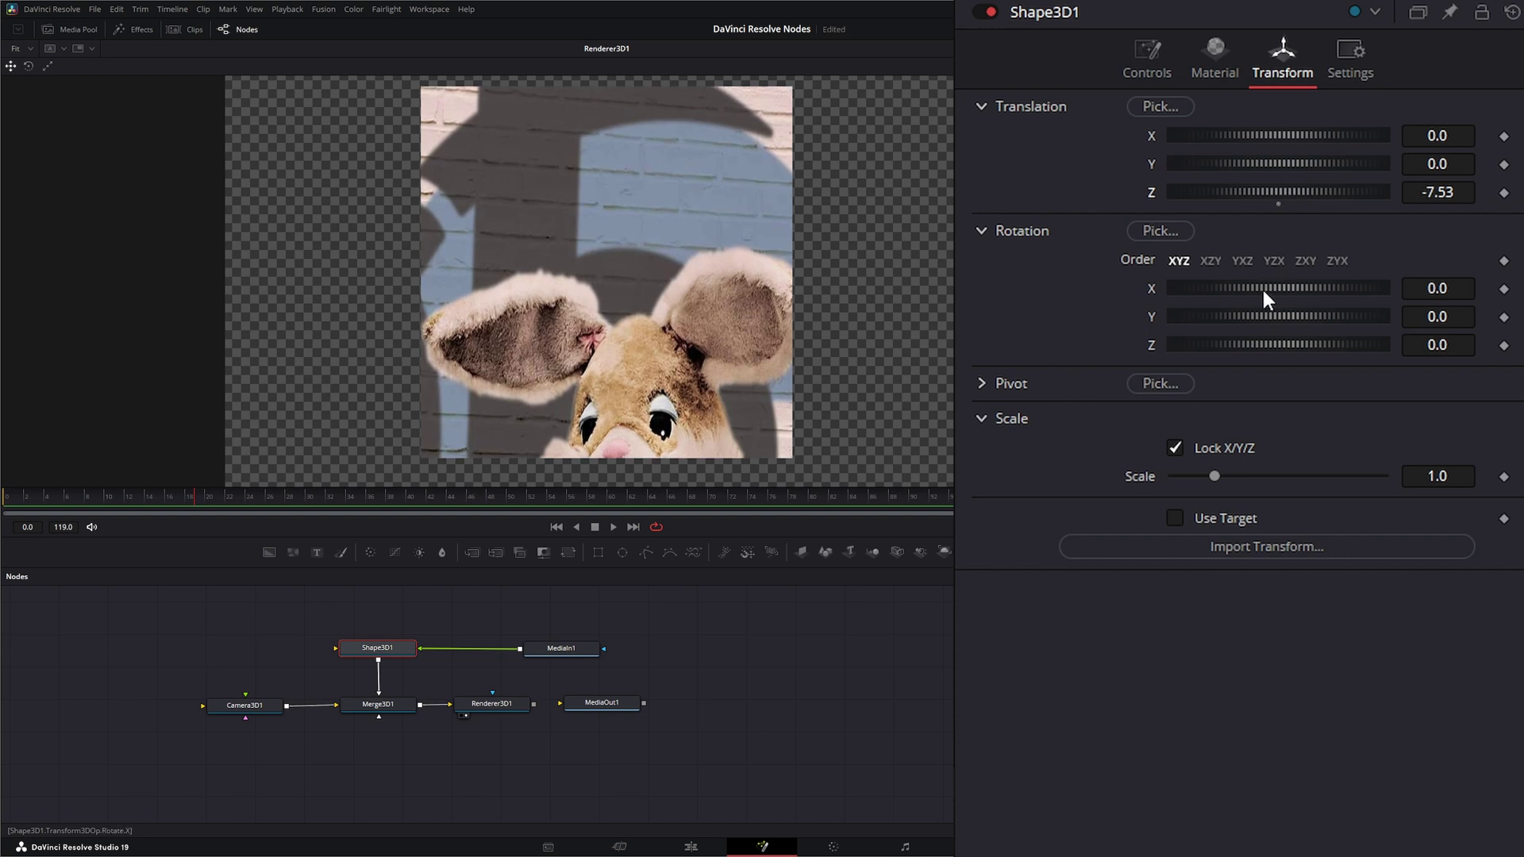
mouse_move(1243, 287)
mouse_down()
mouse_move(1278, 288)
mouse_move(1132, 287)
mouse_move(1283, 287)
mouse_move(1205, 287)
mouse_move(1265, 287)
mouse_up()
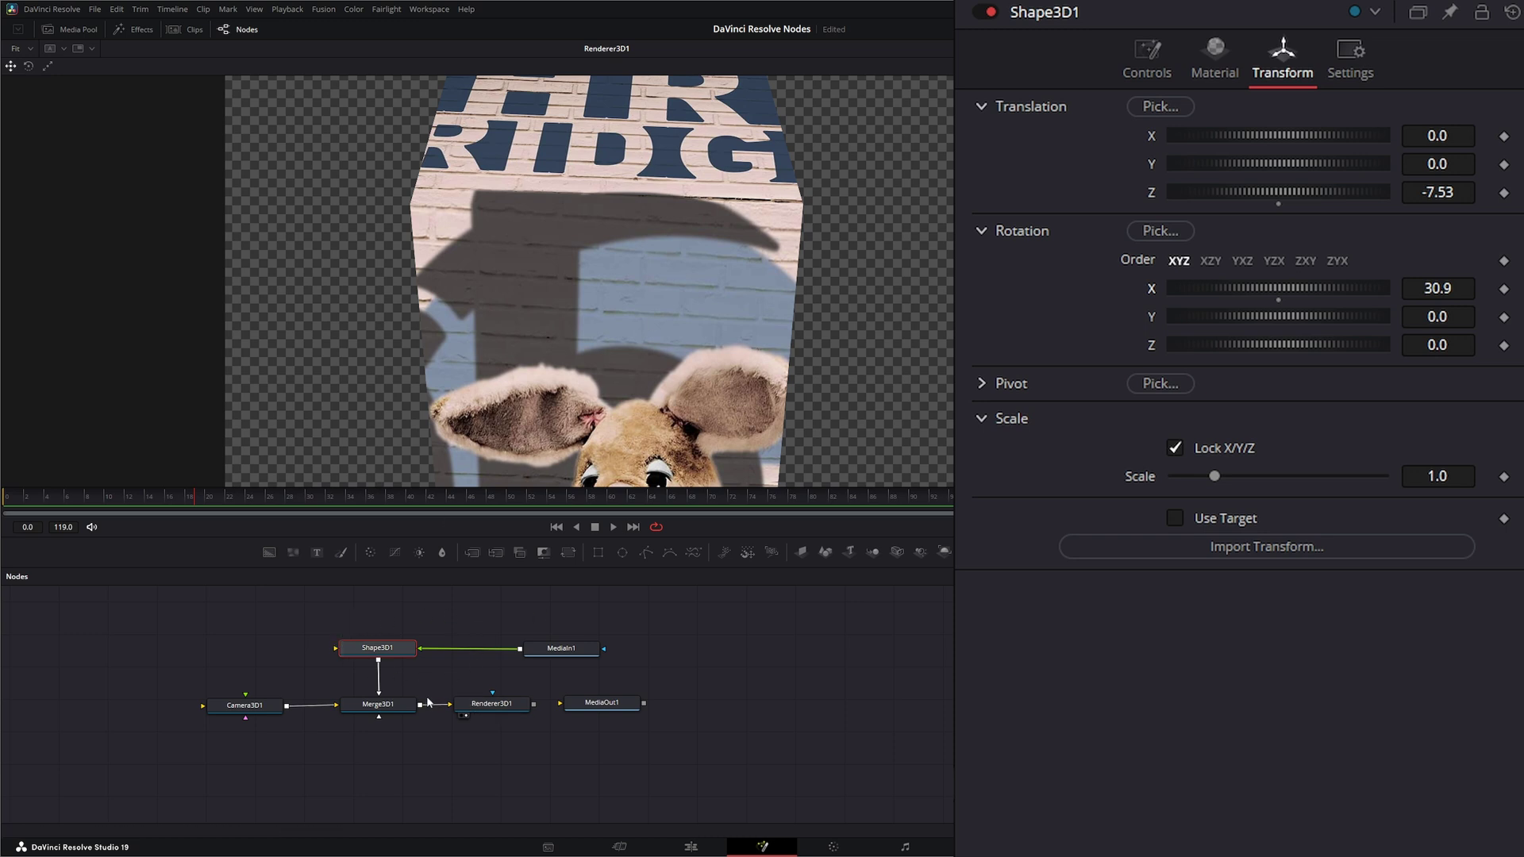
Step: Show Merge3D in the viewer, insert a Transform node between the album cover image and Shape3D, and set its size to 0.69
drag(397, 704, 524, 316)
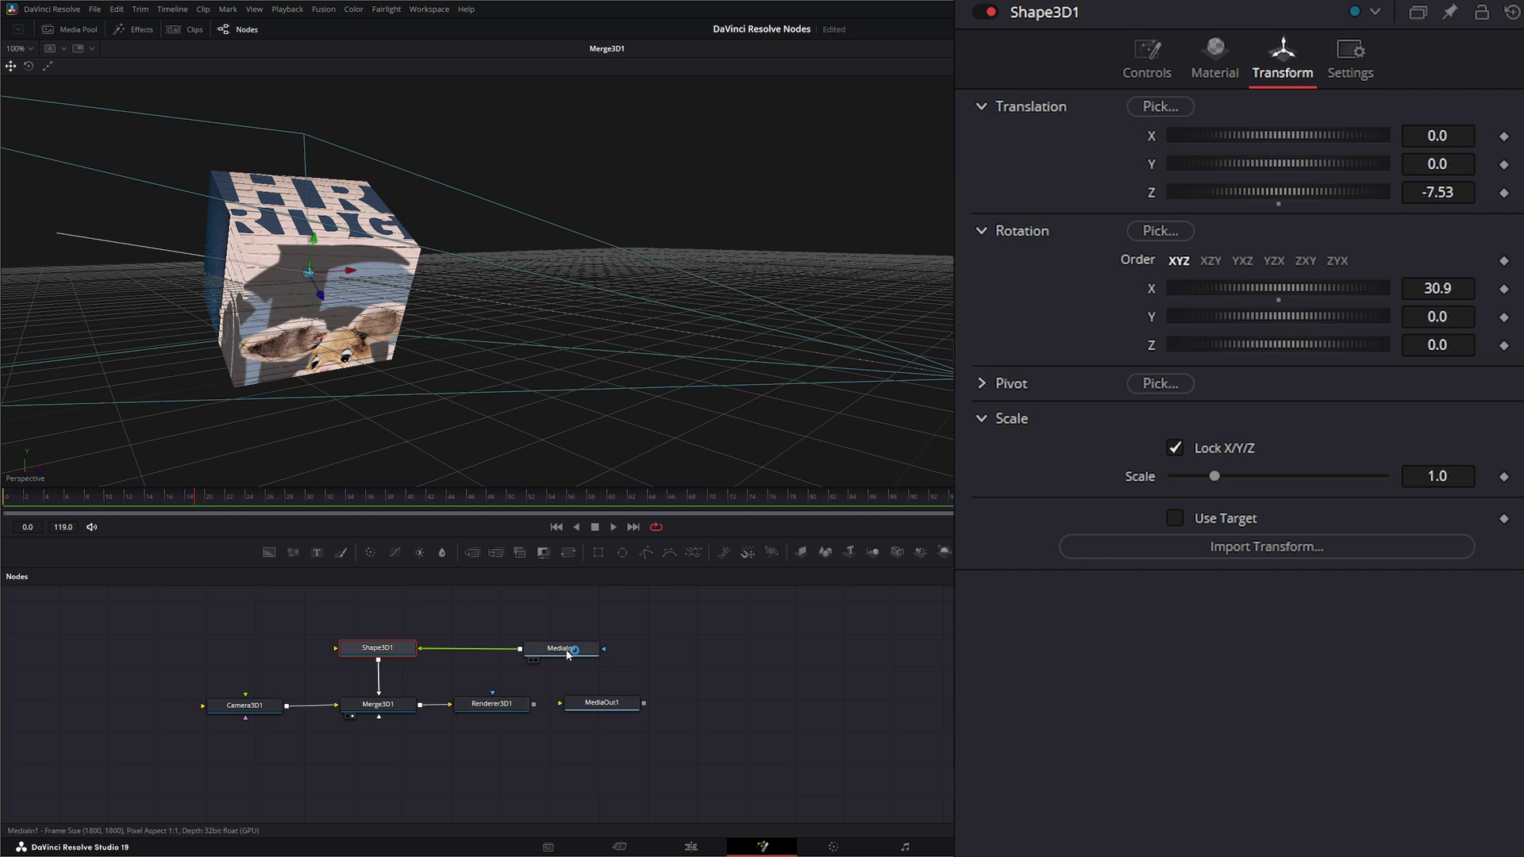
drag(574, 557, 488, 651)
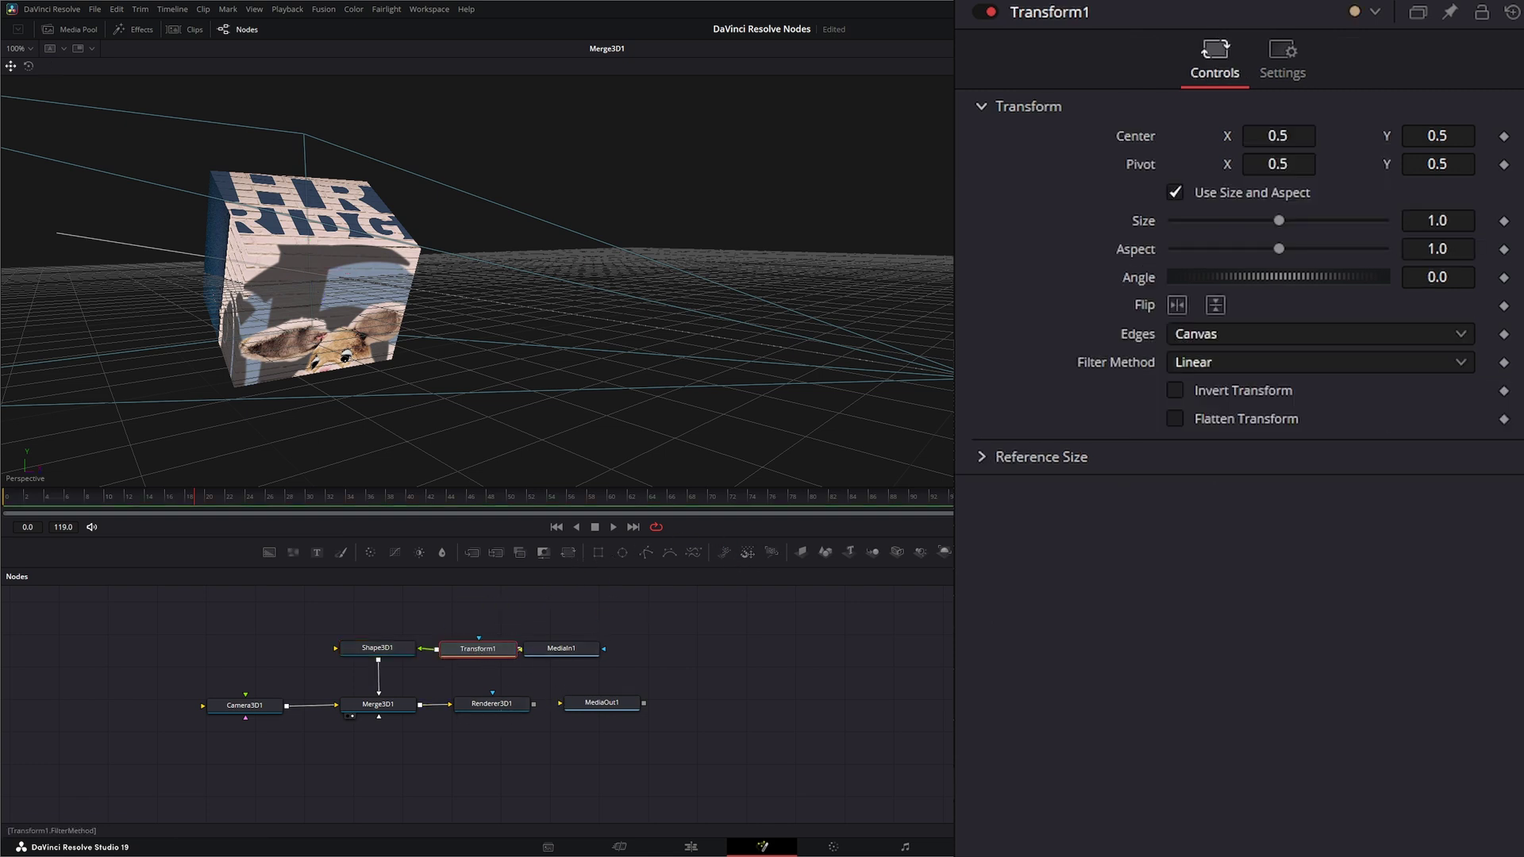
drag(1278, 221, 1245, 207)
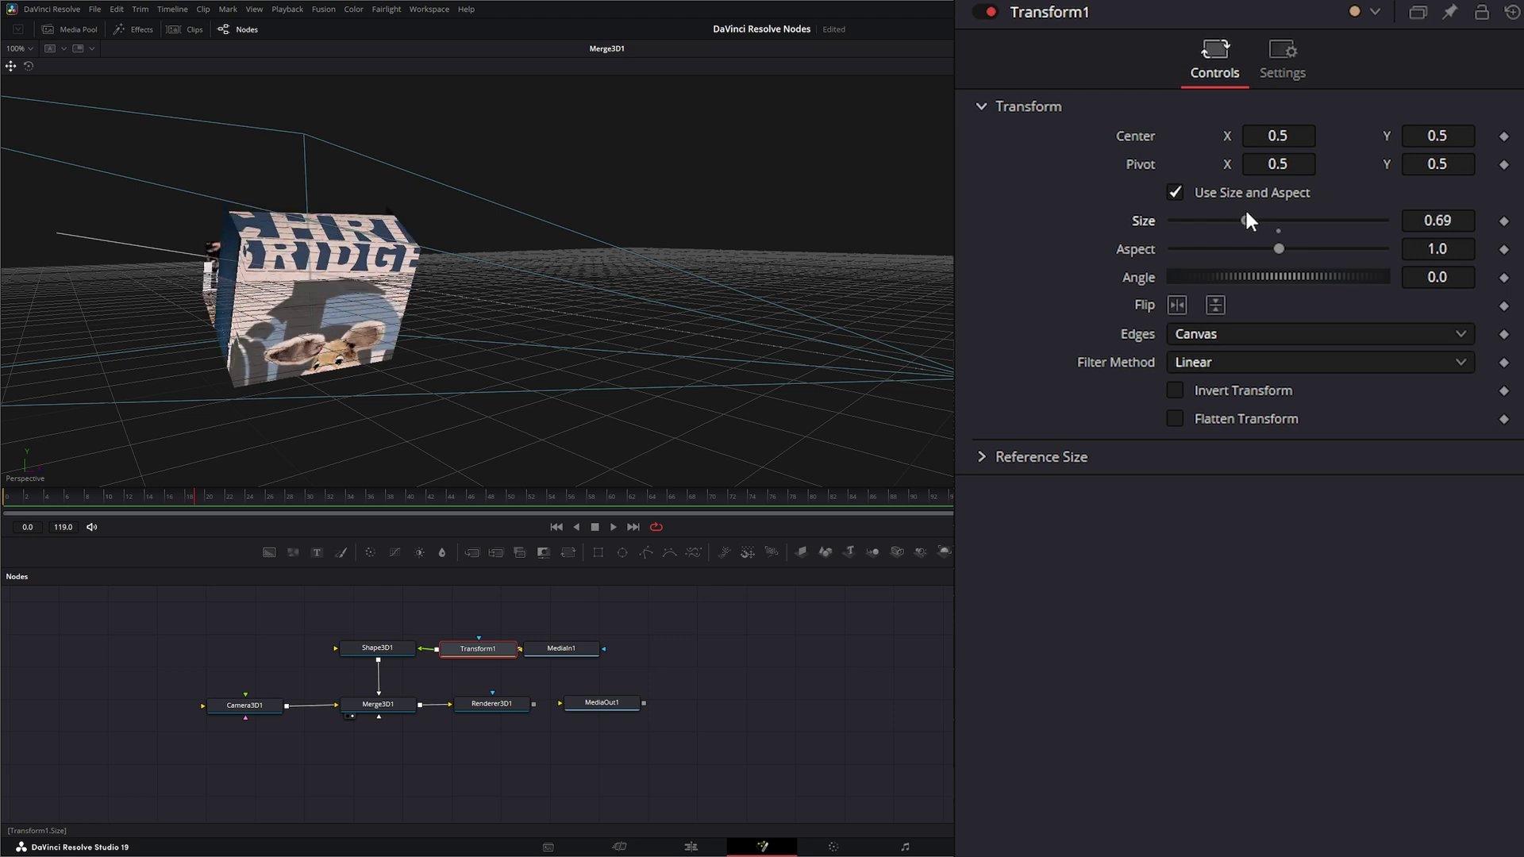
Step: Disable Cube Mapping on the cube and show Renderer3D in the viewer
click(377, 647)
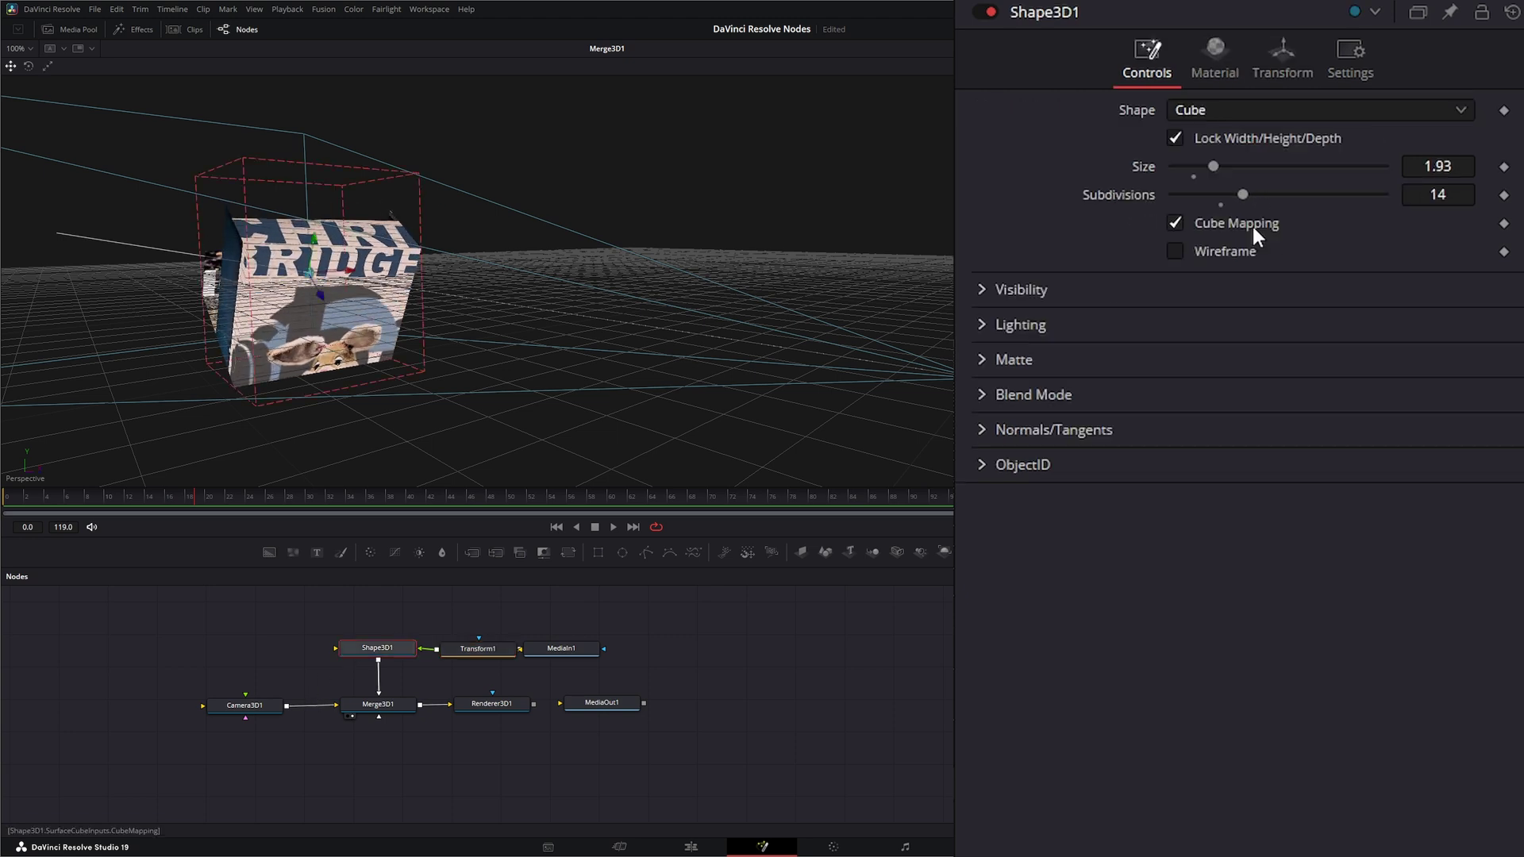
click(1176, 222)
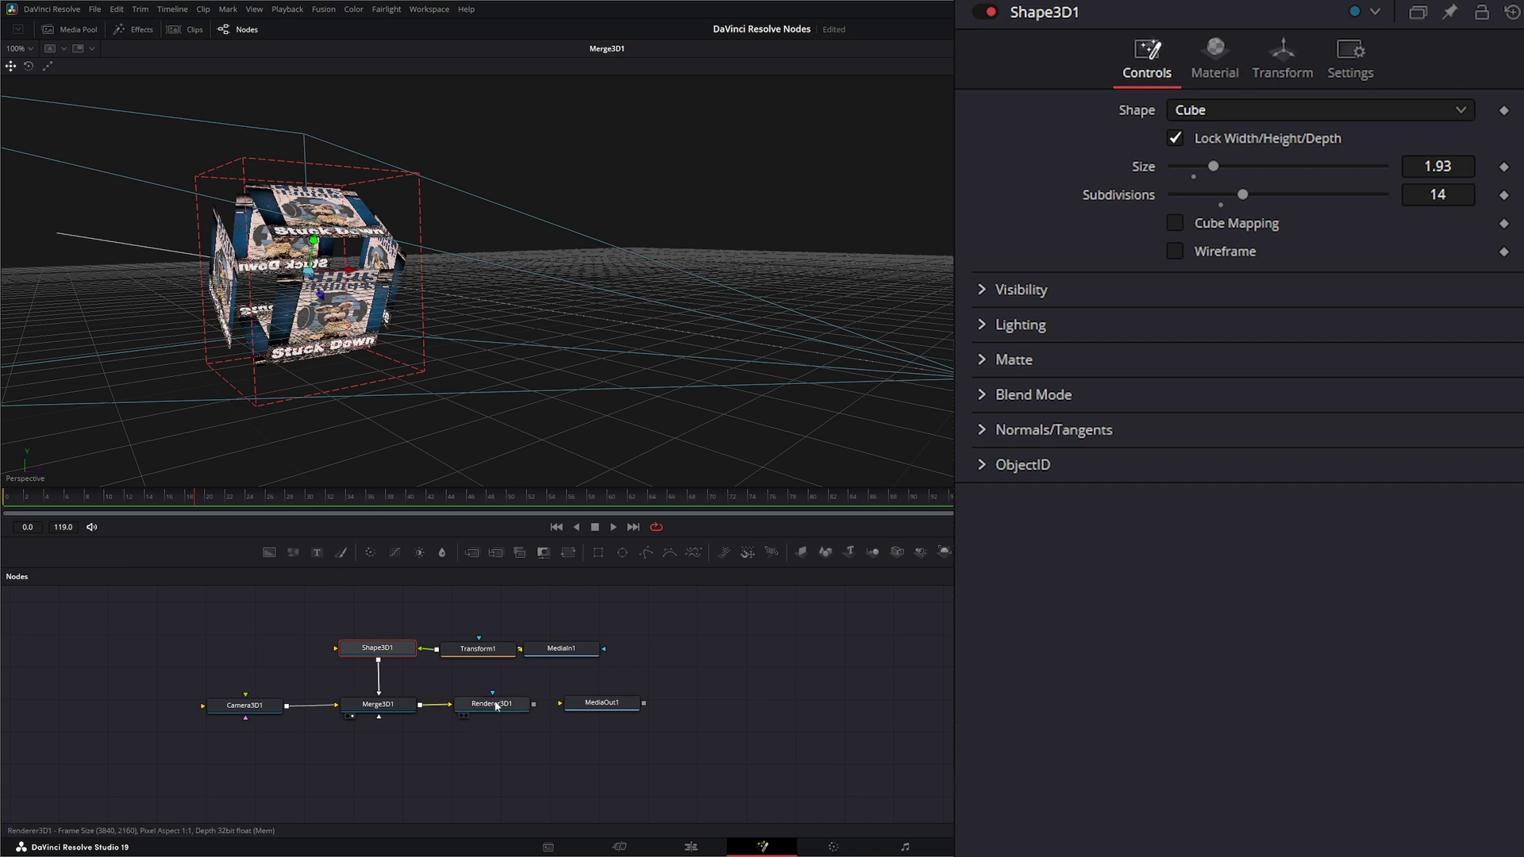
drag(492, 704, 488, 429)
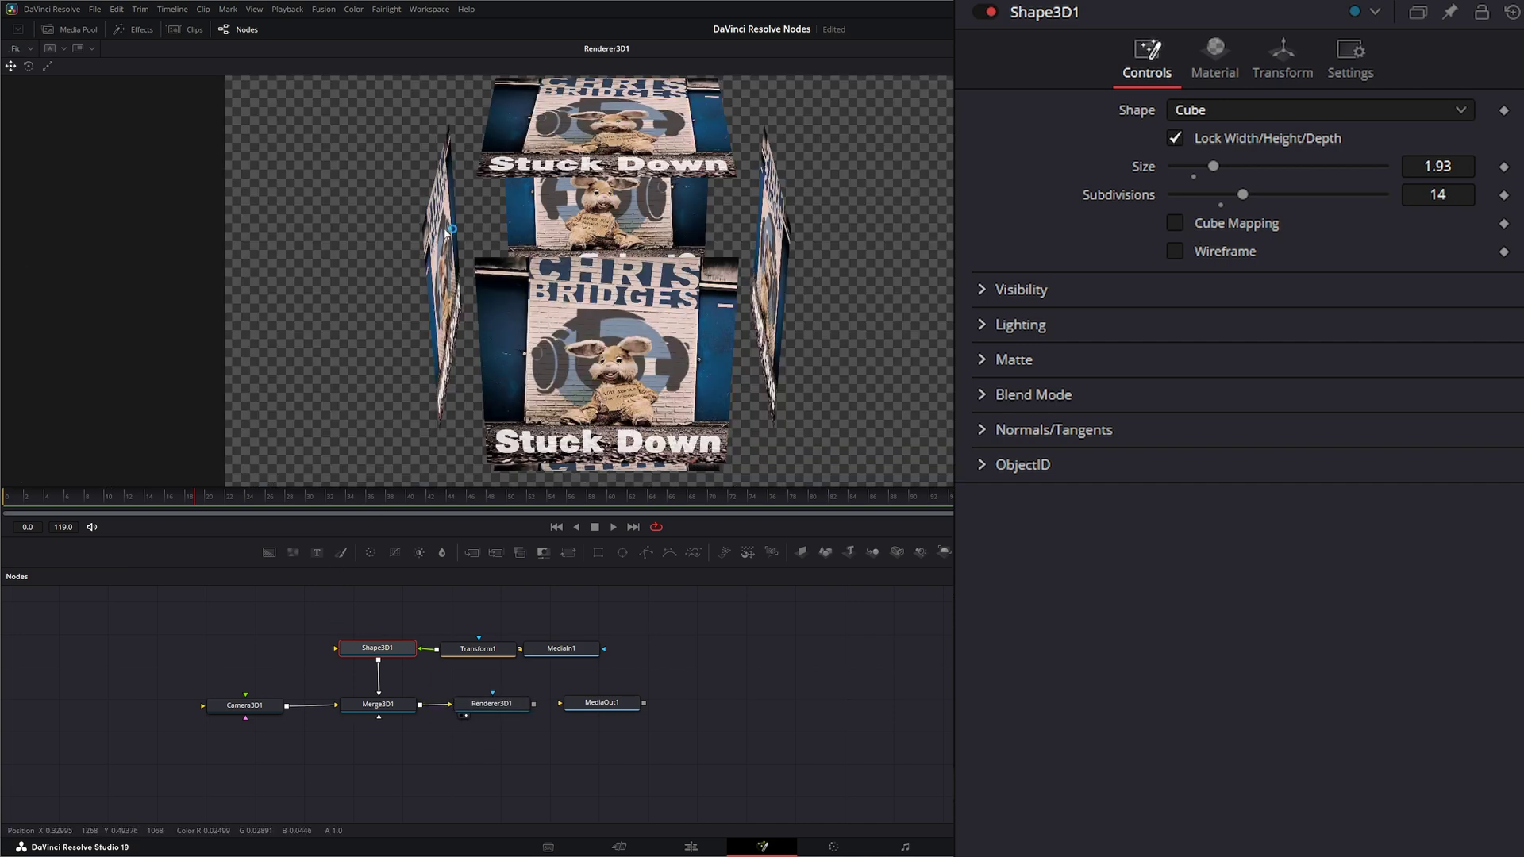
Step: Reset the image Transform node's size to 1.0 and set the cube's Y rotation to 380.0
click(470, 652)
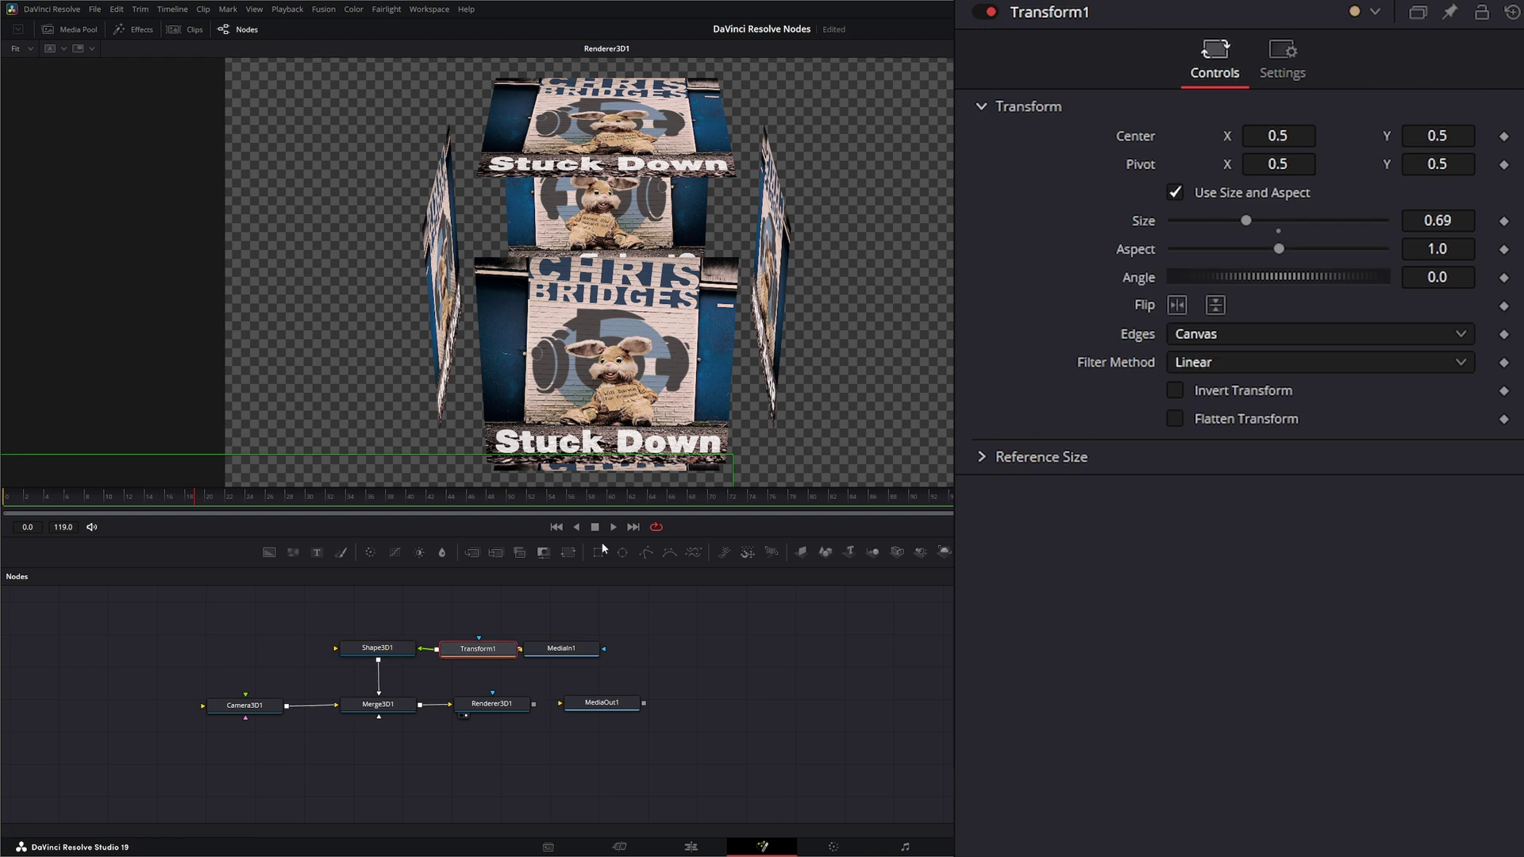
double_click(1159, 219)
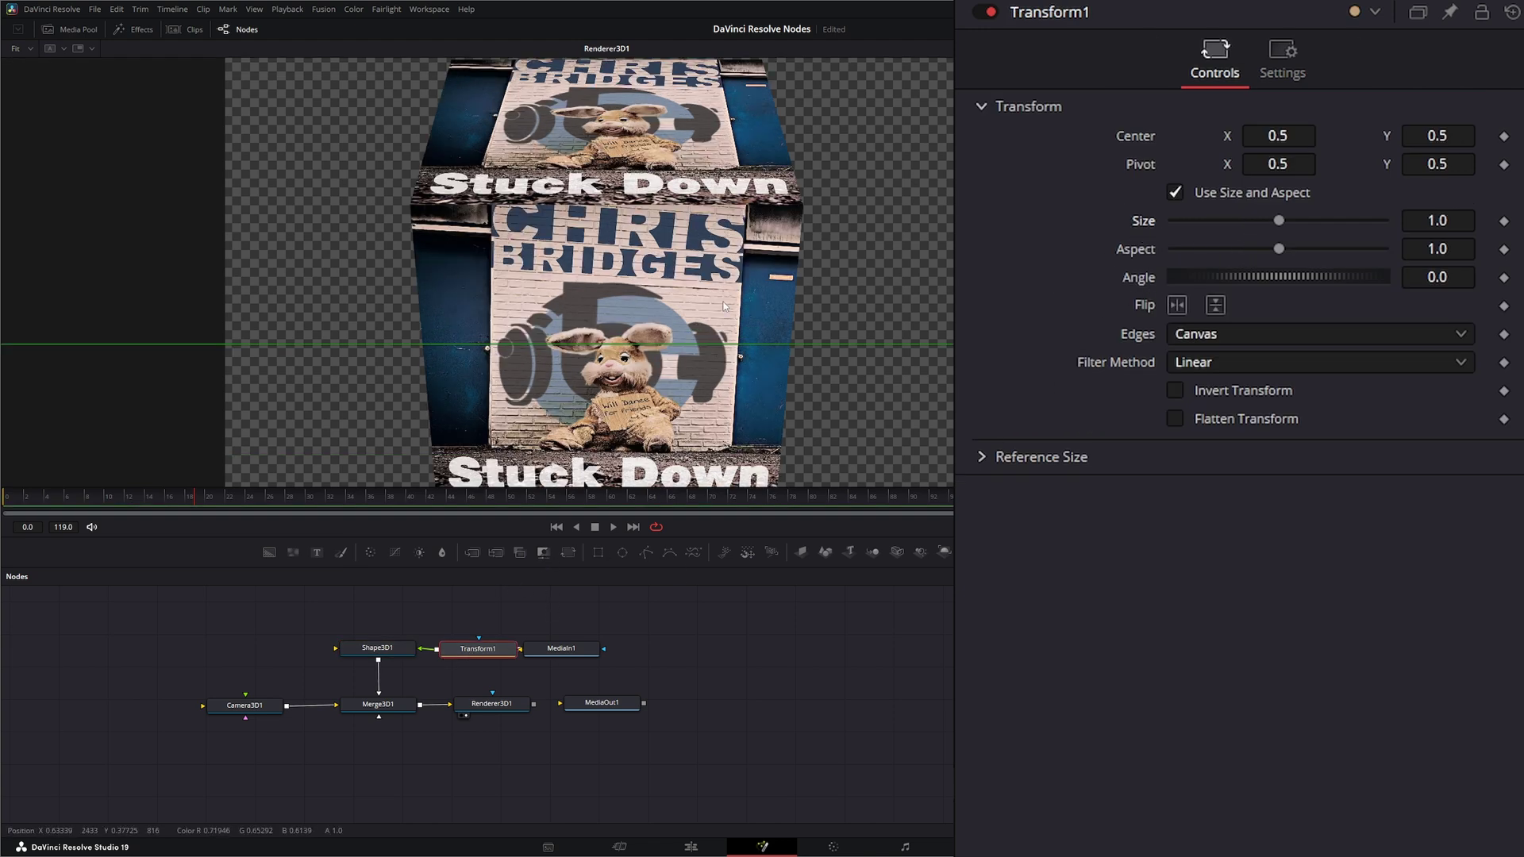
click(393, 652)
click(1286, 64)
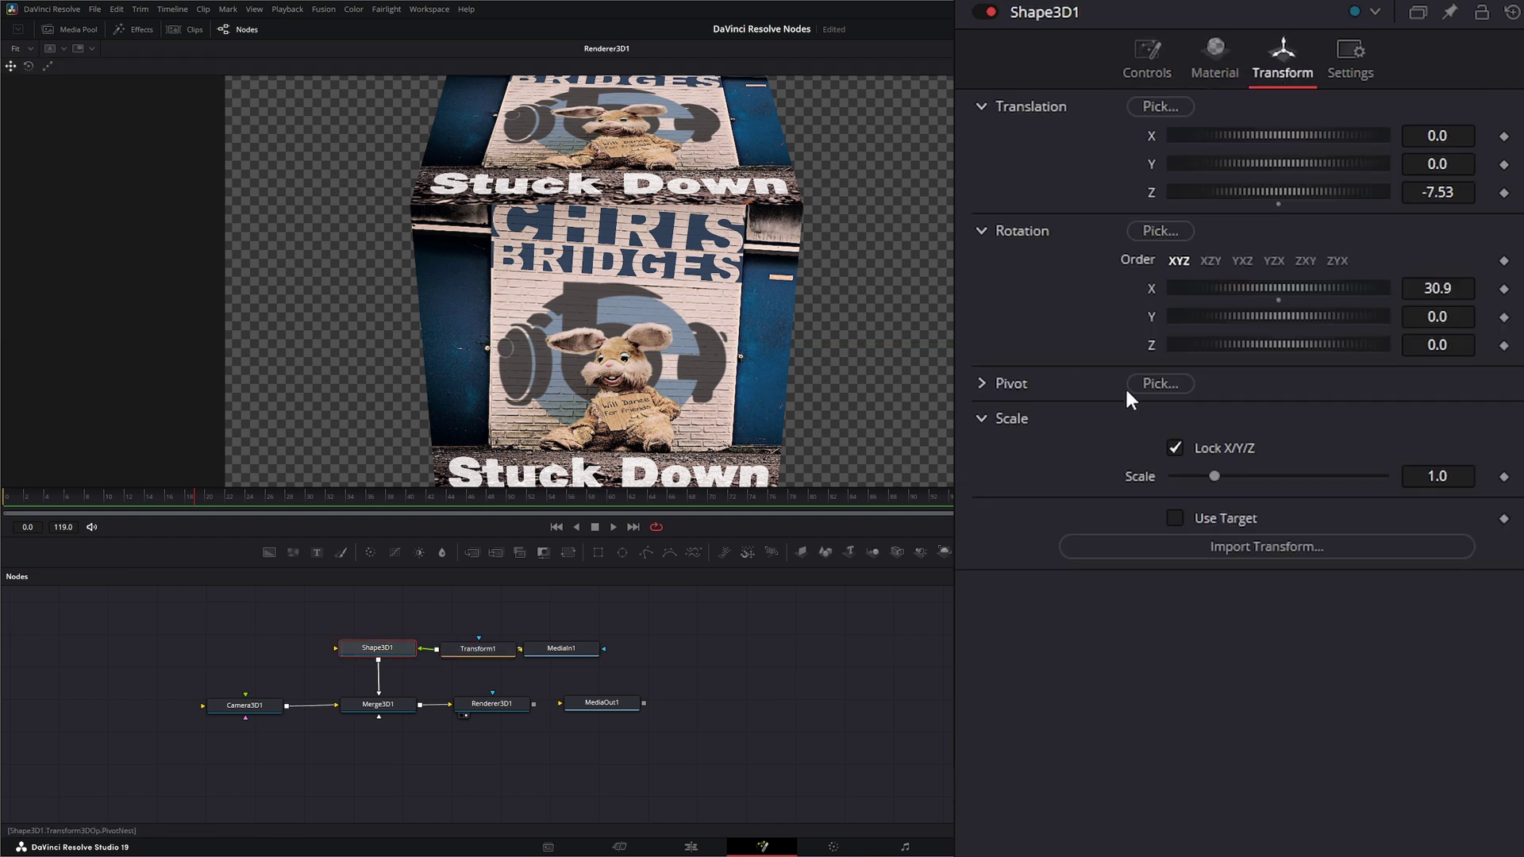
mouse_move(1271, 316)
mouse_down()
mouse_move(1523, 317)
mouse_move(1246, 316)
mouse_up()
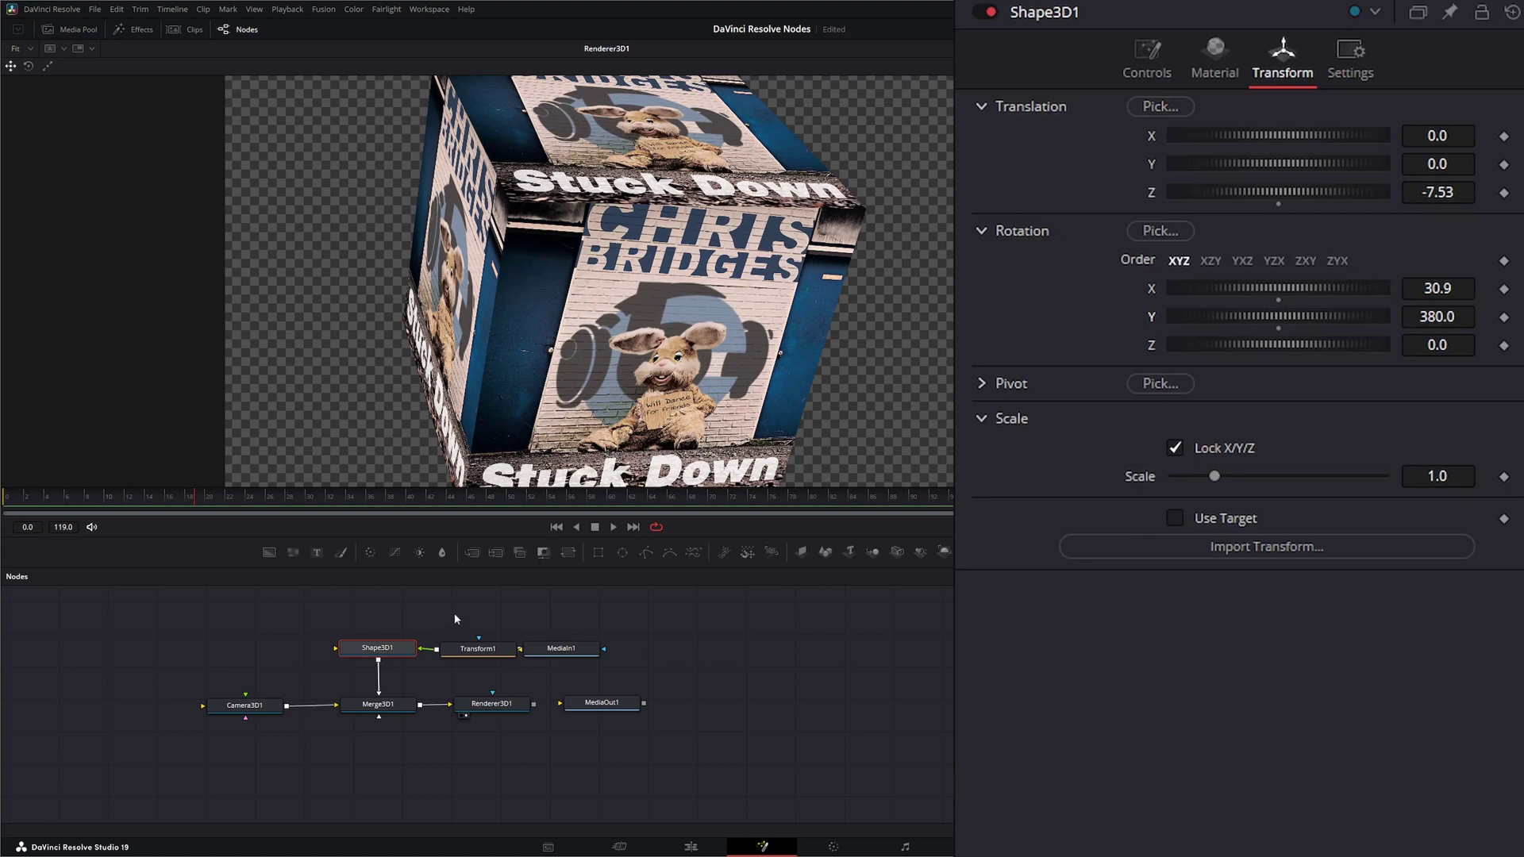
Step: Delete the Transform1 and MediaIn1 nodes and show Merge3D1 in the viewer
drag(453, 613, 593, 662)
key(Delete)
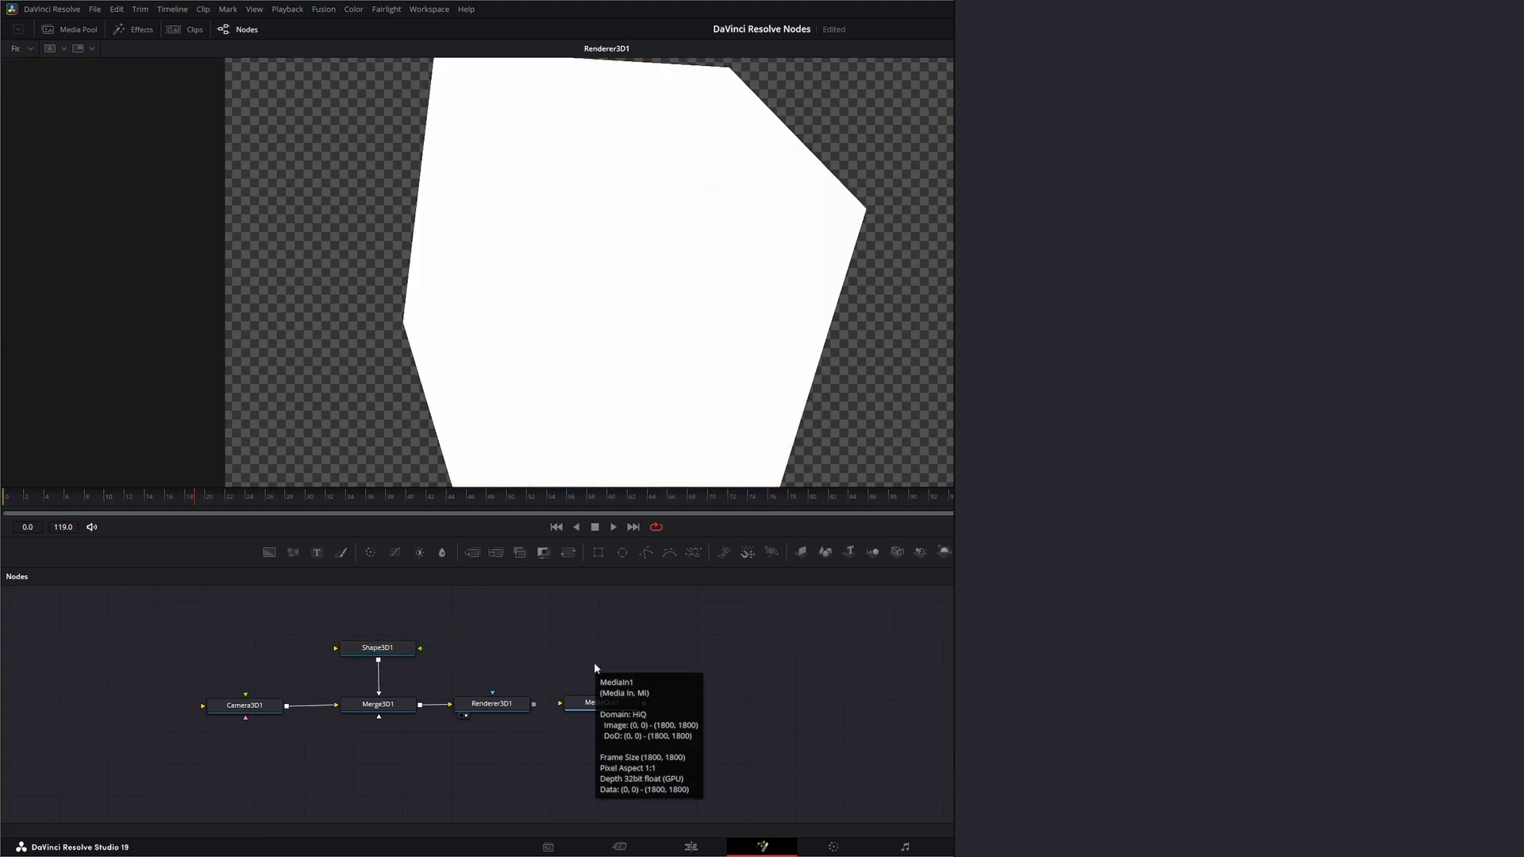
drag(378, 704, 364, 415)
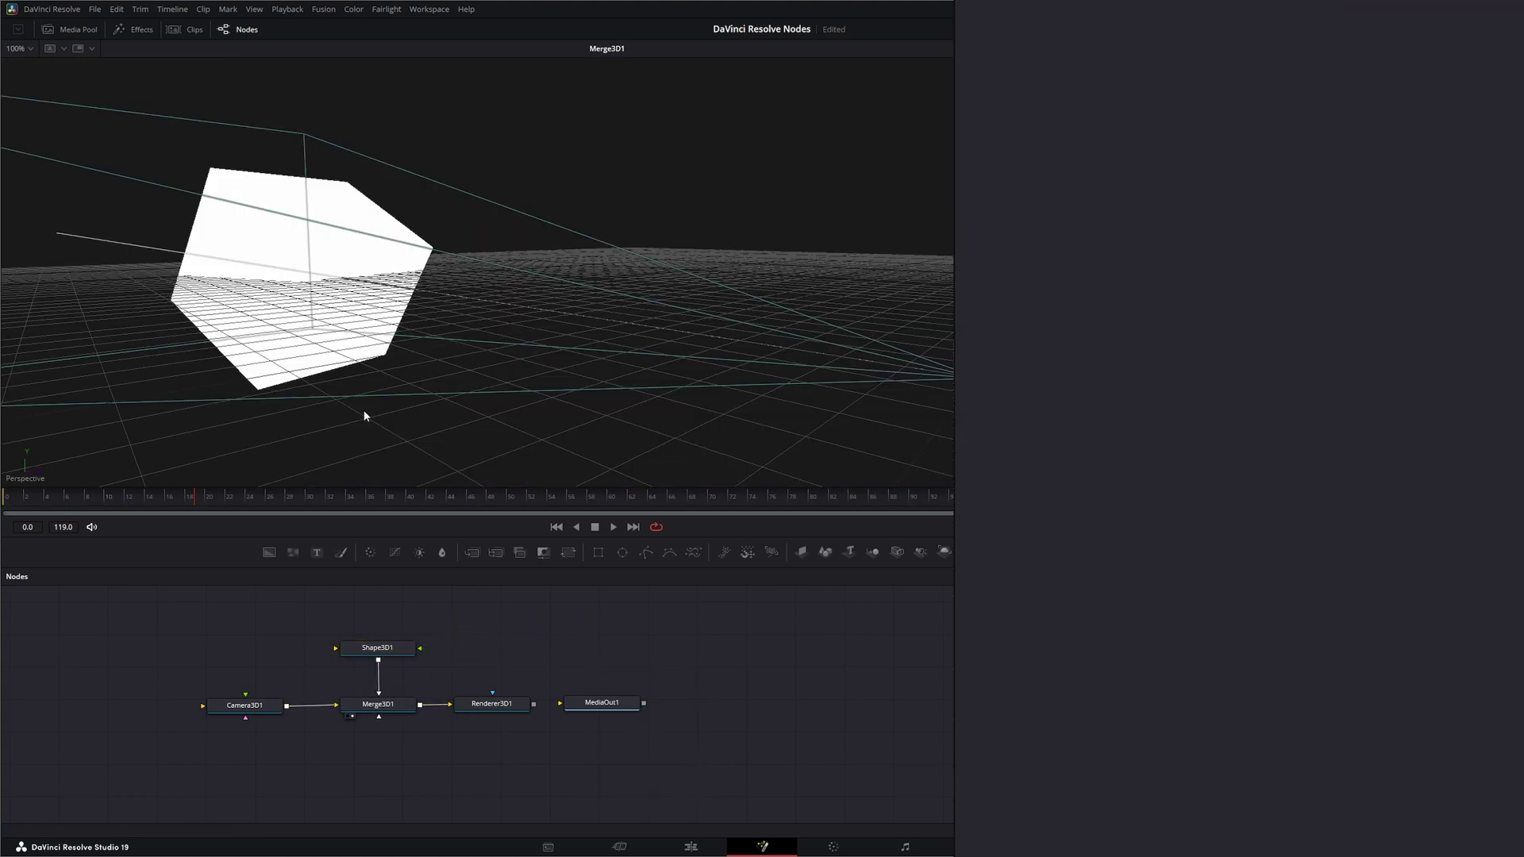
Step: Change Shape3D1 to a Sphere with radius 0.86 and, checking it in wireframe, set Base Subdivisions to 47
click(334, 655)
click(1188, 108)
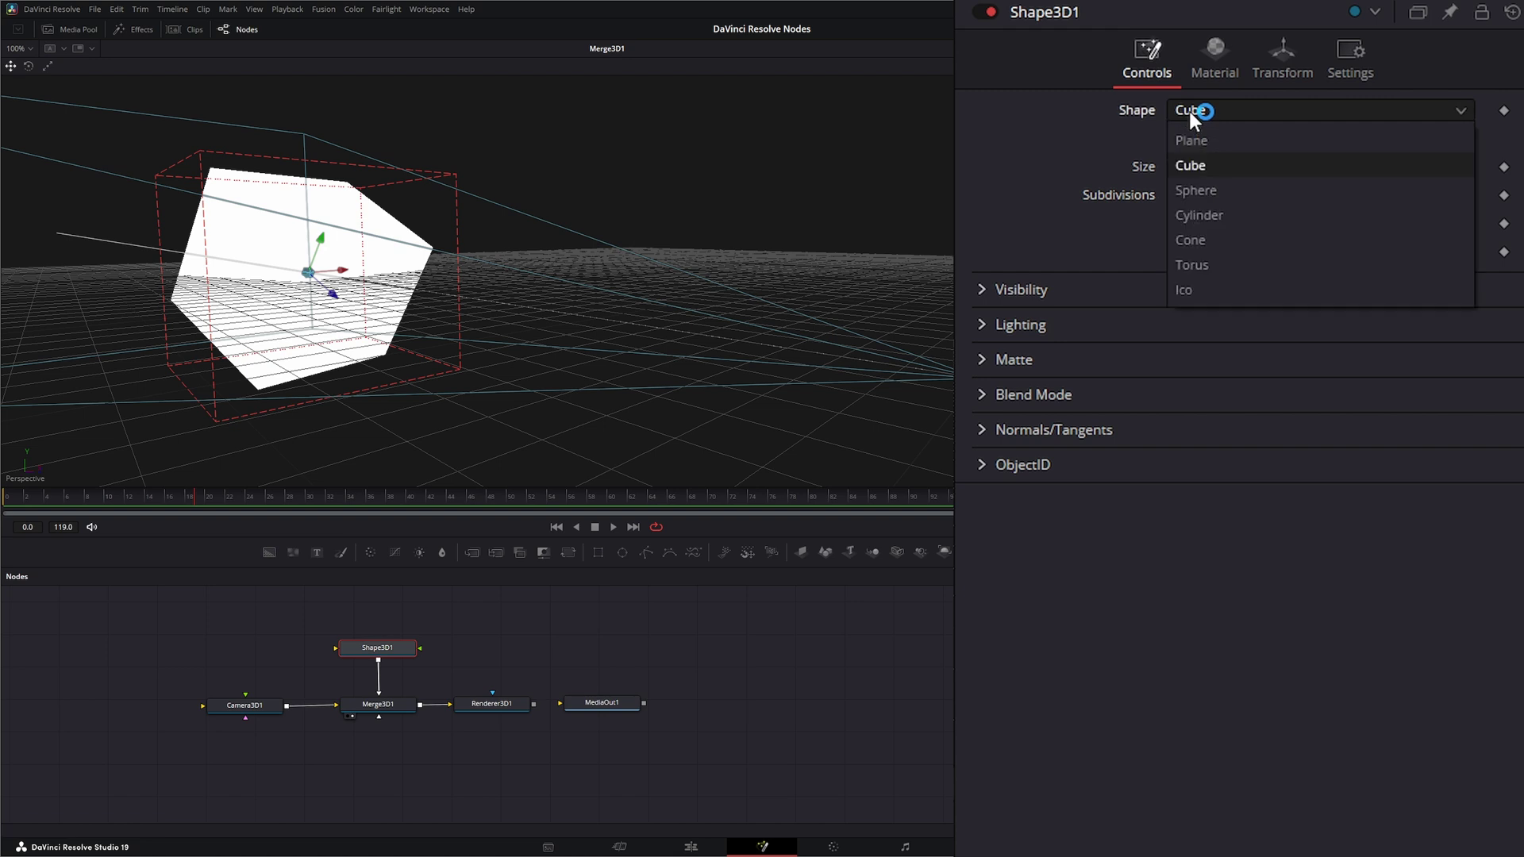
click(1227, 182)
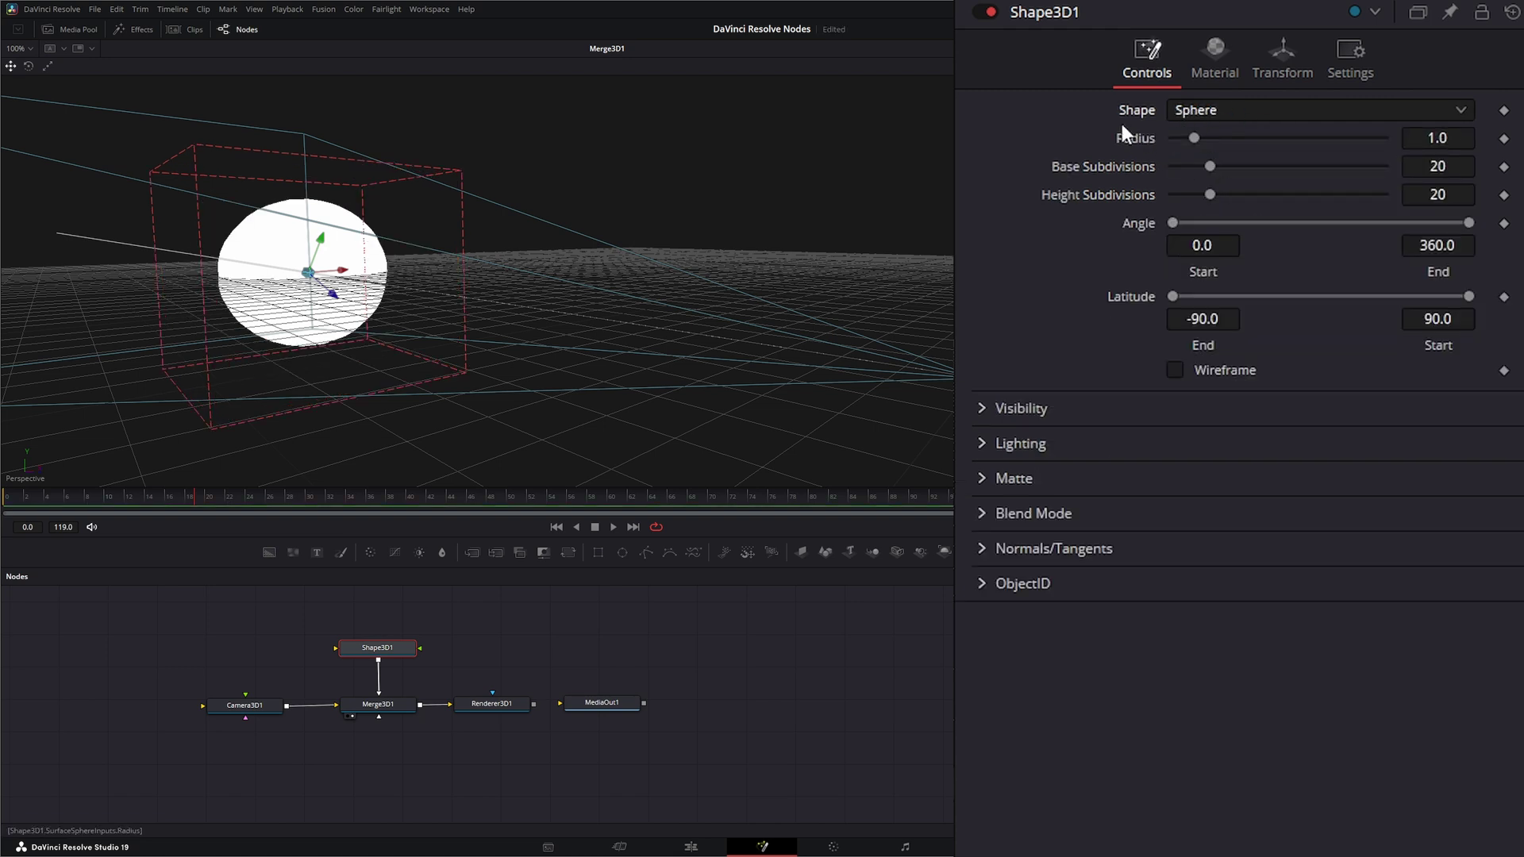
mouse_move(1194, 135)
mouse_down()
mouse_move(1214, 135)
mouse_move(1191, 137)
mouse_up()
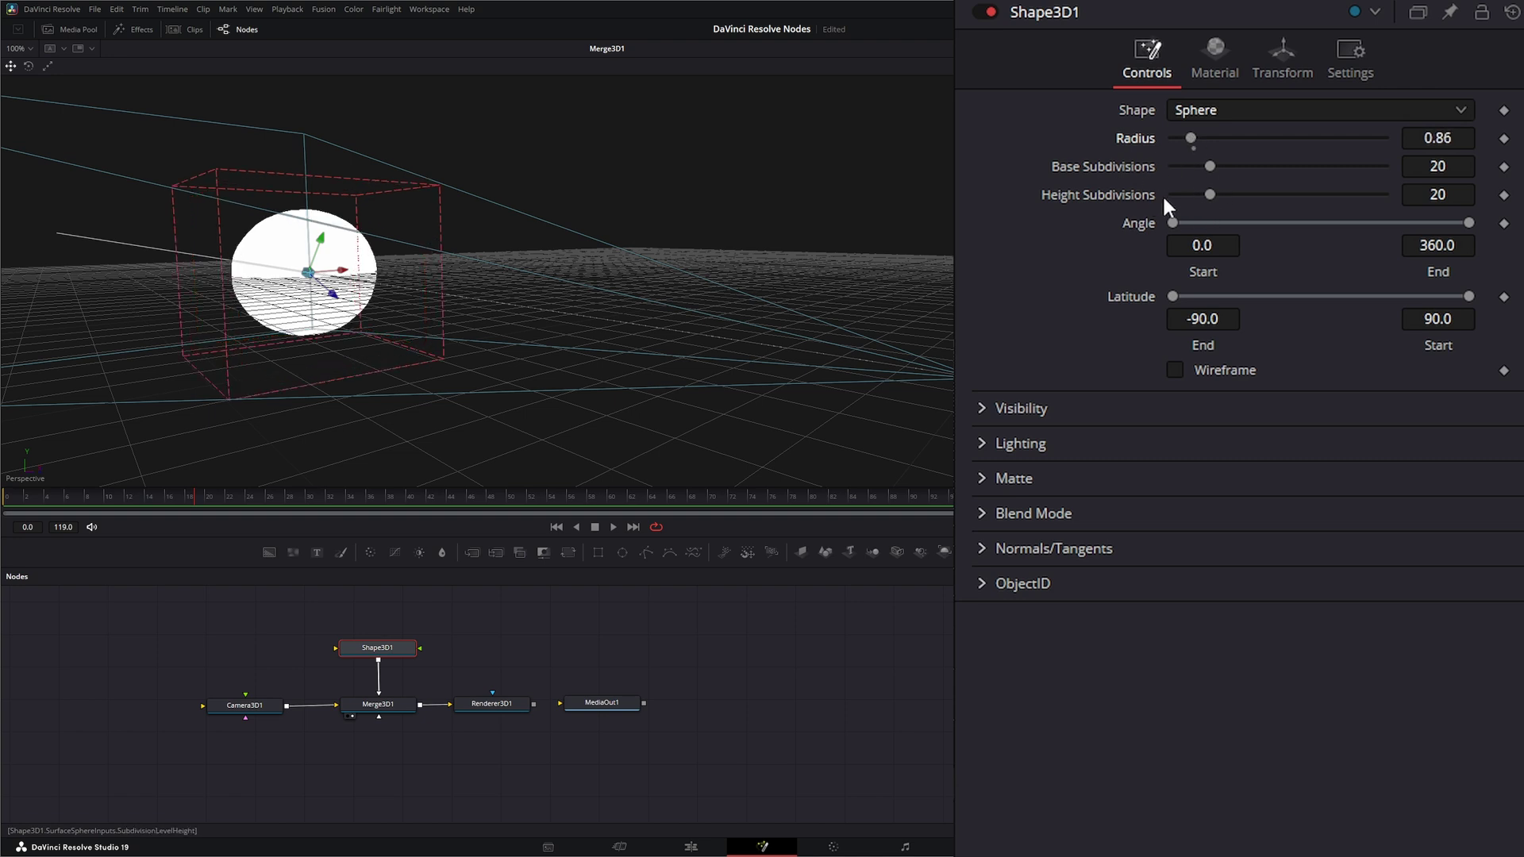
click(1176, 371)
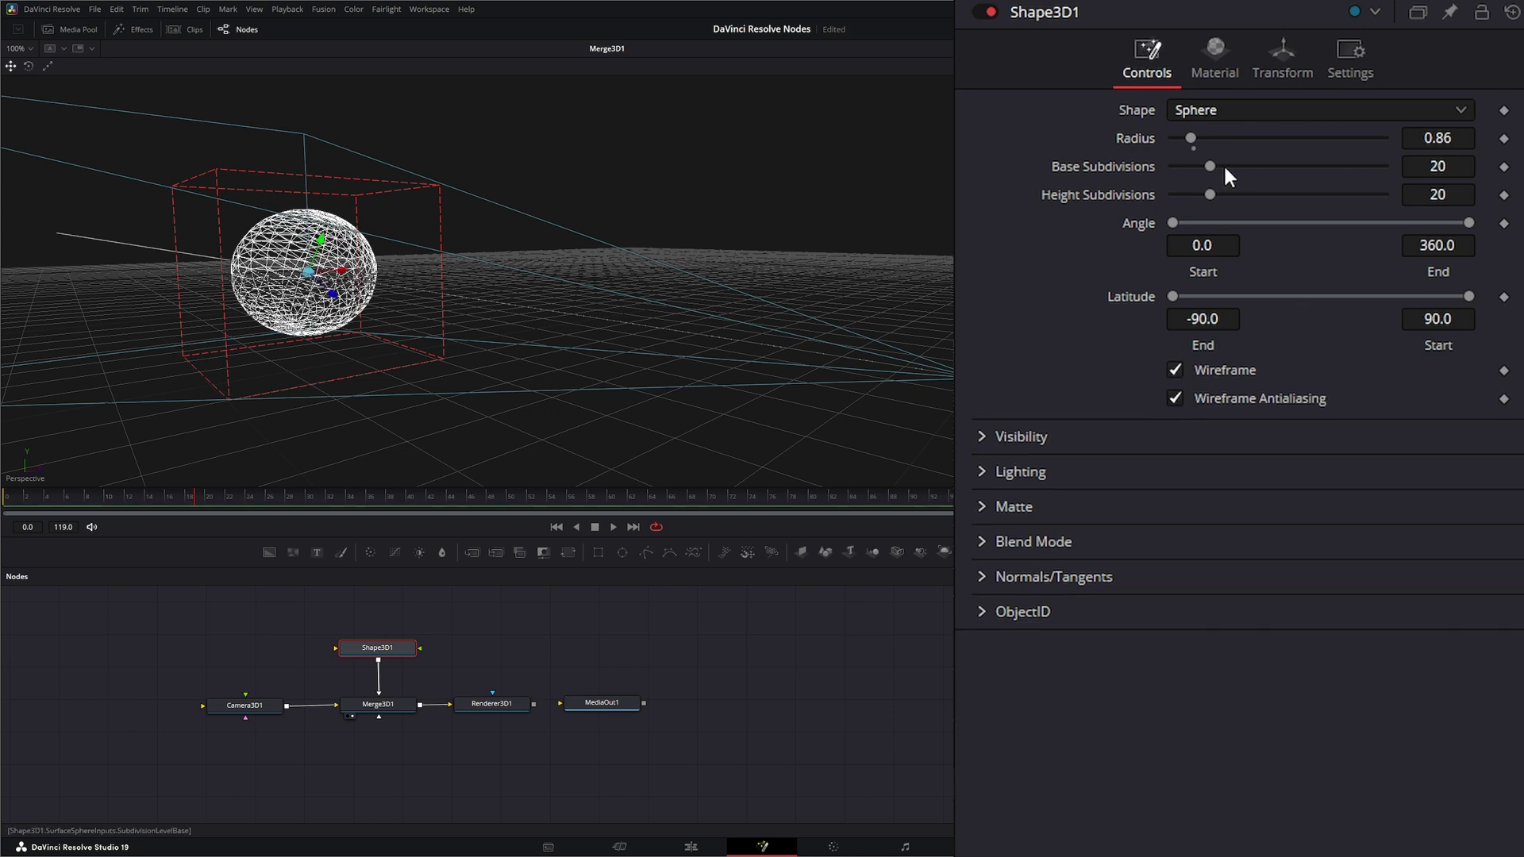
drag(1209, 167, 1174, 196)
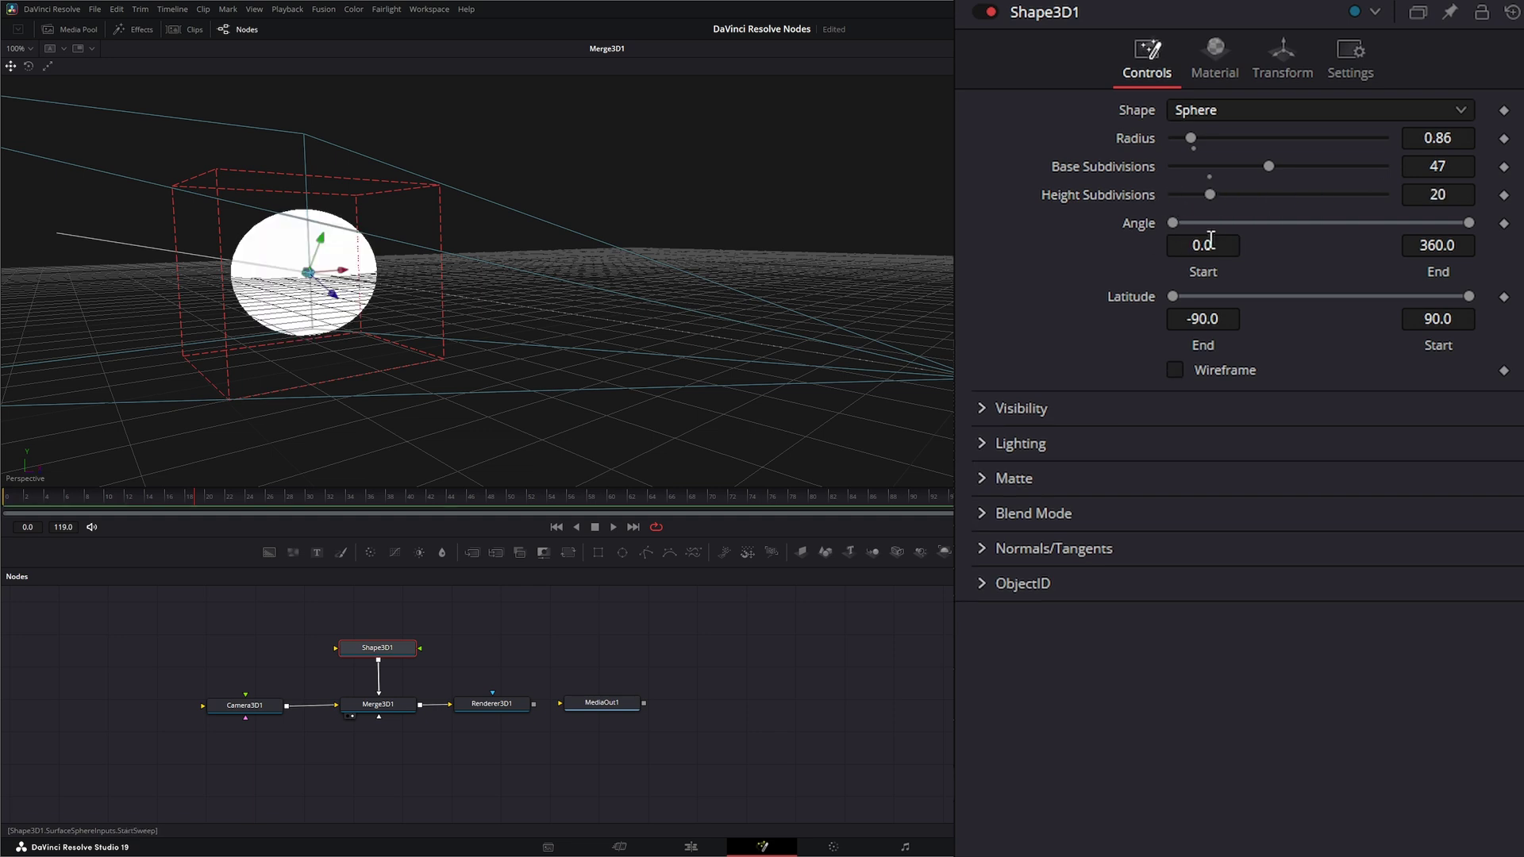
Step: Try a partial sphere with the Angle start at 289.4, and restore the full 0 to 360 range
drag(1174, 223, 1187, 223)
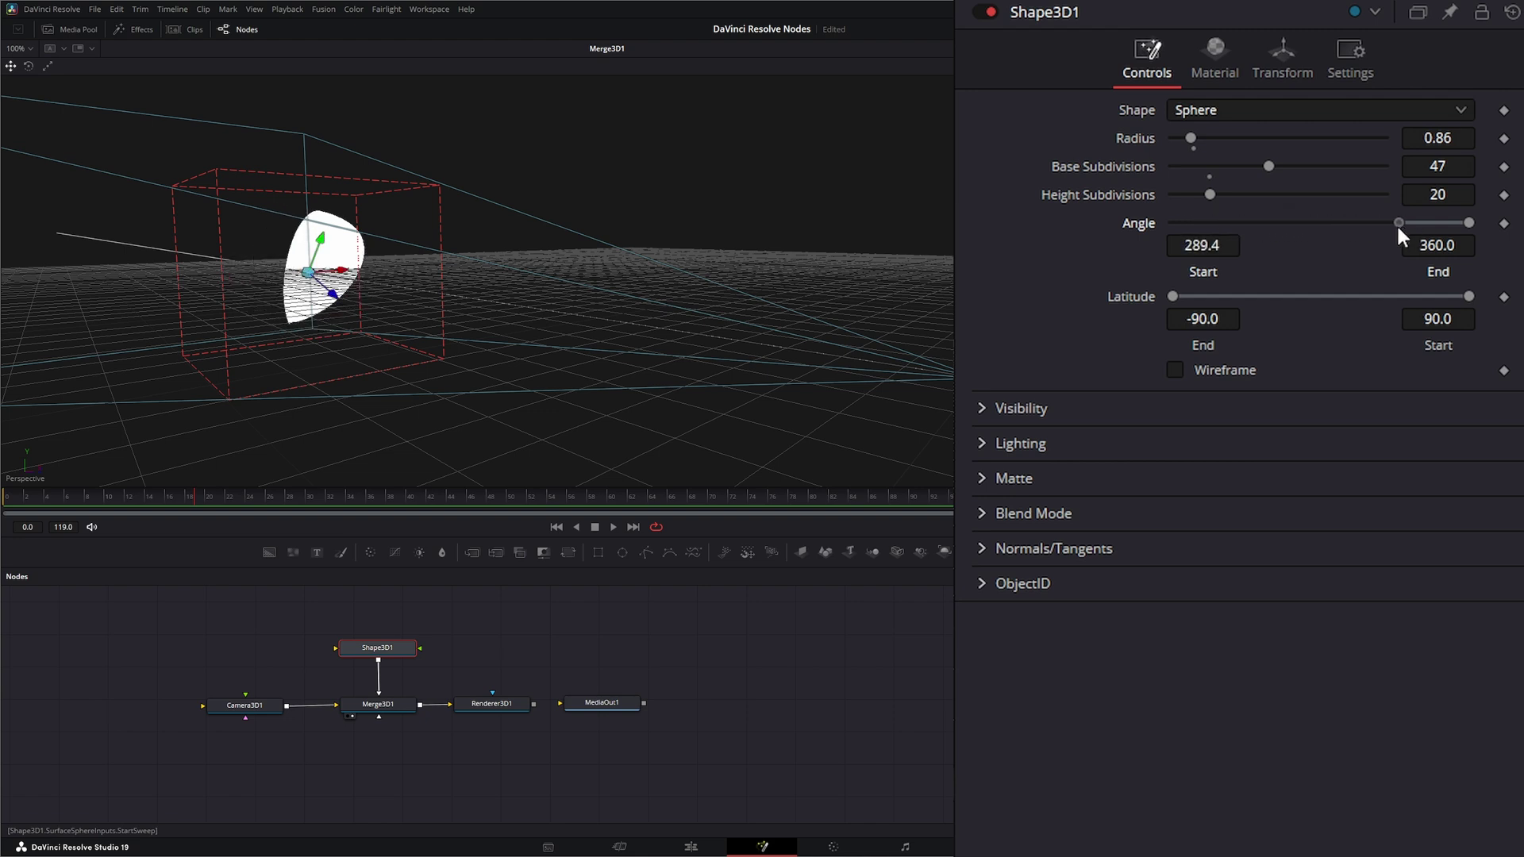
drag(1397, 223, 363, 347)
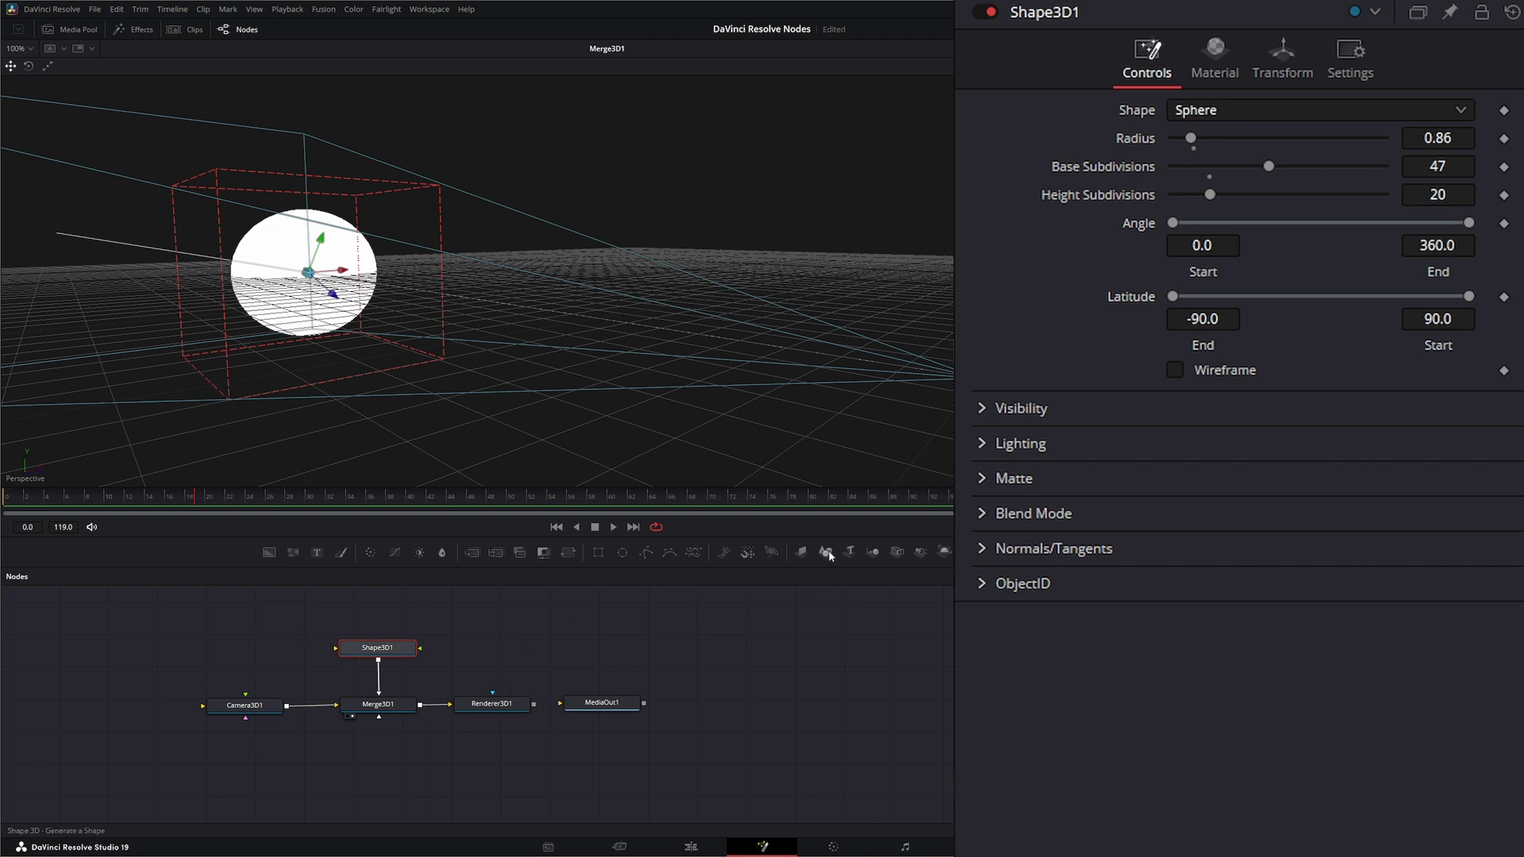
Step: Add a second Shape3D node feeding Merge3D1, and disconnect it from the merge again
drag(830, 555, 381, 716)
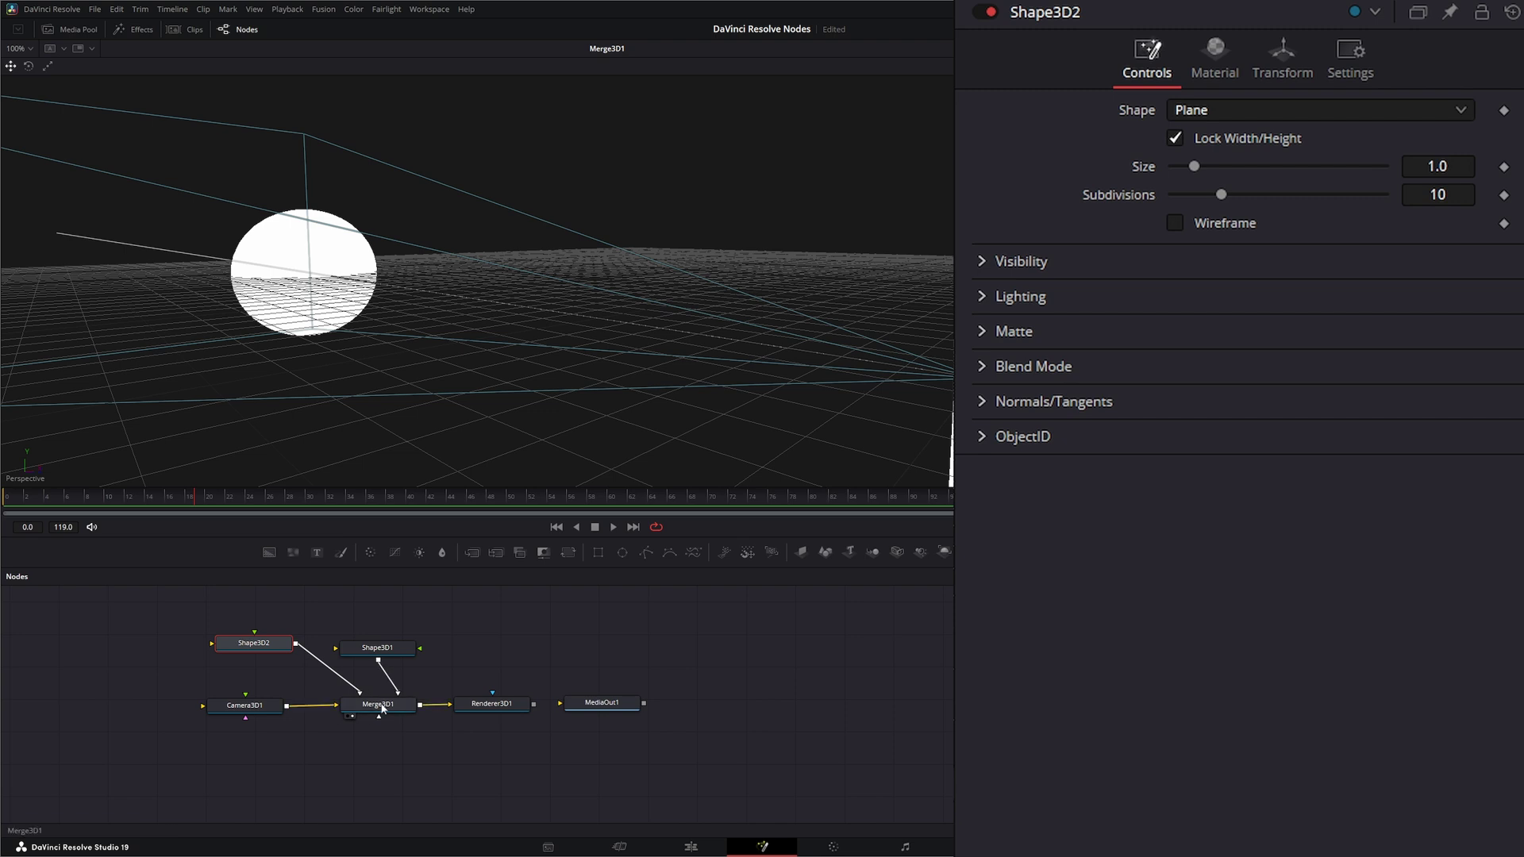
drag(381, 709, 379, 715)
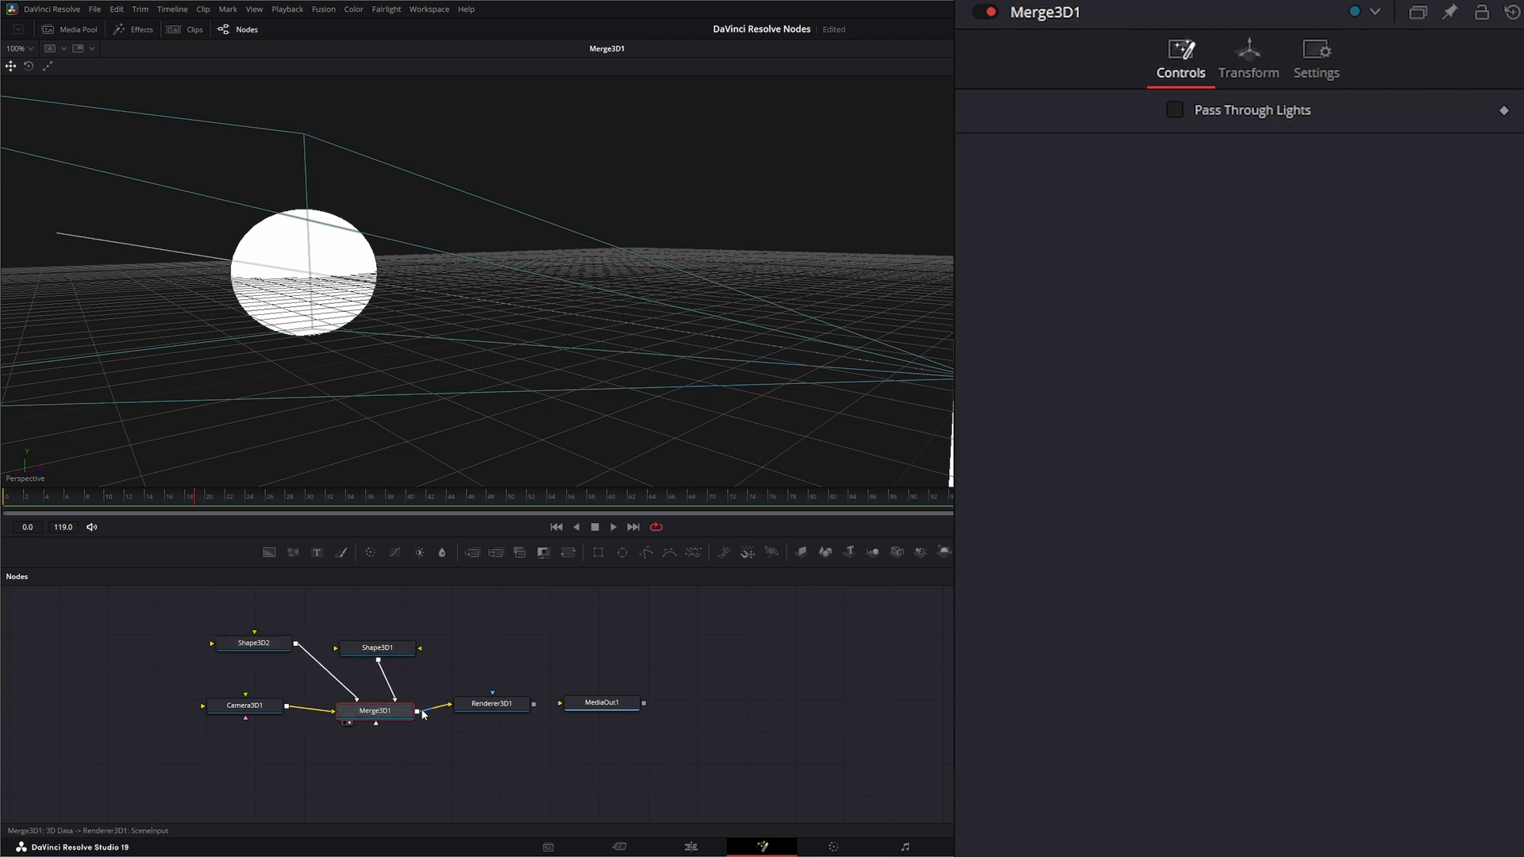
drag(360, 701, 390, 669)
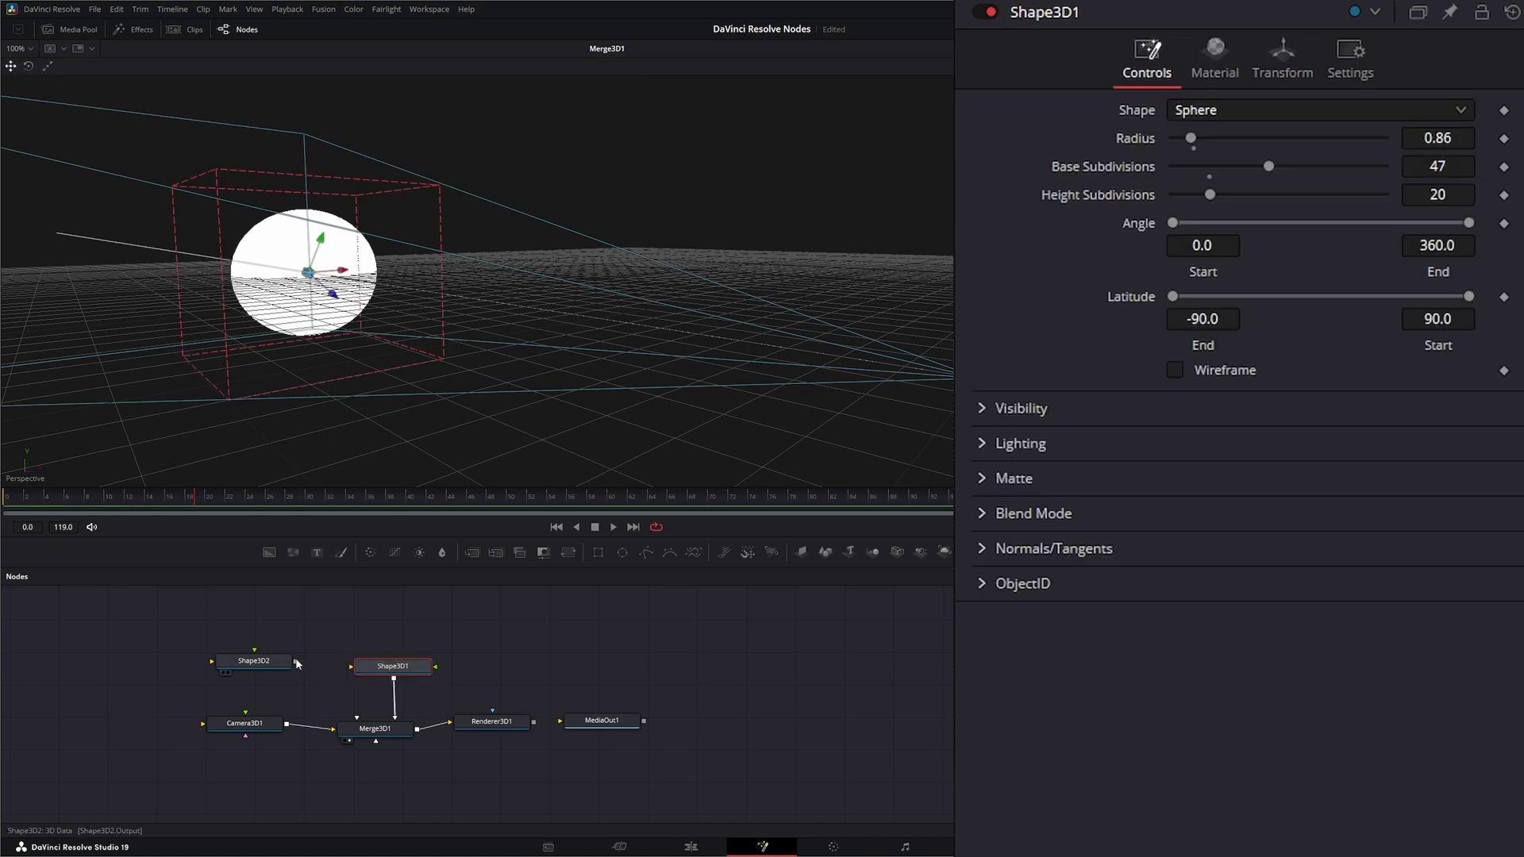
Step: Connect the new plane node directly into Shape3D1's scene input and set the plane's size to 2.51
drag(295, 660, 356, 671)
click(389, 728)
click(389, 457)
click(264, 669)
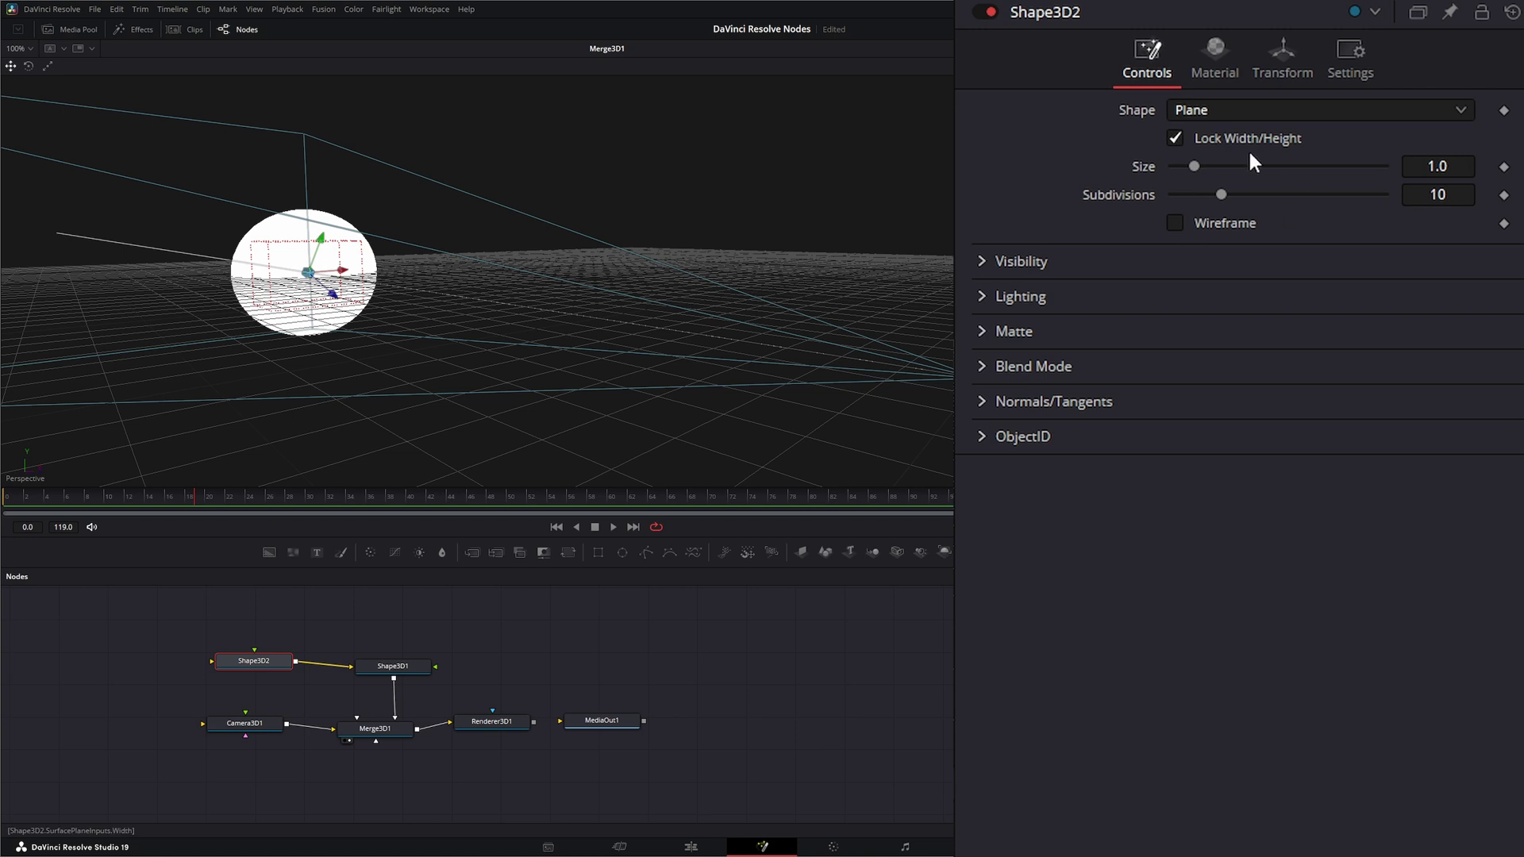
drag(1195, 167, 1222, 171)
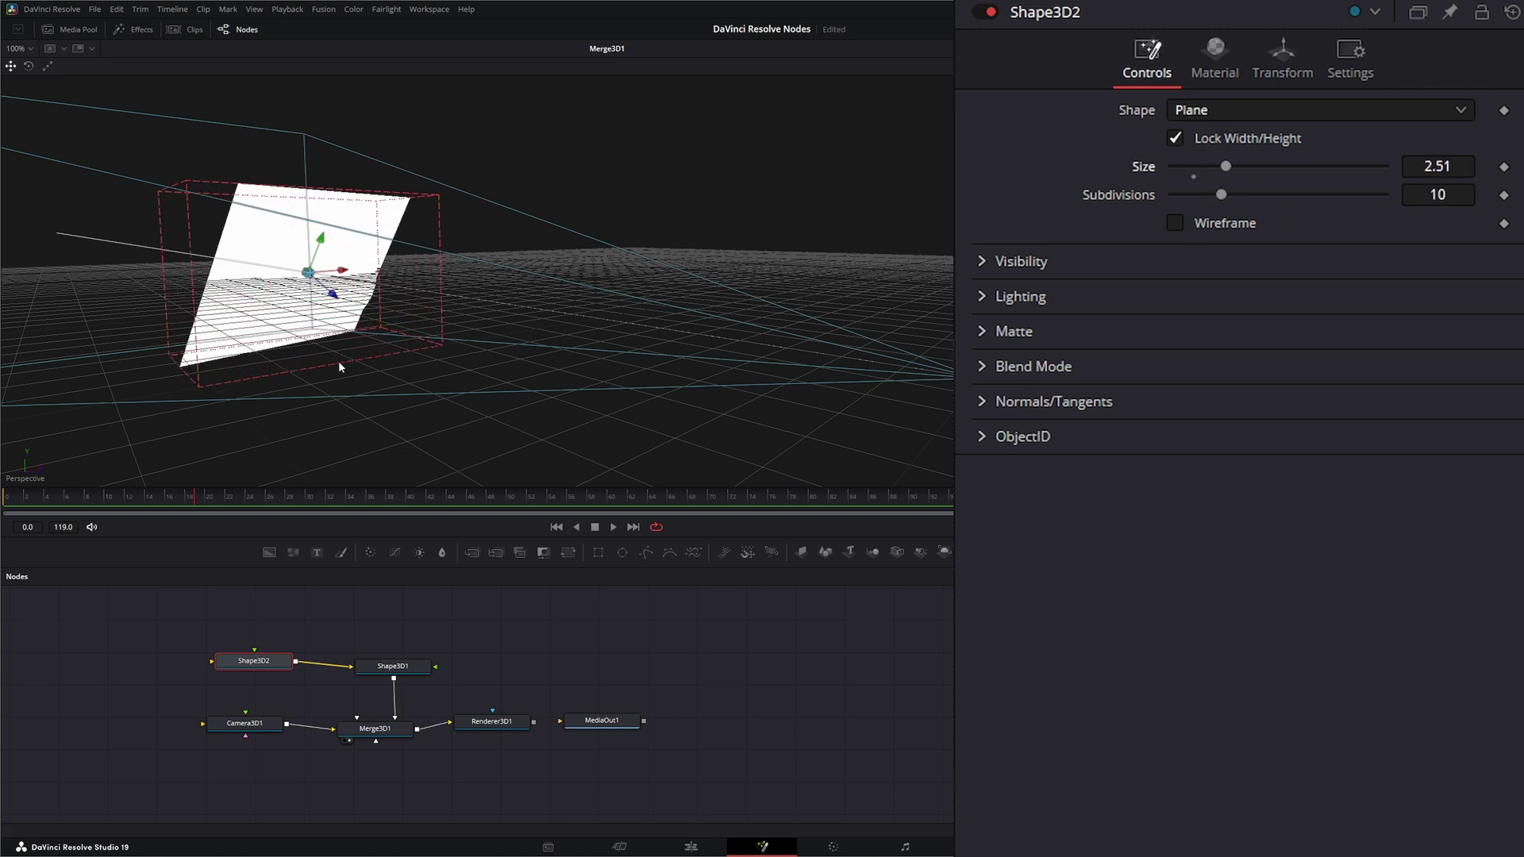
drag(338, 367, 507, 380)
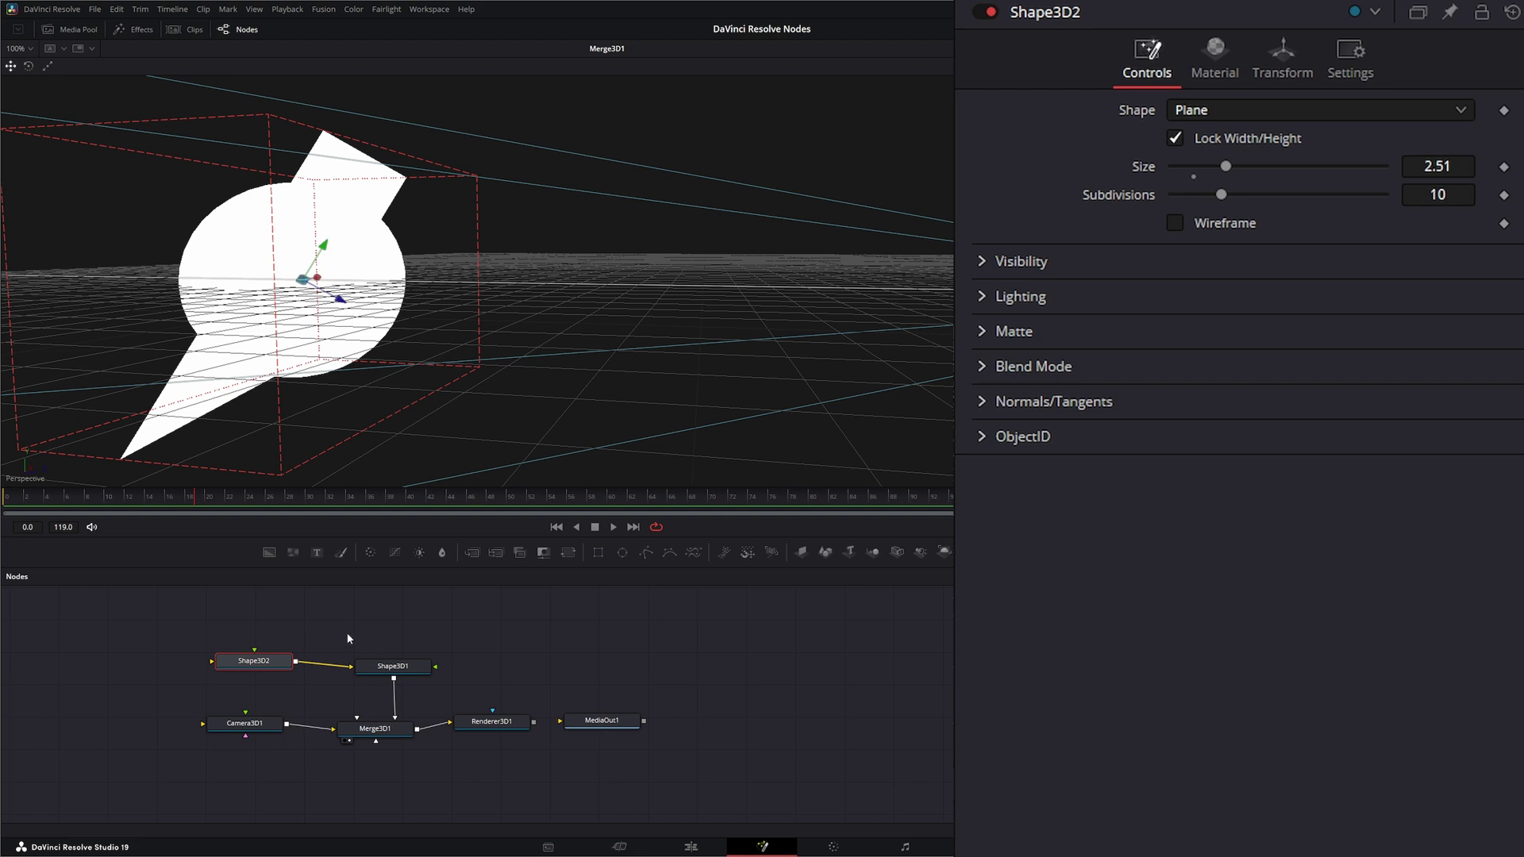
Step: Chain a third Shape3D node into Shape3D2's scene input and make it a Cube of size 1.66
drag(348, 638, 442, 687)
drag(256, 665, 252, 668)
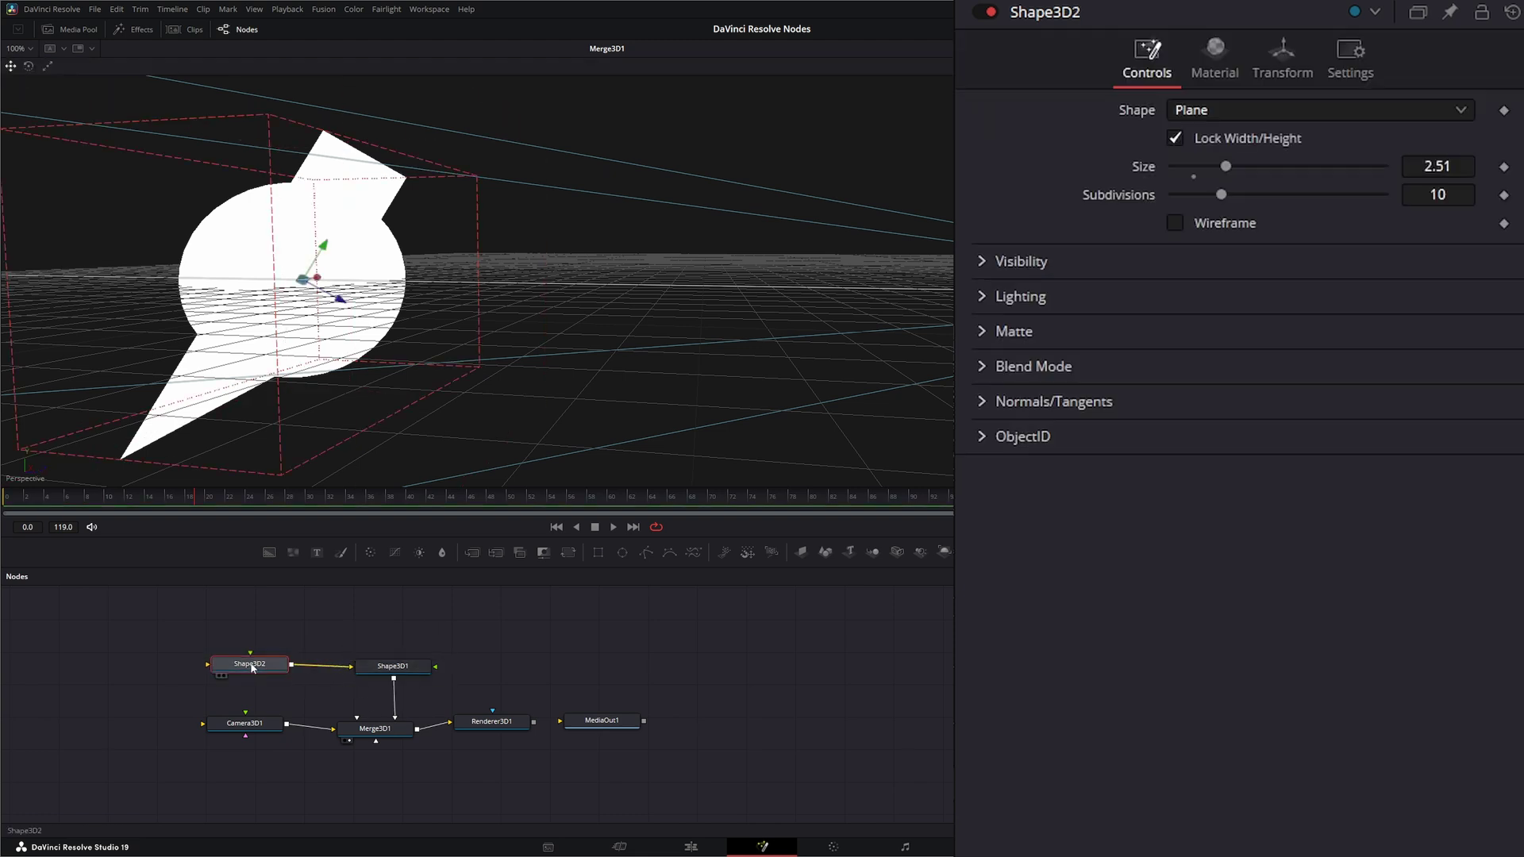
drag(837, 554, 211, 663)
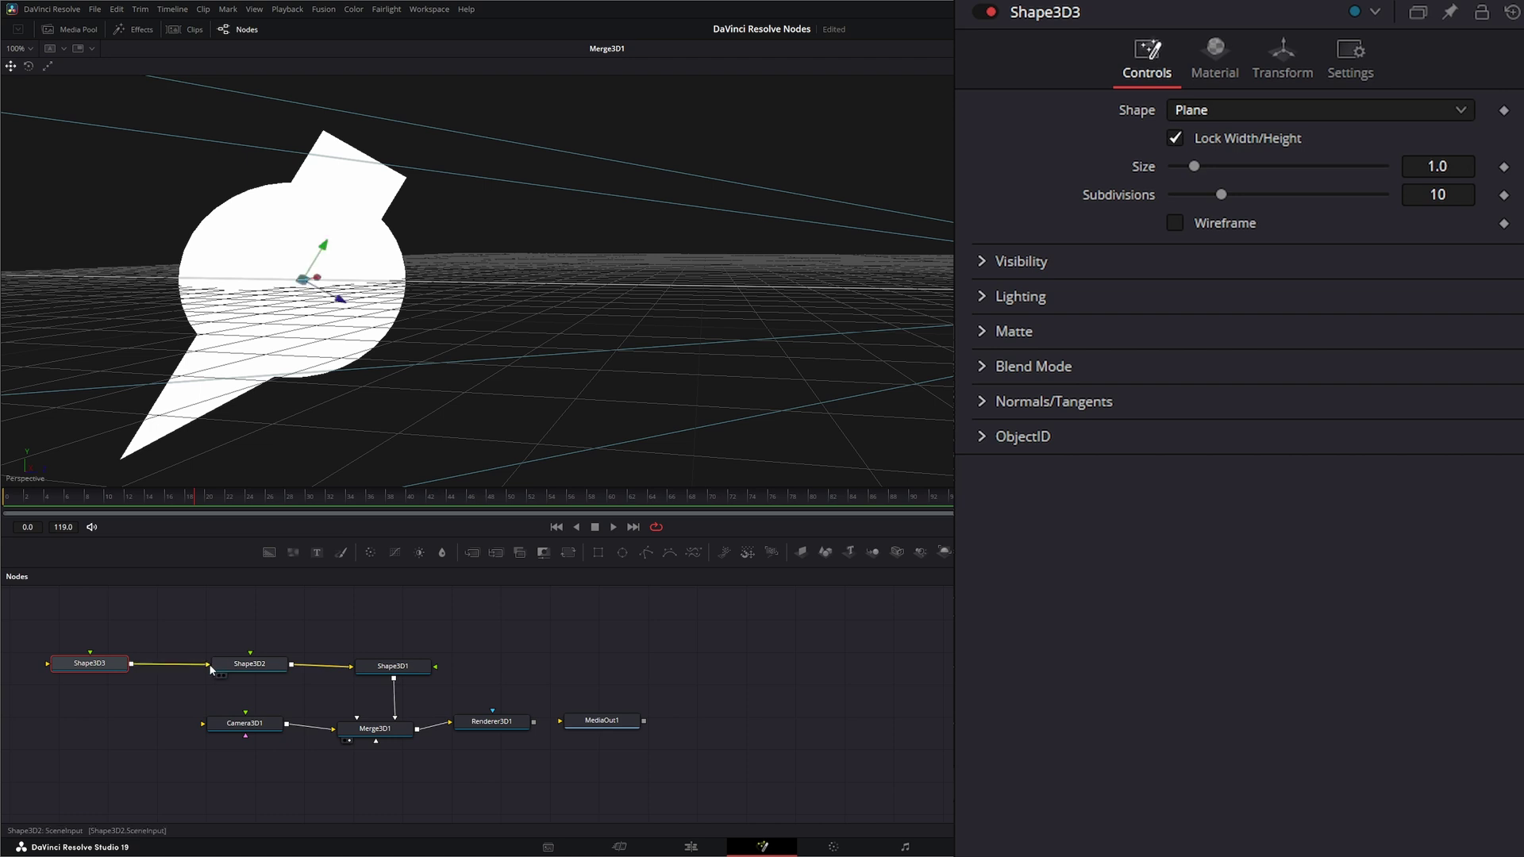
click(1200, 111)
click(1236, 163)
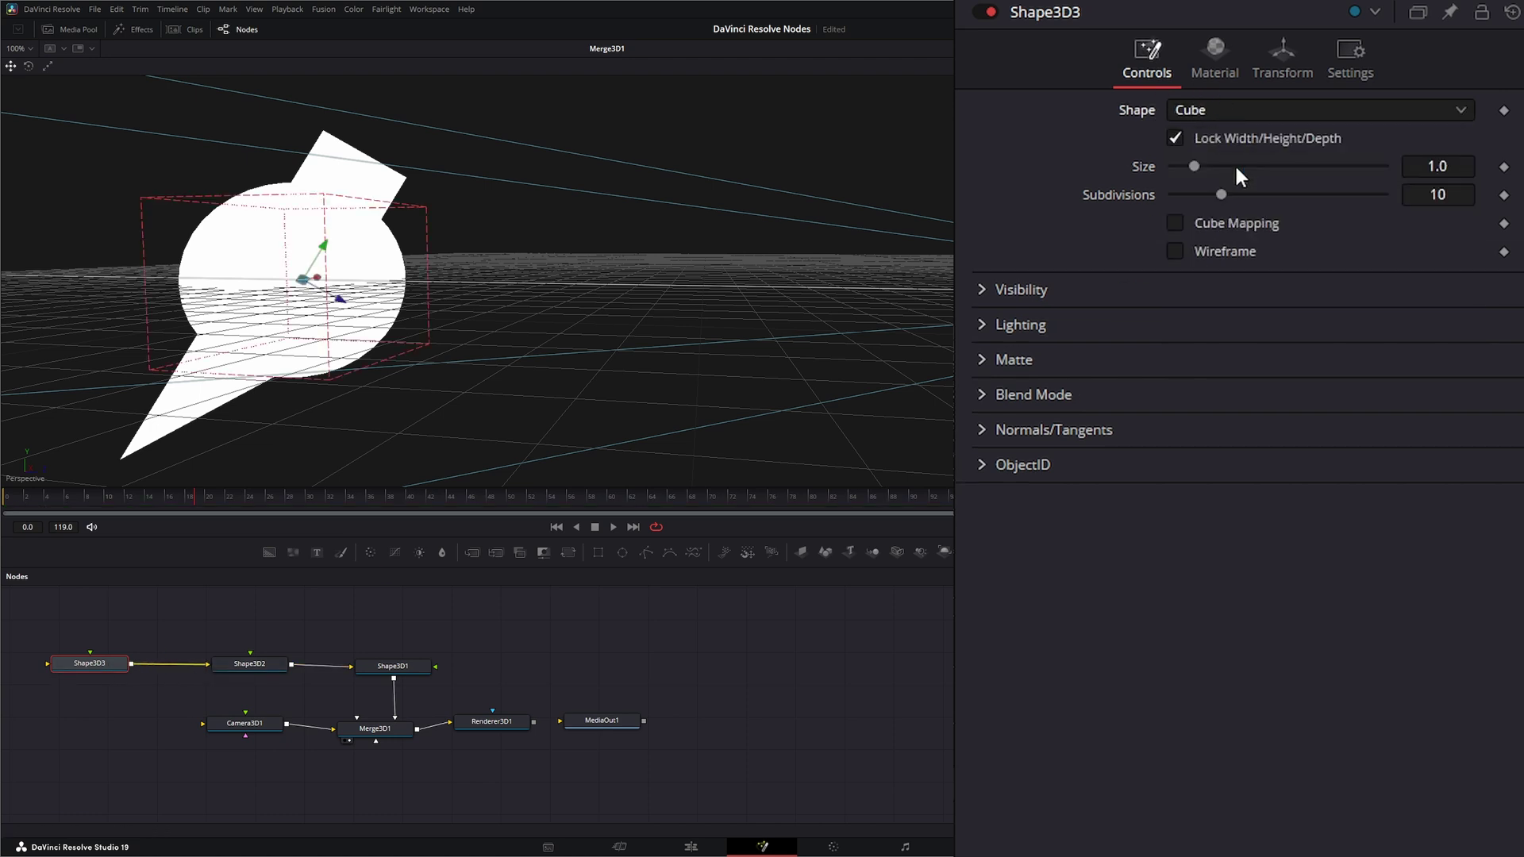
drag(1193, 166, 1207, 165)
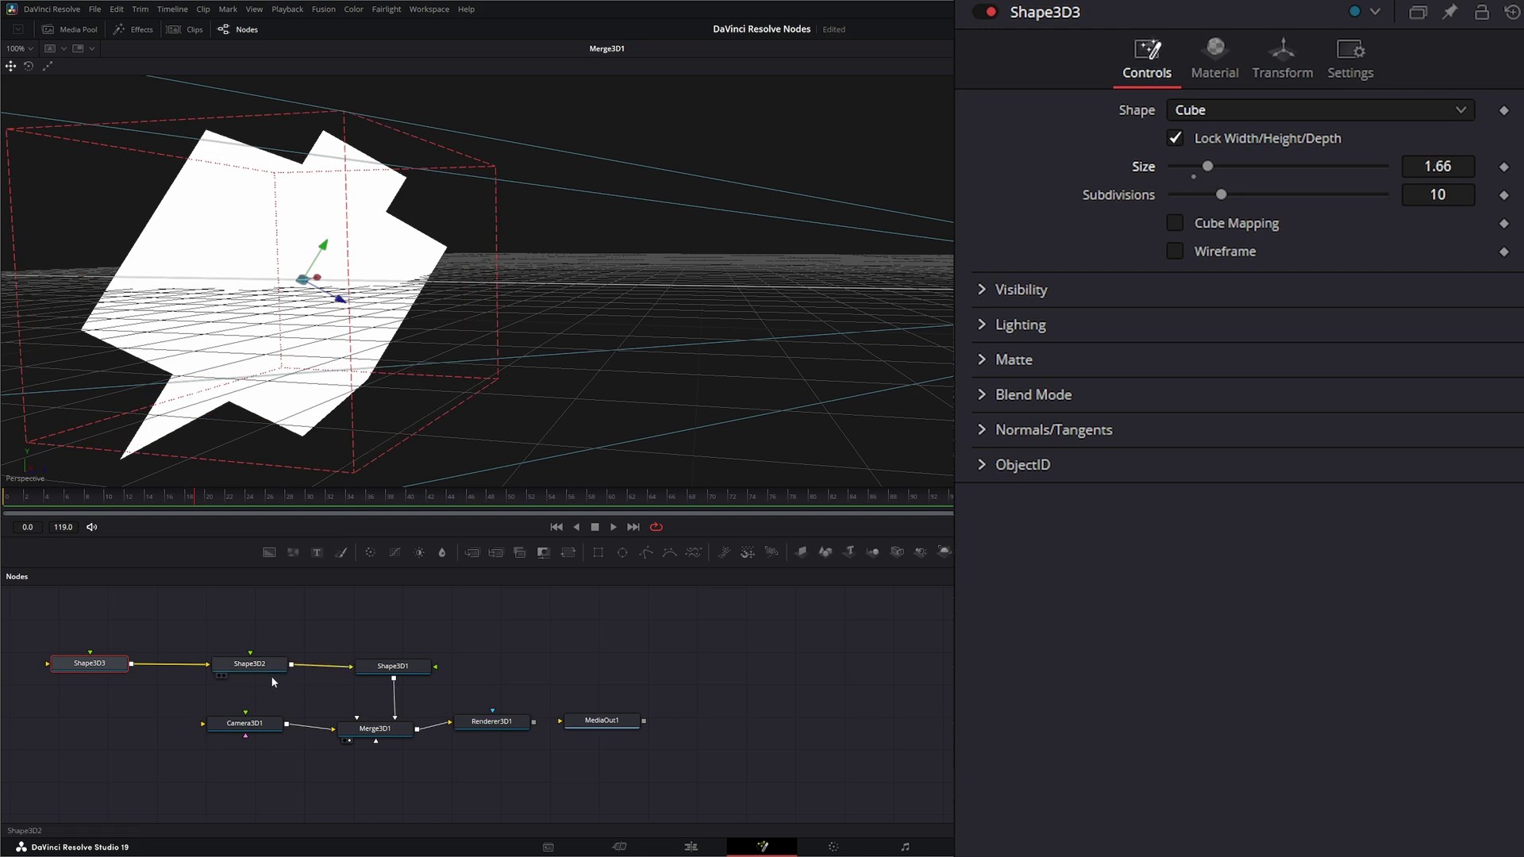
Step: Delete the chained Shape3D2 and Shape3D3 nodes, leaving Shape3D1 connected to Merge3D1
drag(254, 669, 282, 672)
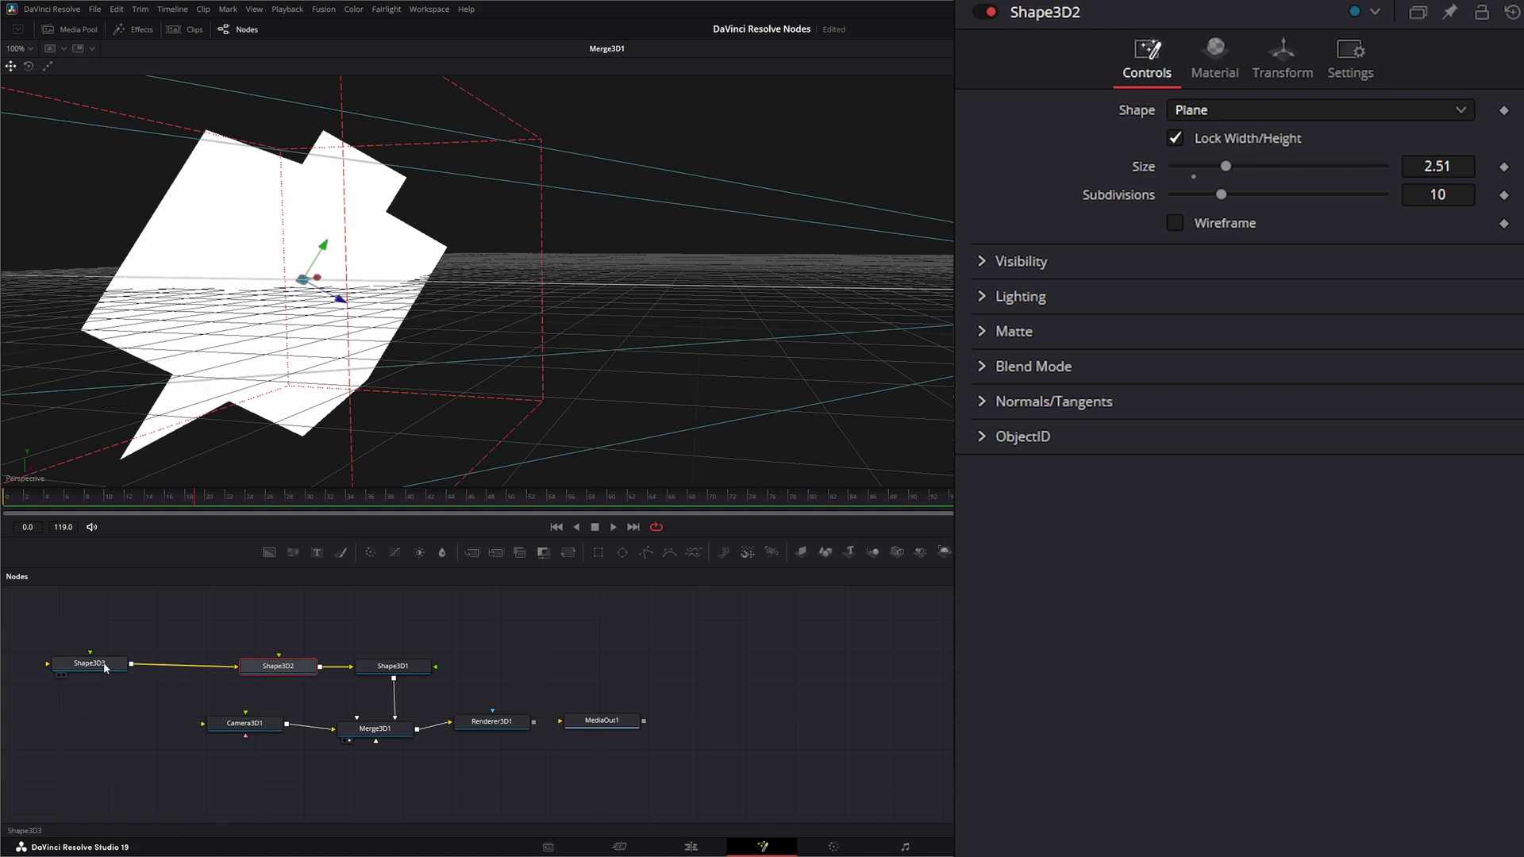
drag(103, 667, 175, 670)
drag(103, 619, 288, 689)
key(Delete)
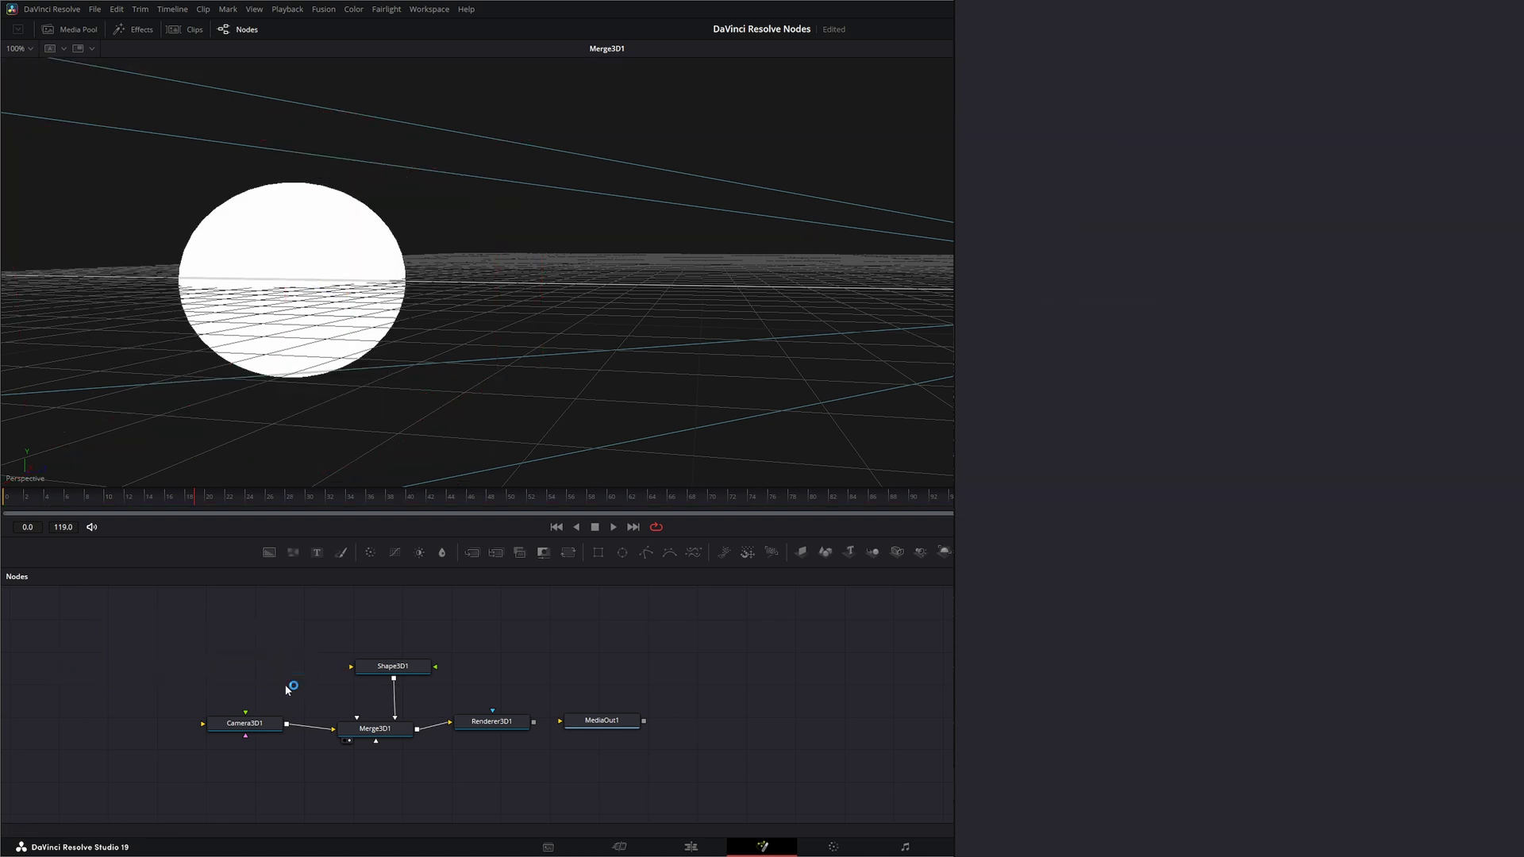
Step: Change Shape3D1 to a Cylinder with radius 0.48 and height 2.3
click(386, 727)
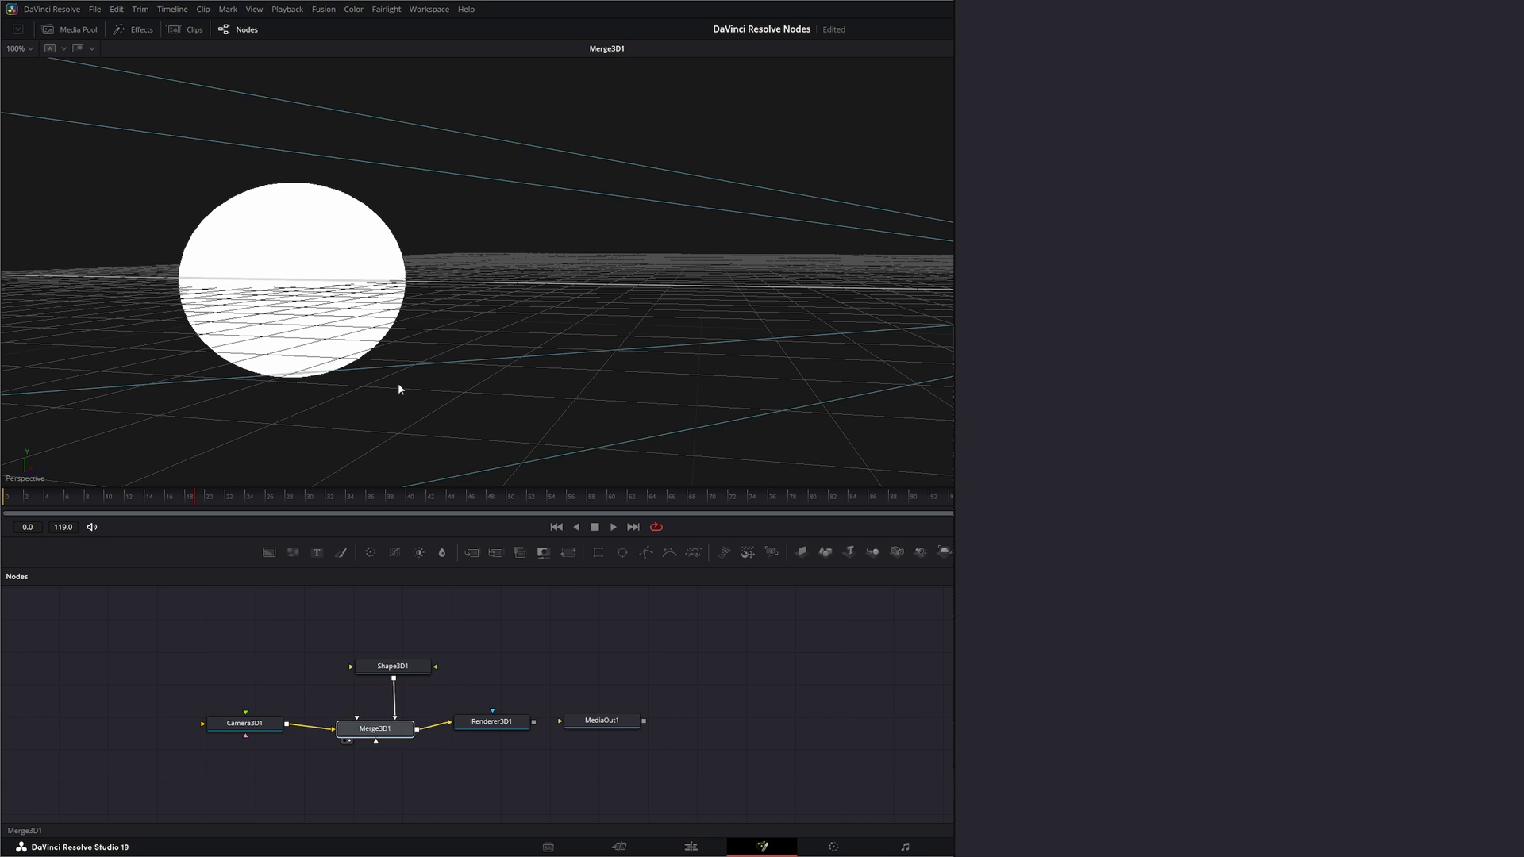
click(401, 414)
click(392, 666)
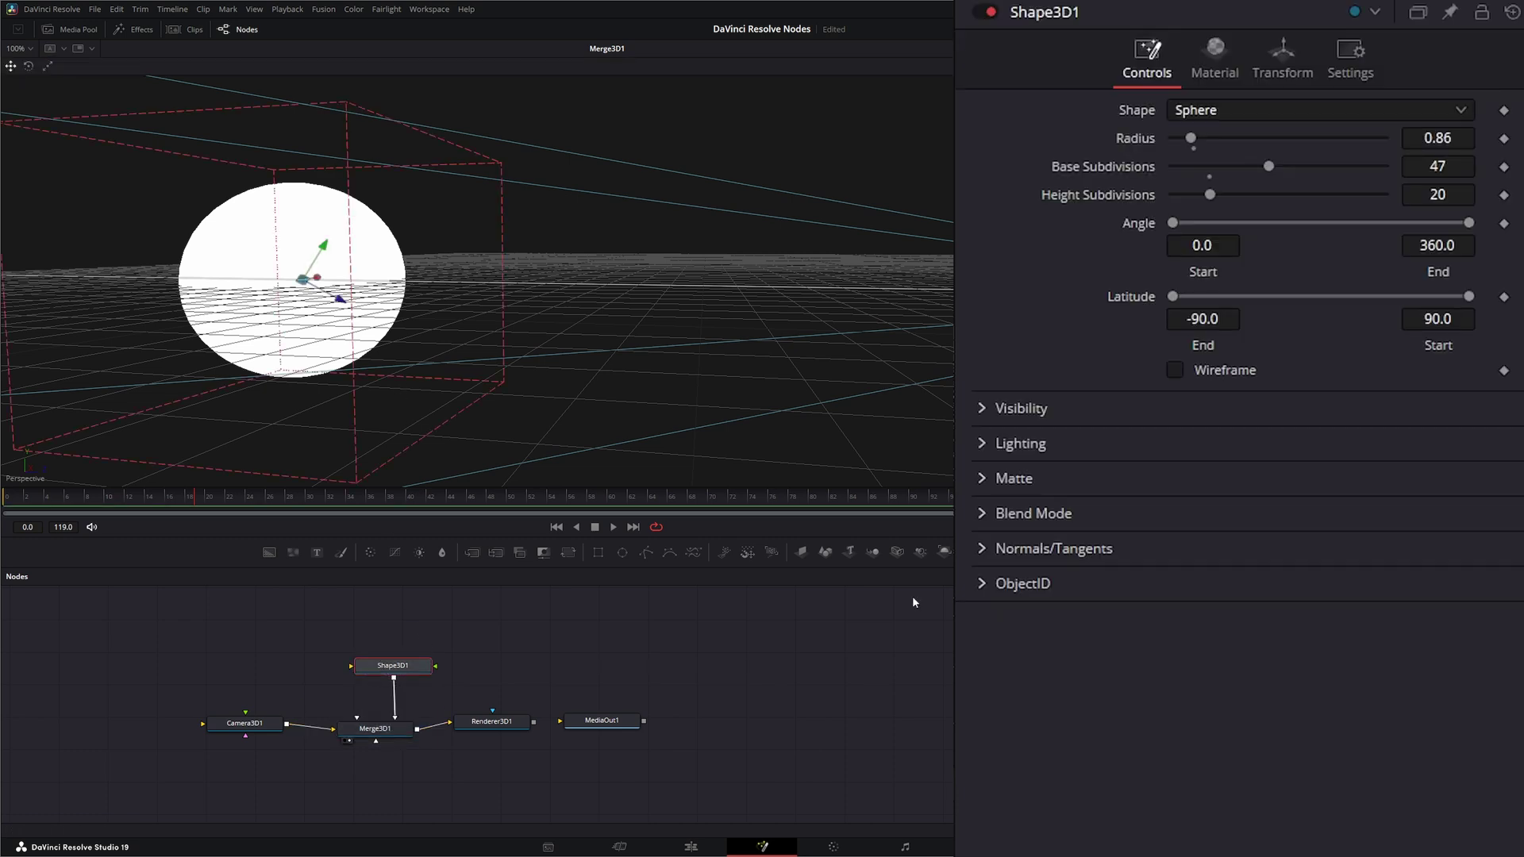
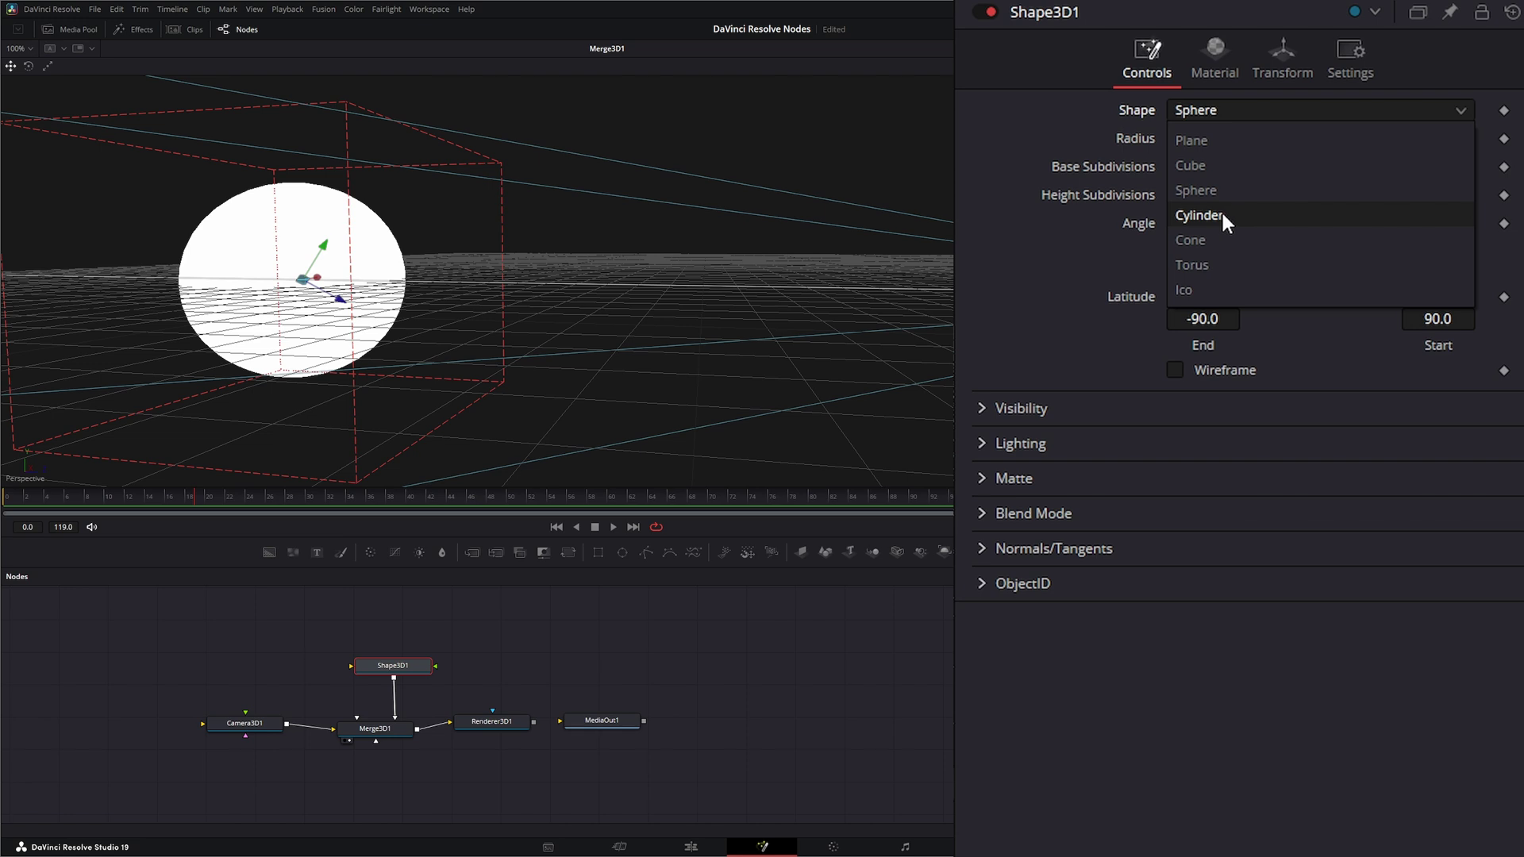
click(1222, 215)
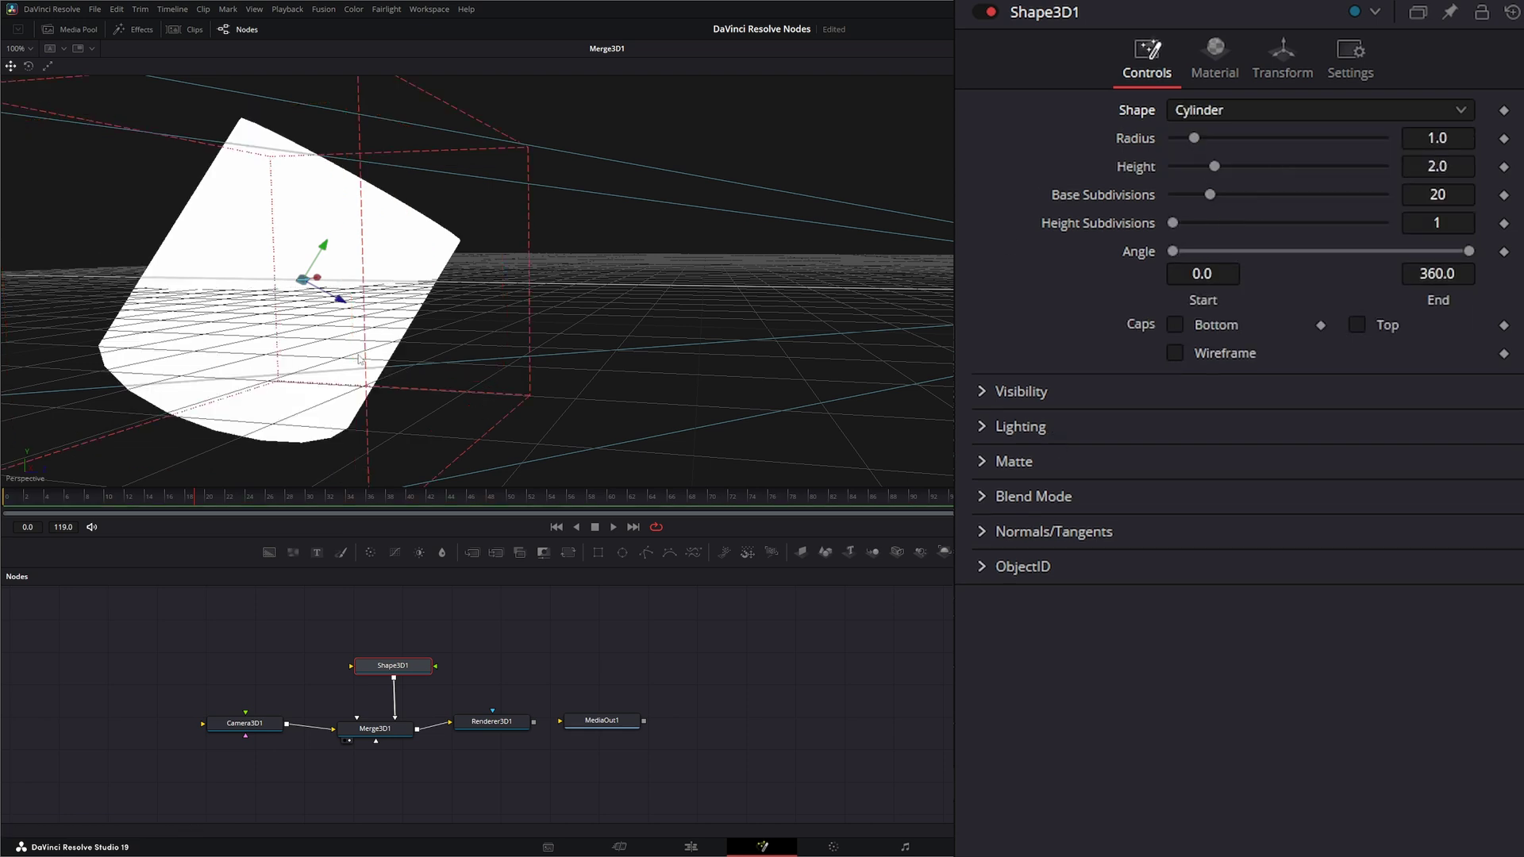
drag(1215, 140, 1212, 194)
Step: Using a temporary wireframe display, set the cylinder's Base Subdivisions to 36 and Height Subdivisions to 16
click(1173, 352)
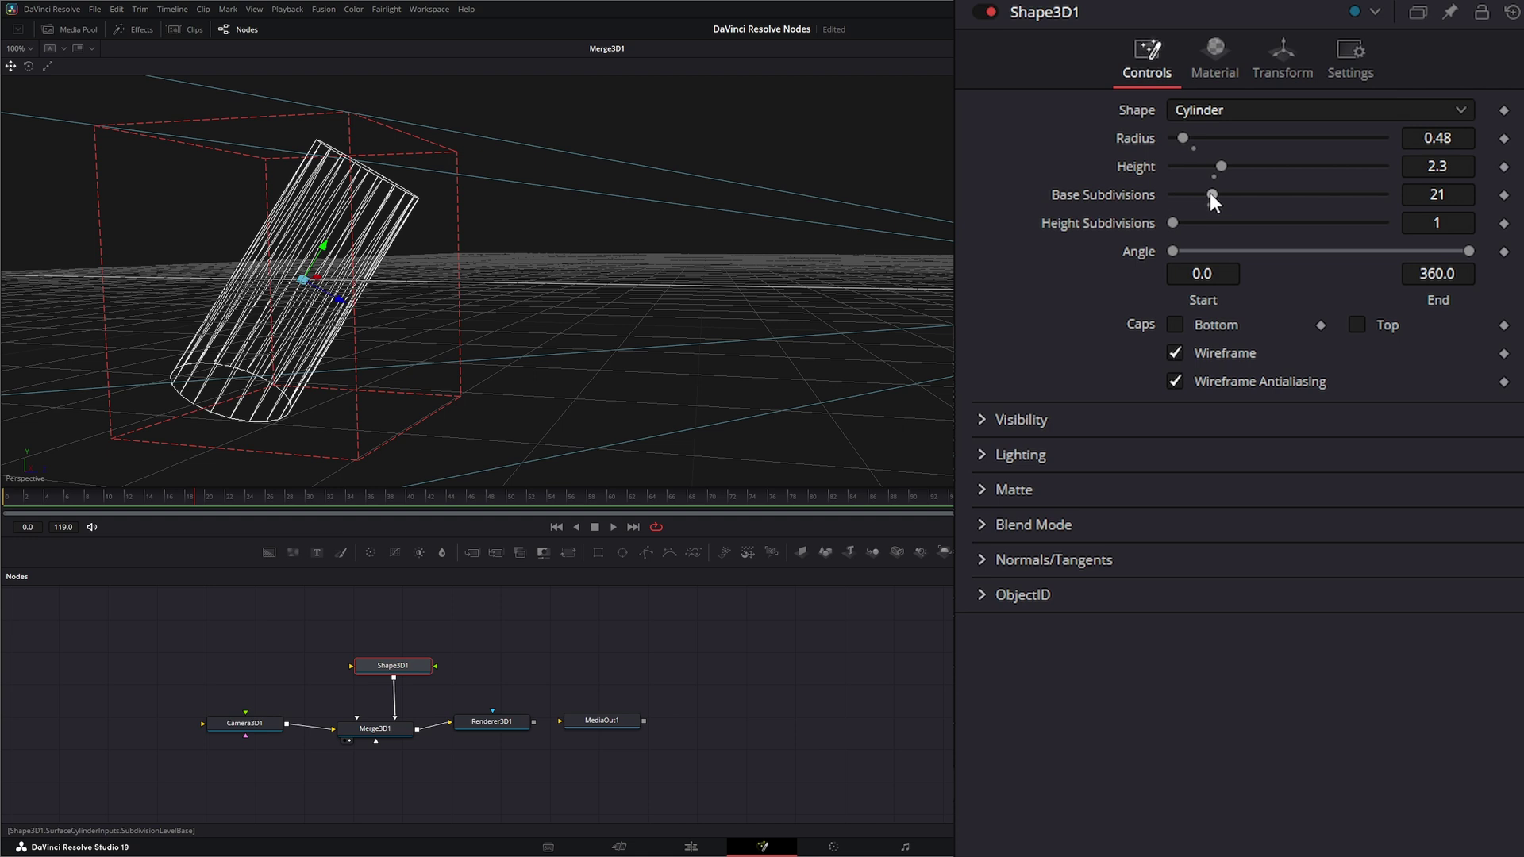
drag(1211, 190, 1314, 266)
click(1175, 352)
Step: Try the cylinder's Angle end and its Bottom and Top caps, restoring each setting to its default
mouse_move(1467, 250)
mouse_down()
mouse_move(1437, 256)
mouse_move(1462, 262)
mouse_up()
double_click(1146, 251)
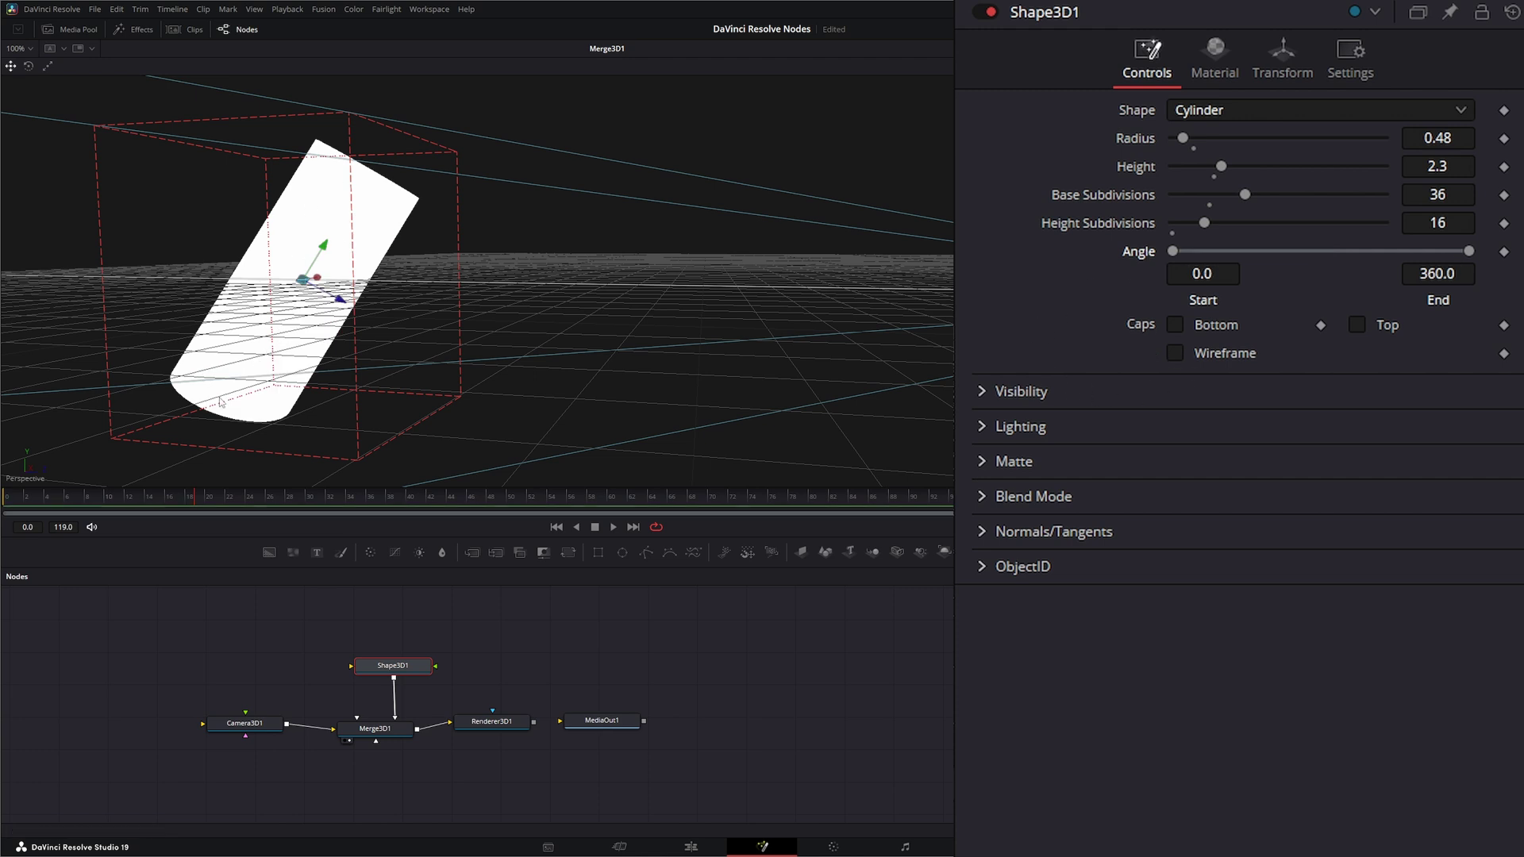
click(1175, 323)
click(1359, 324)
click(1357, 325)
click(1174, 322)
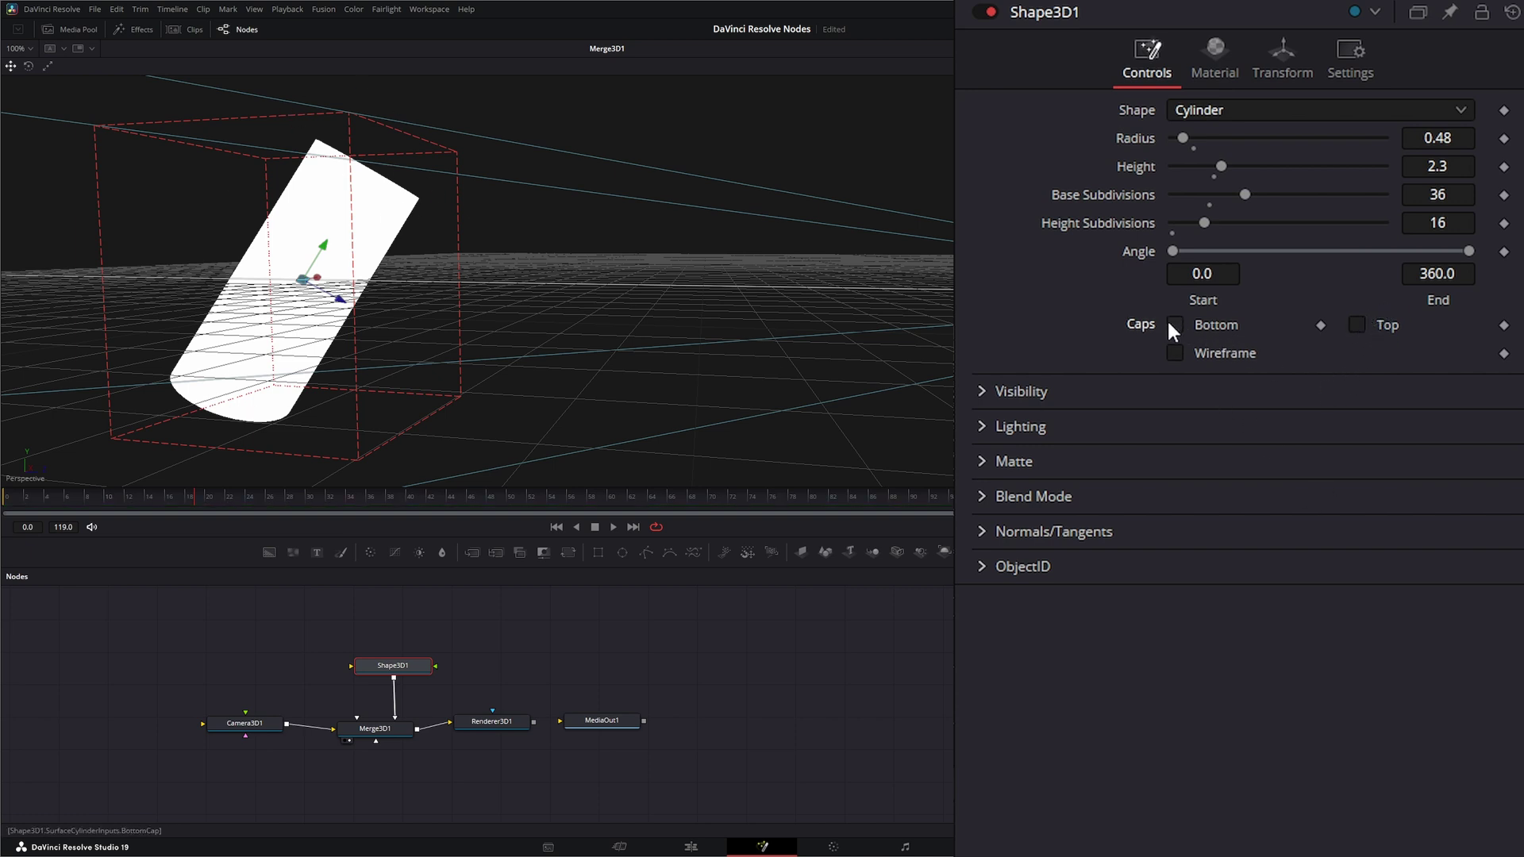
Step: Change Shape3D1 to a Cone with radius 0.91, top radius 0.48 and height 2.3, and enable its Bottom cap
click(1190, 115)
click(1198, 239)
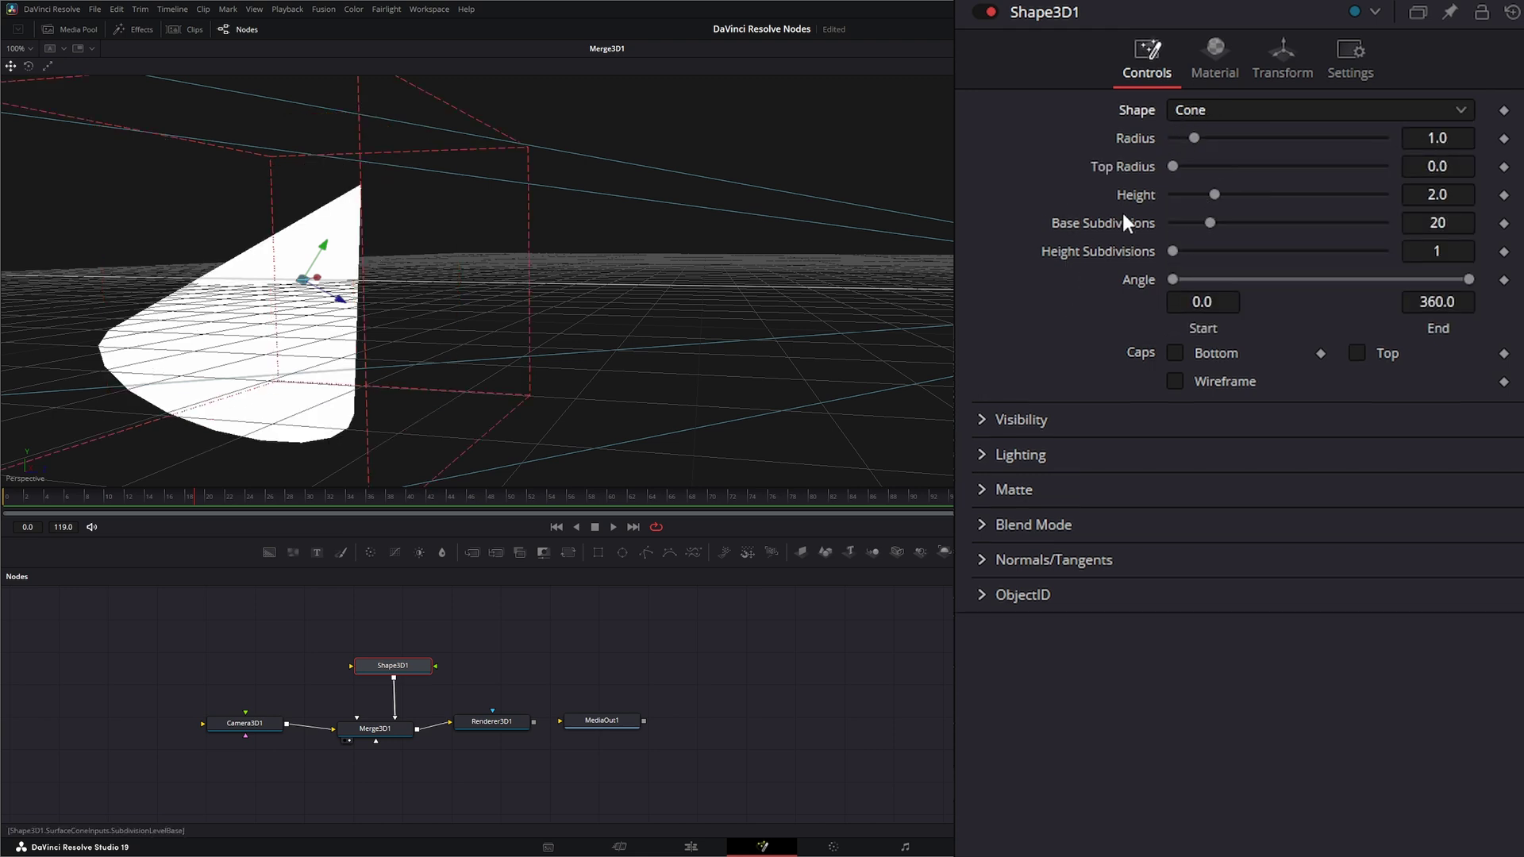
click(1214, 194)
mouse_move(1216, 194)
mouse_down()
mouse_move(1248, 197)
mouse_move(1221, 194)
mouse_up()
mouse_move(1195, 137)
mouse_down()
mouse_move(1209, 136)
mouse_move(1191, 137)
mouse_move(1187, 165)
mouse_up()
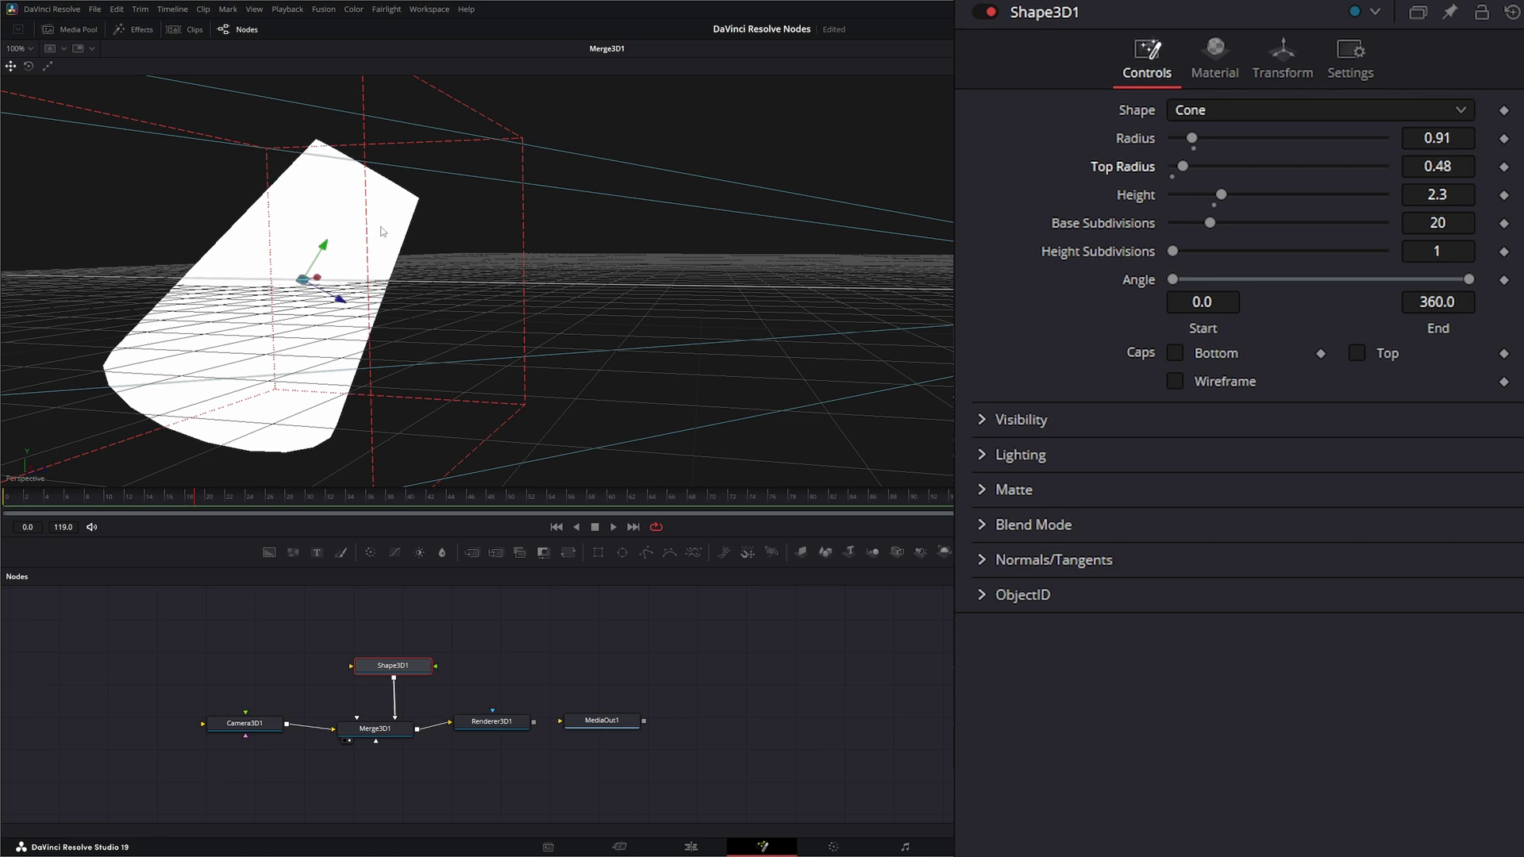
click(1176, 352)
click(1357, 353)
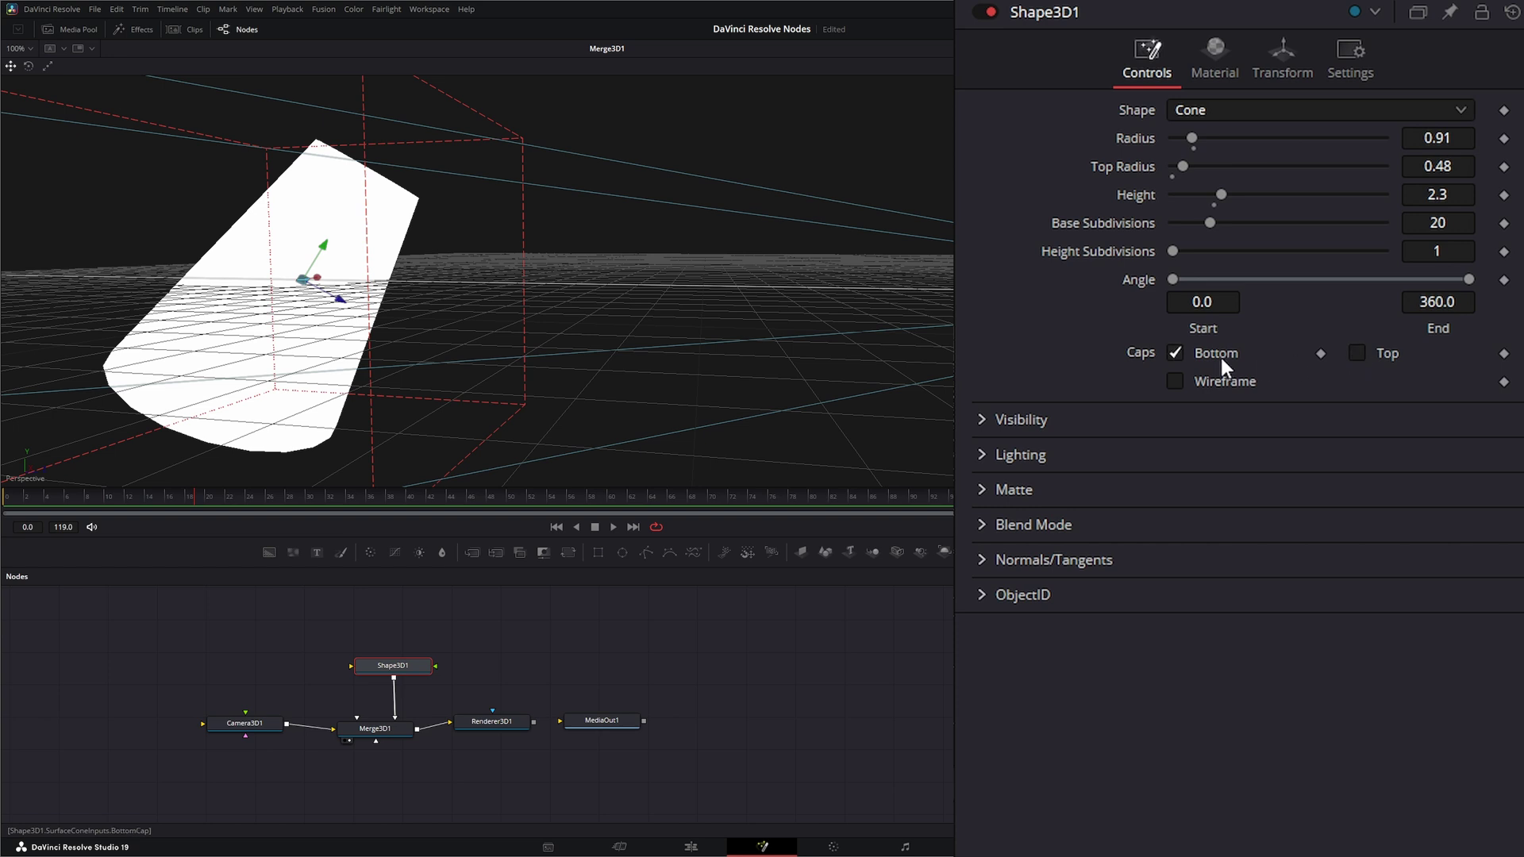
Step: Turn off the cone's Bottom cap and, using a temporary wireframe display, set Base Subdivisions to 35 and Height Subdivisions to 26
click(1180, 356)
click(1175, 380)
drag(1211, 220, 1225, 251)
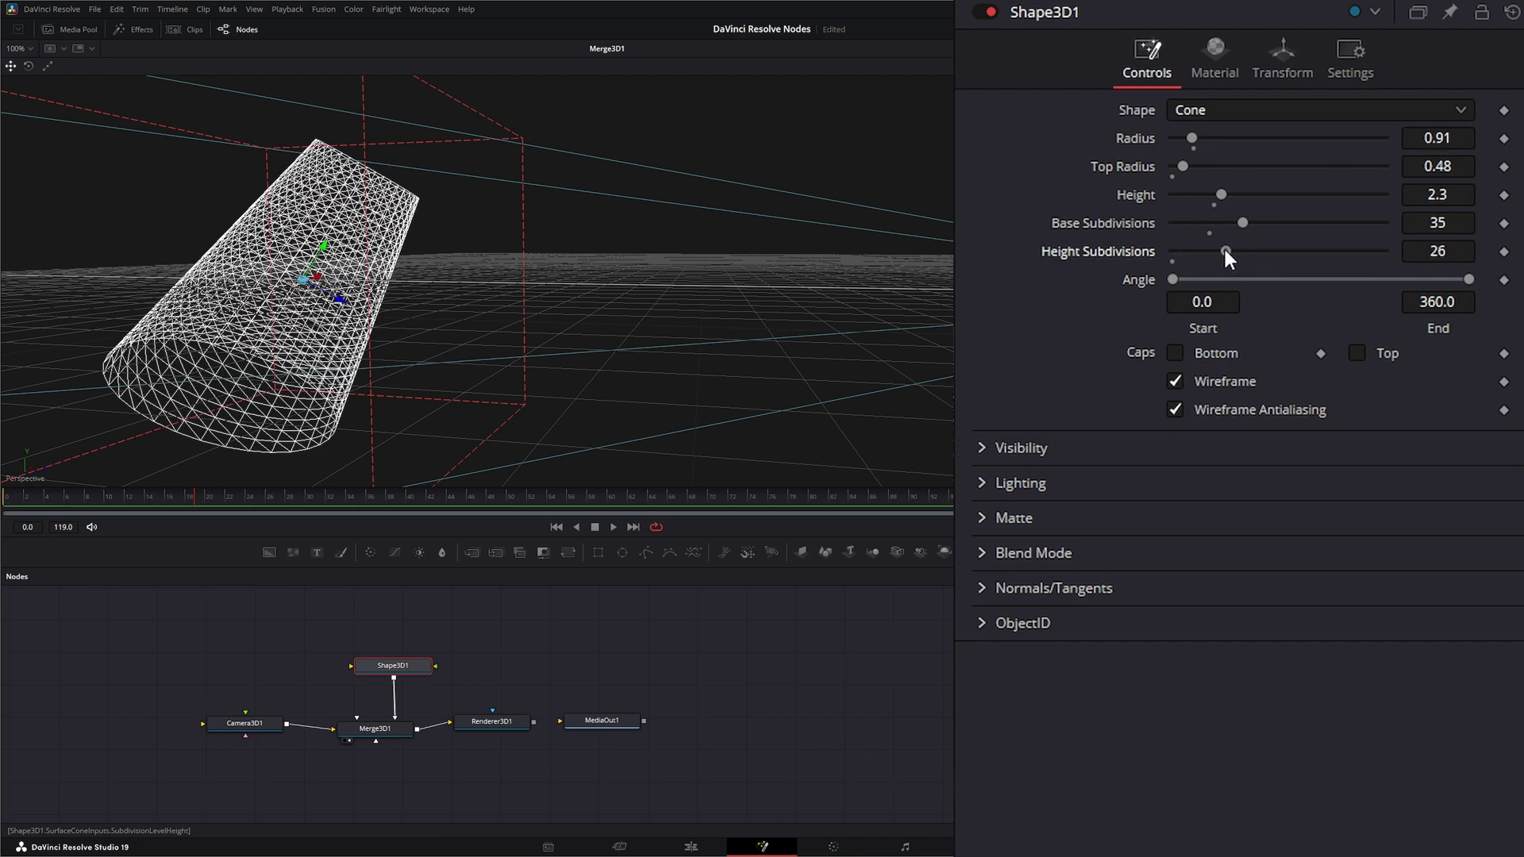
click(1174, 381)
Step: Change Shape3D1 to a Torus with radius 1.658 and section 0.214
click(1195, 111)
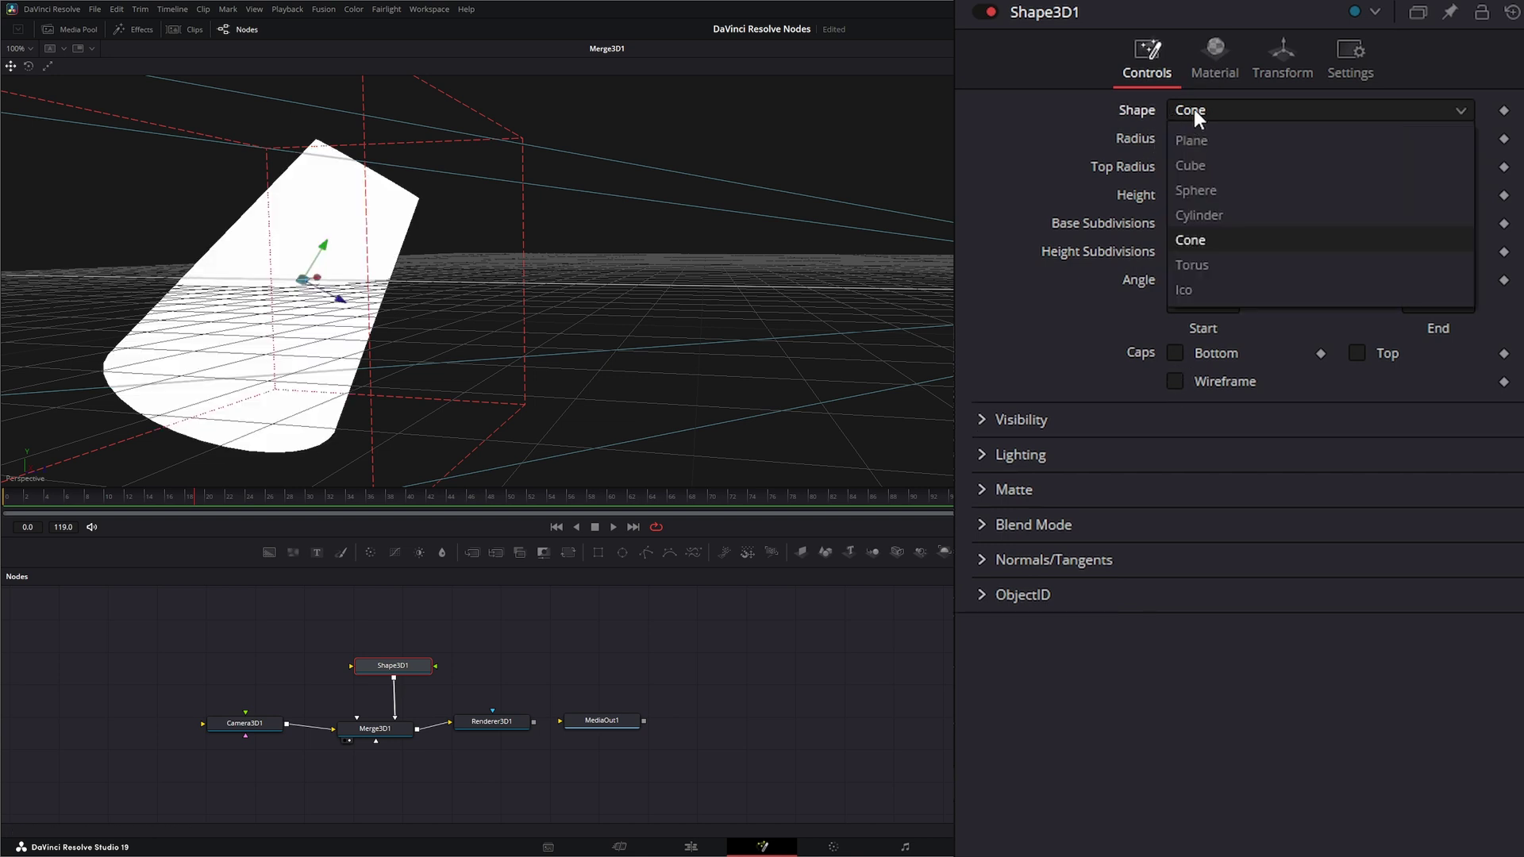
click(1207, 264)
drag(304, 371, 435, 308)
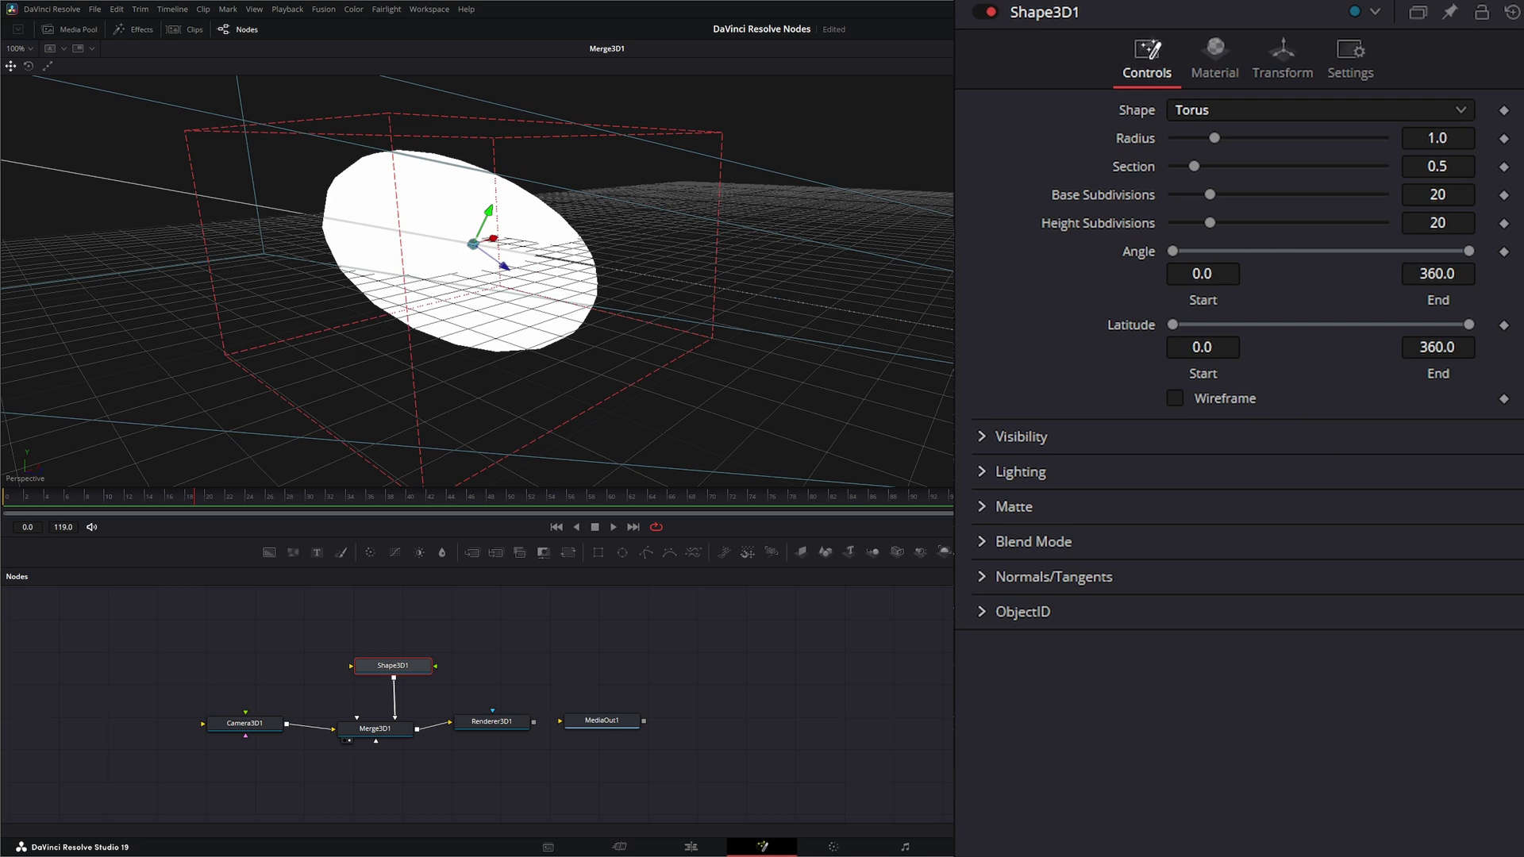
drag(1214, 138, 1182, 165)
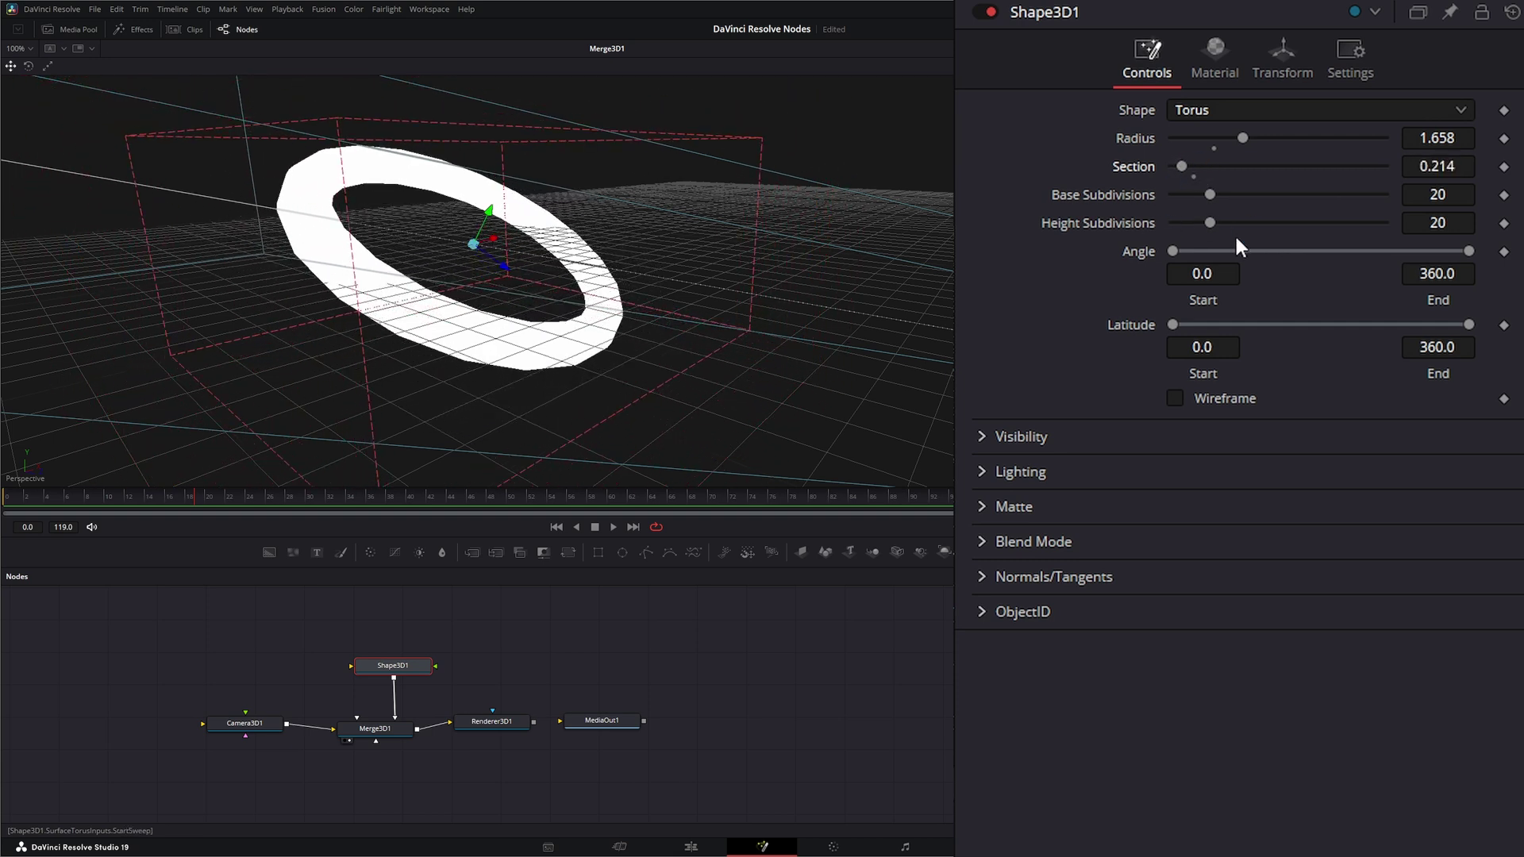
Step: Using a temporary wireframe display, set the torus's Base Subdivisions to 45 and Height Subdivisions to 34
click(1175, 397)
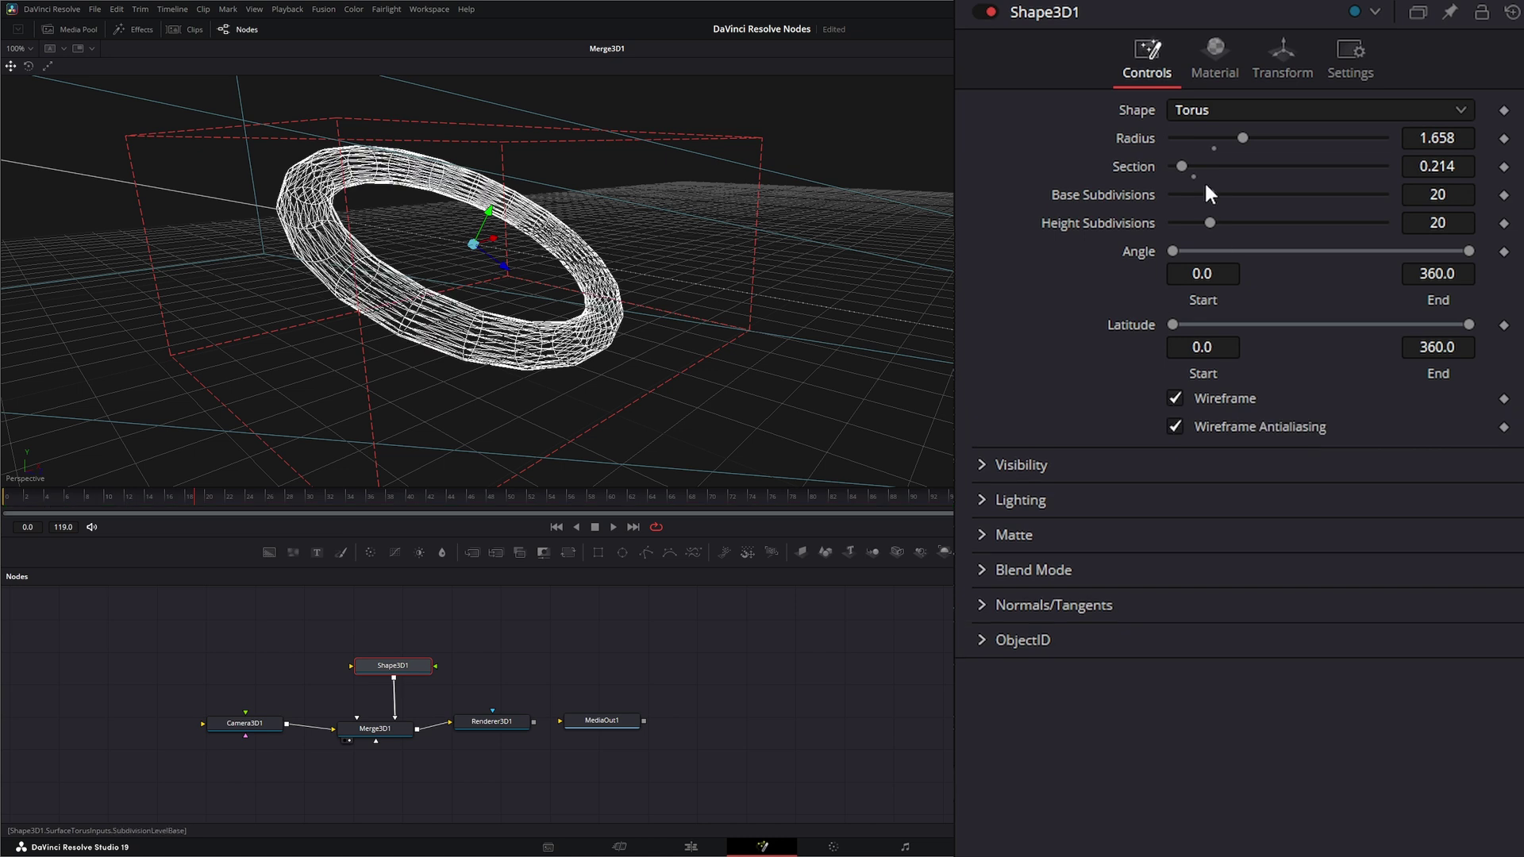
drag(1209, 197, 1241, 221)
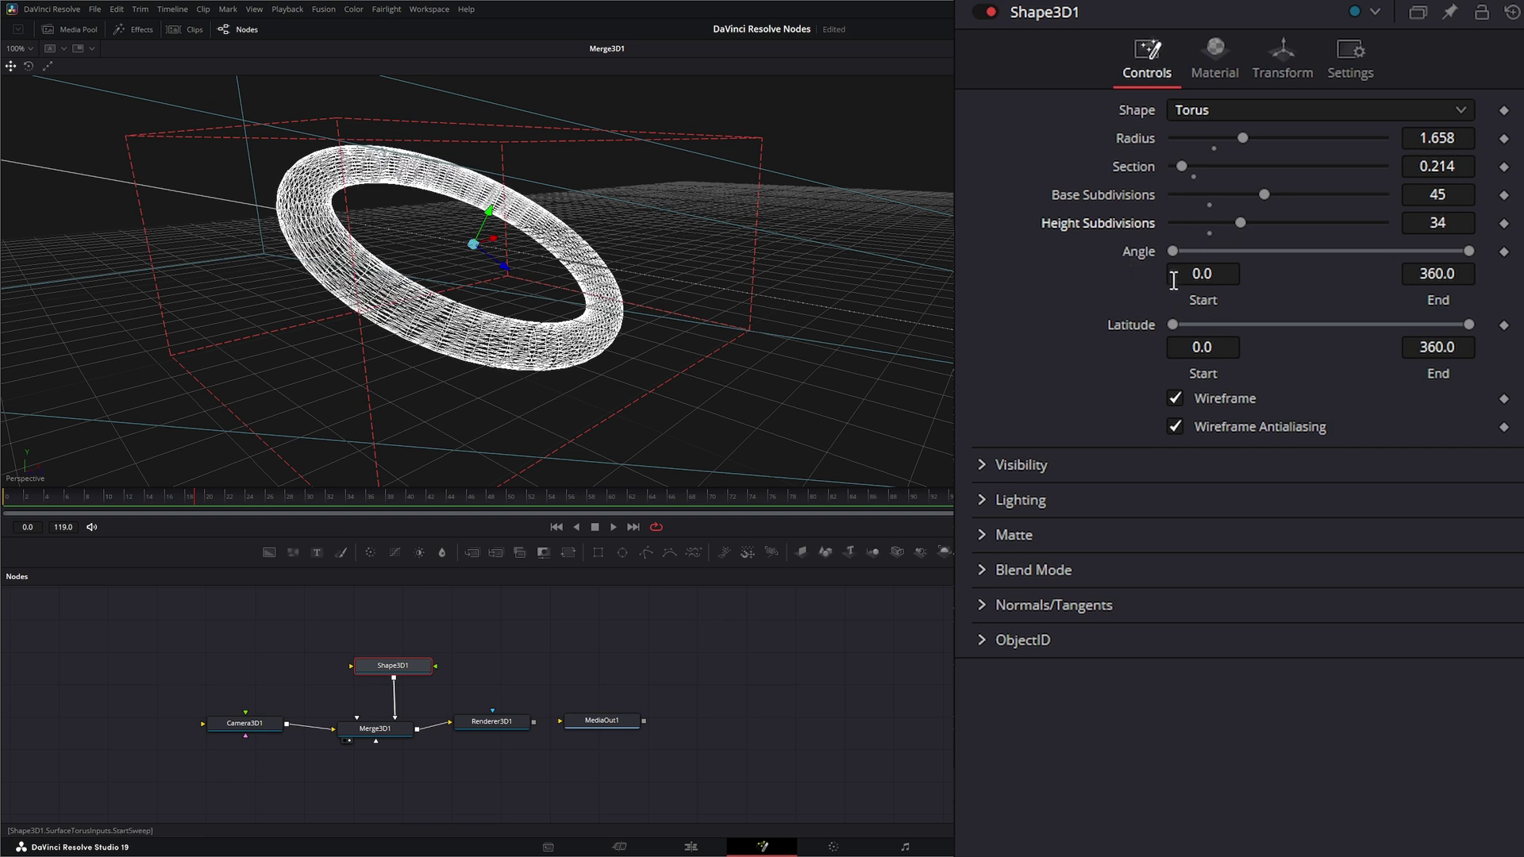
click(1174, 398)
Step: Try a partial torus with Angle start 121.0 and end 342.7, and reset the Angle range to its default
drag(1172, 251, 1268, 254)
mouse_move(1469, 251)
mouse_down()
mouse_move(1425, 258)
mouse_move(1456, 251)
mouse_up()
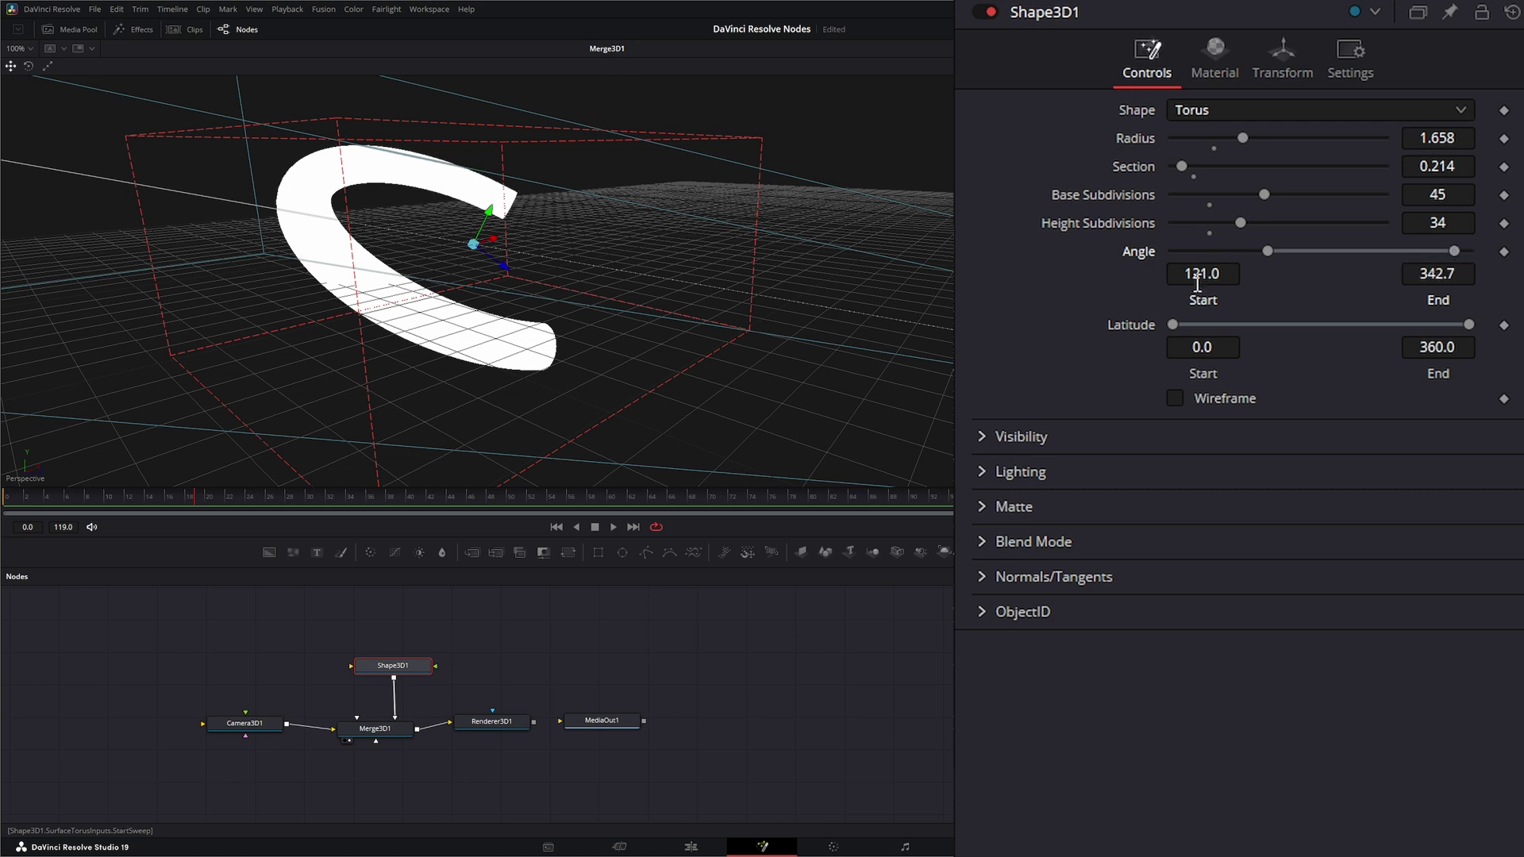
double_click(1140, 252)
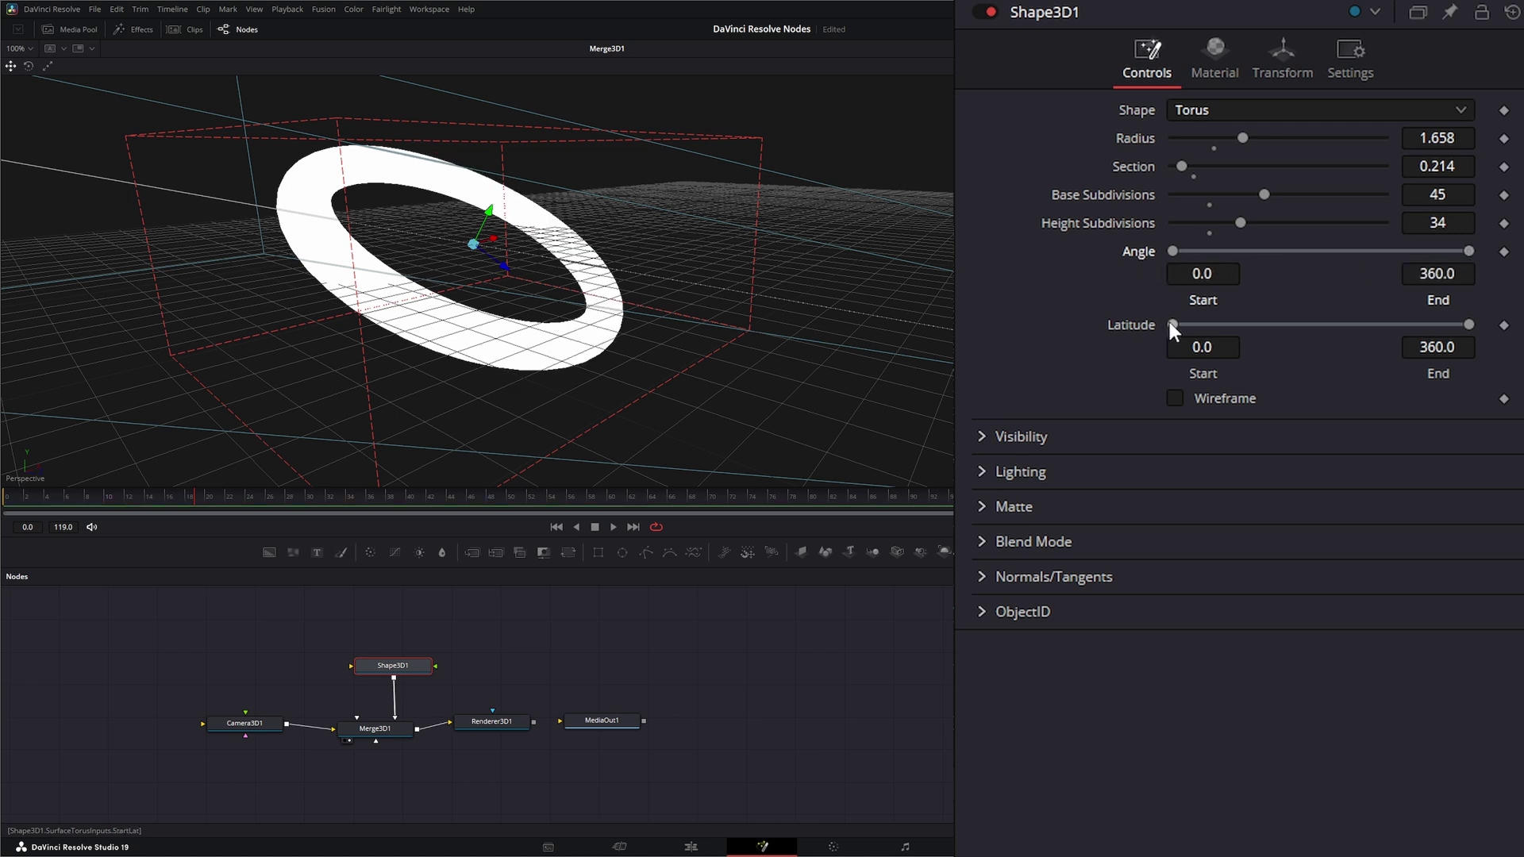
Step: Set the torus's Latitude range to start at 43.2 and end at 293.8, checking it with a temporary wireframe display
mouse_move(1172, 325)
mouse_down()
mouse_move(1221, 324)
mouse_move(1202, 325)
mouse_up()
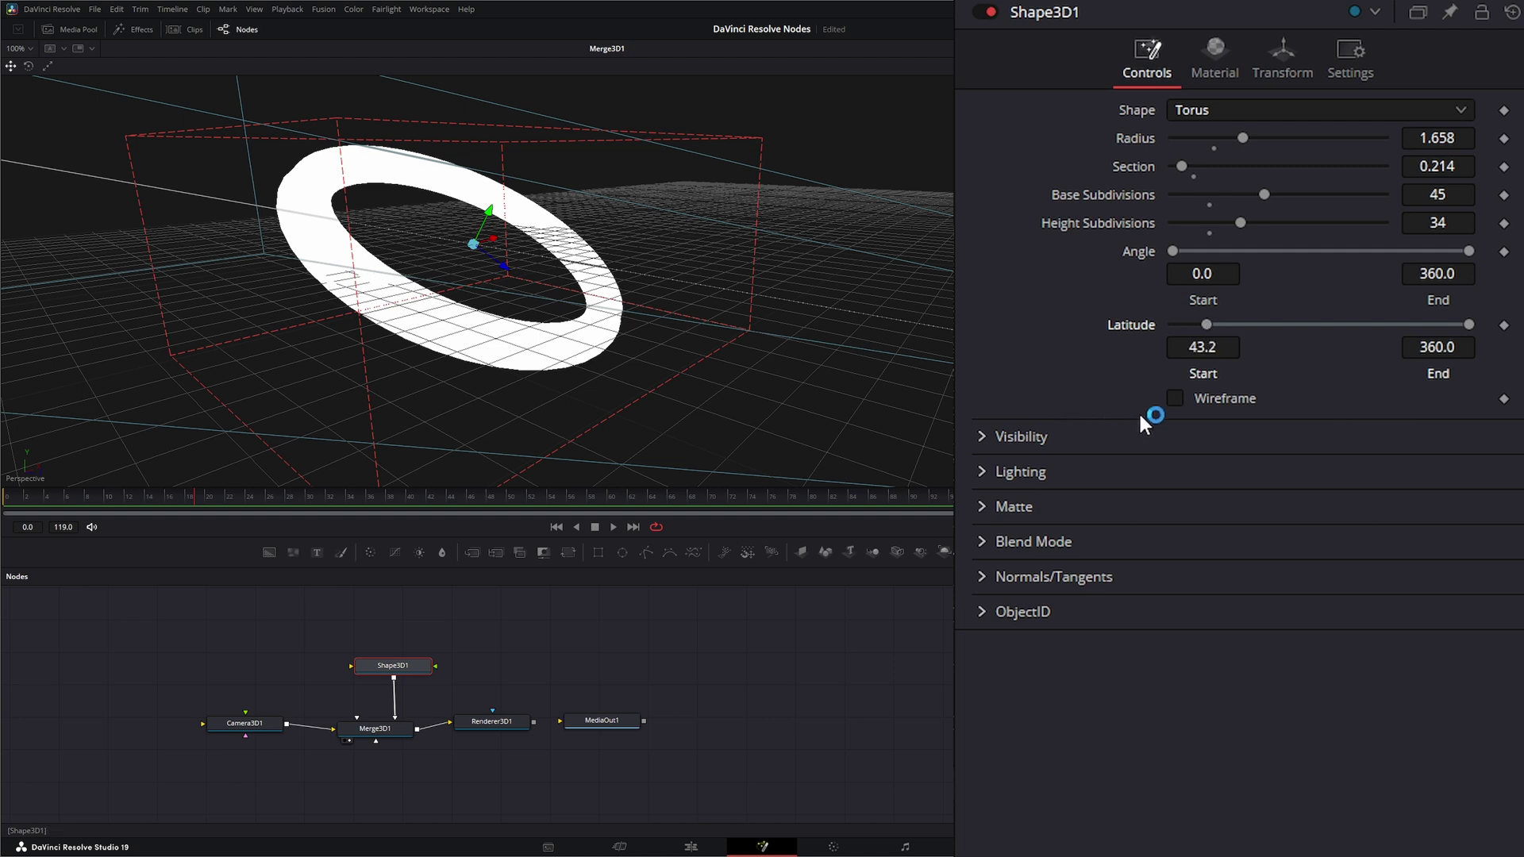
click(1175, 398)
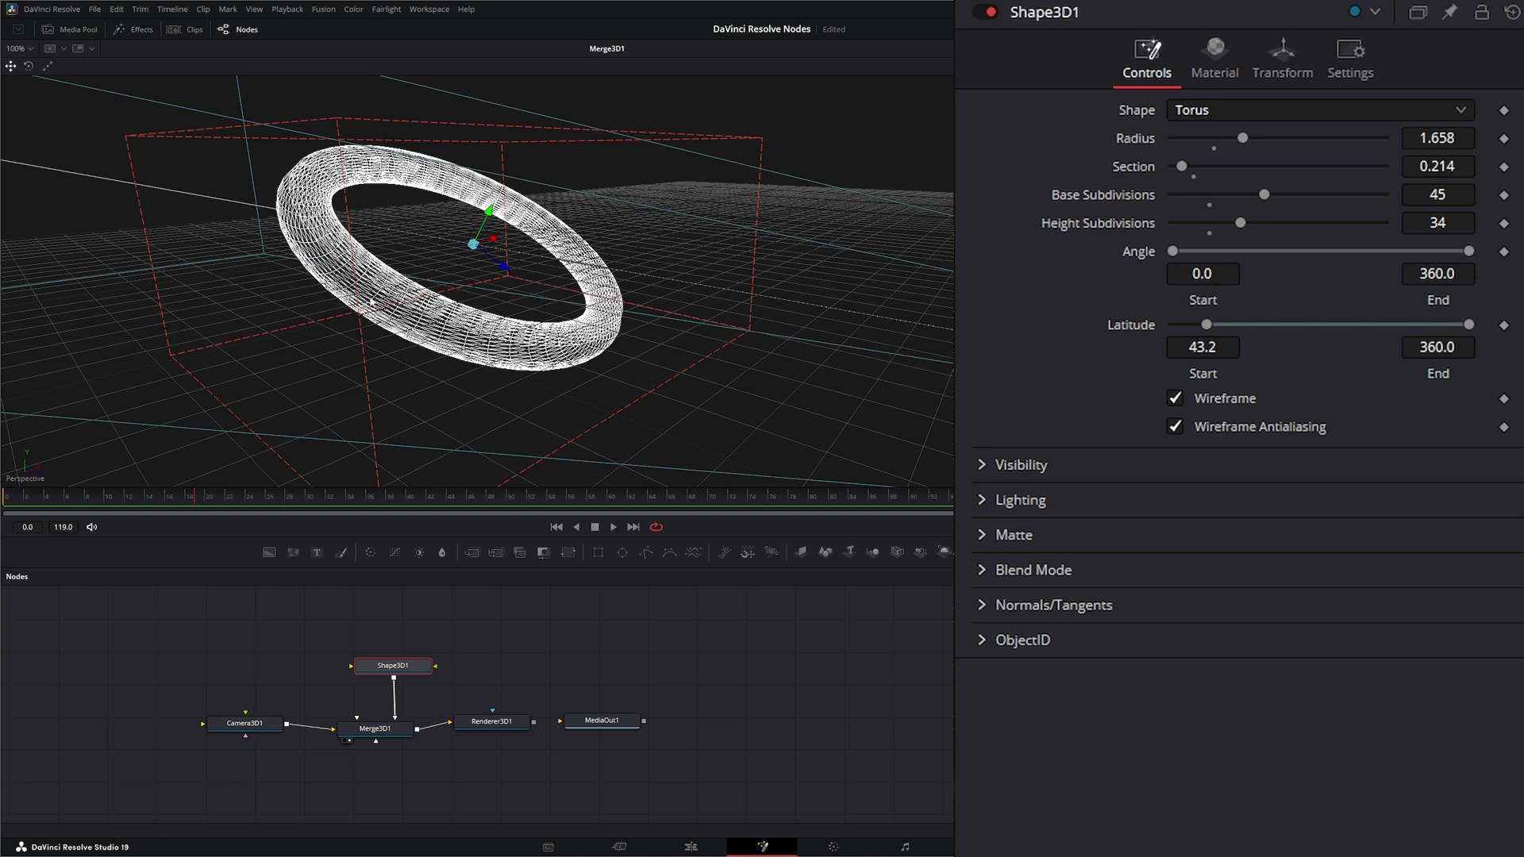
drag(1469, 324, 1417, 332)
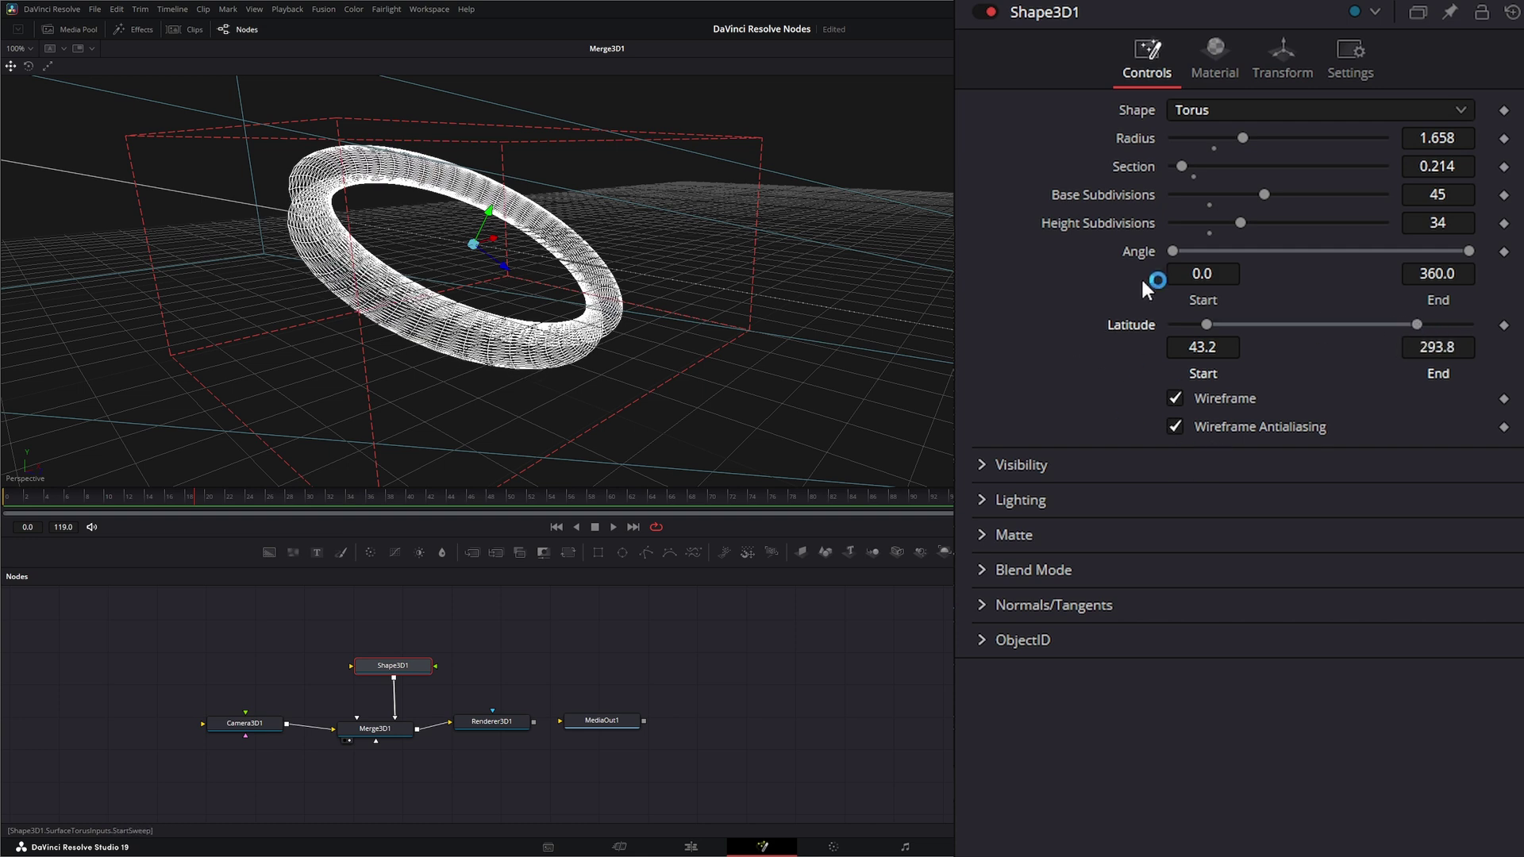
click(1175, 398)
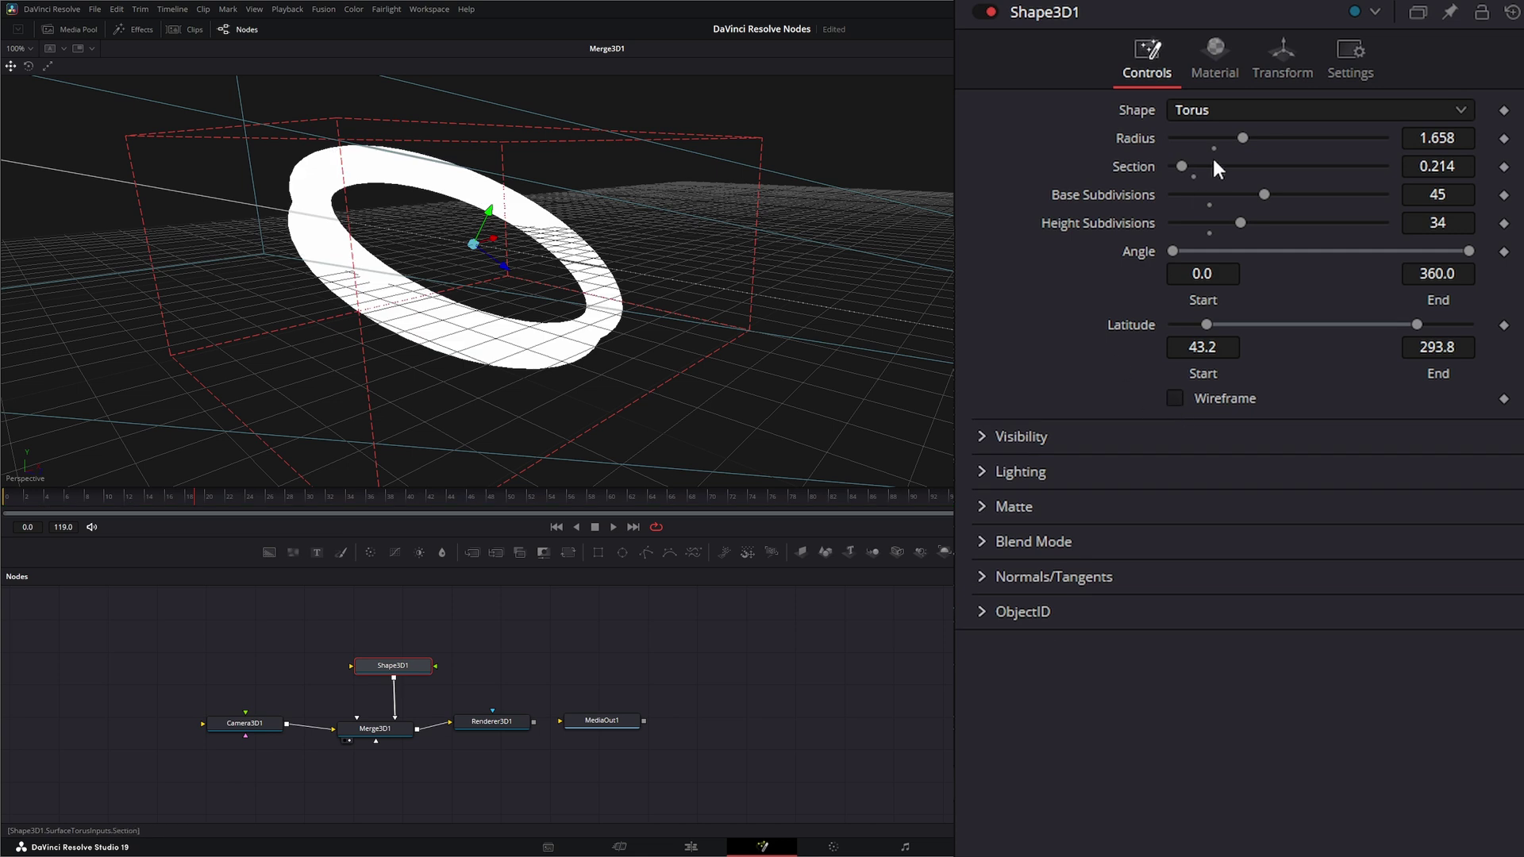
Step: Change Shape3D1 to an Ico and, using a temporary wireframe display, set its Subdivisions to 14
click(1192, 110)
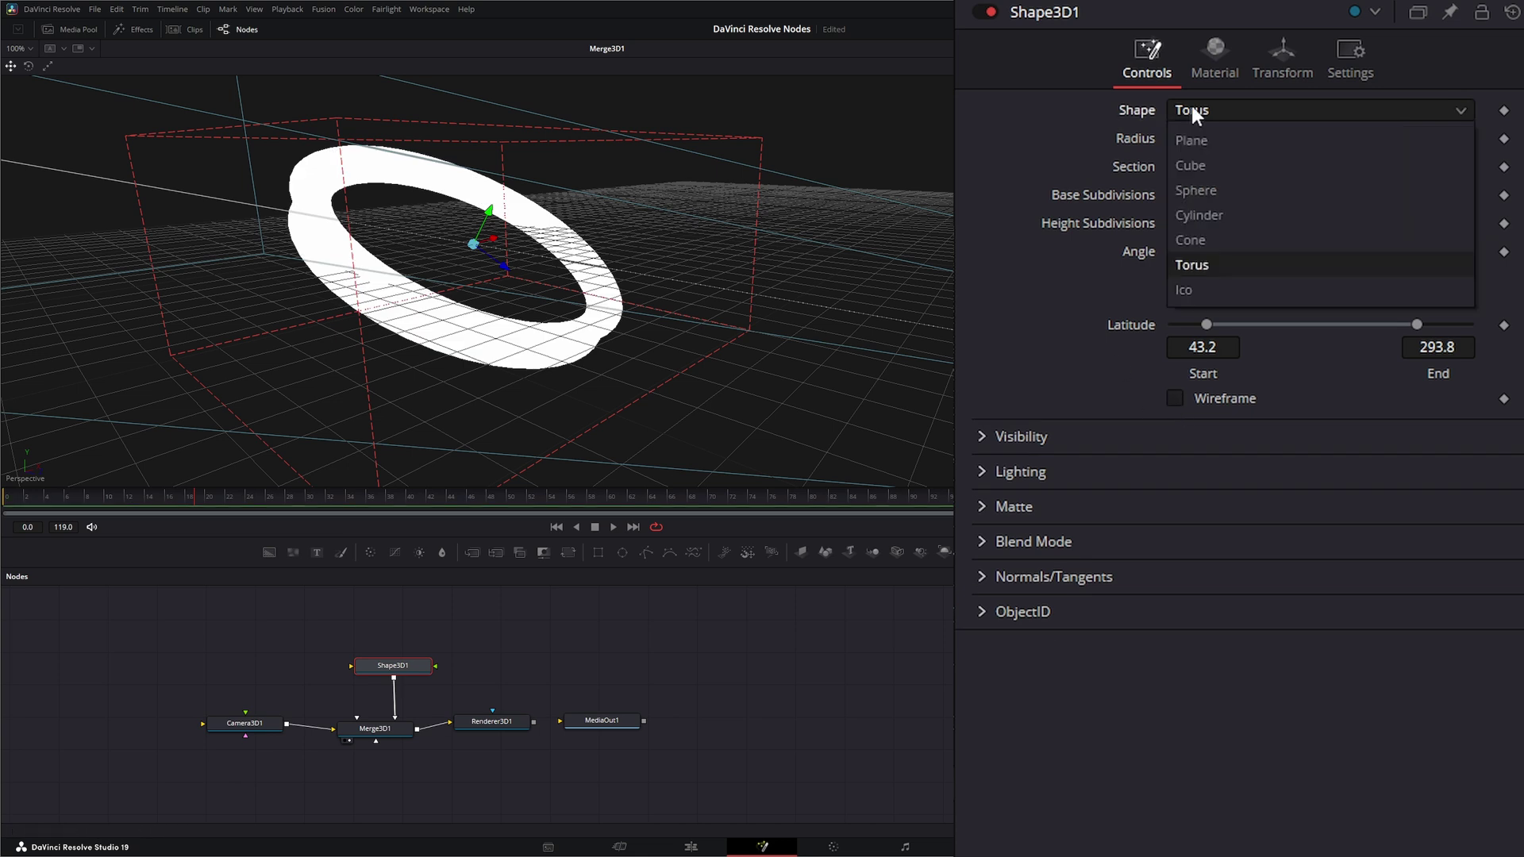
click(1222, 296)
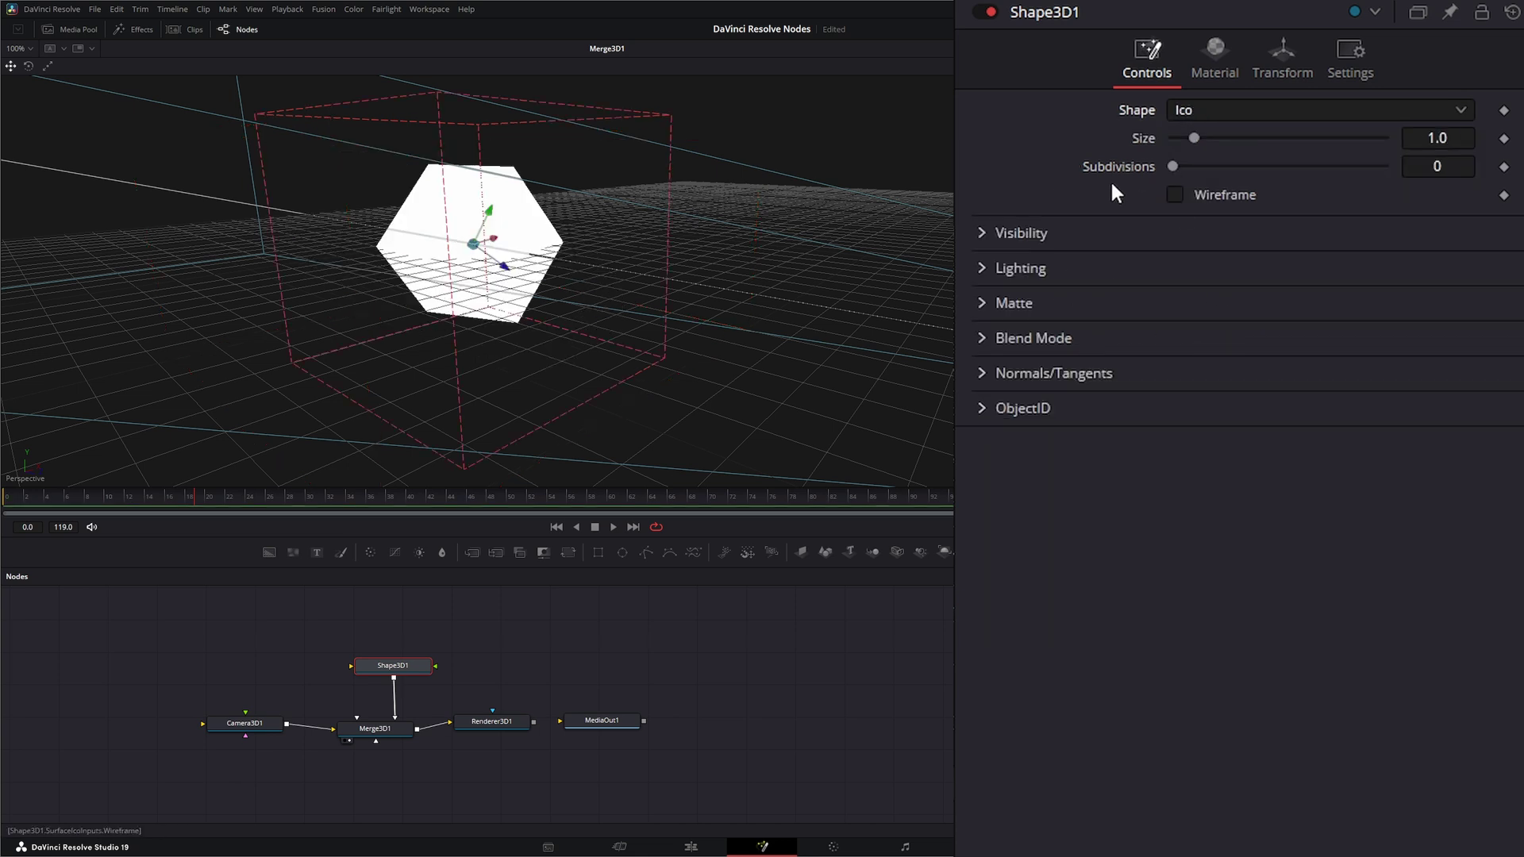
click(1174, 195)
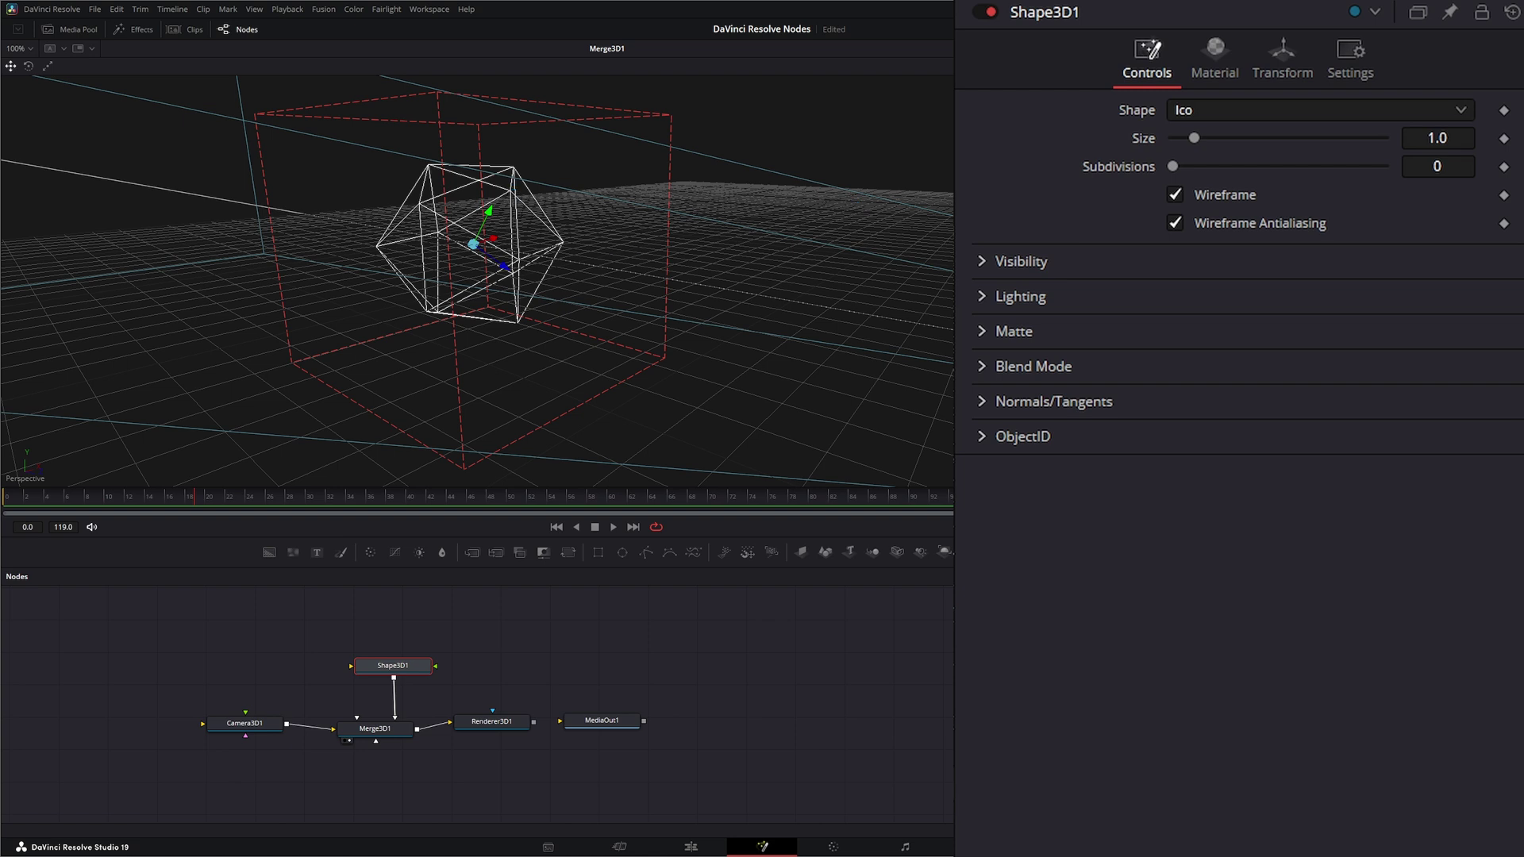
drag(1175, 167, 1320, 166)
click(1179, 189)
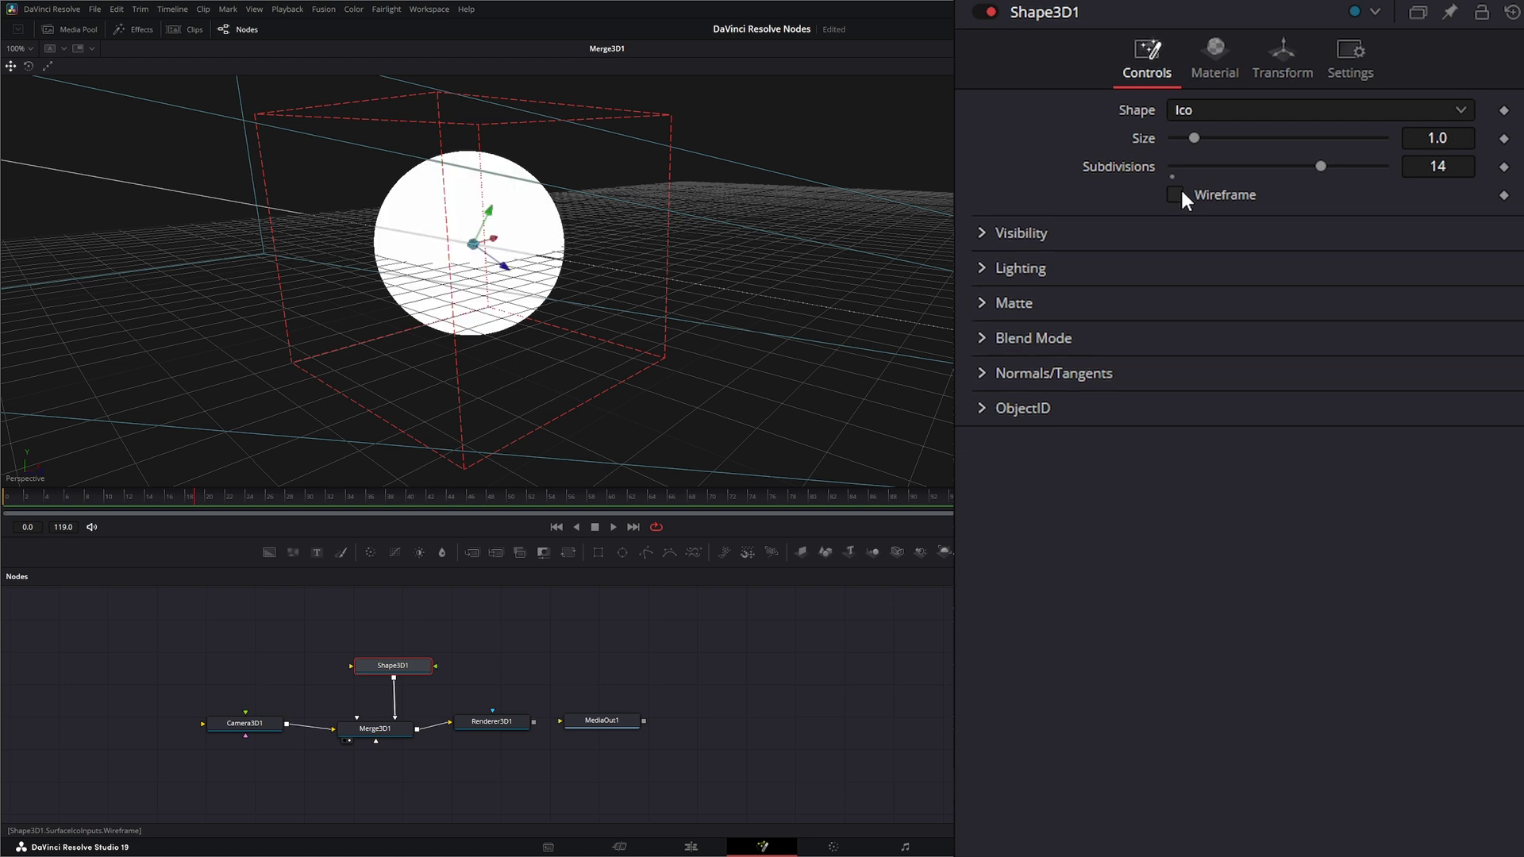
Step: Try Shape3D1's Visible and Unseen by Cameras options, checking camera visibility in Renderer3D1's output and restoring both settings
click(985, 233)
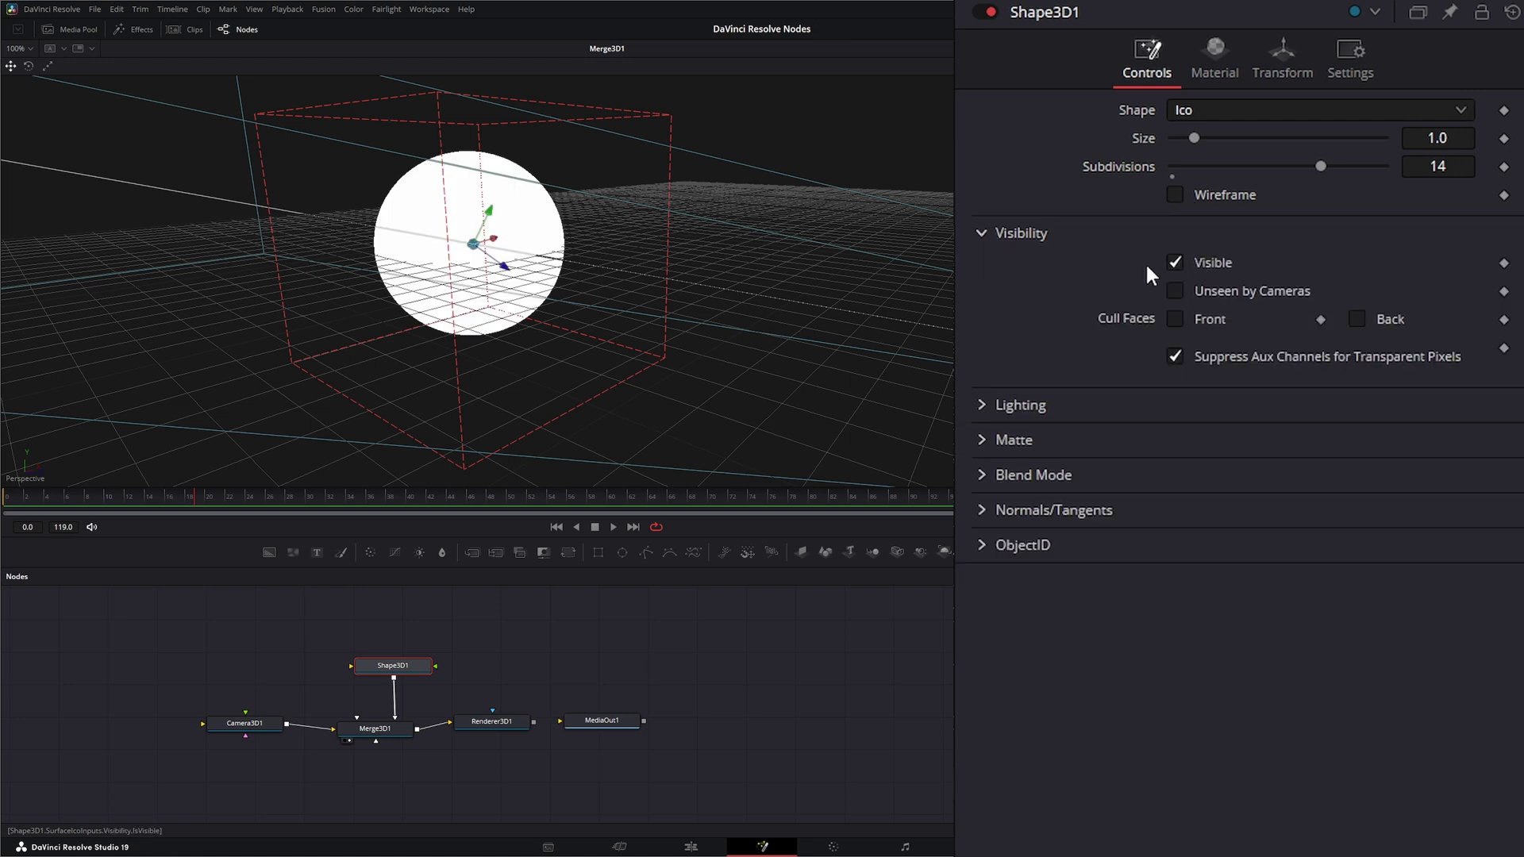
click(1176, 261)
click(1175, 262)
drag(508, 722, 543, 389)
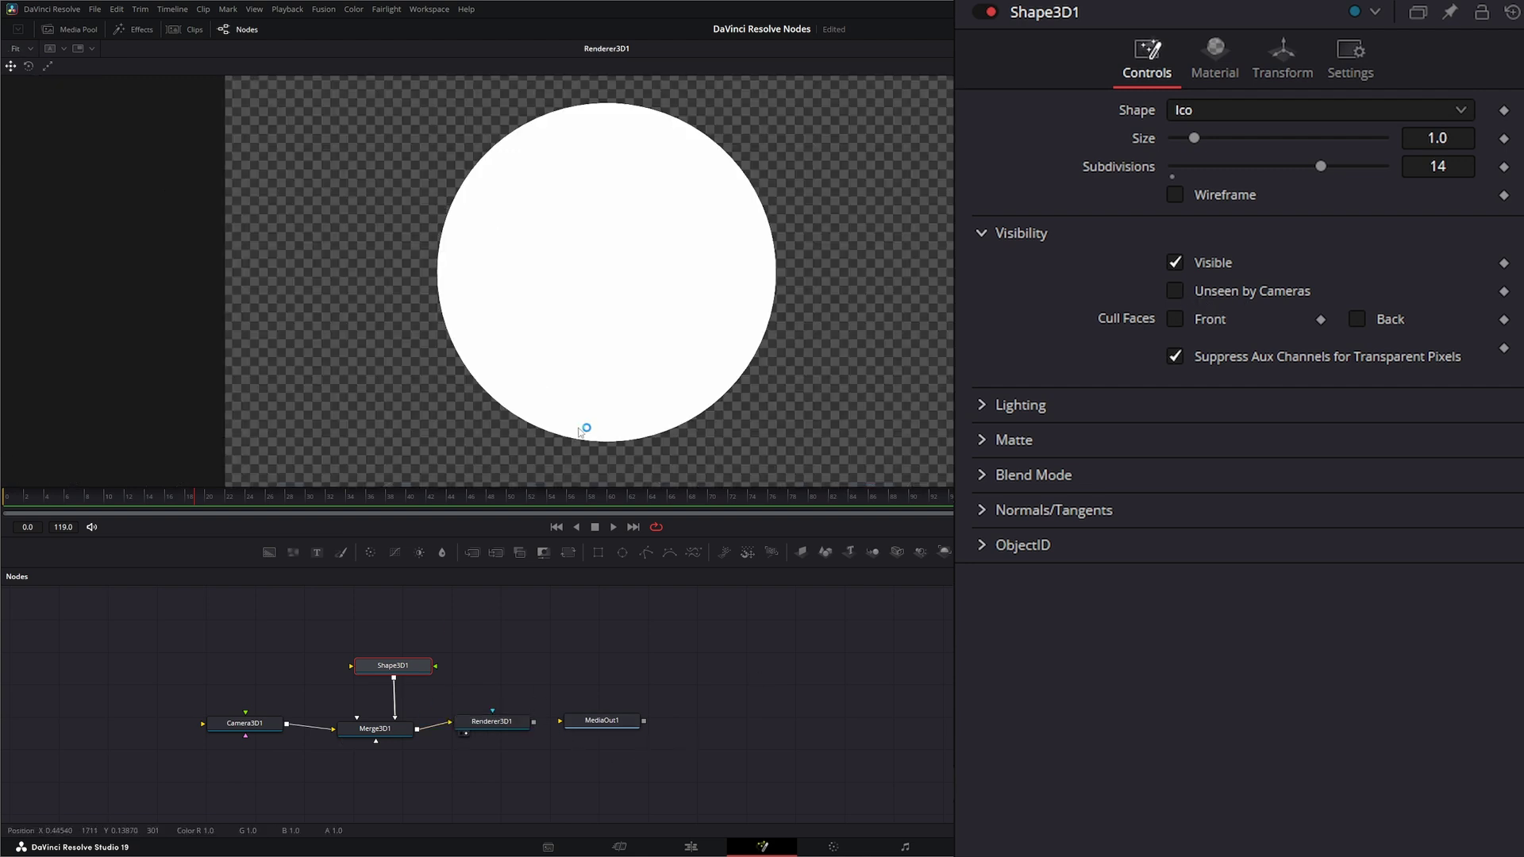
click(1180, 291)
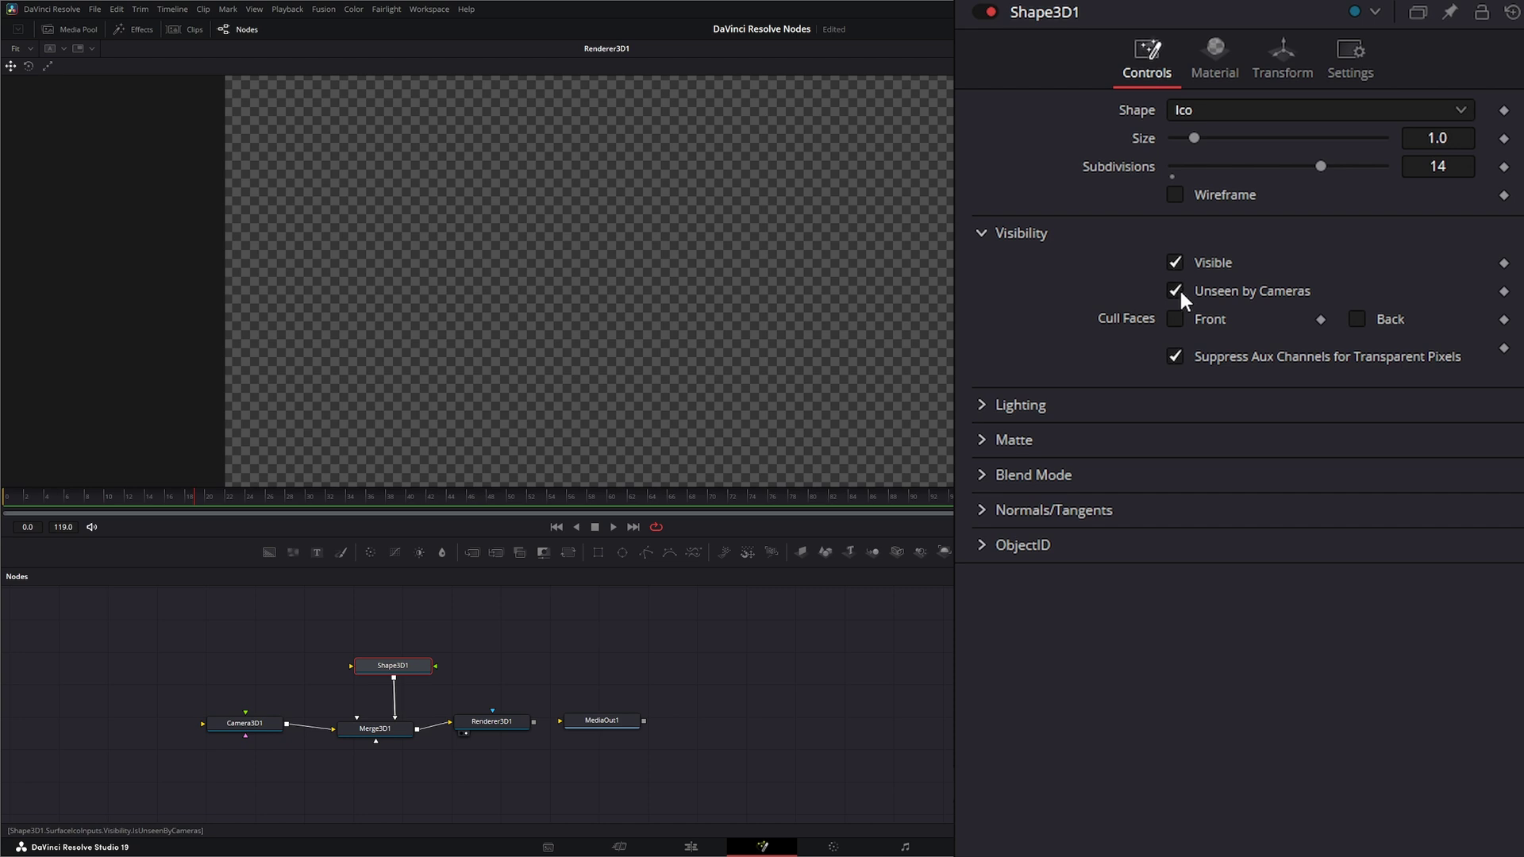
click(1175, 290)
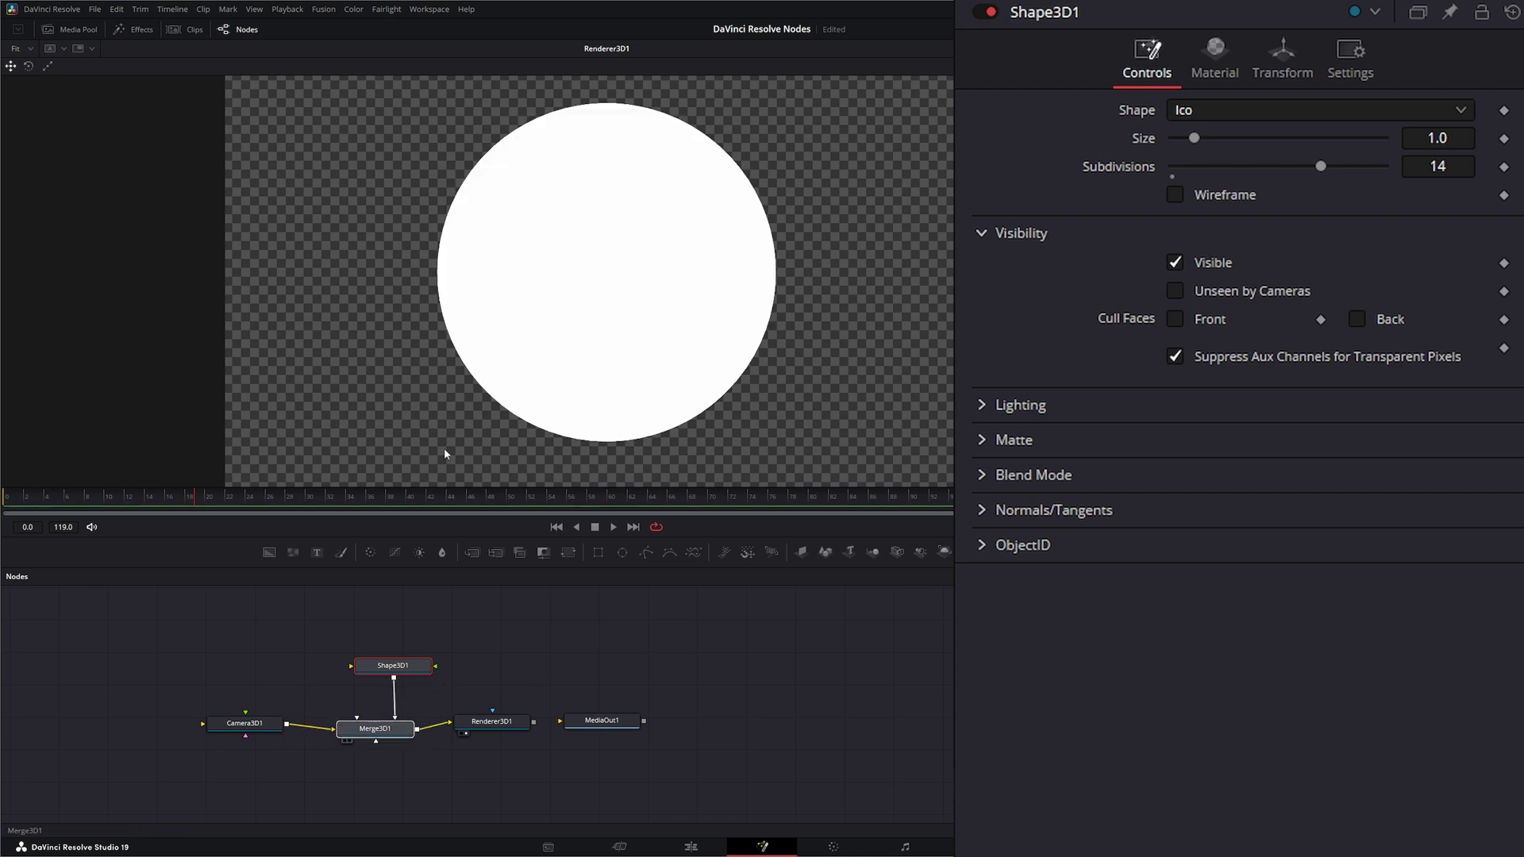
Step: View Merge3D1 and try culling Shape3D1's Front and Back faces, turning both options off again
key(1)
click(1175, 319)
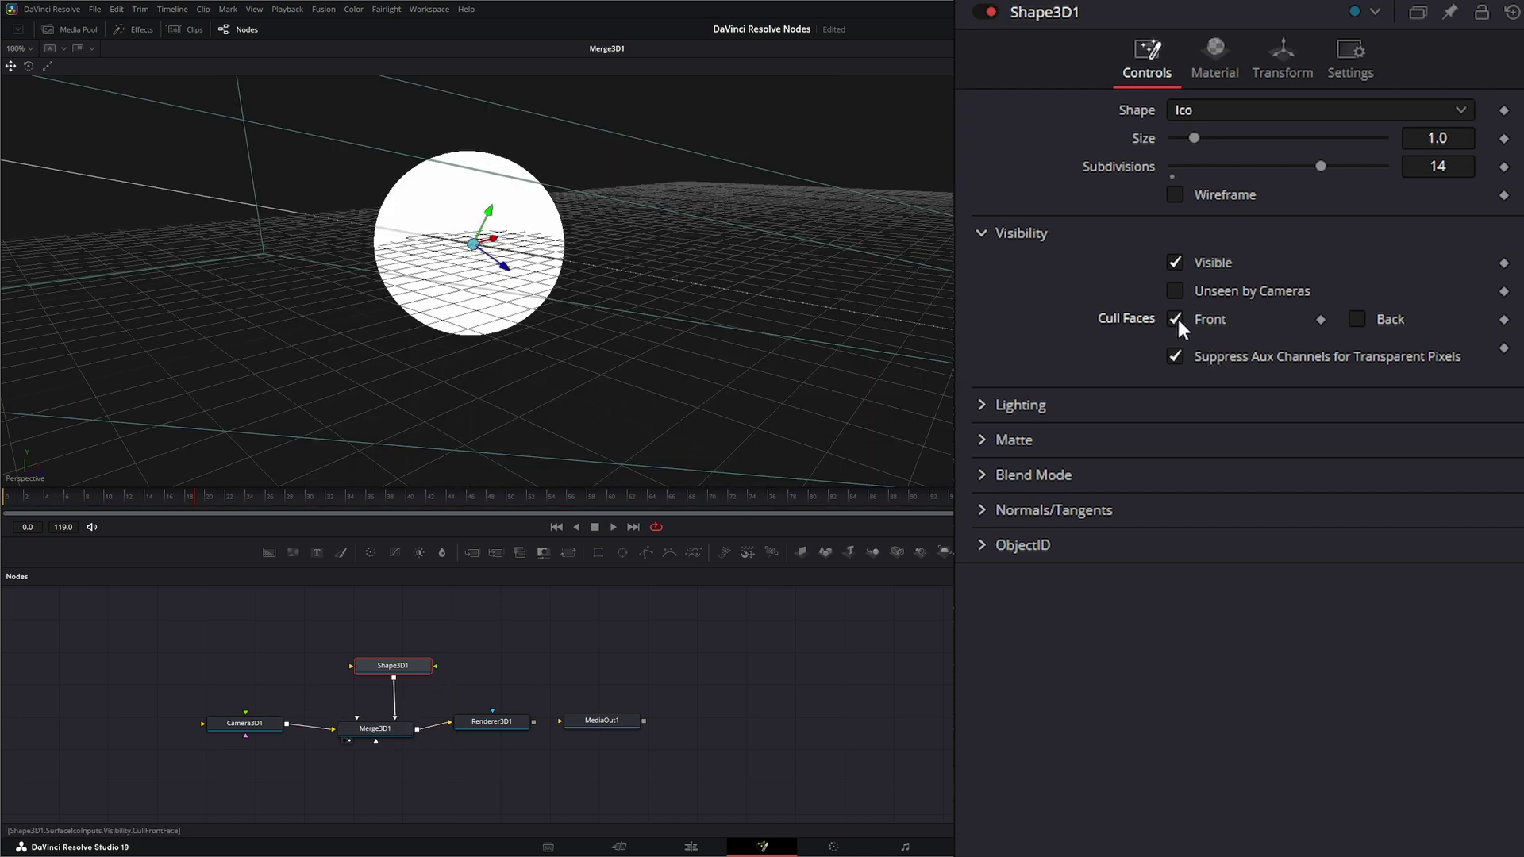
click(1357, 318)
click(1359, 317)
click(1175, 318)
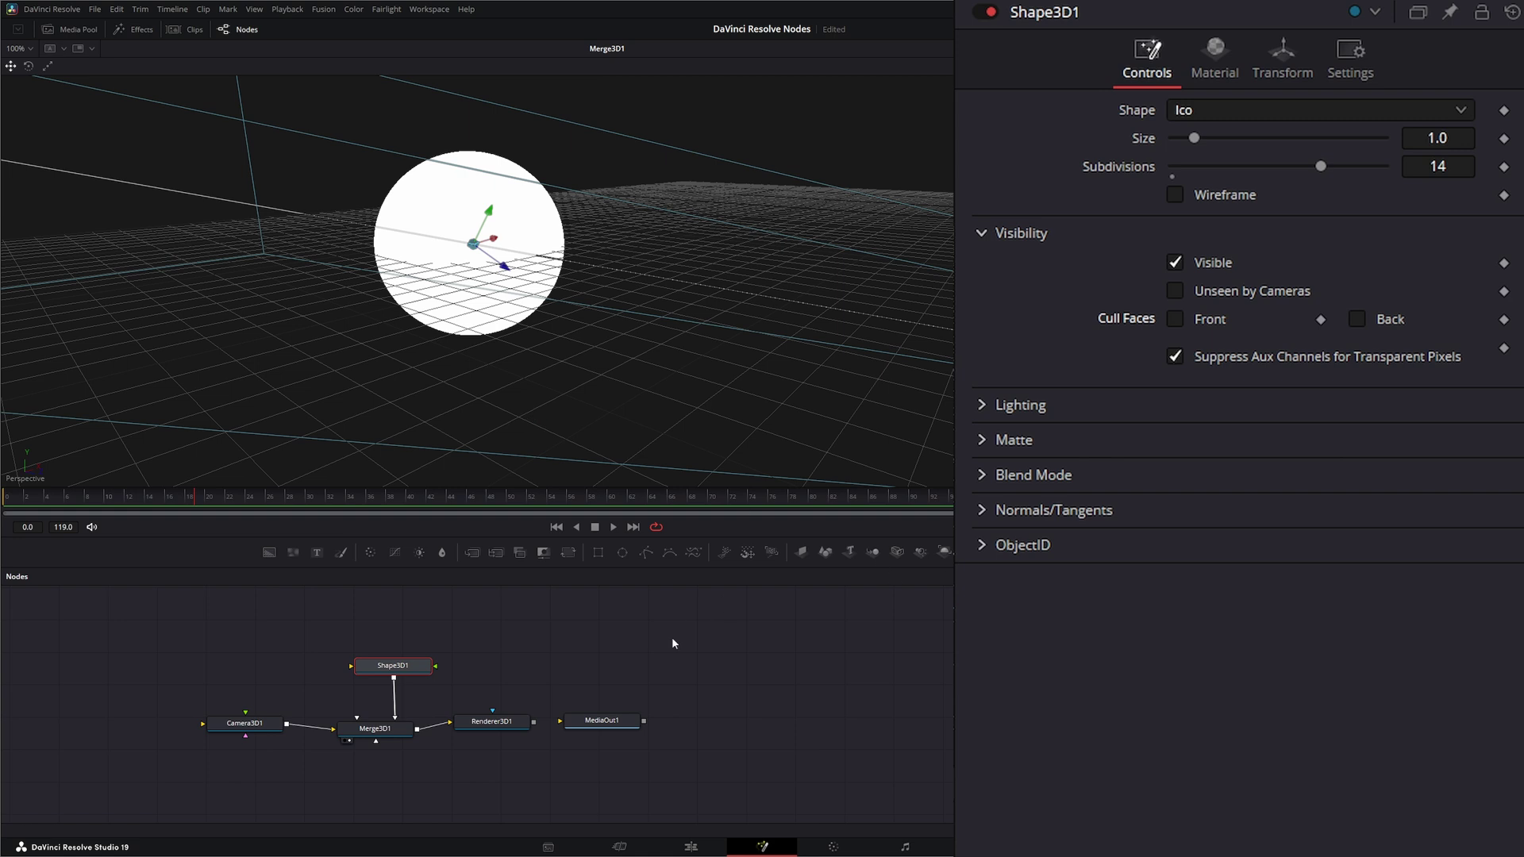
Step: View Renderer3D1's output, enable Front face culling on Shape3D1, and try Back face culling before turning it off
drag(500, 725, 487, 353)
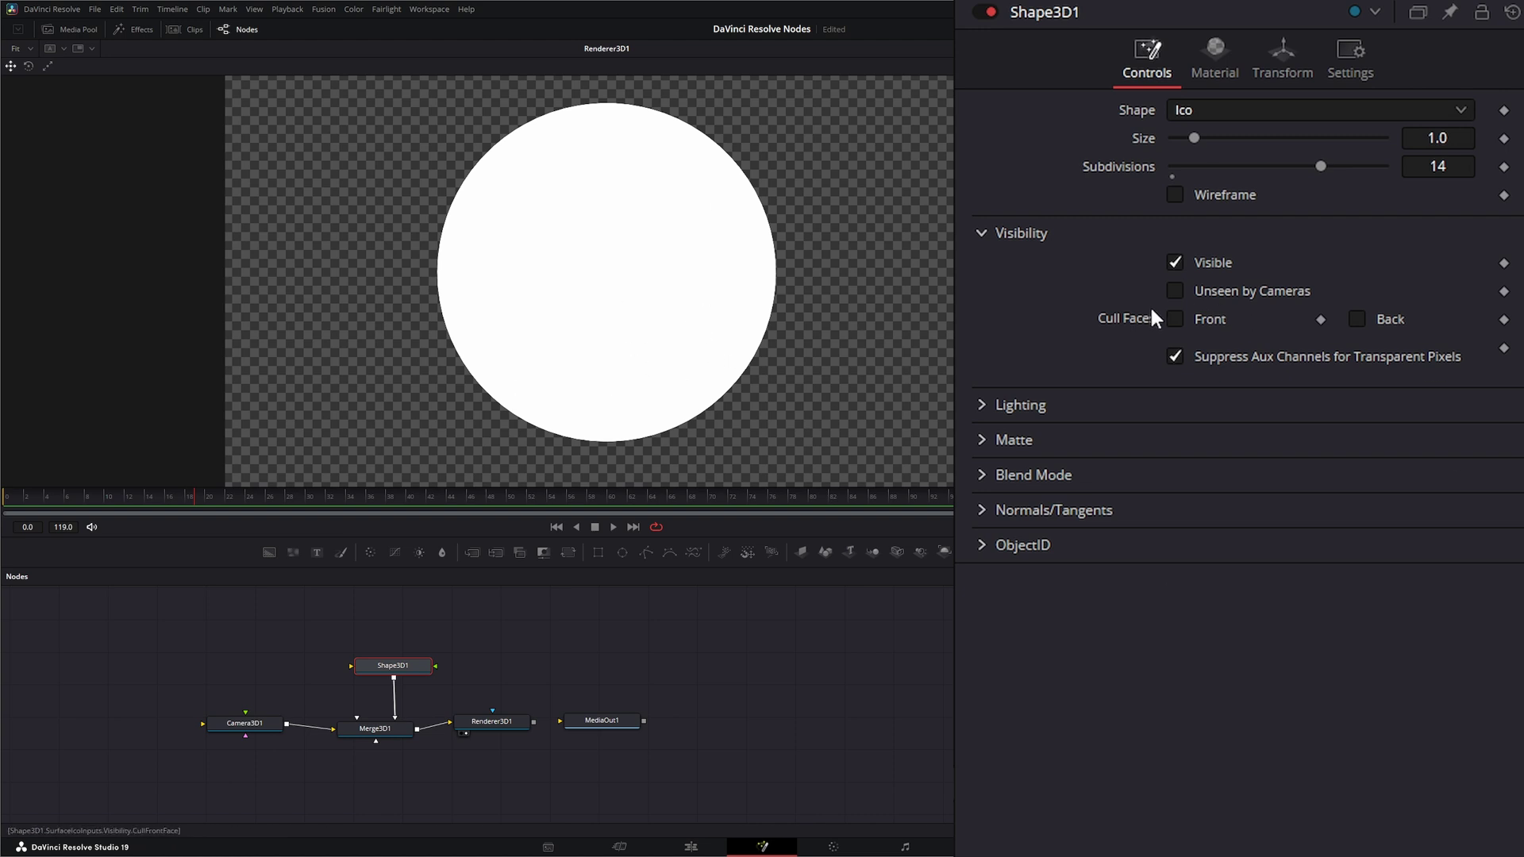
click(1174, 319)
click(1355, 318)
click(1356, 318)
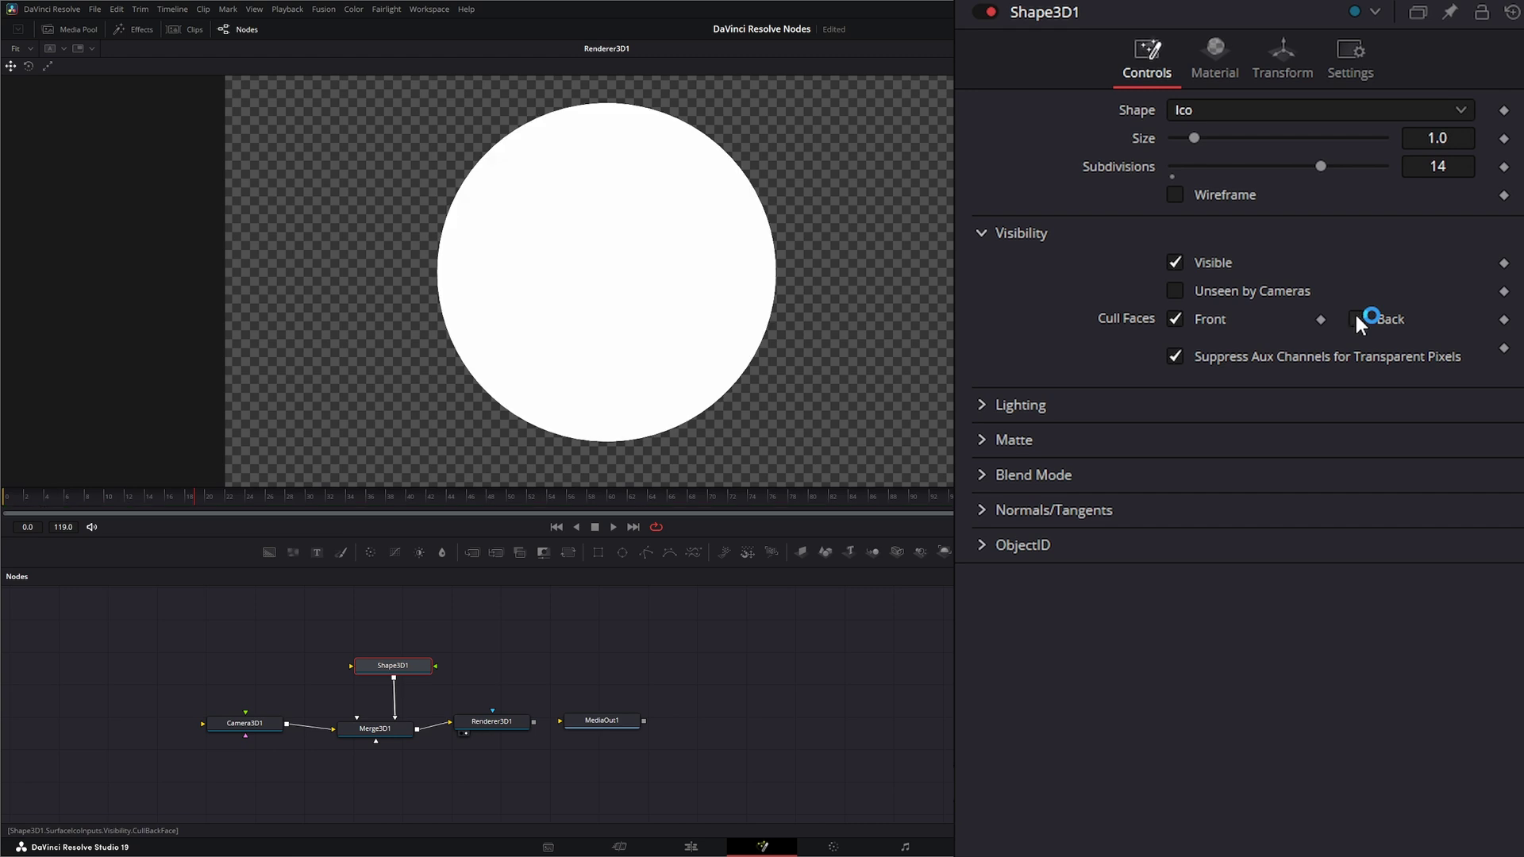
Step: Show Shape3D1's Lighting settings, view Merge3D1, and add a SpotLight node connected to Merge3D1
click(982, 232)
click(981, 267)
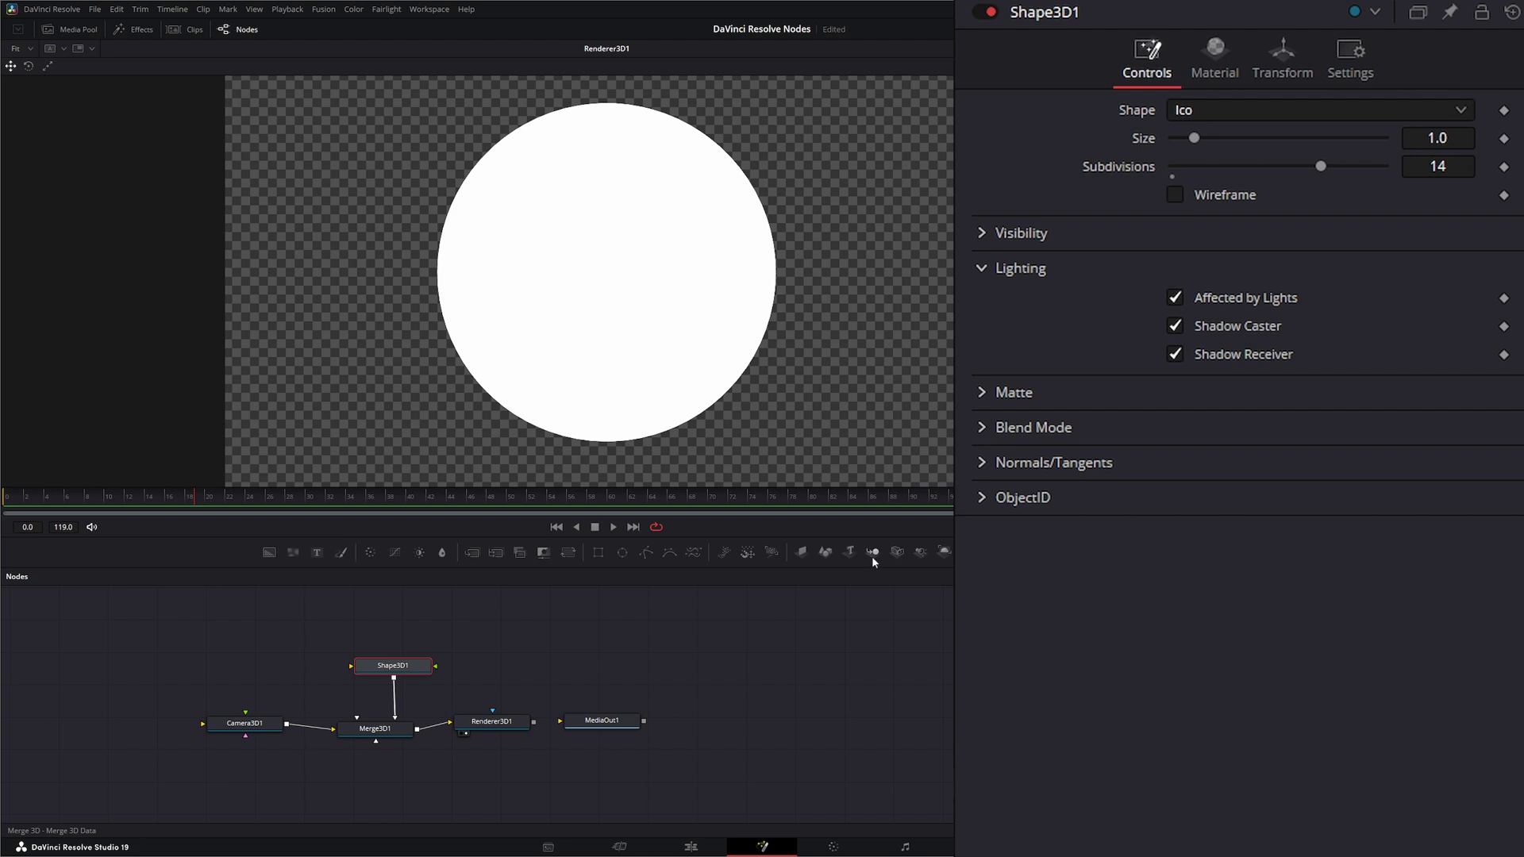
drag(379, 730, 397, 418)
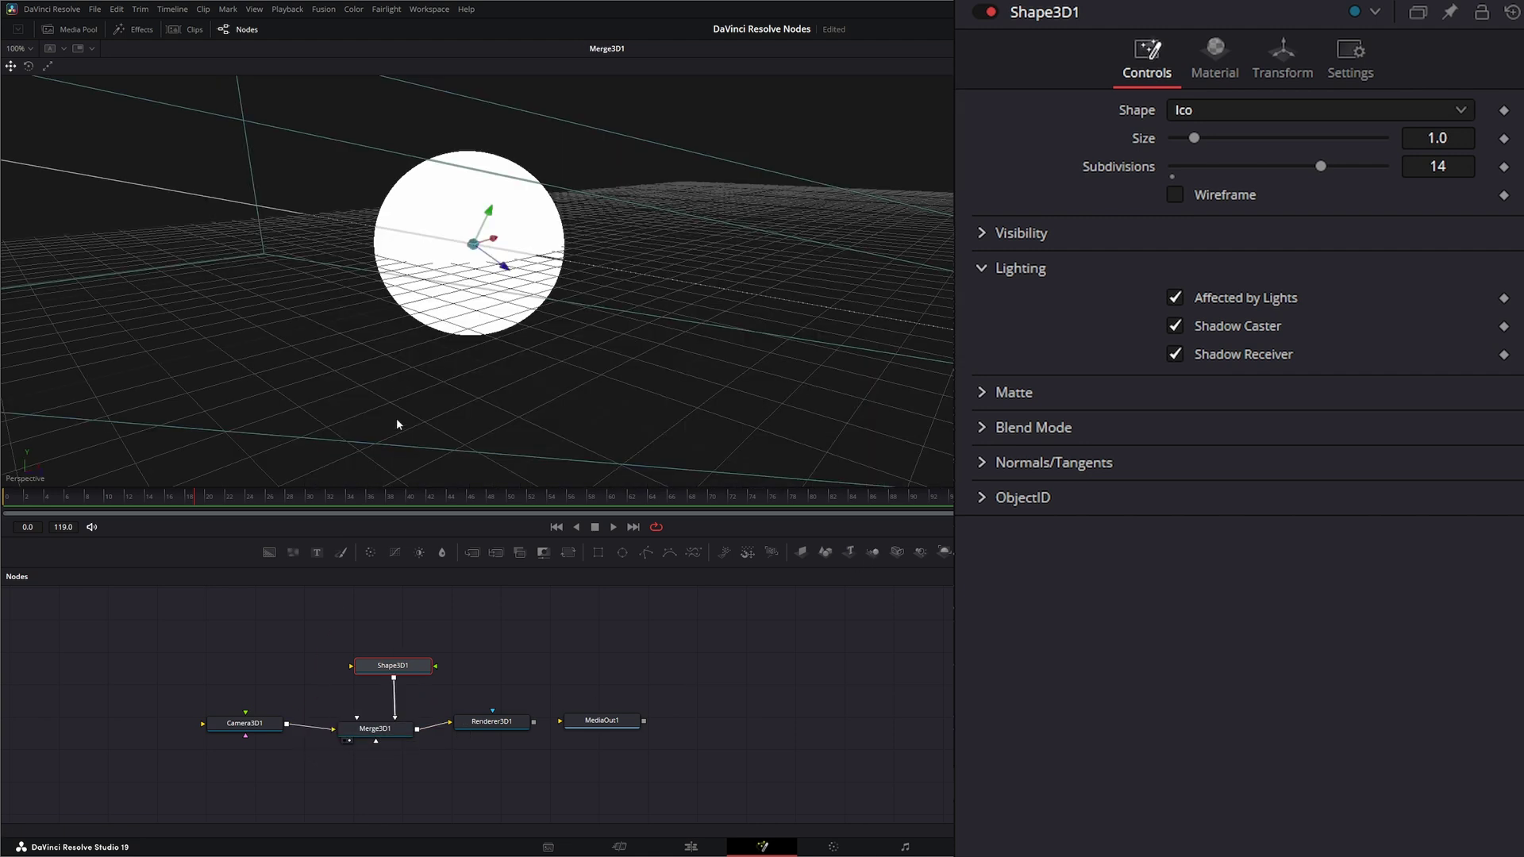
drag(920, 552, 250, 671)
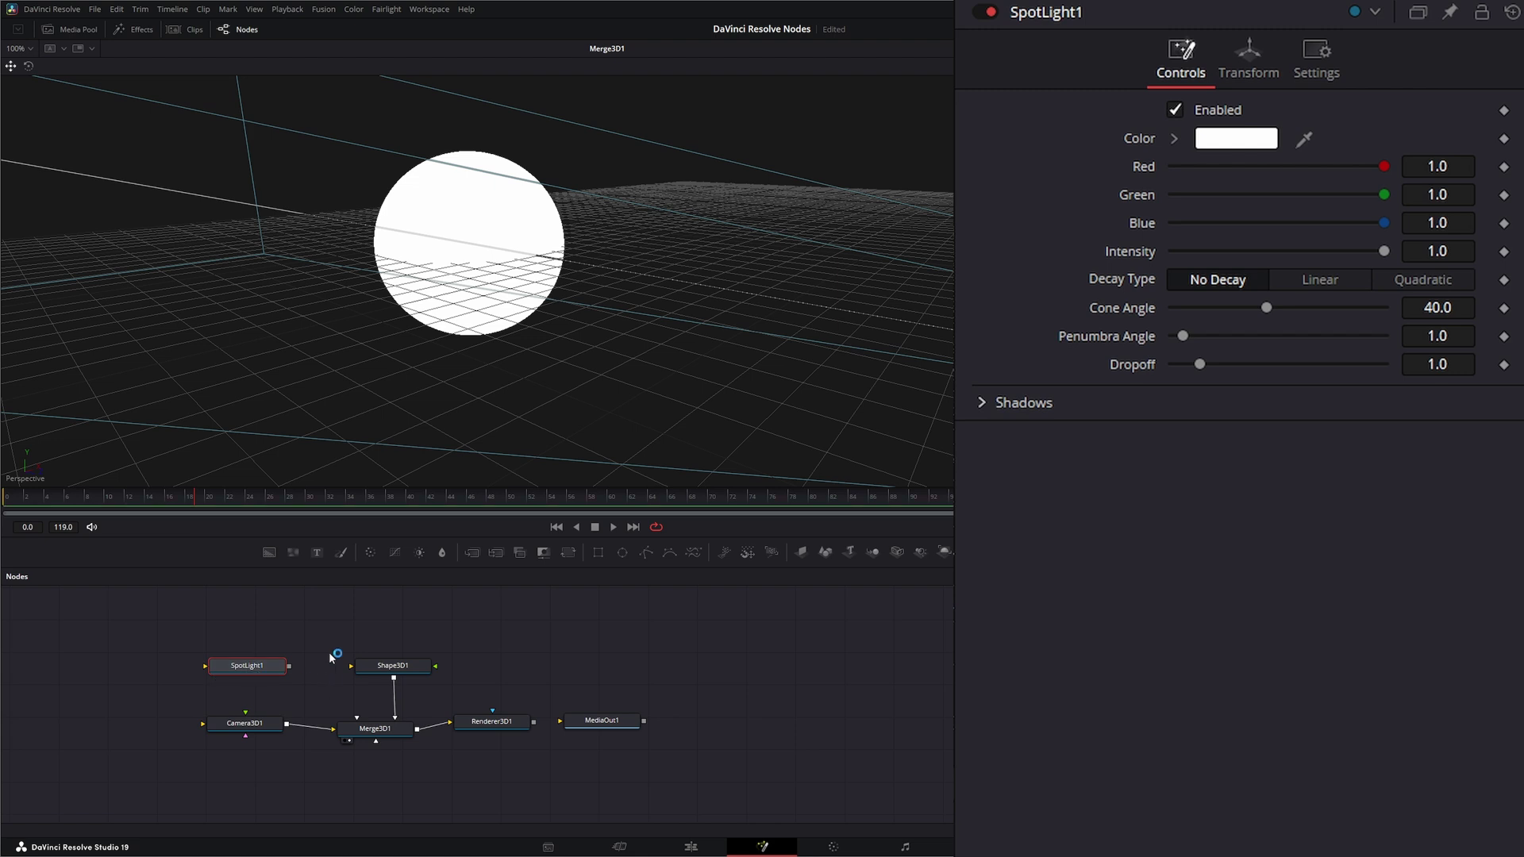
click(391, 729)
drag(290, 667, 359, 724)
Step: Move the spotlight away from the camera to a spot above it and closer to the sphere
scroll(469, 406, down, 10)
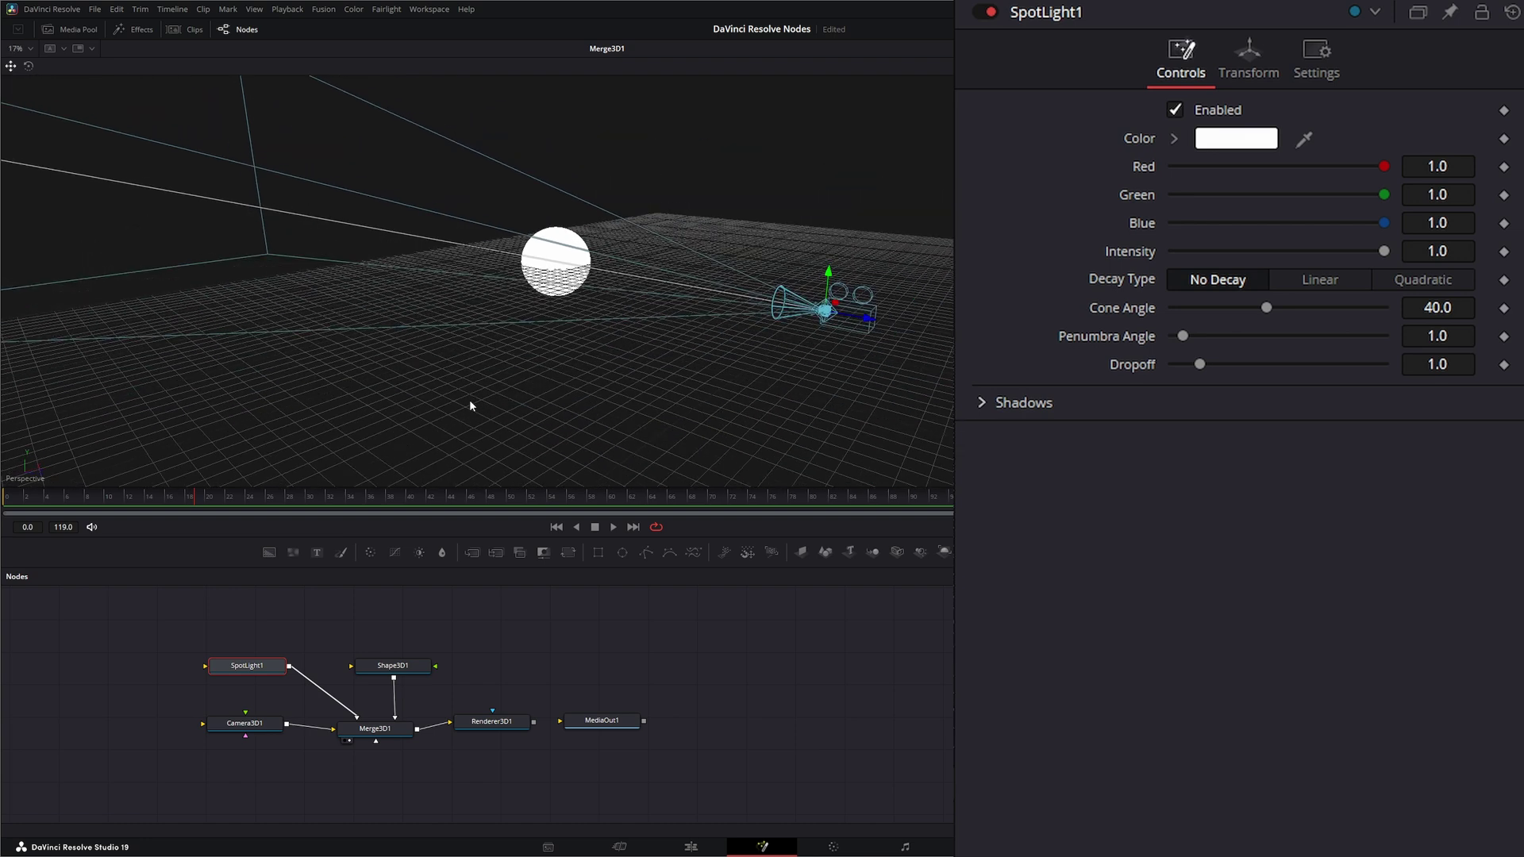
scroll(470, 406, up, 2)
drag(927, 327, 723, 220)
Step: View Renderer3D1's output and enable Pass Through Lights on Merge3D1
drag(495, 725, 493, 418)
click(379, 733)
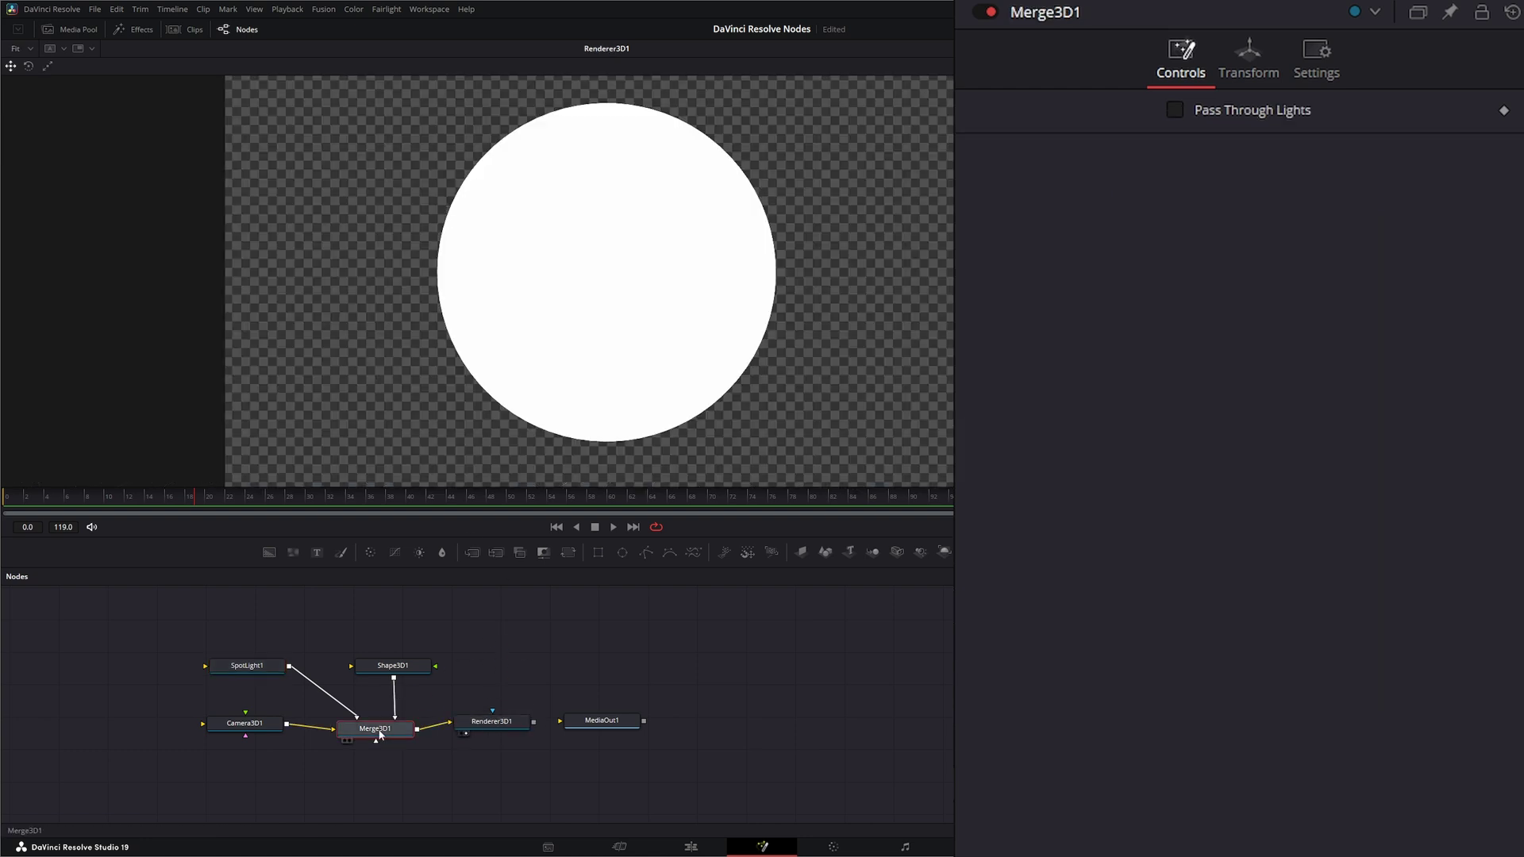
click(1180, 118)
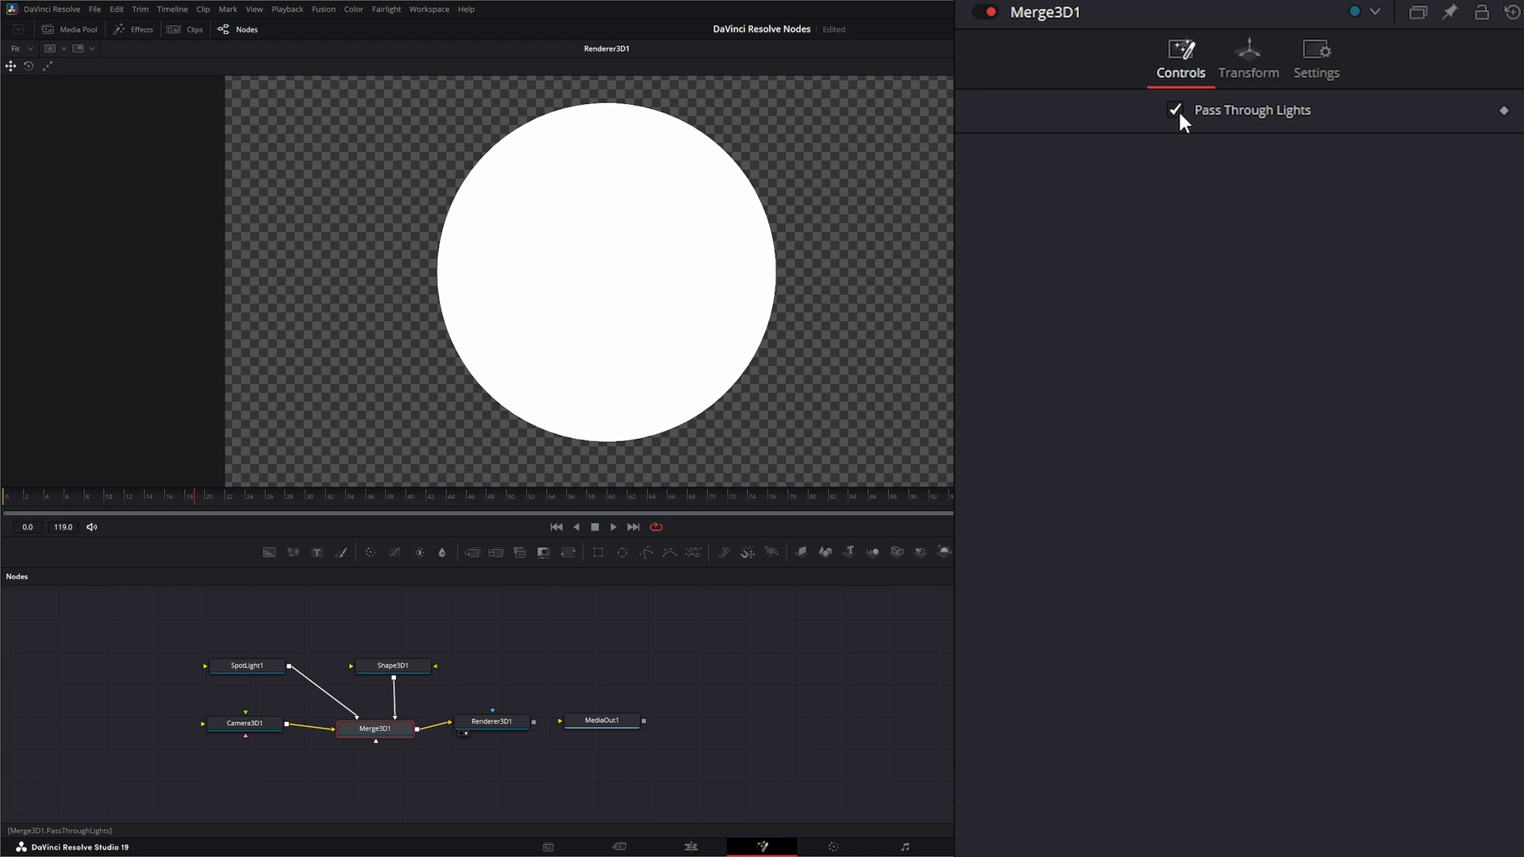
Step: Enable Lighting and Shadows on Renderer3D1, and align its node with Merge3D1 in the node graph
click(488, 725)
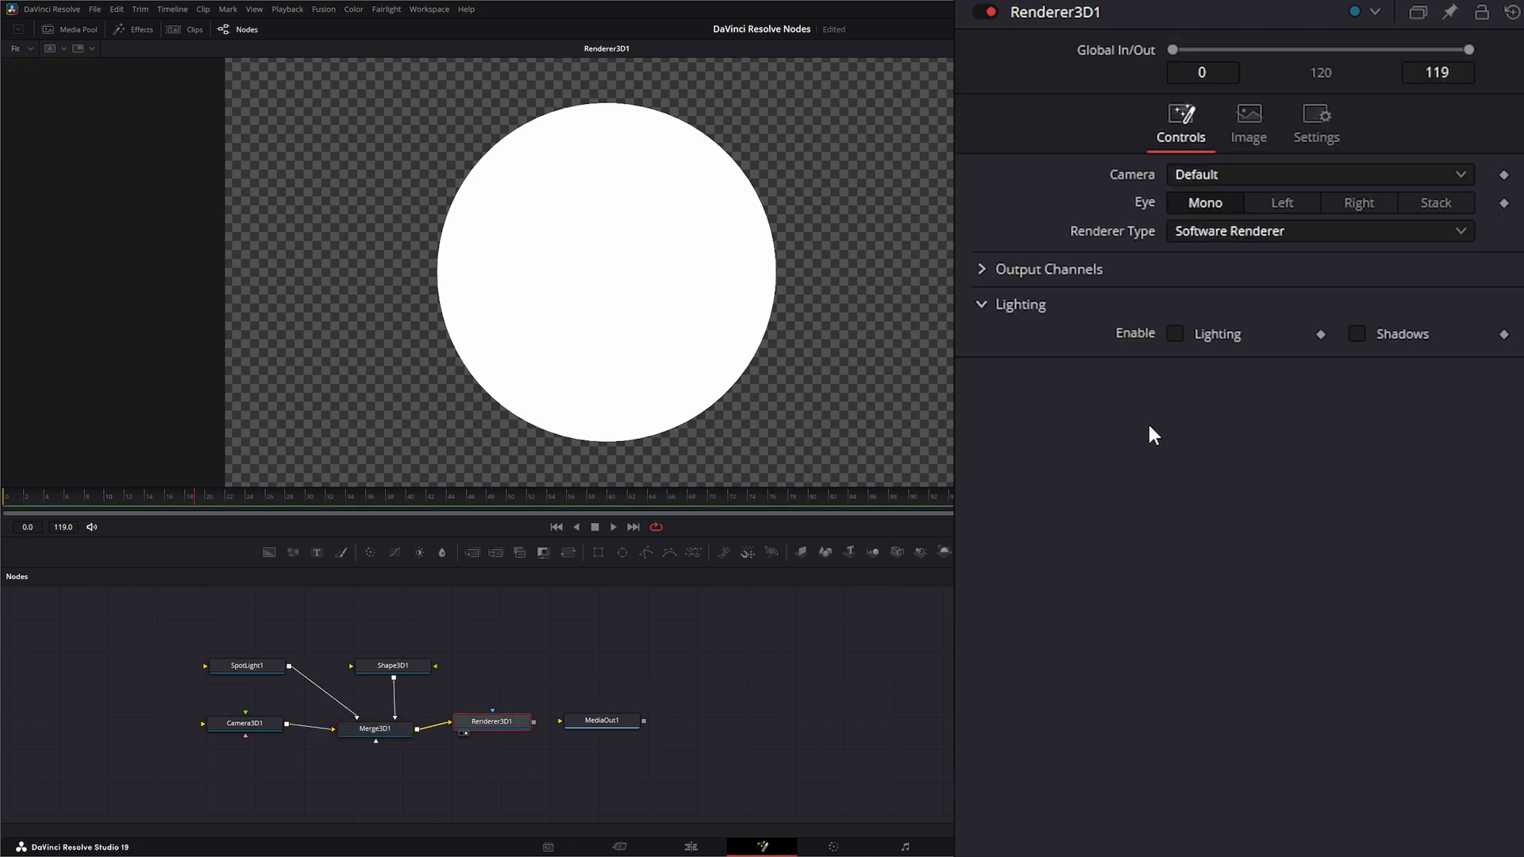
click(1175, 334)
click(1357, 333)
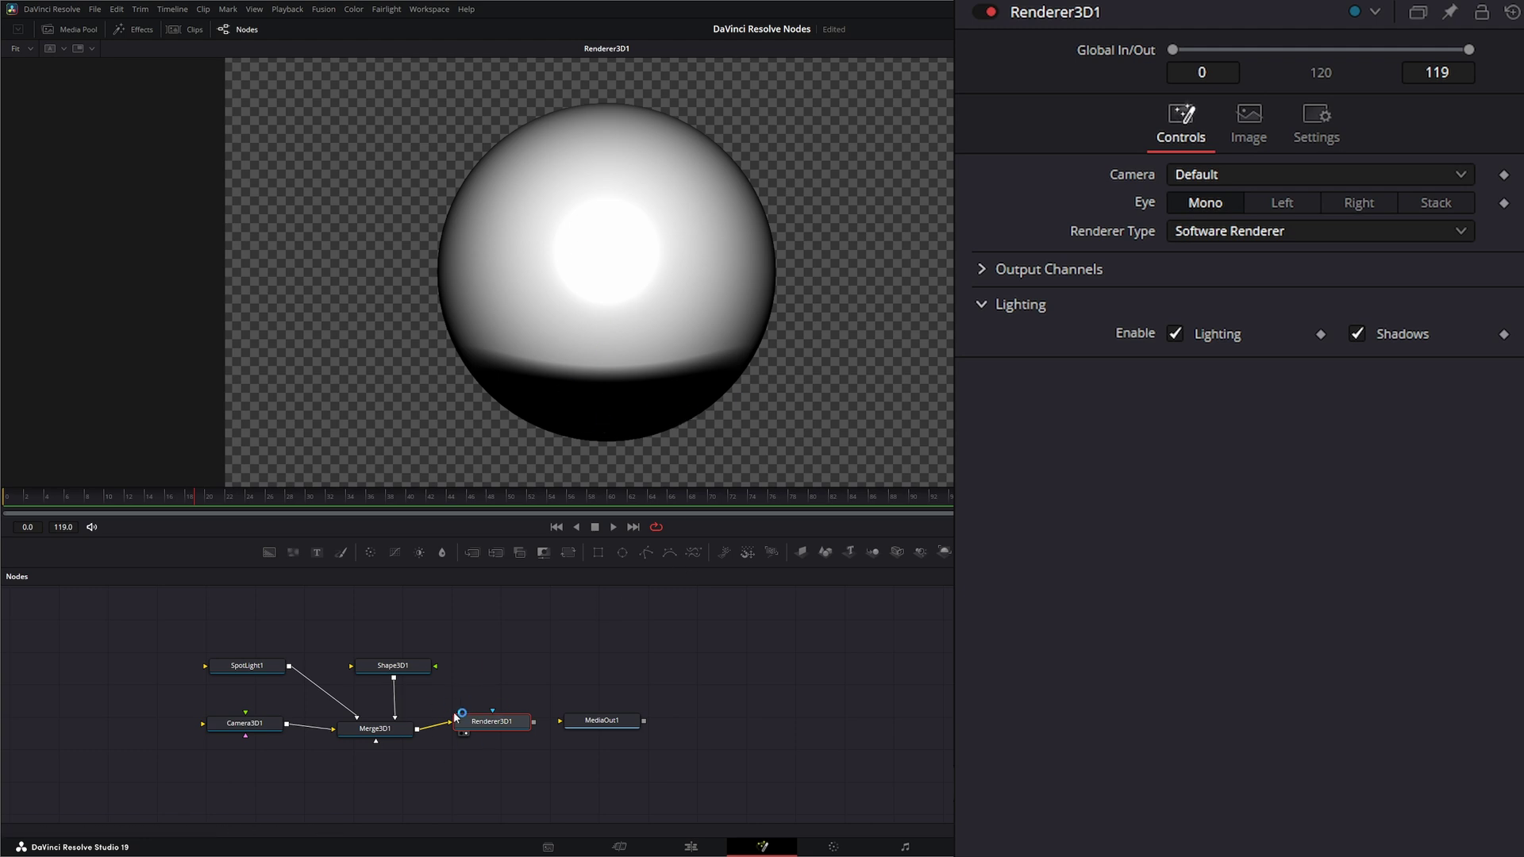
drag(489, 724, 489, 732)
Step: View Merge3D1 and try Shape3D1's Affected by Lights option, switching it off and on again
drag(383, 731, 379, 423)
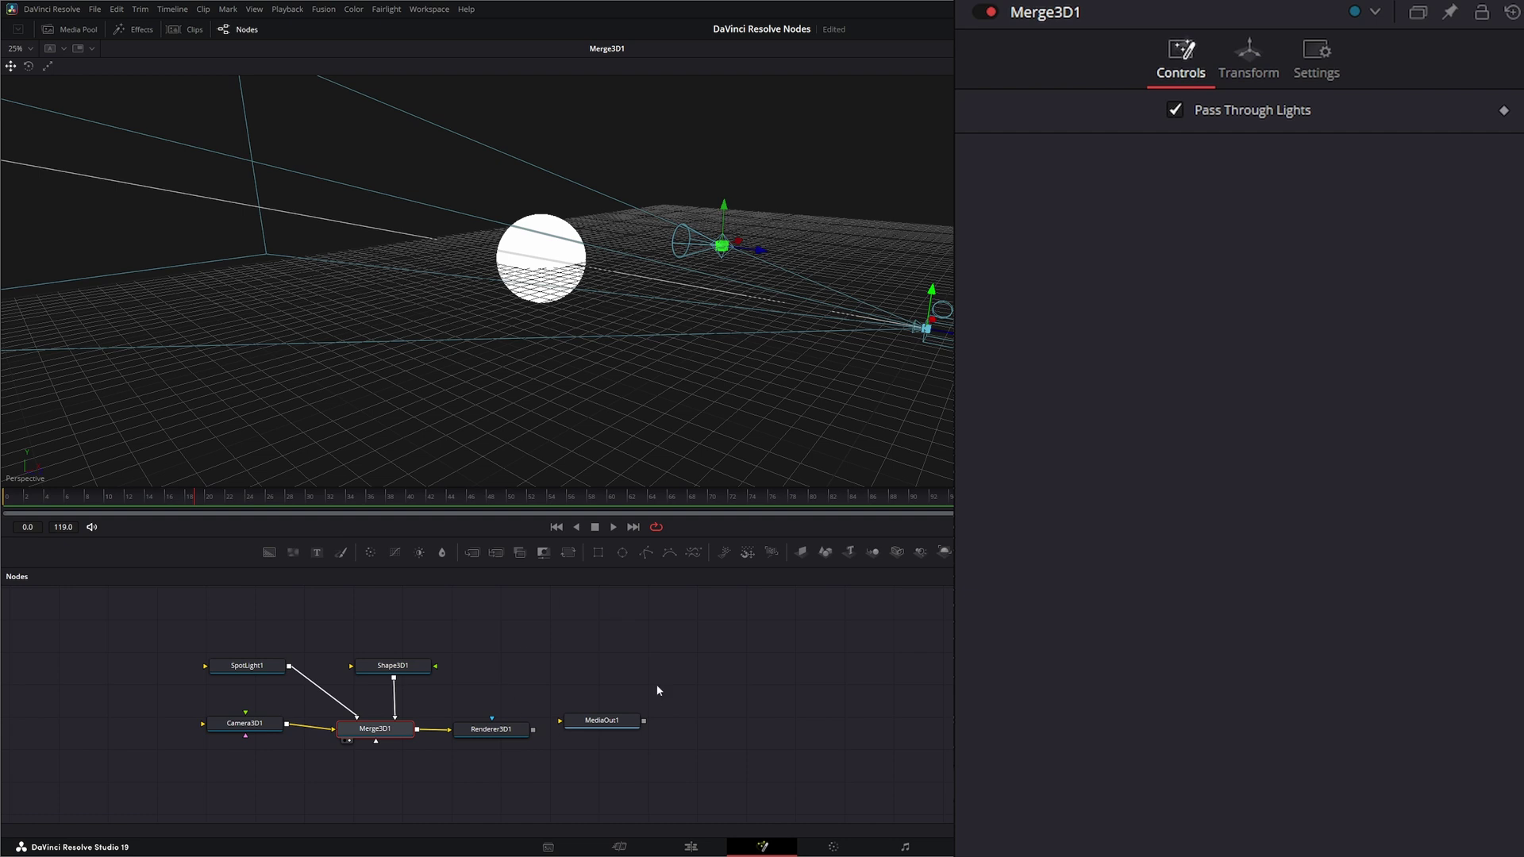
click(393, 665)
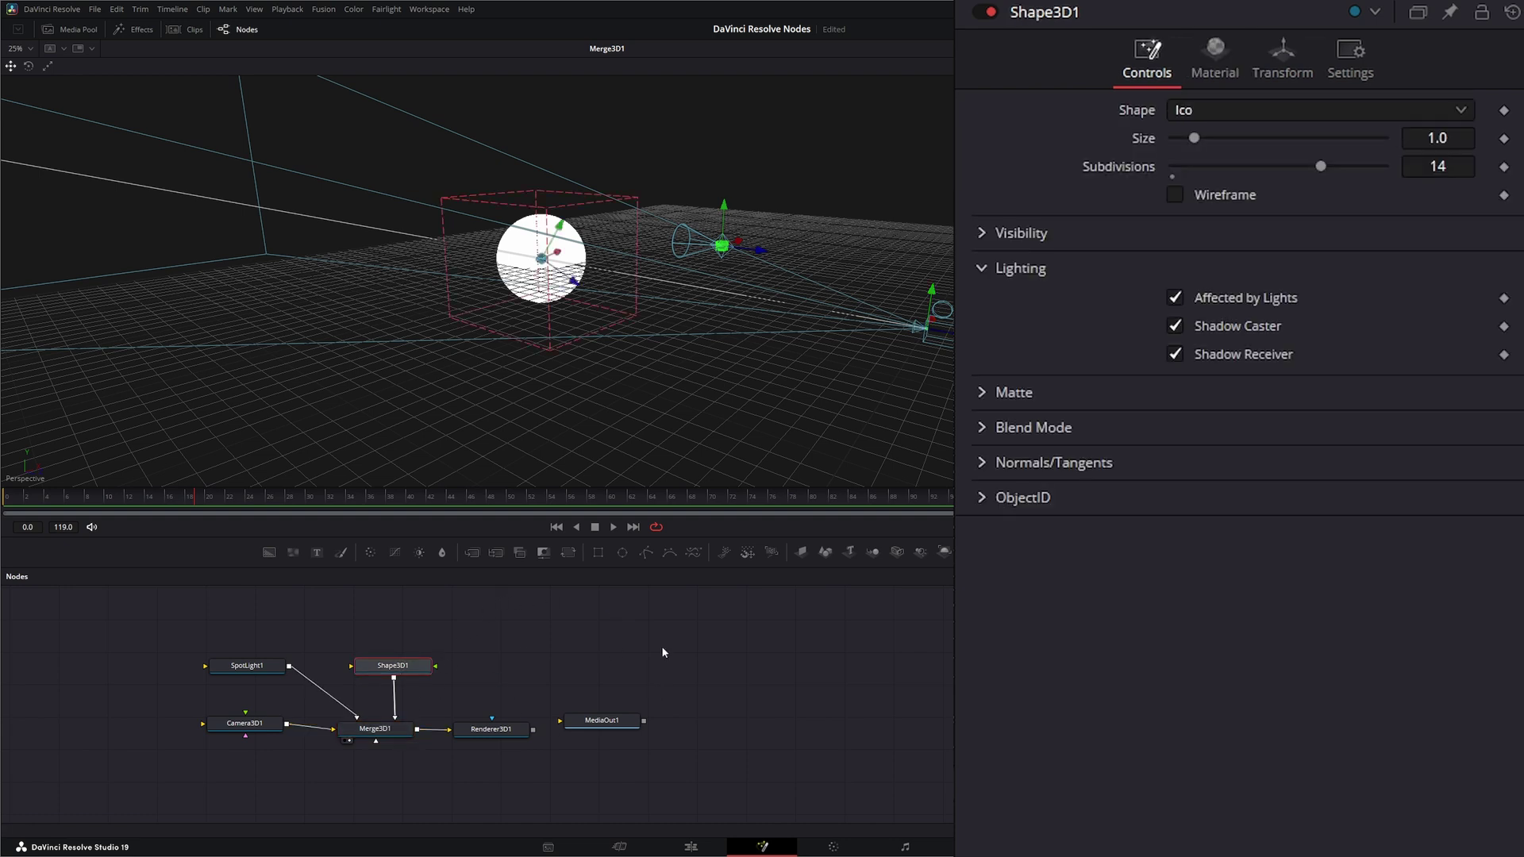
click(1178, 293)
click(1178, 294)
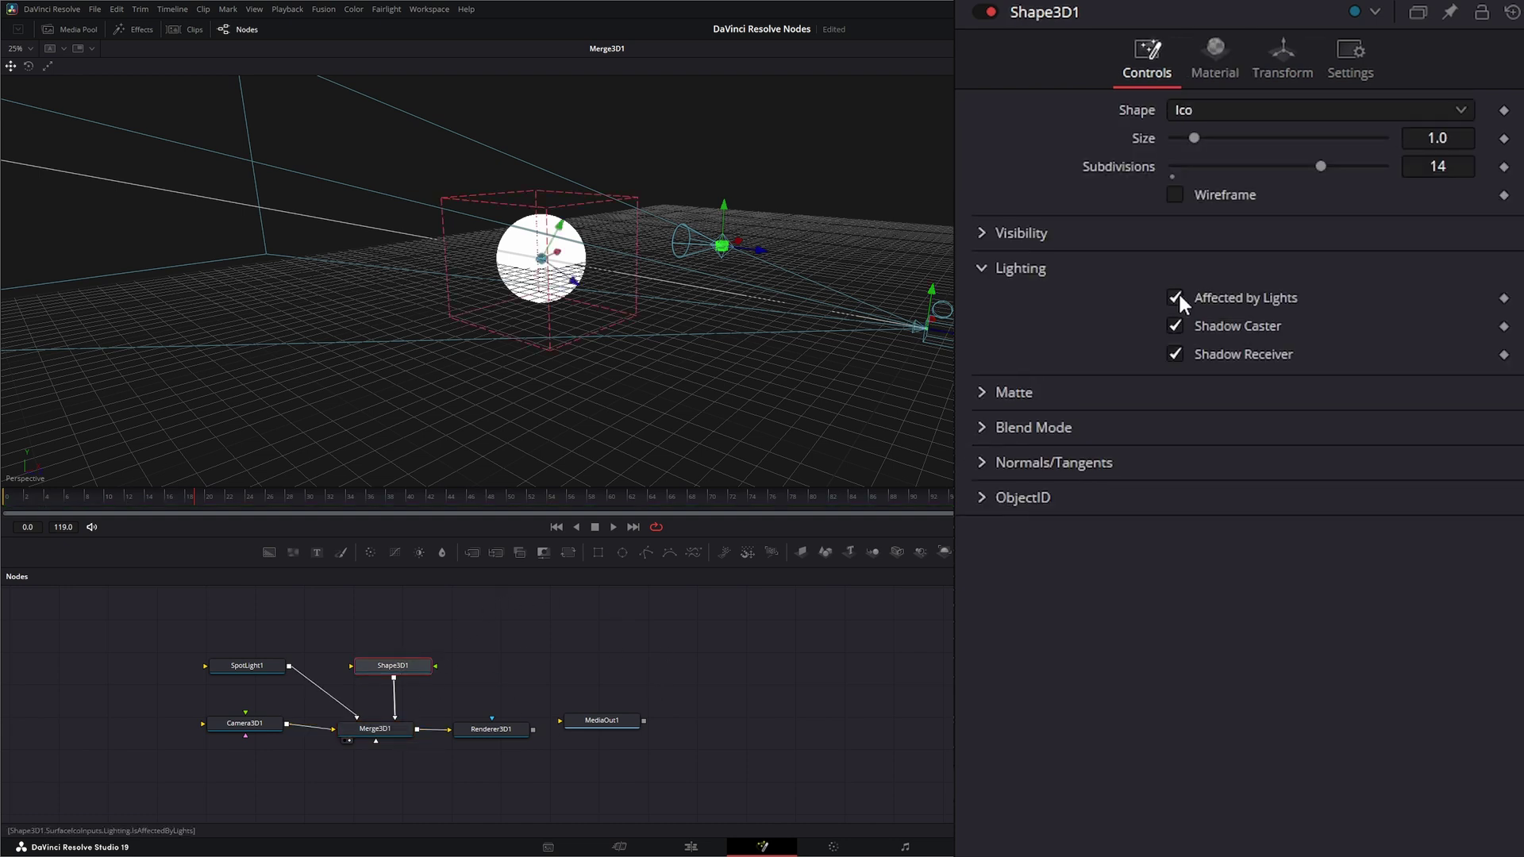
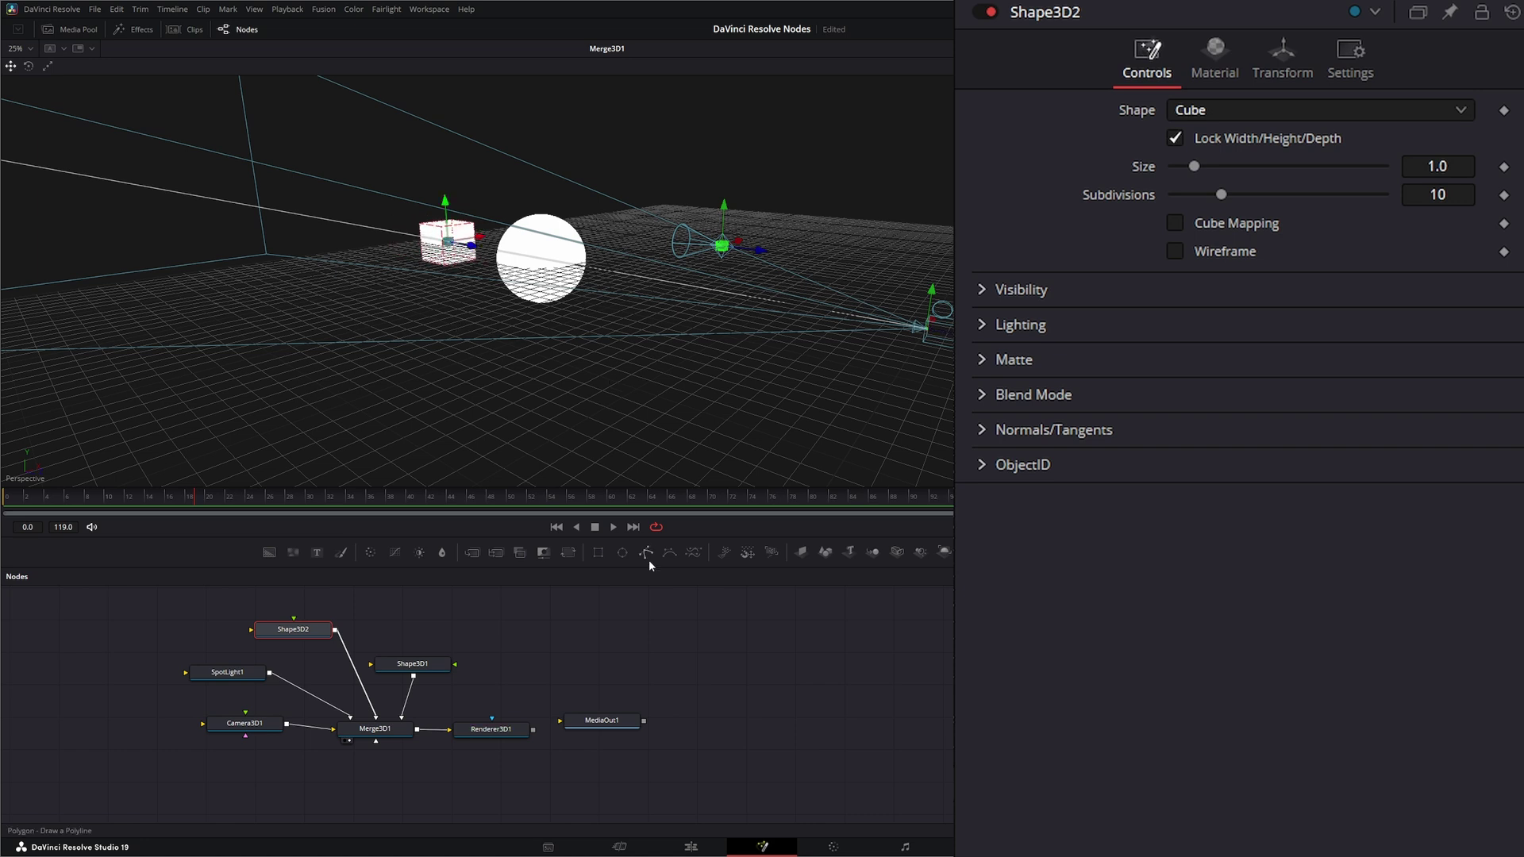
Step: Try Shape3D1's Is Matte and Opaque Alpha options, comparing the outputs of Renderer3D1 and Merge3D1
click(490, 729)
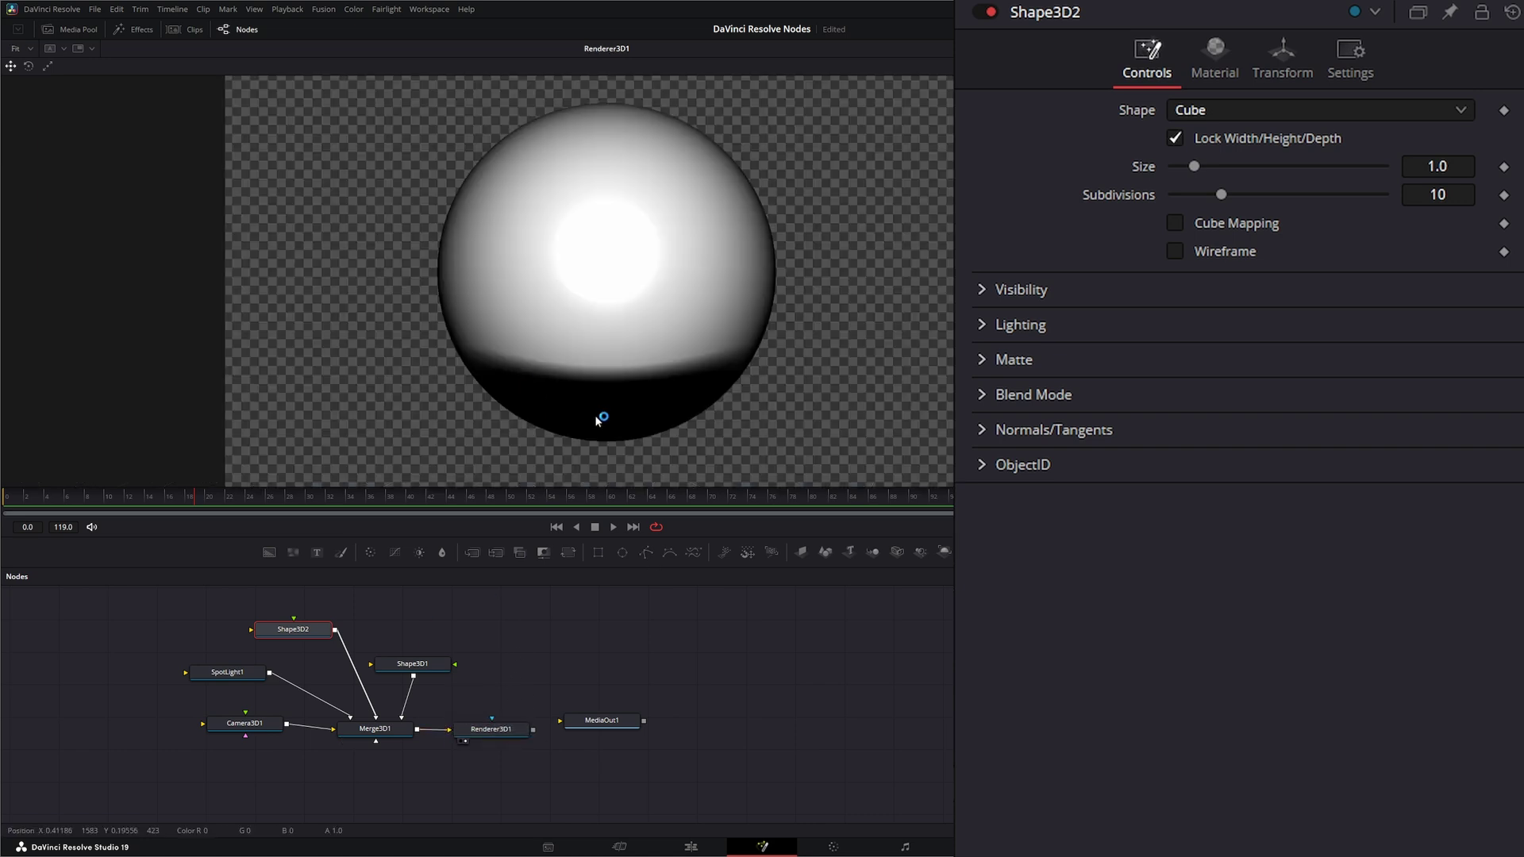
click(417, 665)
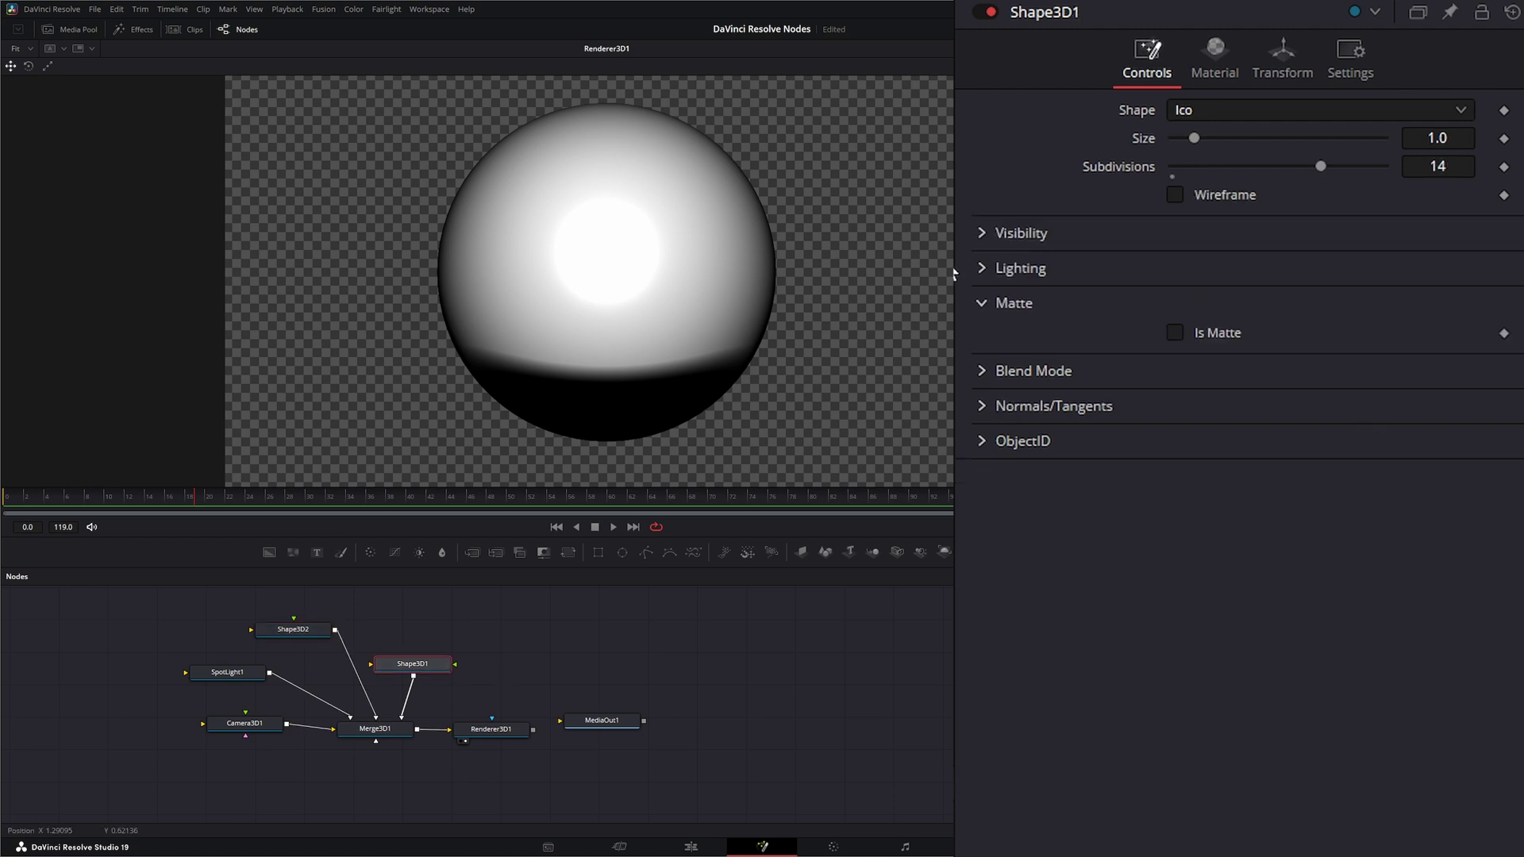
click(1174, 333)
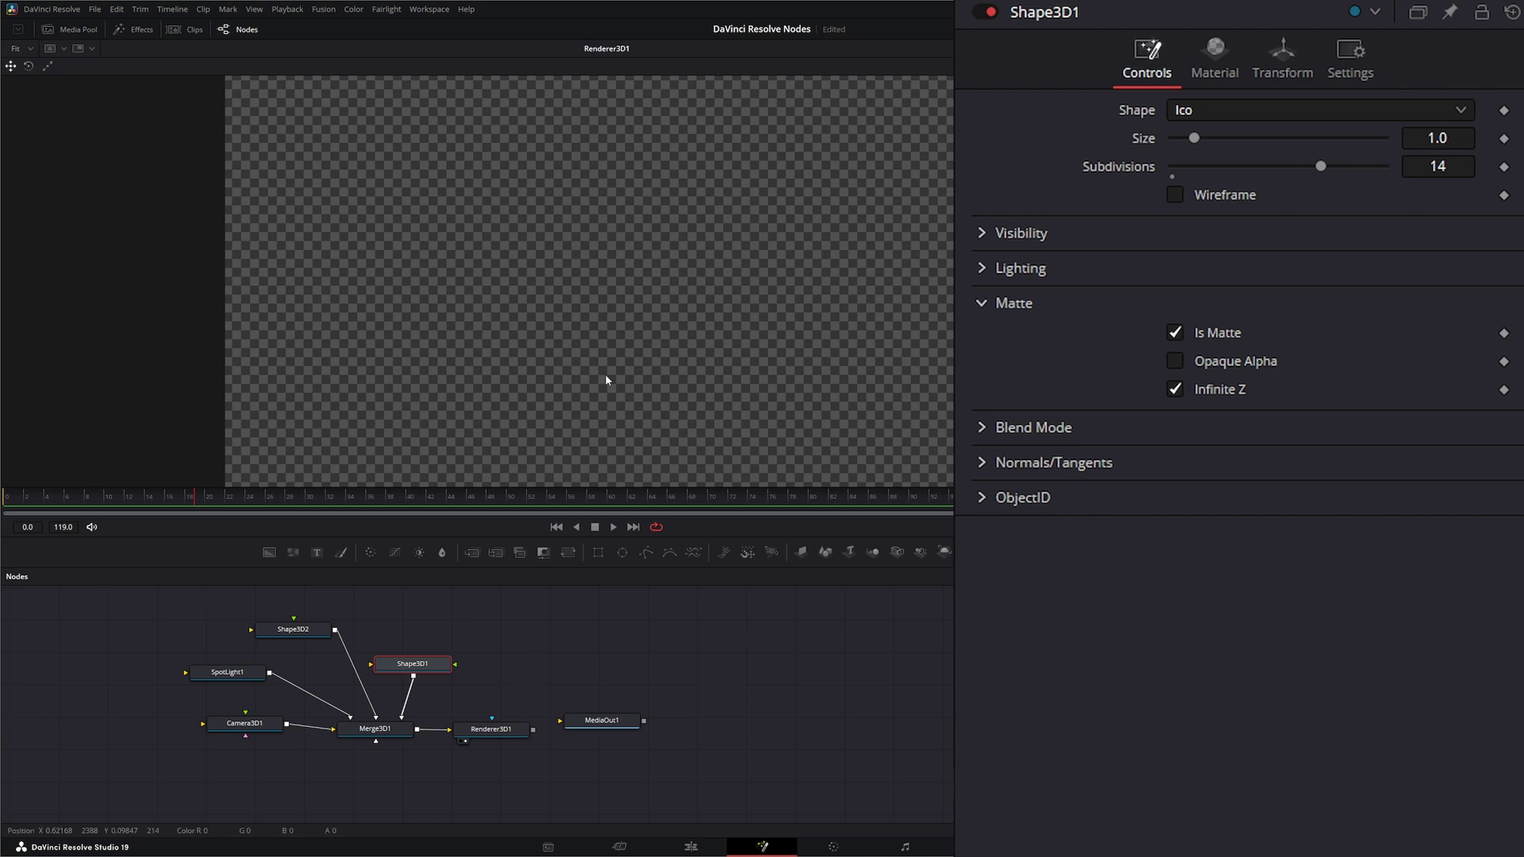
drag(394, 730, 421, 364)
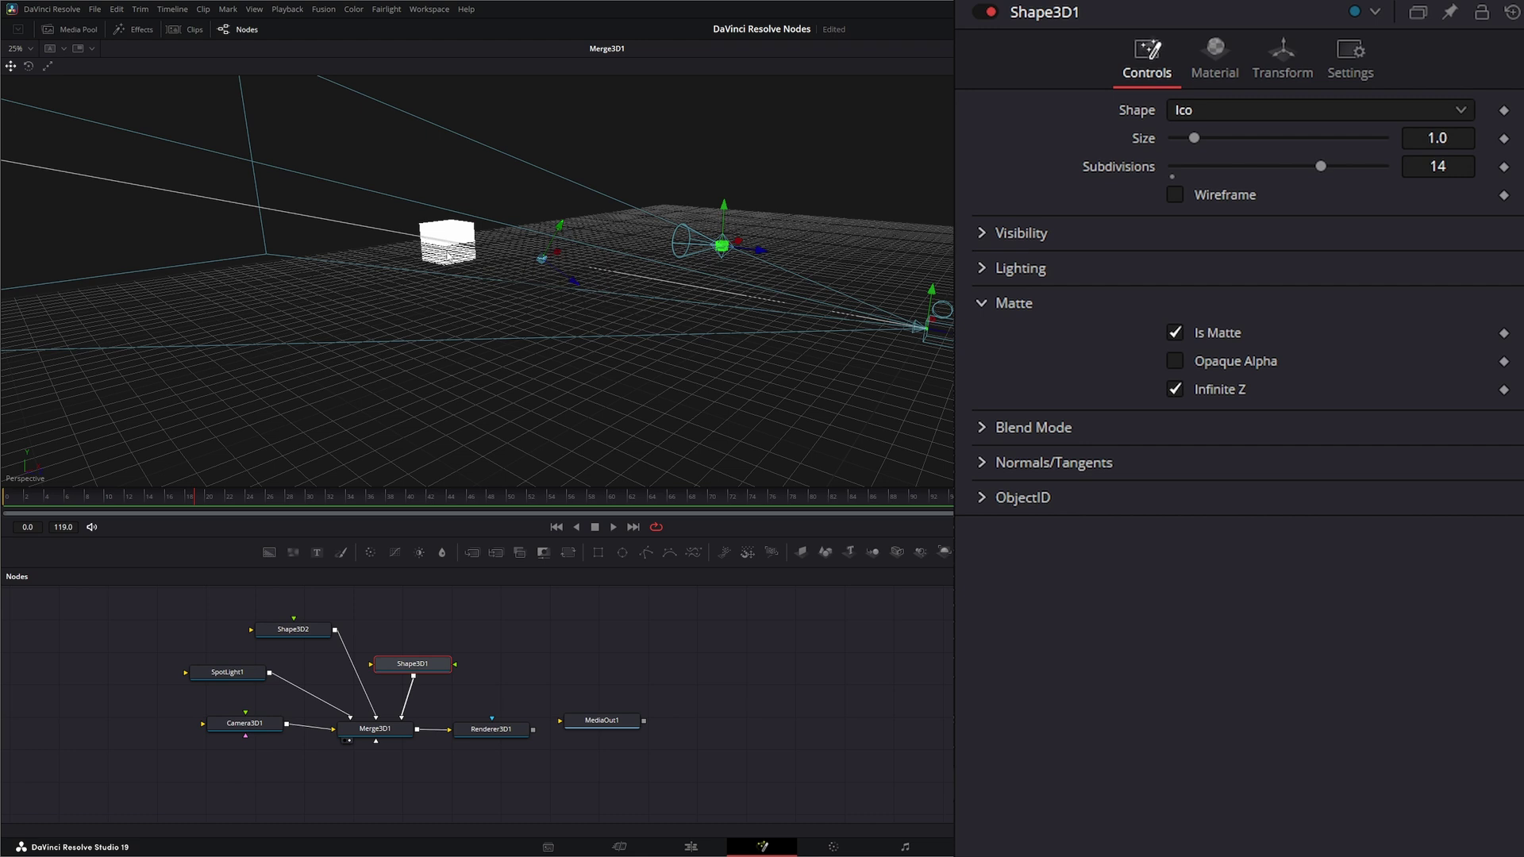
drag(490, 729, 549, 379)
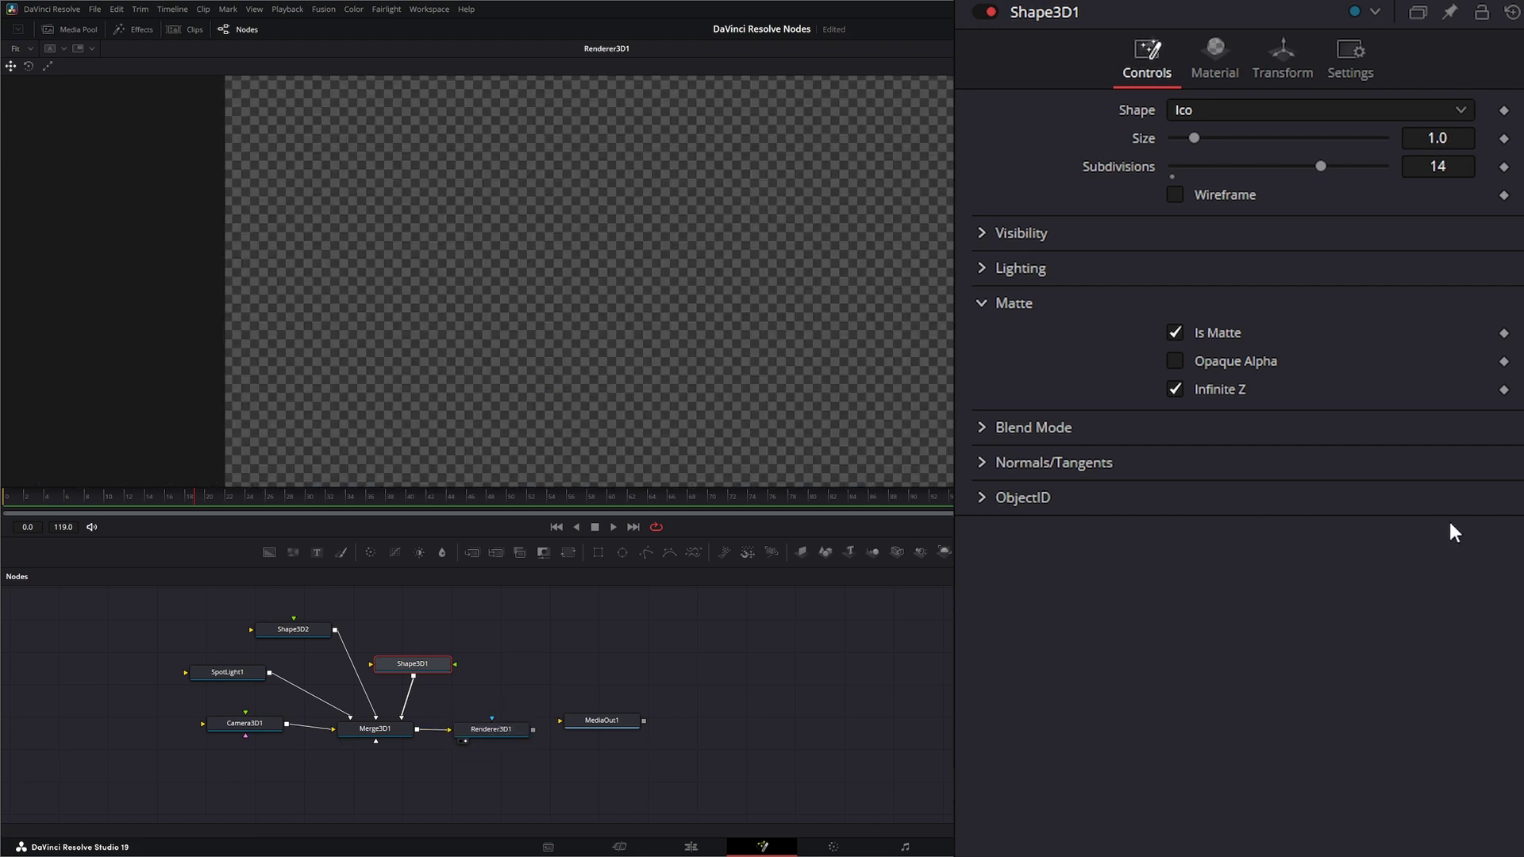
click(1175, 361)
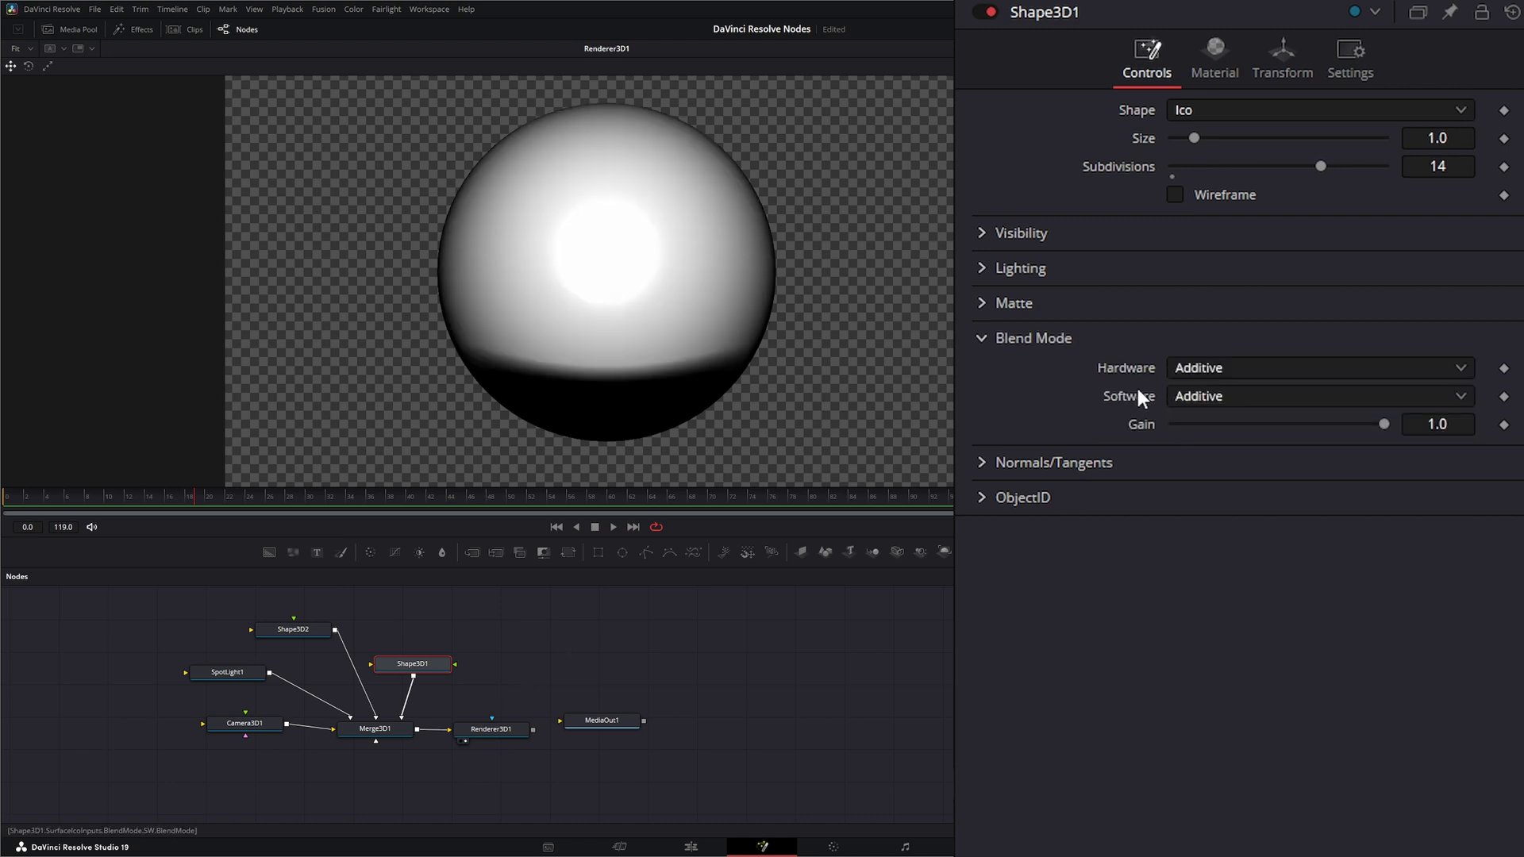
Step: Browse Shape3D1's hardware and software blend modes, try Screen as the software mode, and return it to Additive
click(1235, 368)
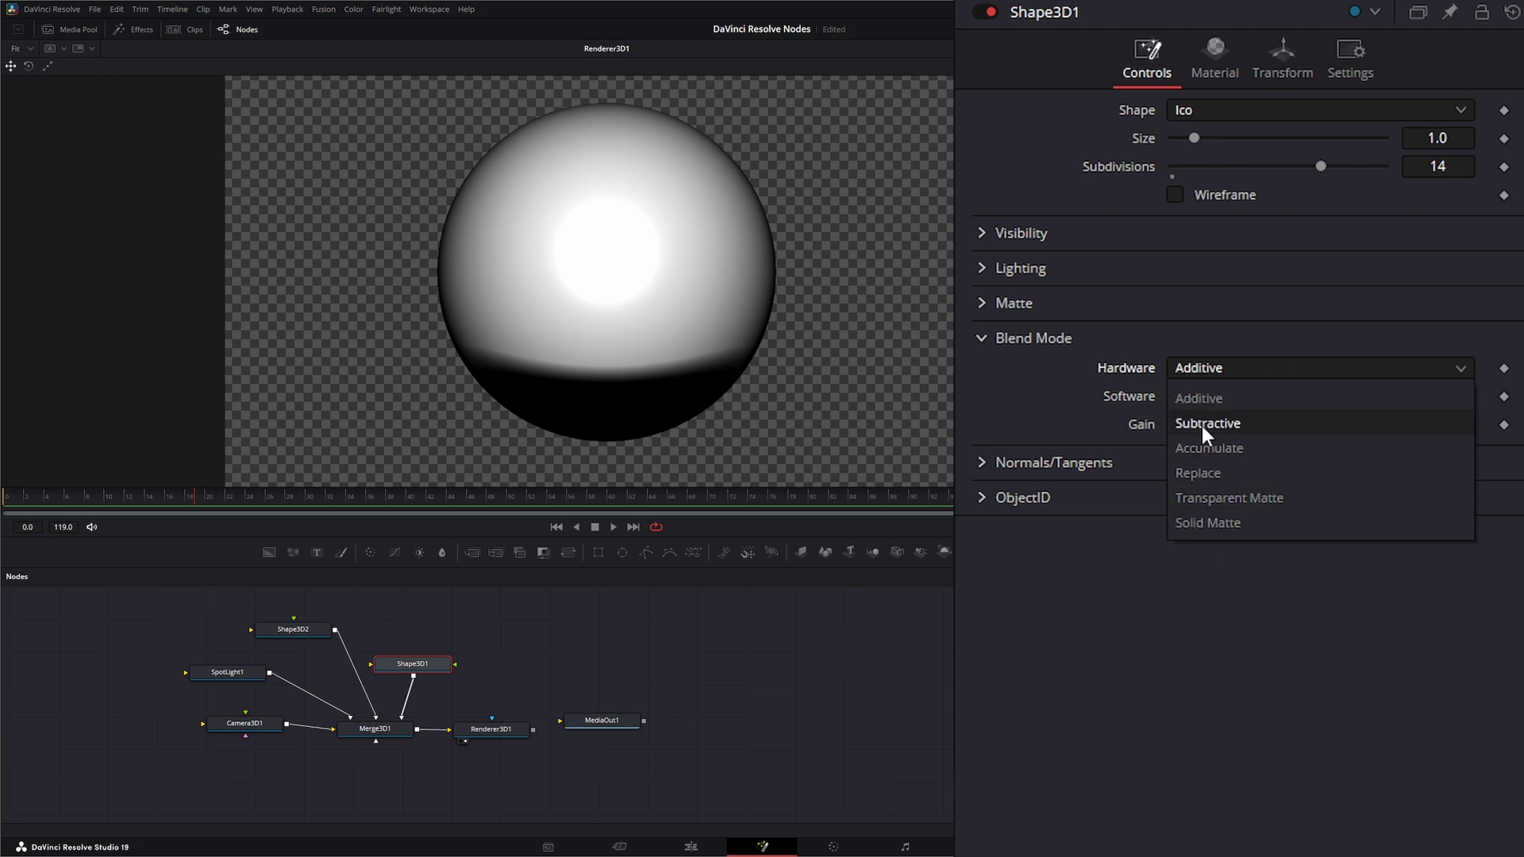
click(1145, 657)
click(1217, 397)
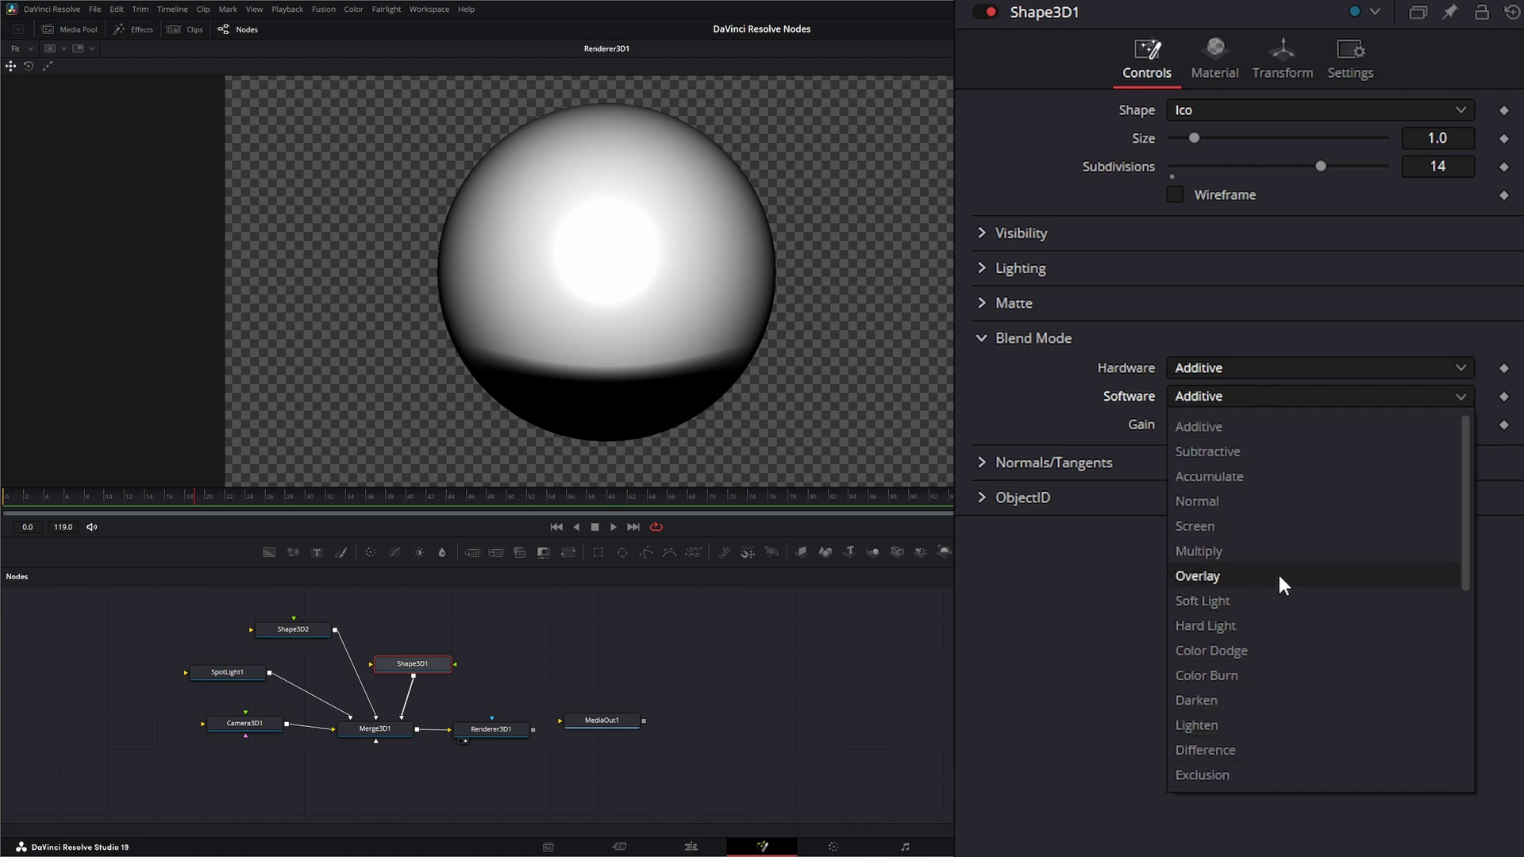
click(1251, 527)
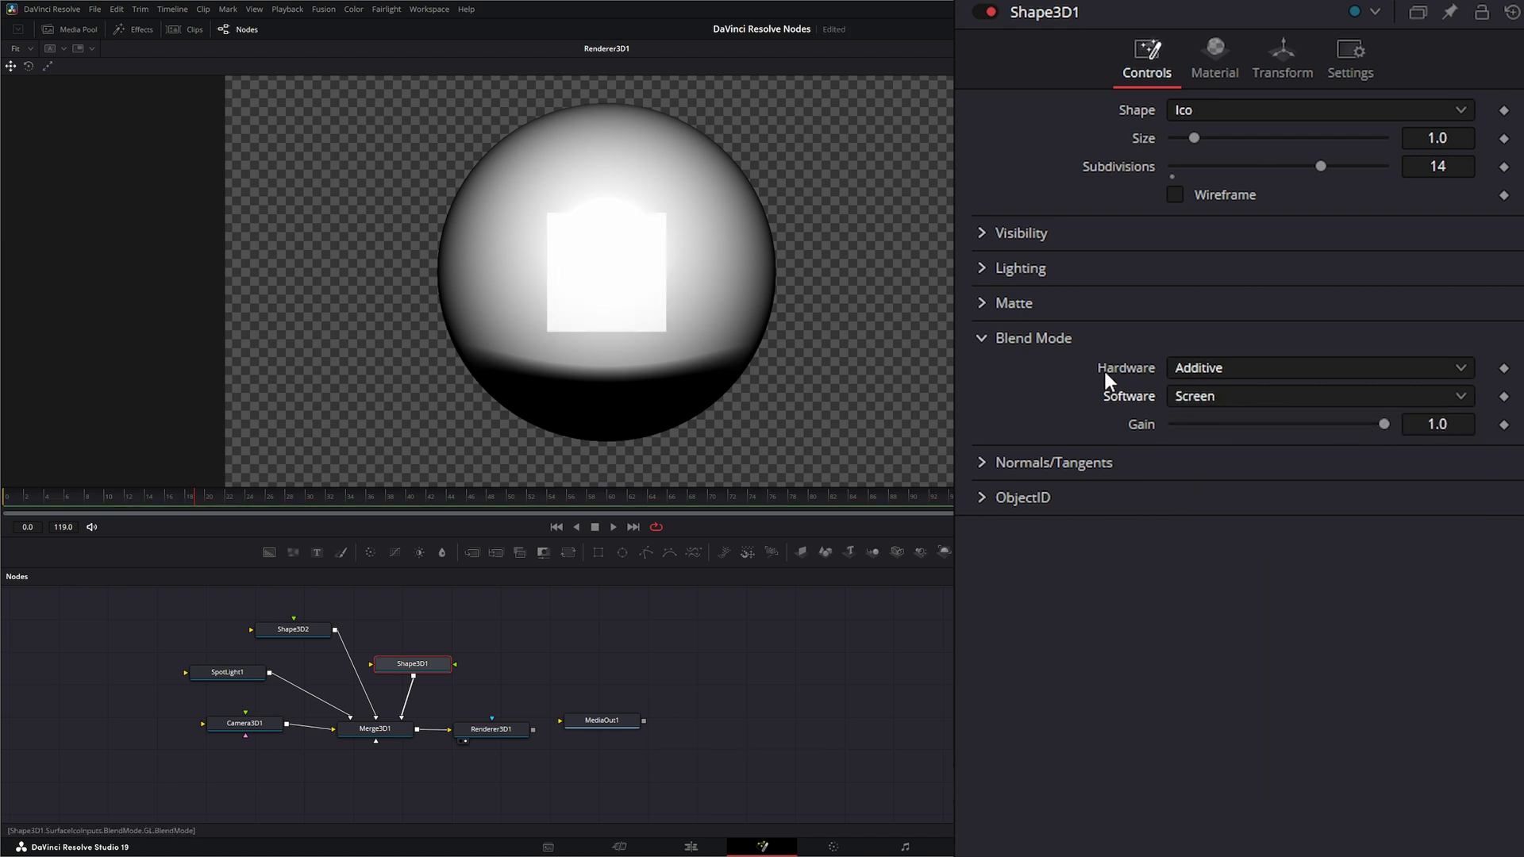
mouse_move(1384, 423)
mouse_down()
mouse_move(1222, 419)
mouse_move(1404, 414)
mouse_up()
click(1203, 397)
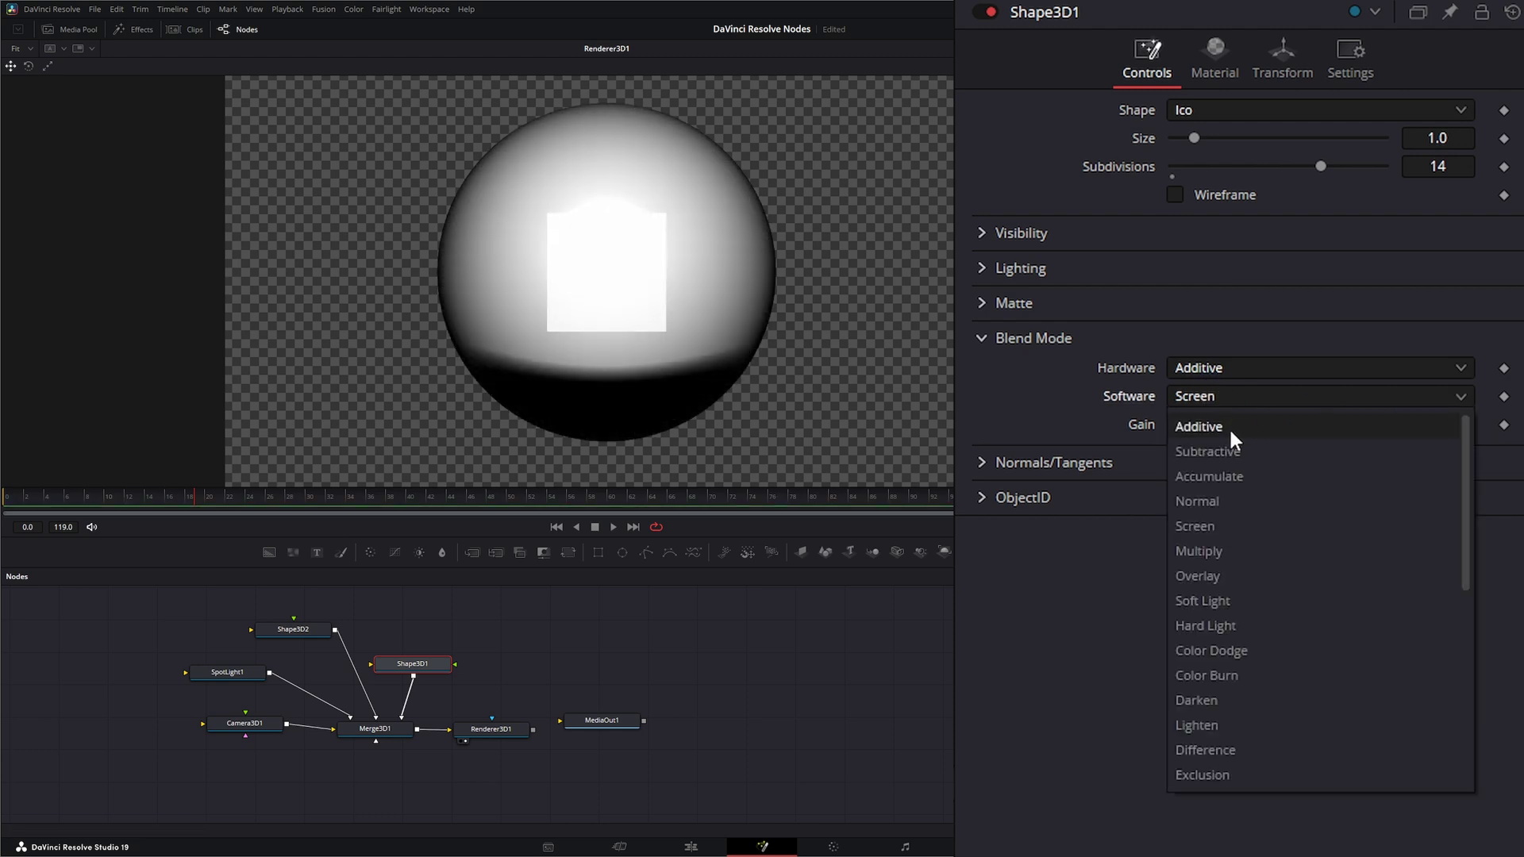
click(1228, 426)
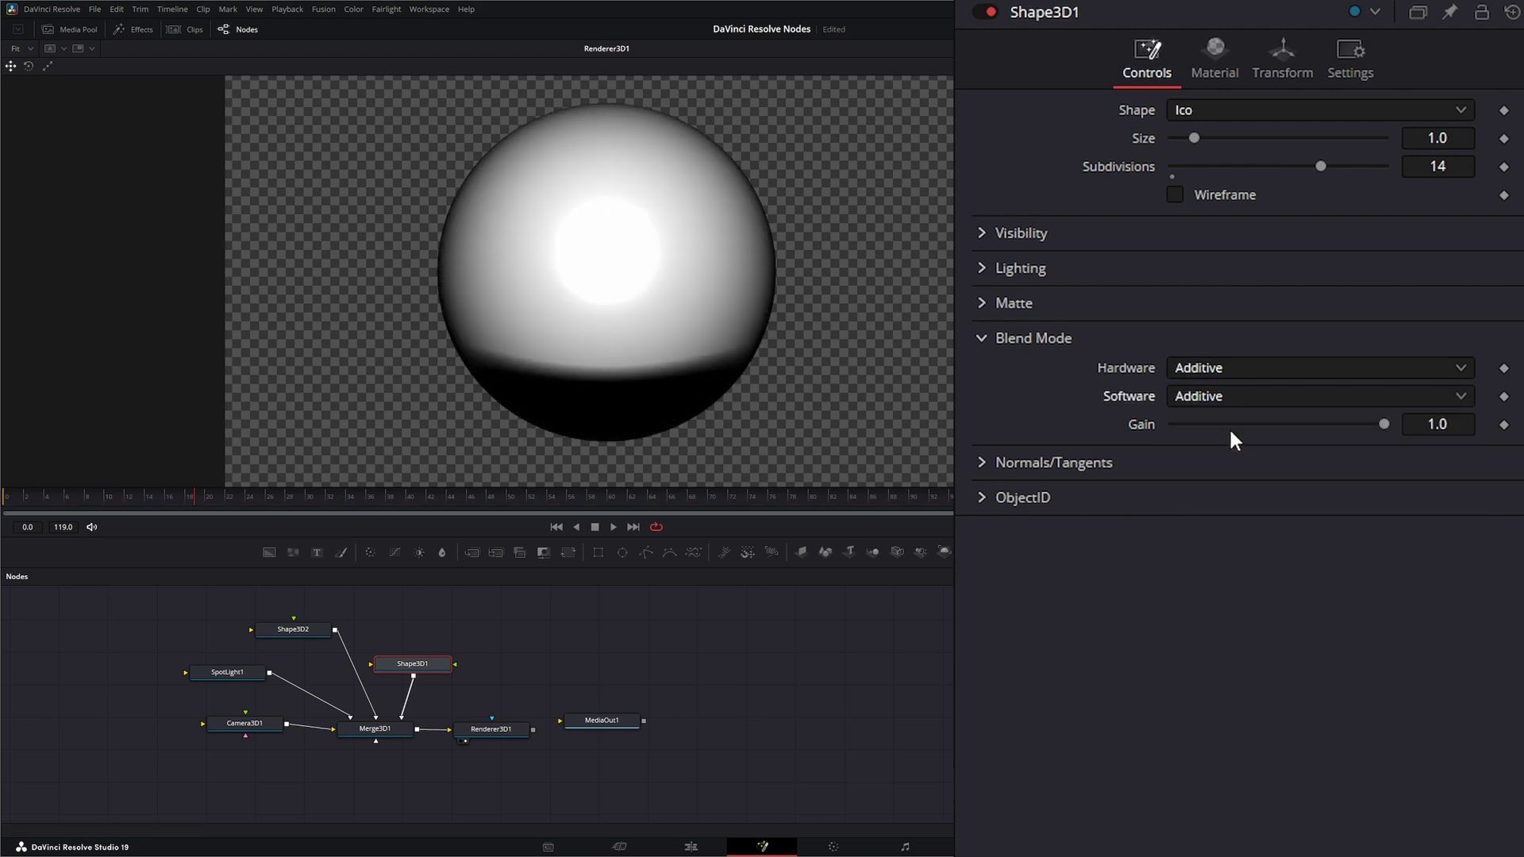
click(981, 338)
Step: View Merge3D1, show Shape3D1's normals and tangents, and set their scale to 5.26
click(990, 376)
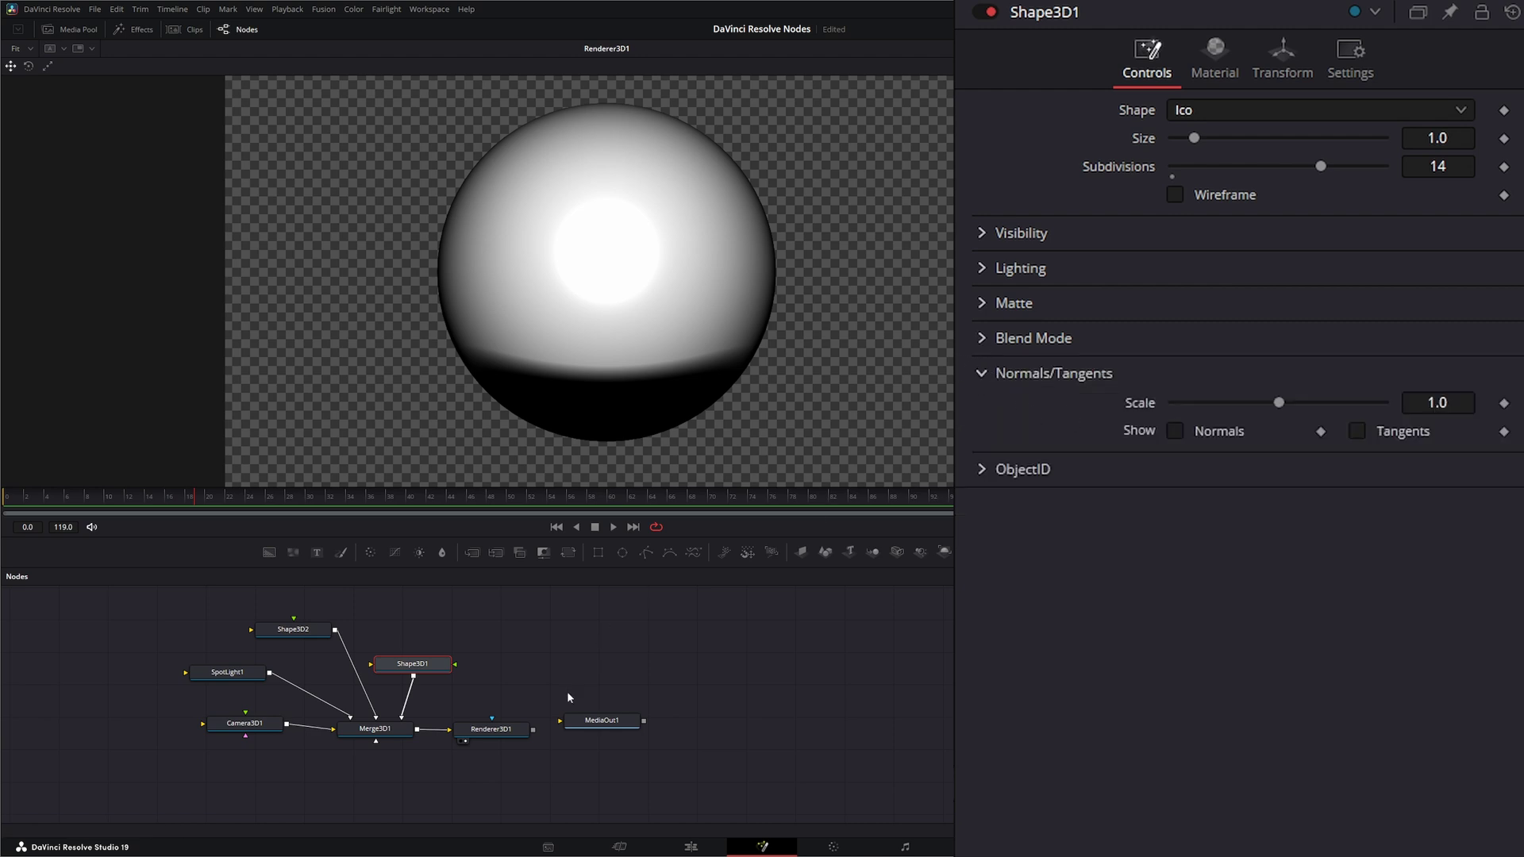
drag(418, 727, 428, 370)
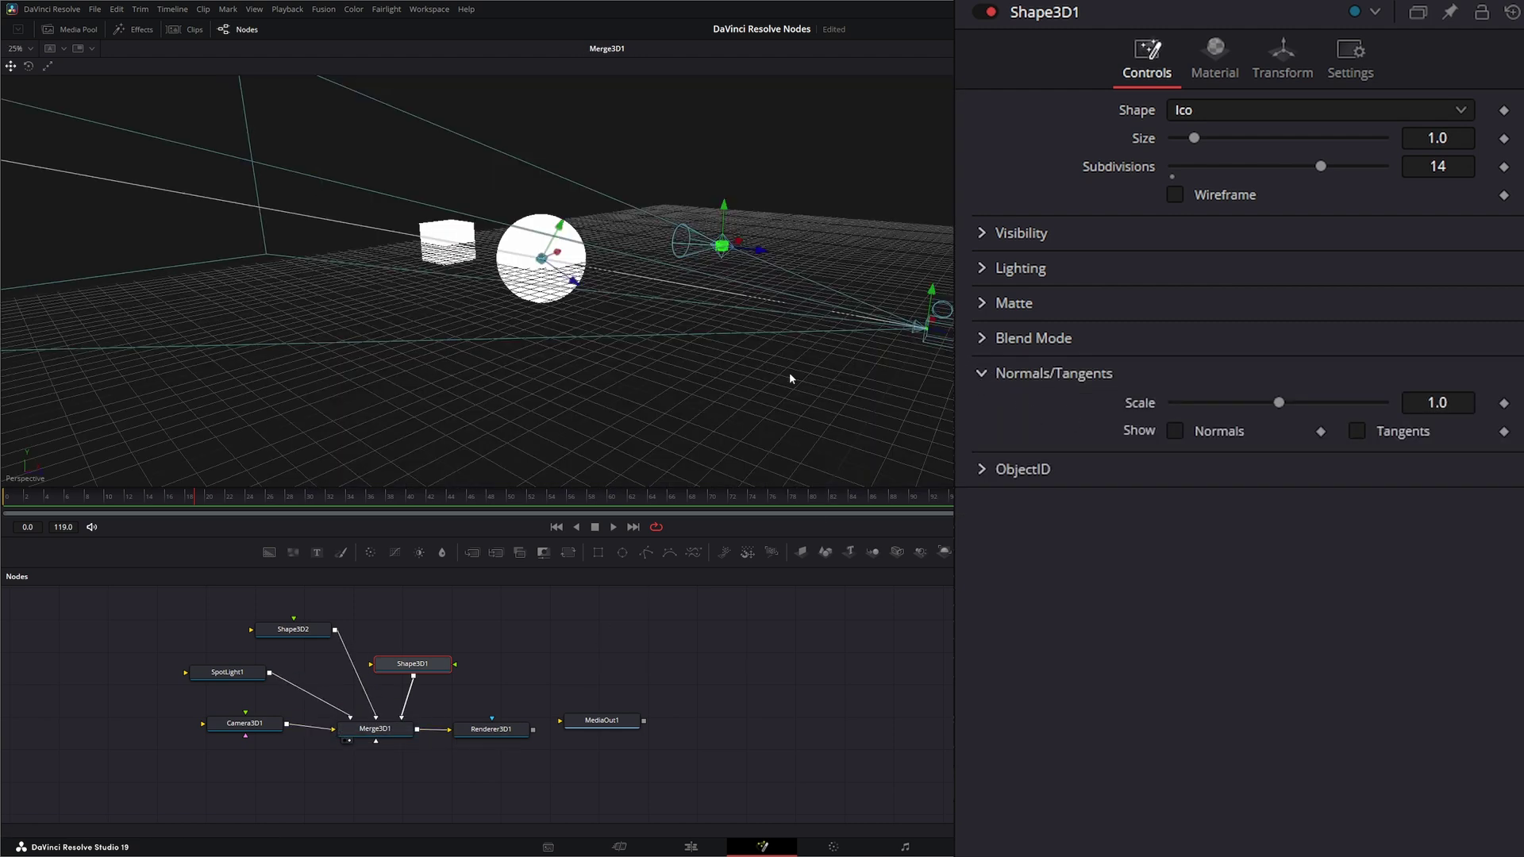
click(1178, 428)
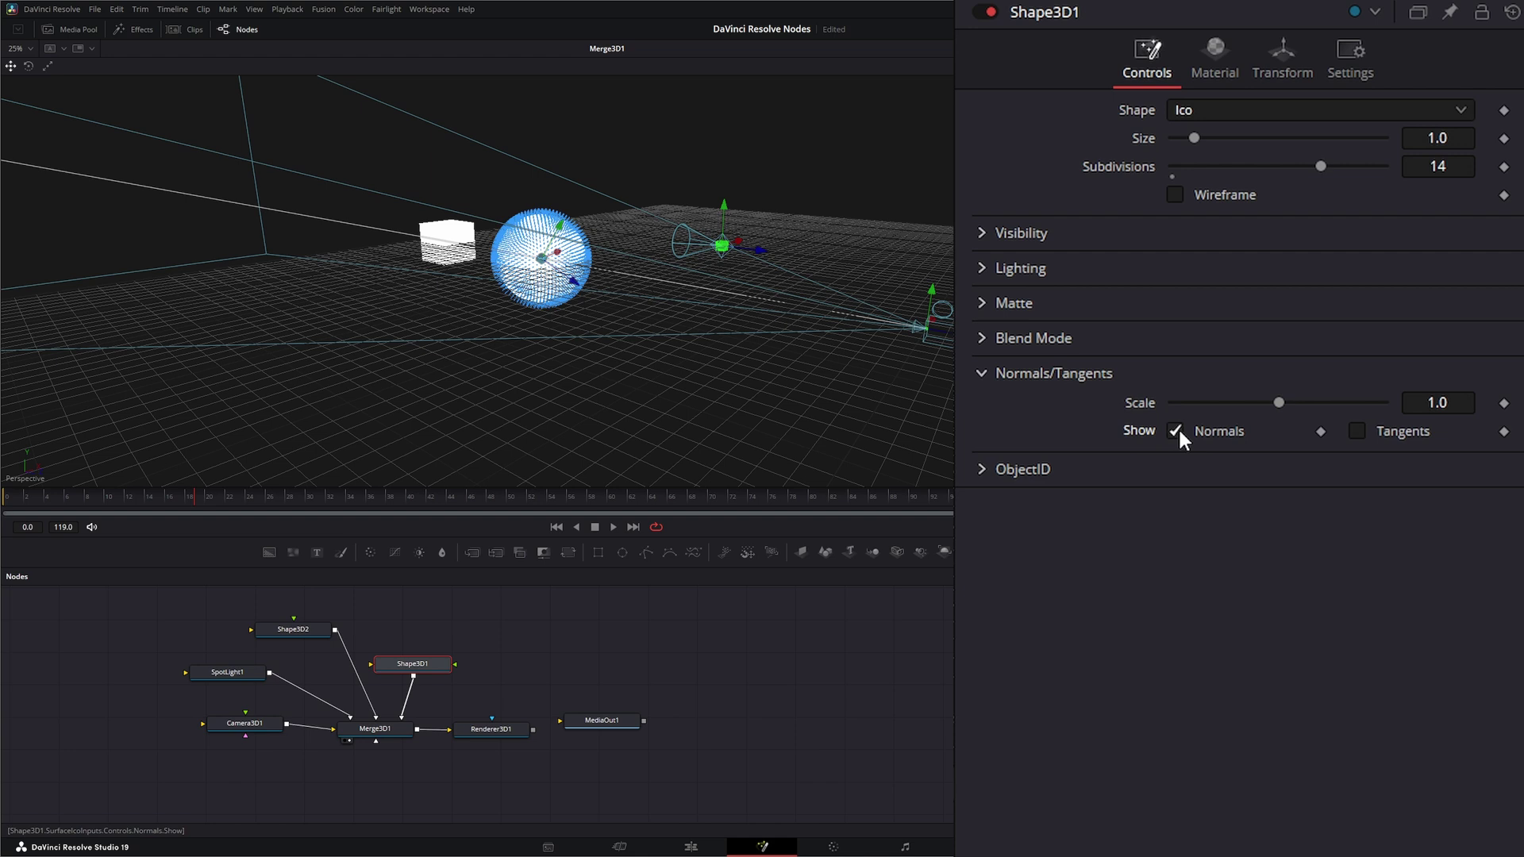
click(1356, 429)
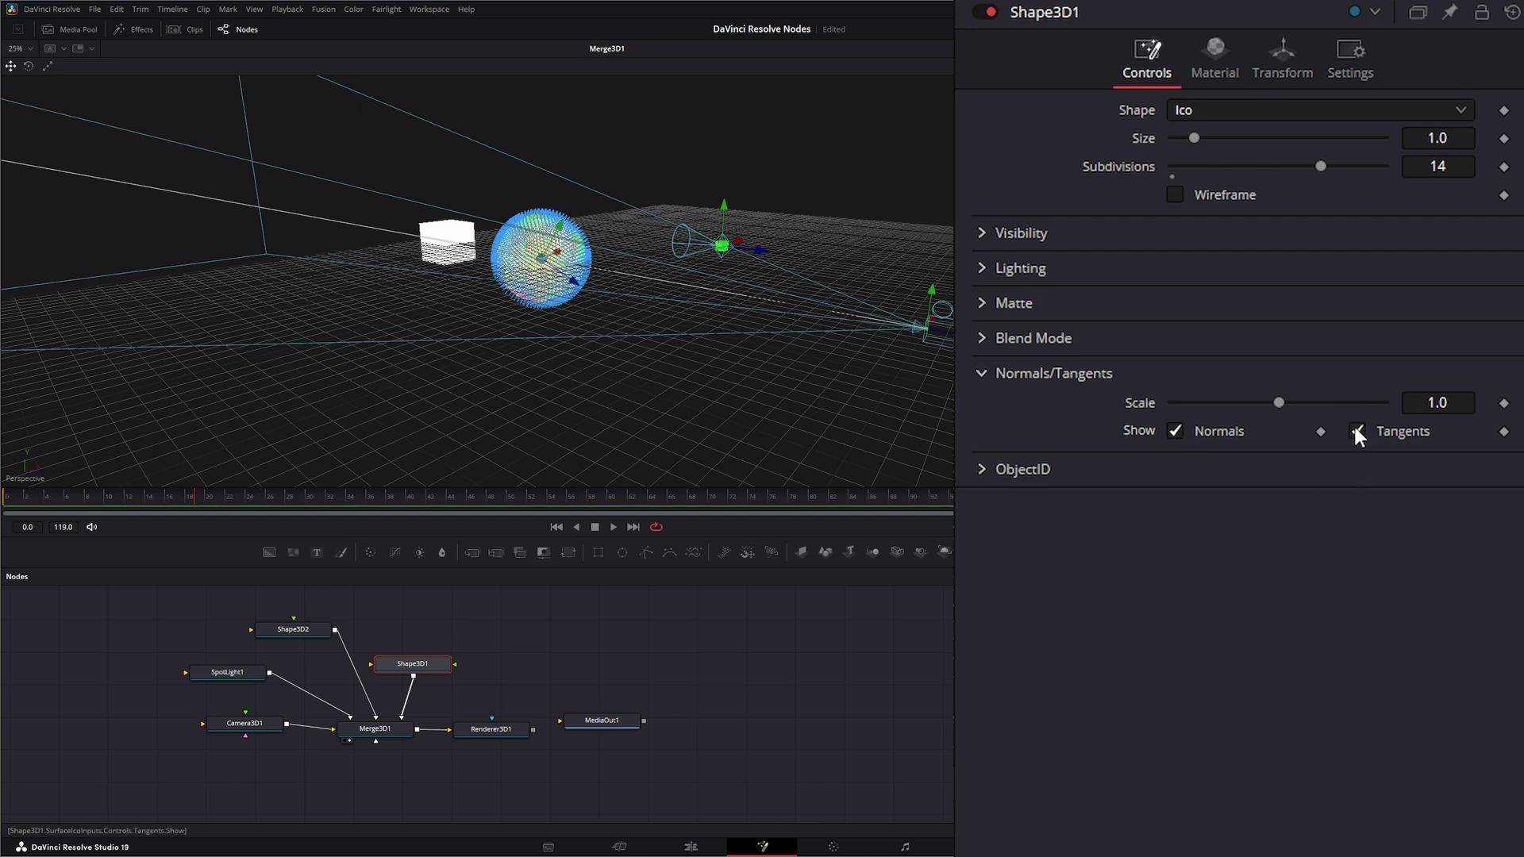
scroll(555, 299, up, 8)
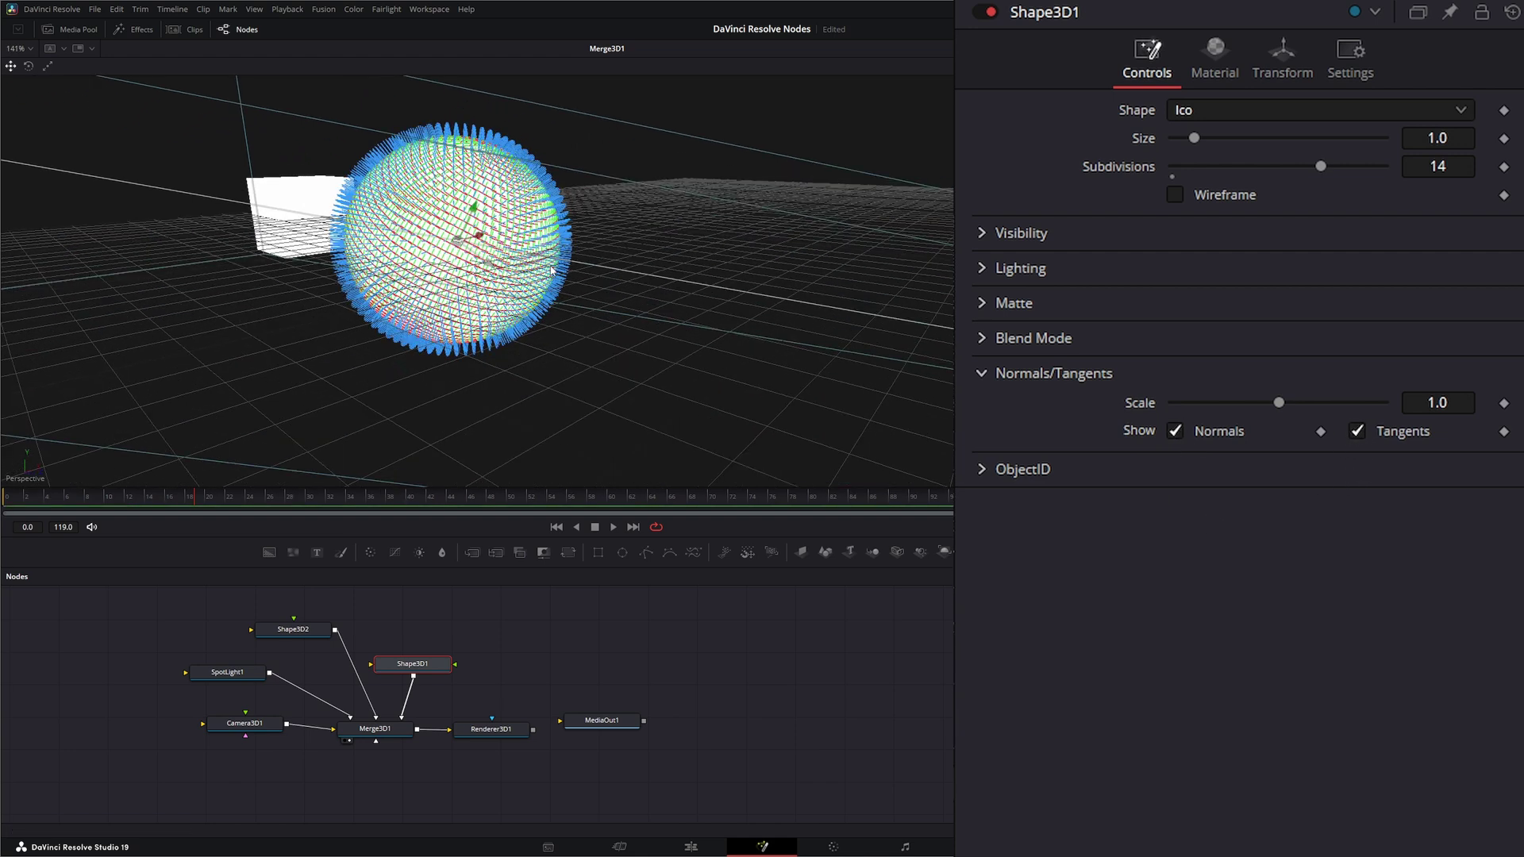
drag(1283, 401, 1332, 402)
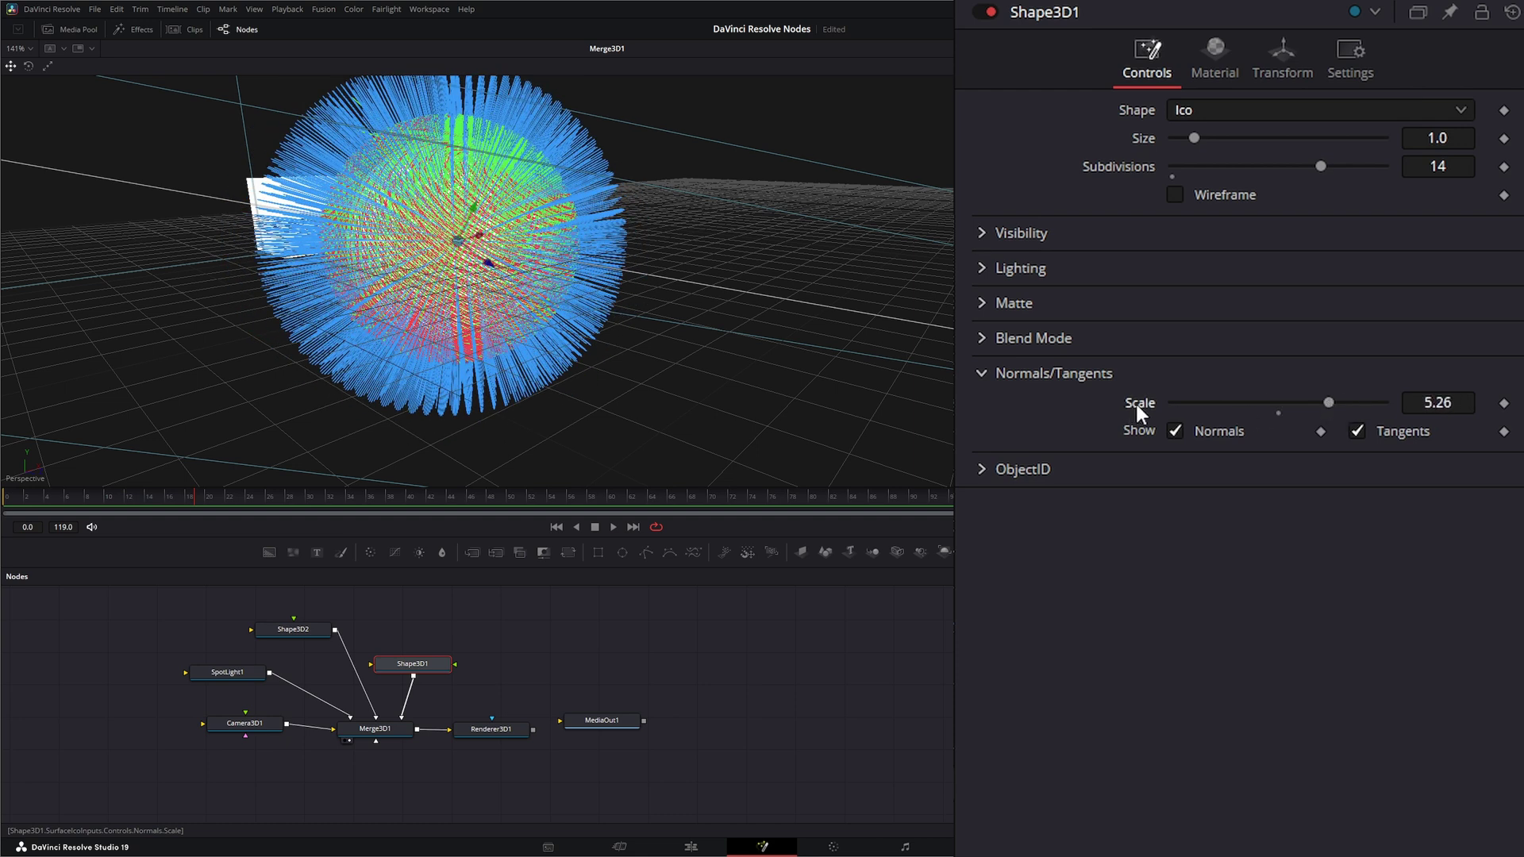
Step: Reset the scale and hide Shape3D1's normals and tangents, and look at its ObjectID setting
double_click(1136, 404)
click(1357, 431)
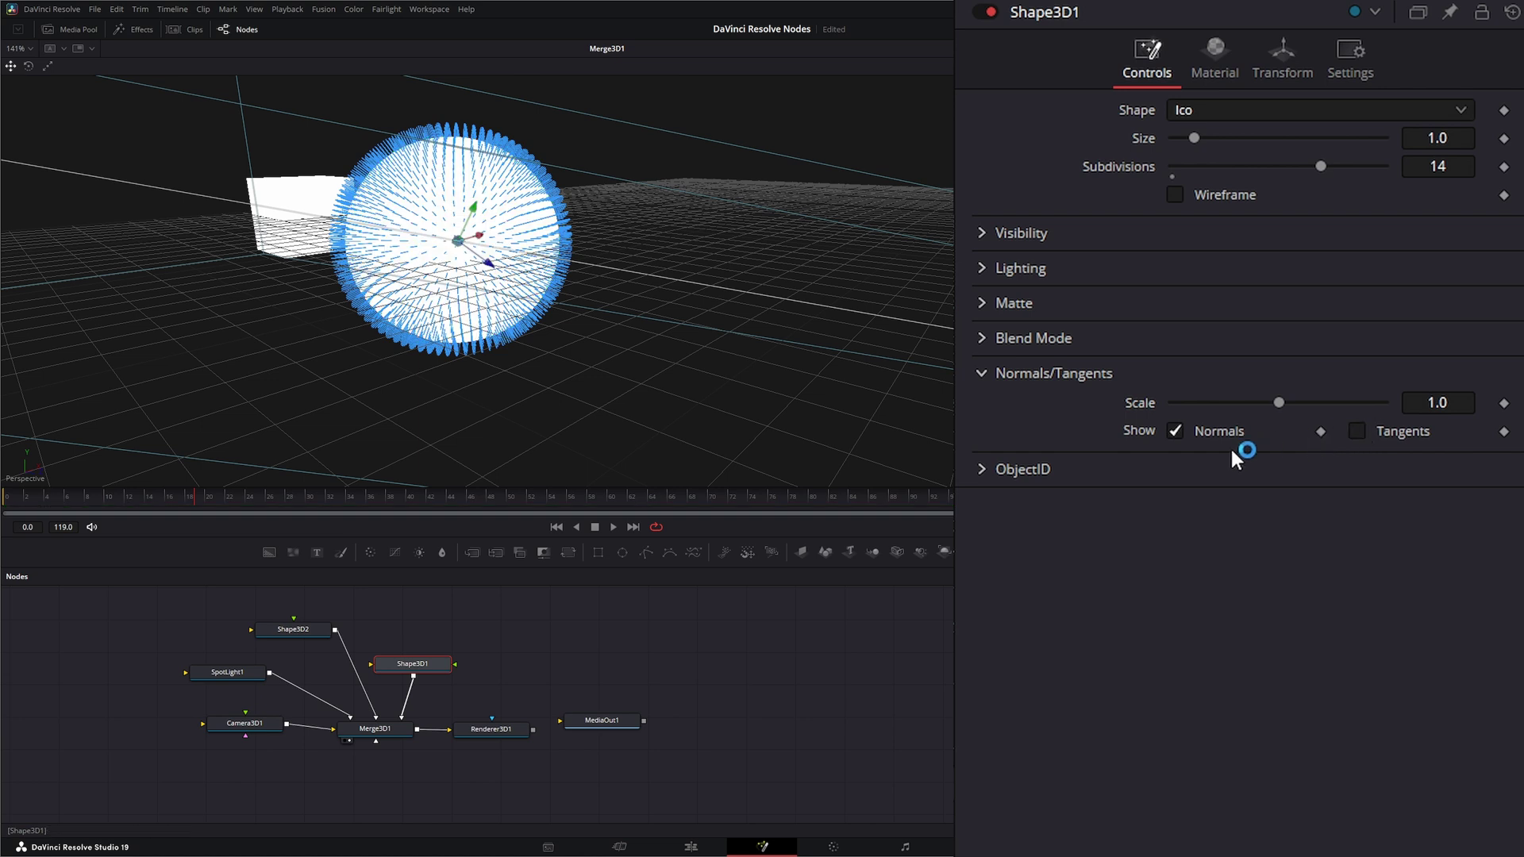
click(1176, 430)
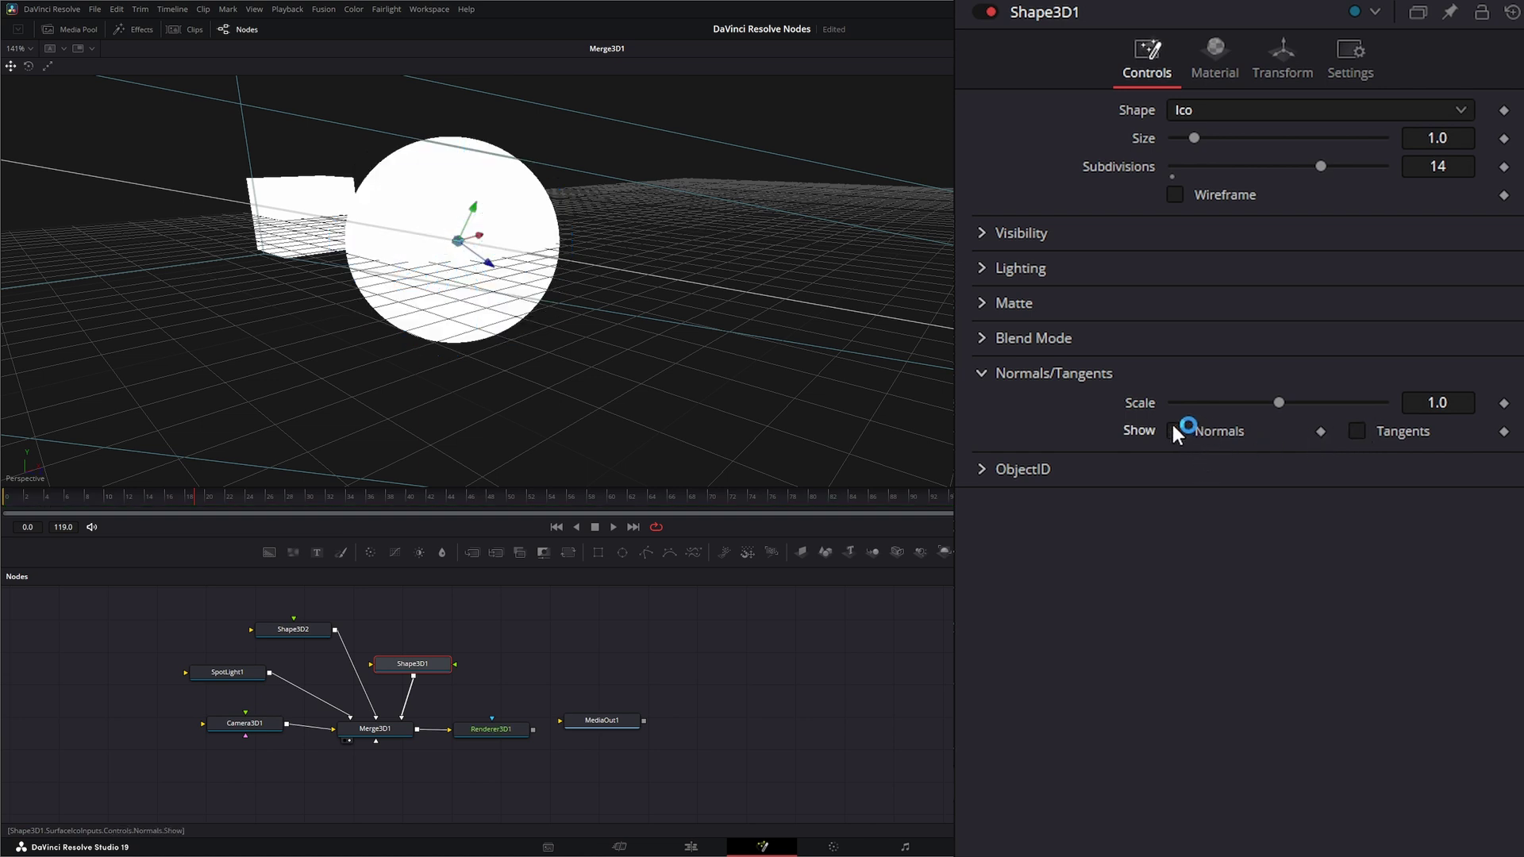
click(995, 378)
click(987, 407)
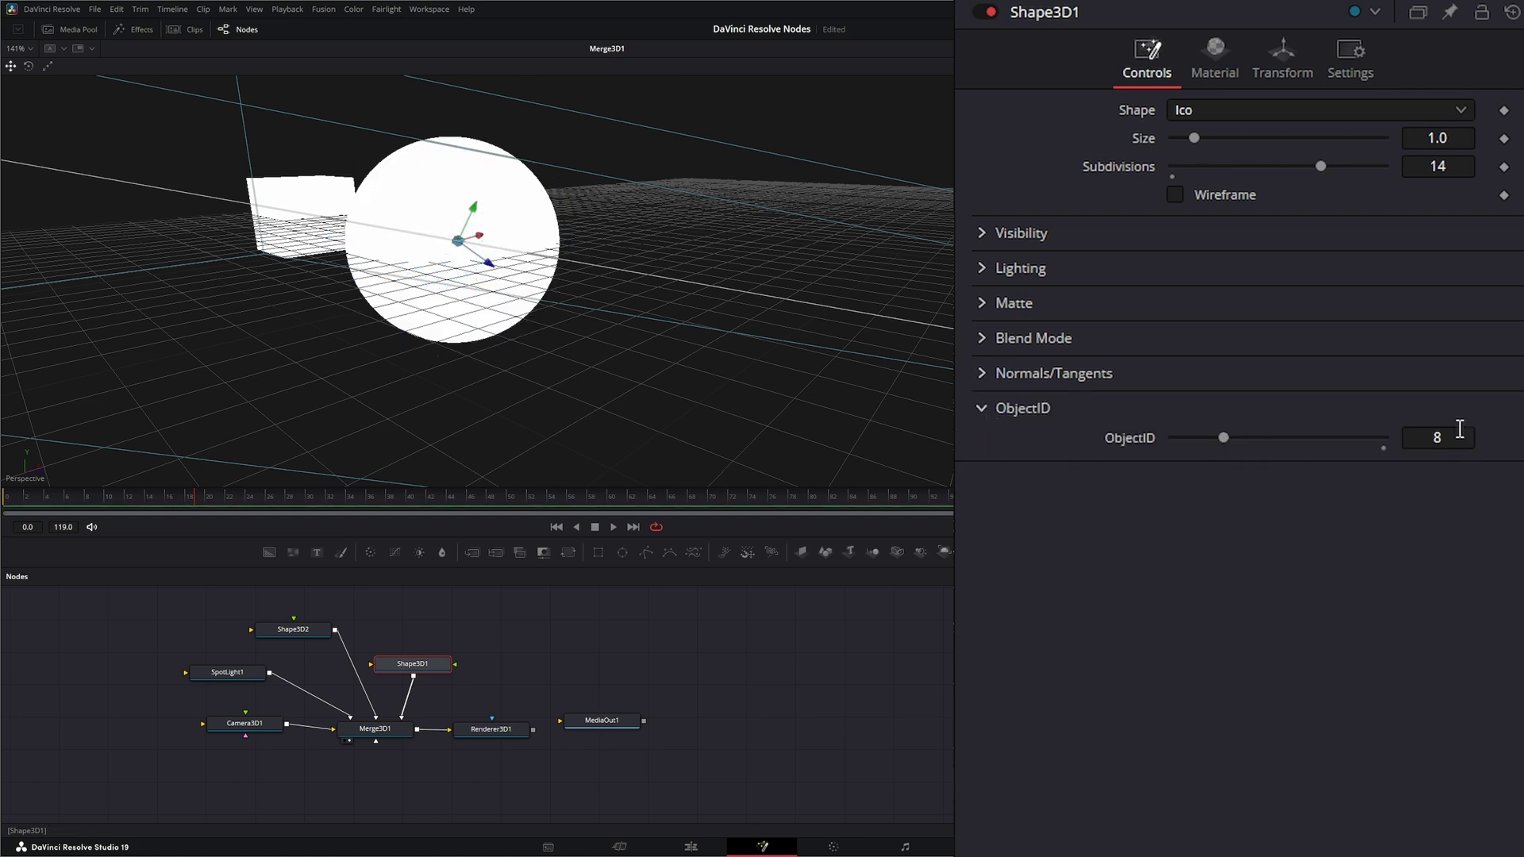
click(983, 406)
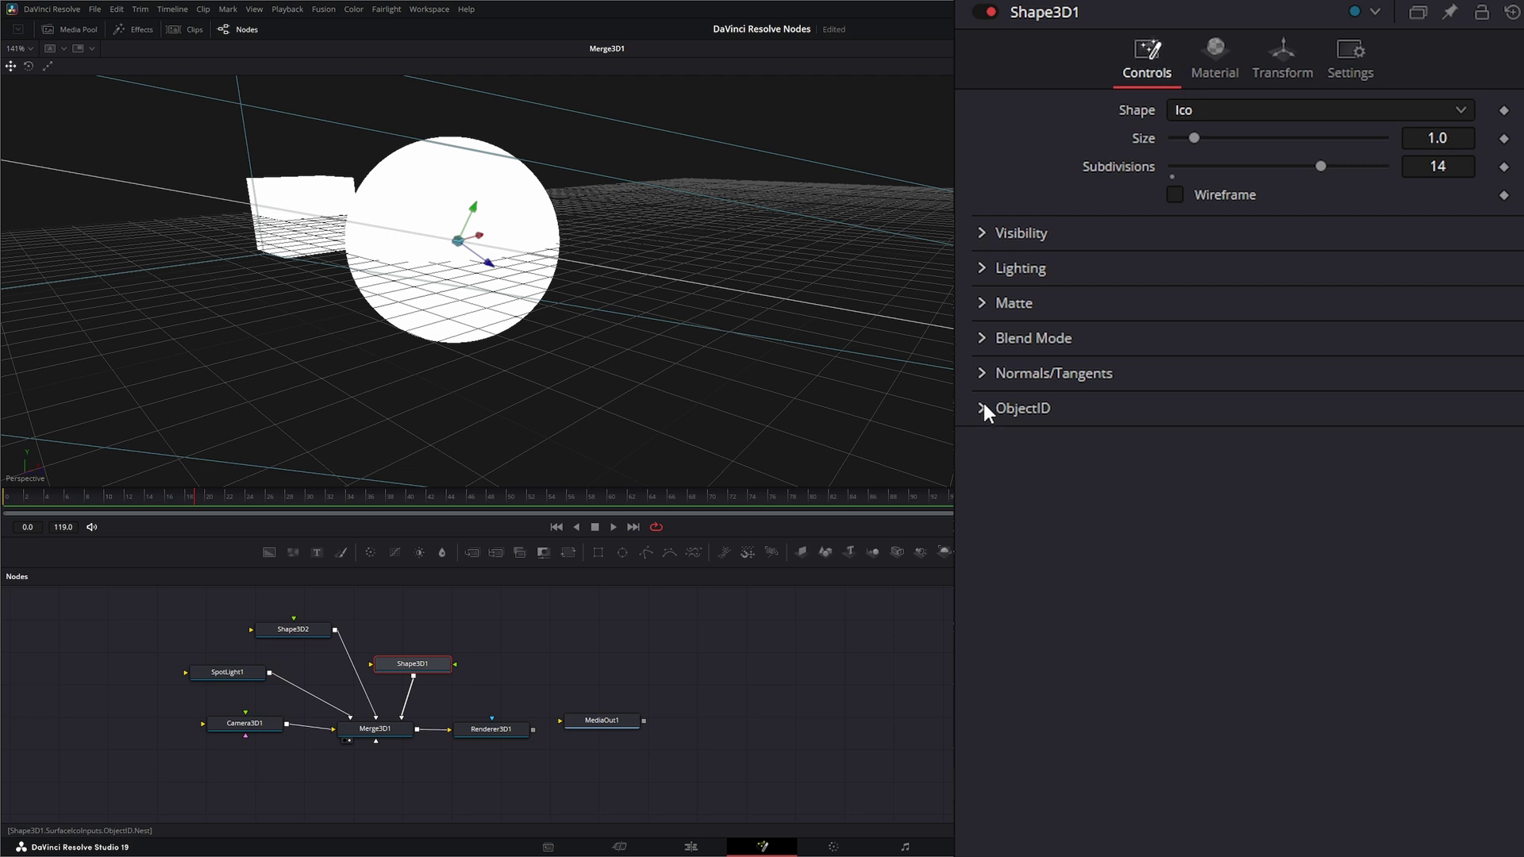
Step: Set Shape3D1's diffuse color to light cyan (Red about 0.294, Green 1.0, Blue 1.0) and view Renderer3D1's output
click(1208, 62)
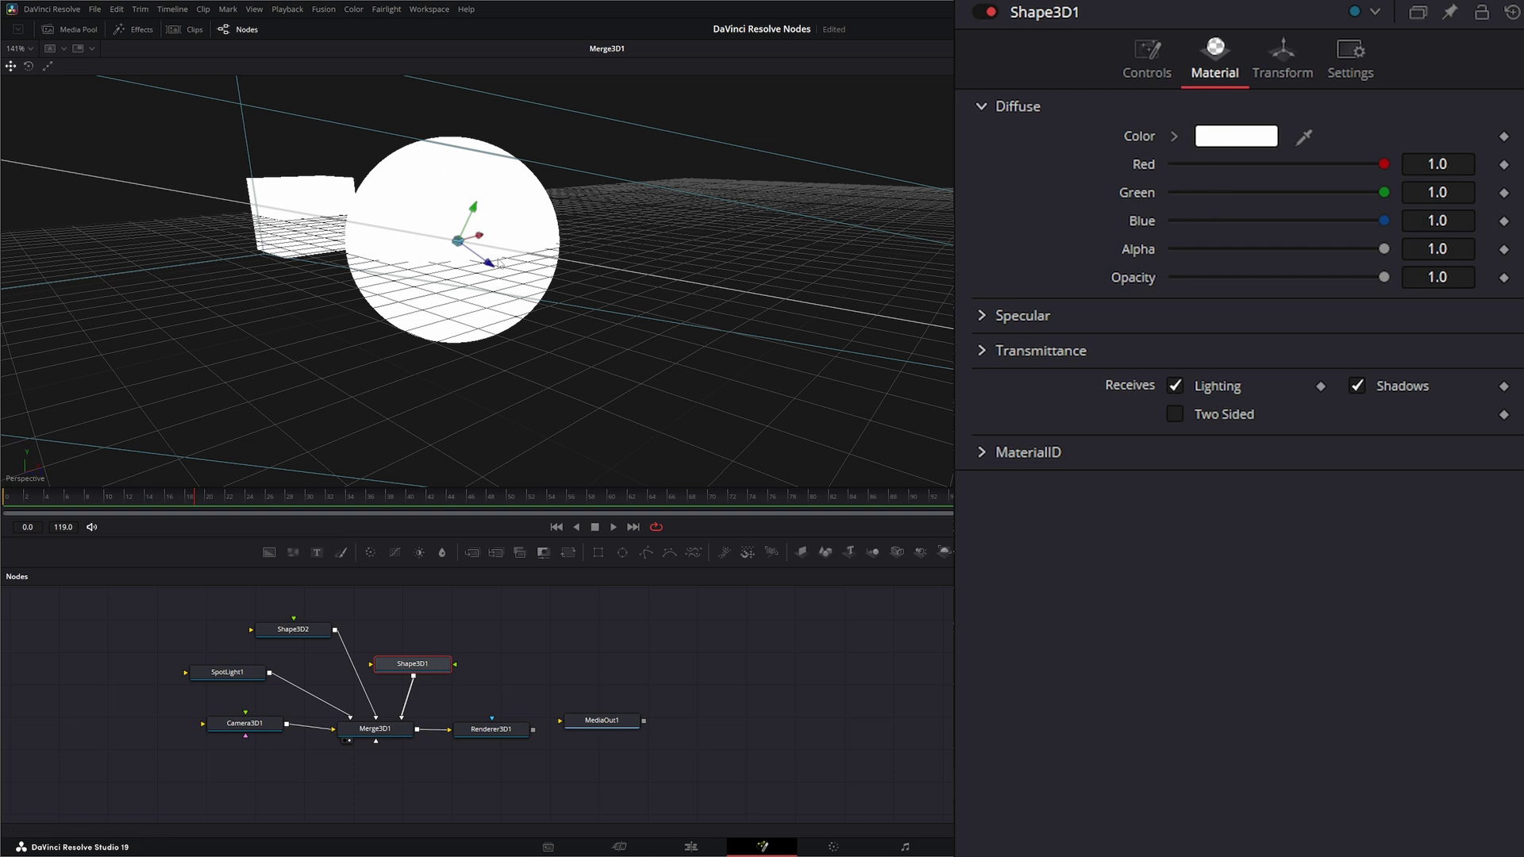
click(1243, 141)
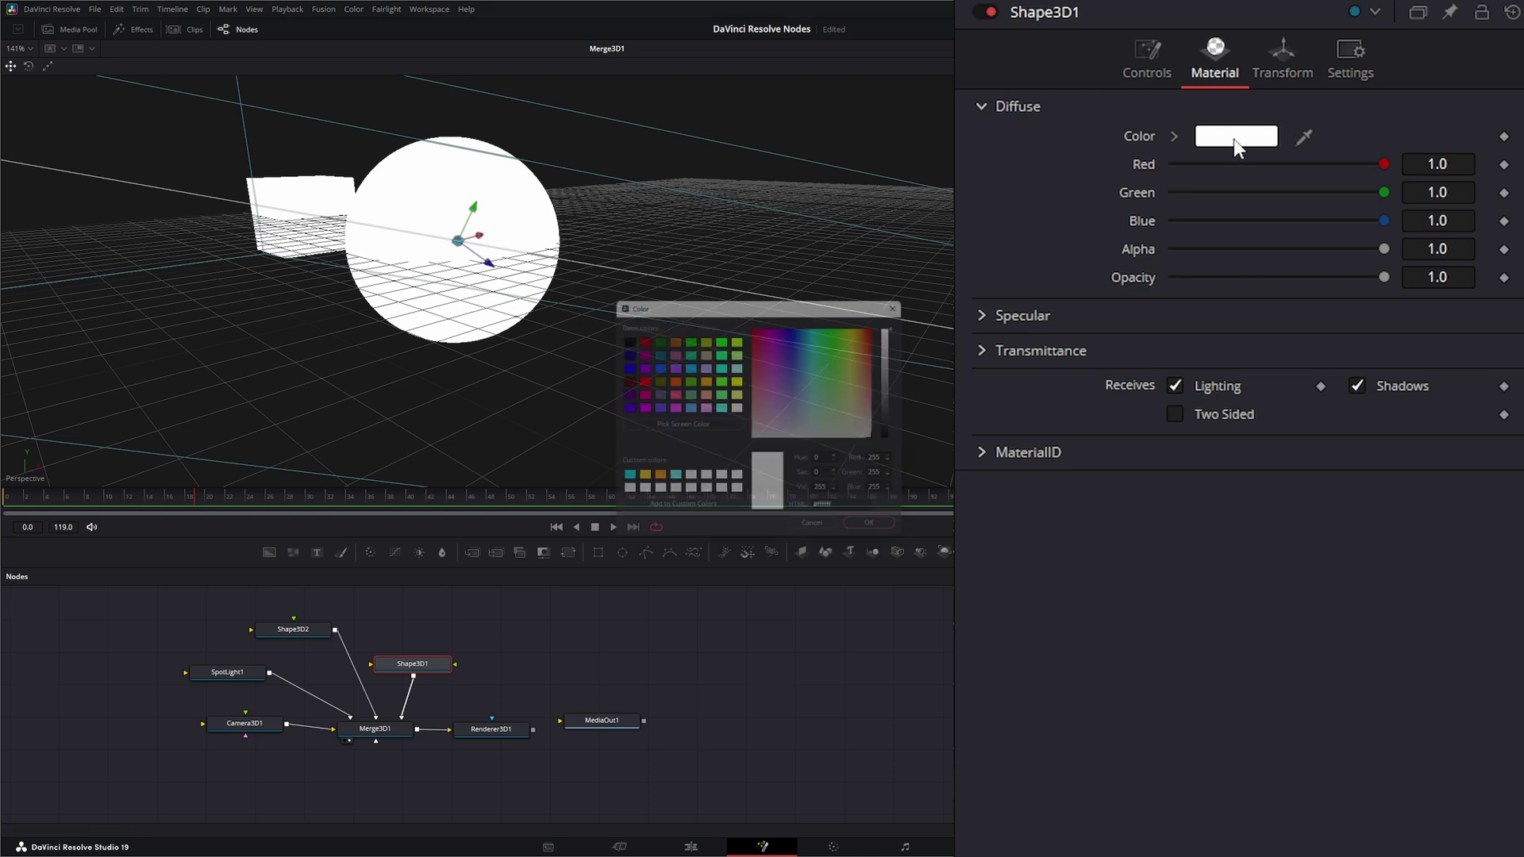
click(819, 357)
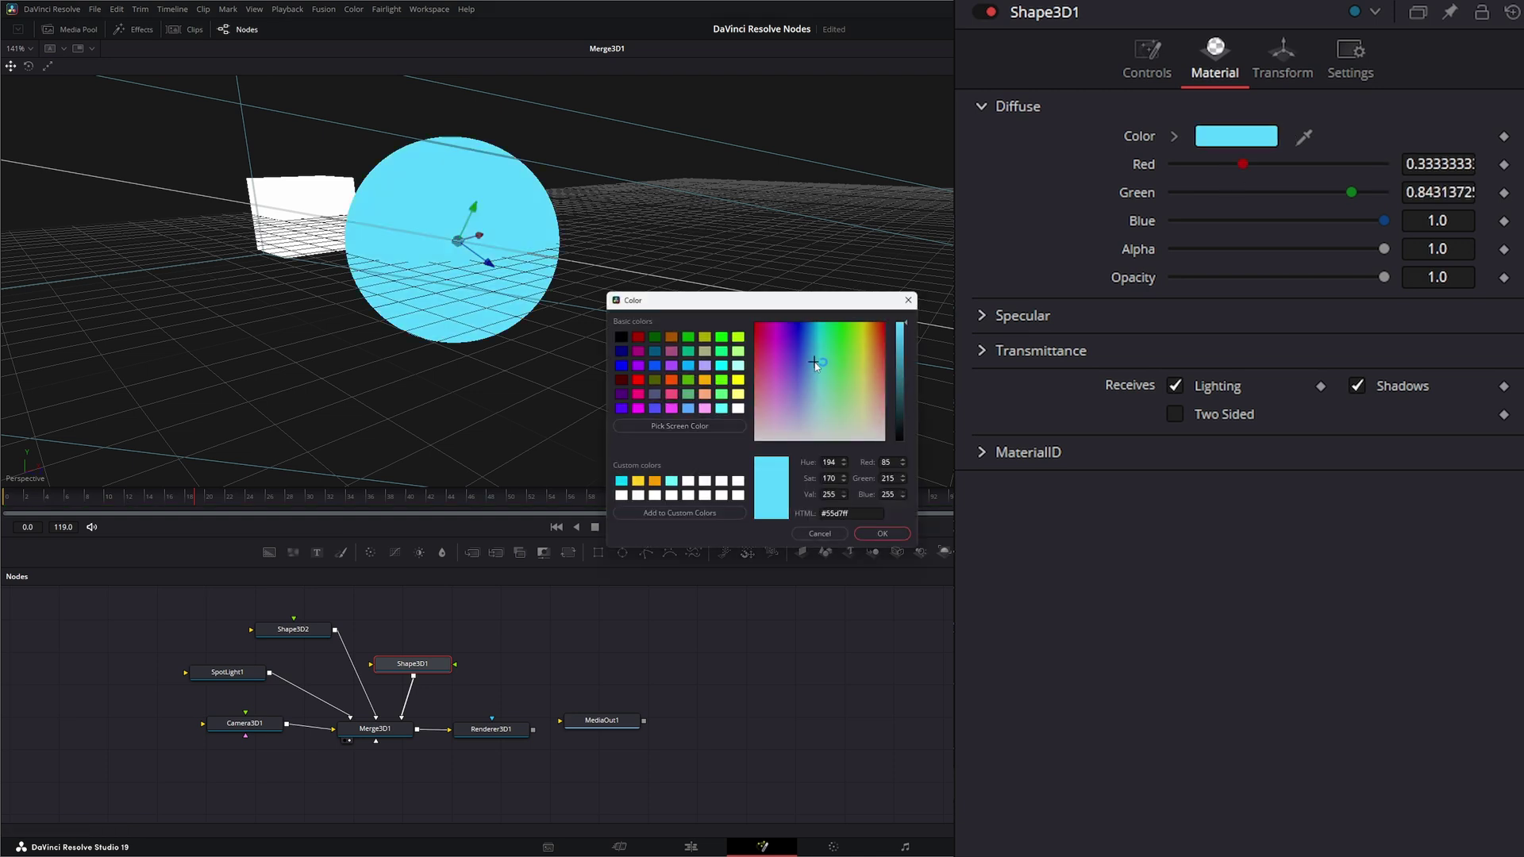
click(887, 532)
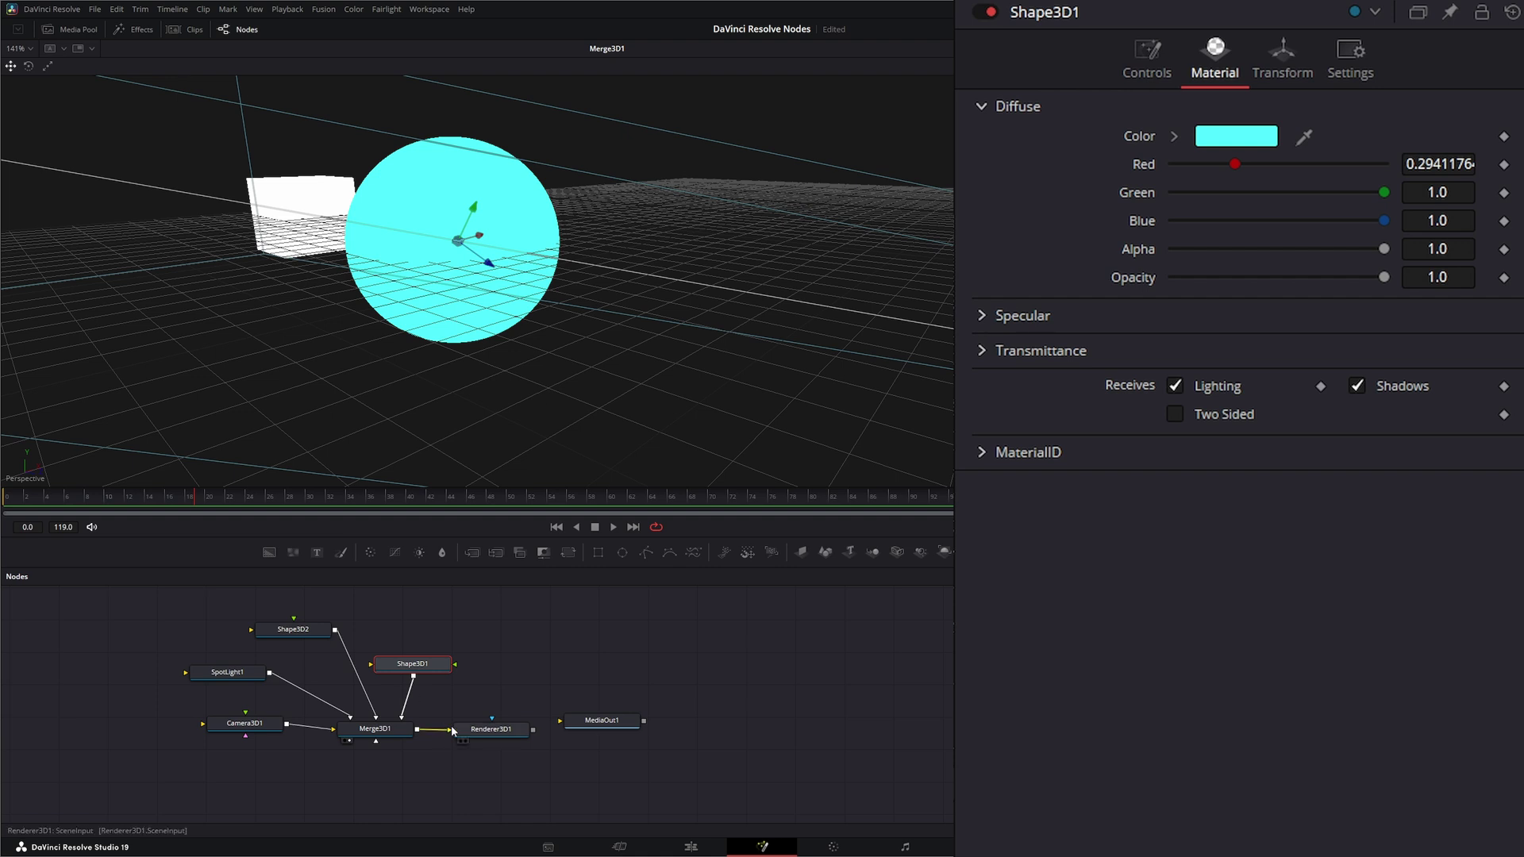
drag(490, 728, 509, 348)
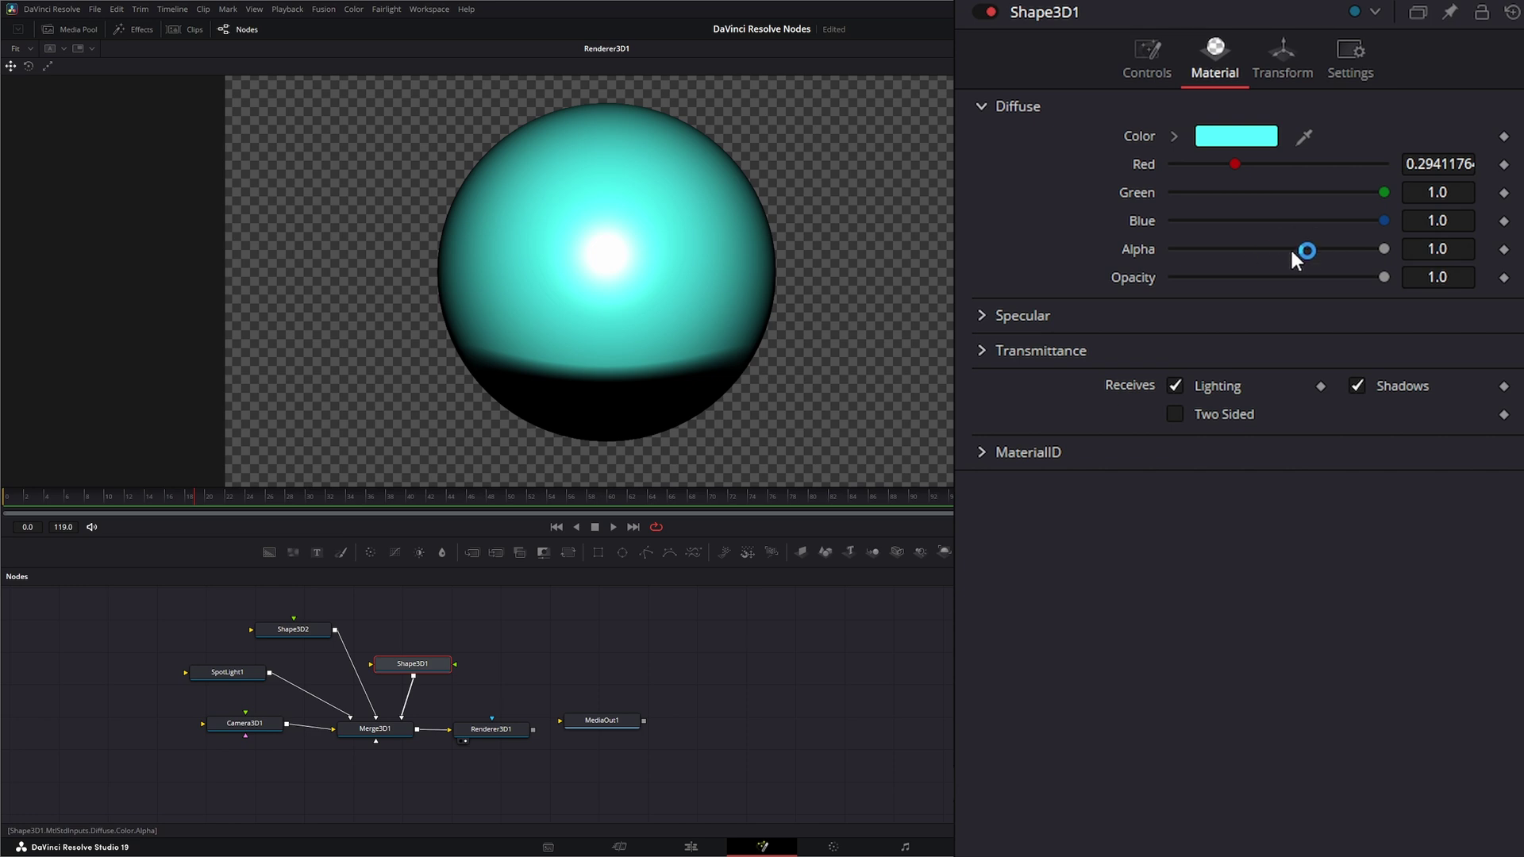
Step: Try a diffuse Alpha of 0.535 on Shape3D1, disconnecting Shape3D2 from Merge3D1 before making the sphere fully opaque again
drag(1384, 249, 1284, 250)
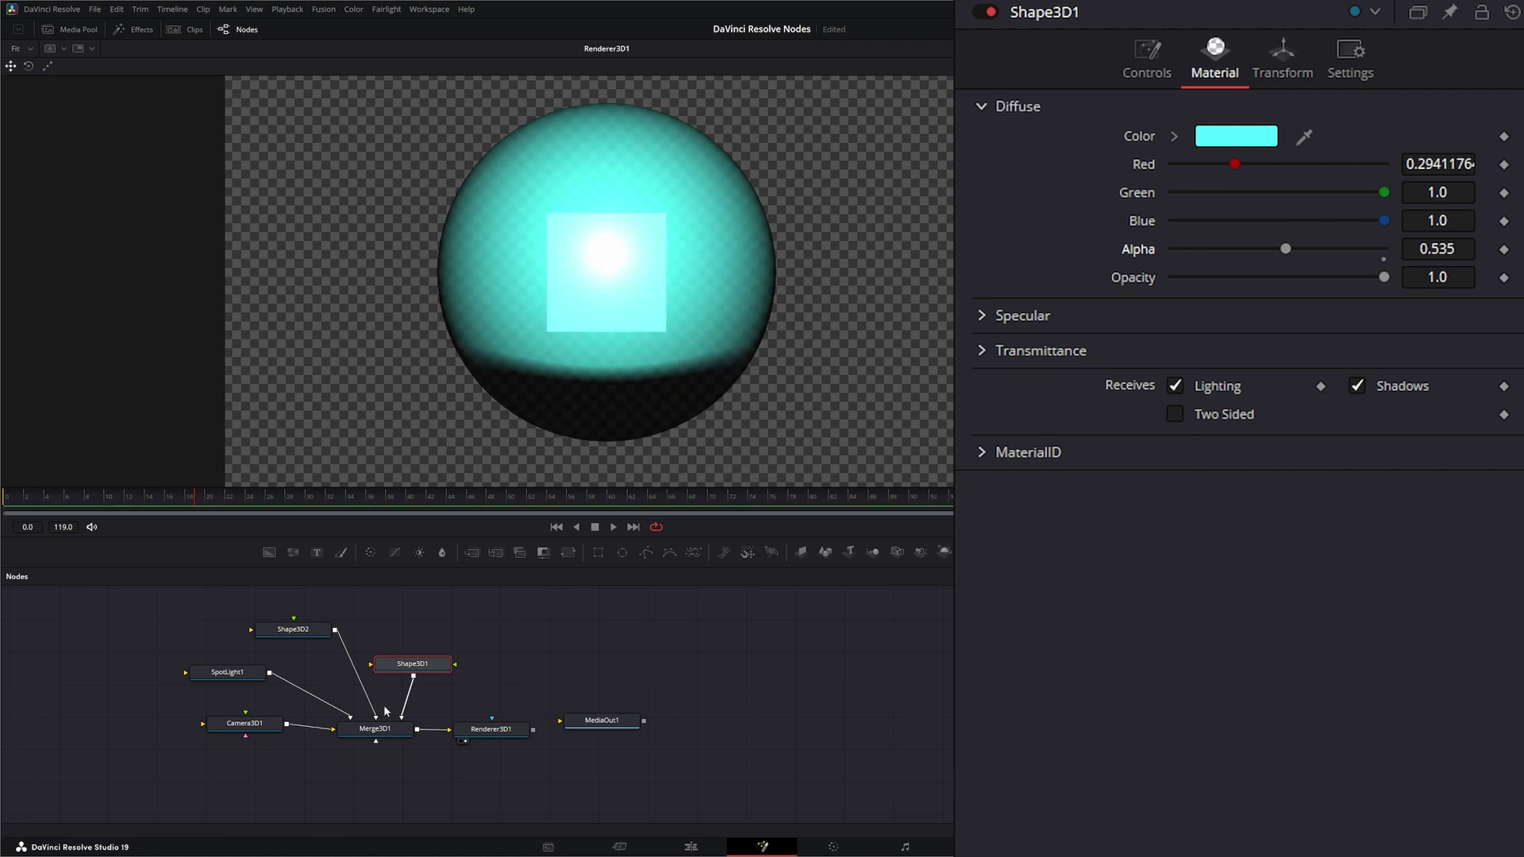
drag(378, 718, 357, 682)
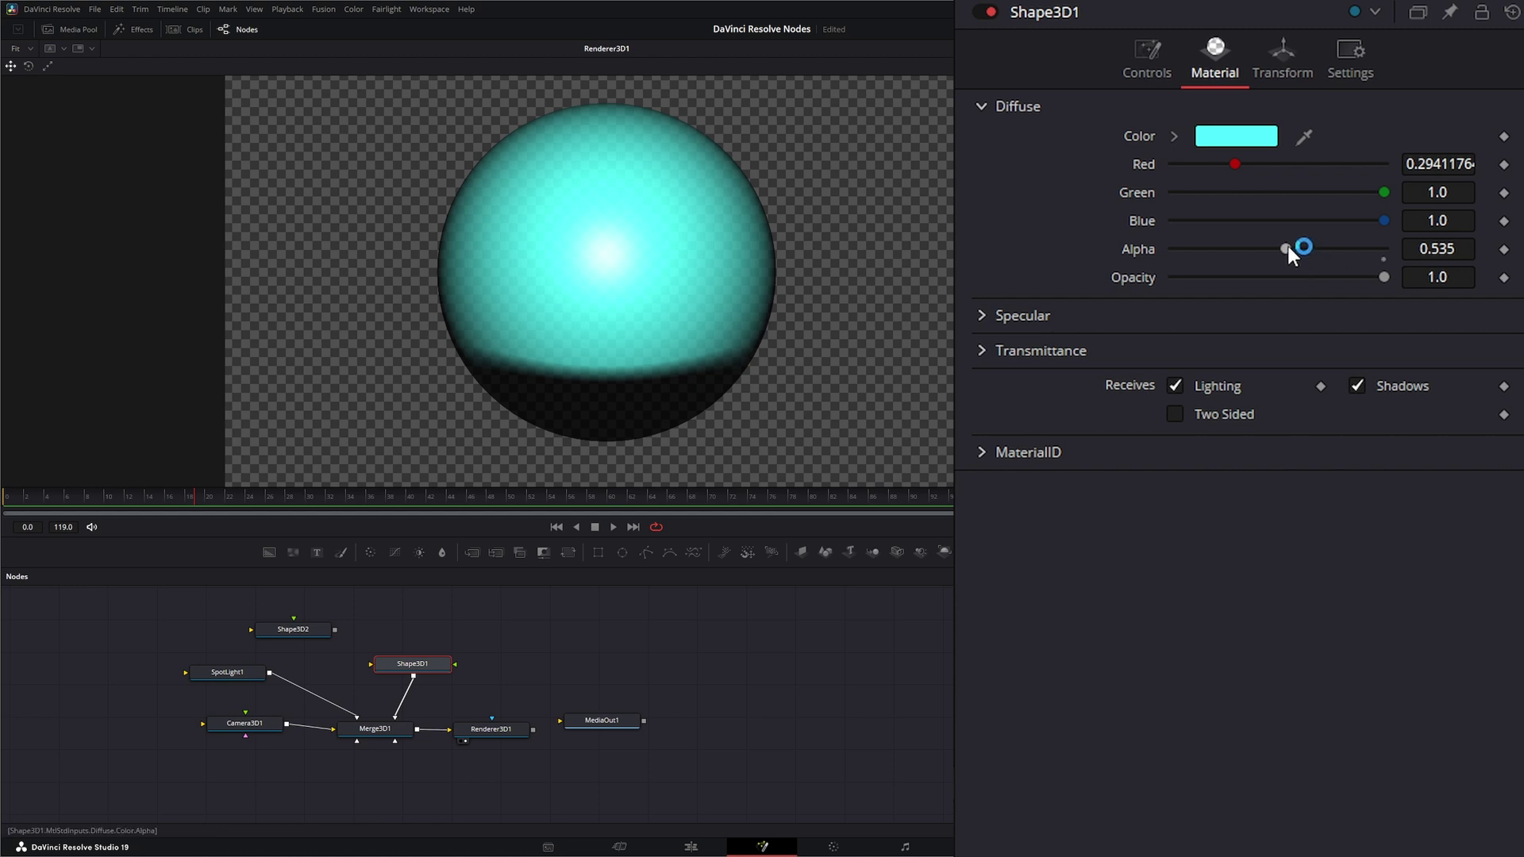
mouse_move(1287, 246)
mouse_down()
mouse_move(1153, 270)
mouse_move(1457, 267)
mouse_move(1421, 303)
mouse_move(1361, 277)
mouse_move(1270, 276)
mouse_move(1383, 277)
mouse_move(1225, 277)
mouse_move(1384, 276)
mouse_up()
click(981, 107)
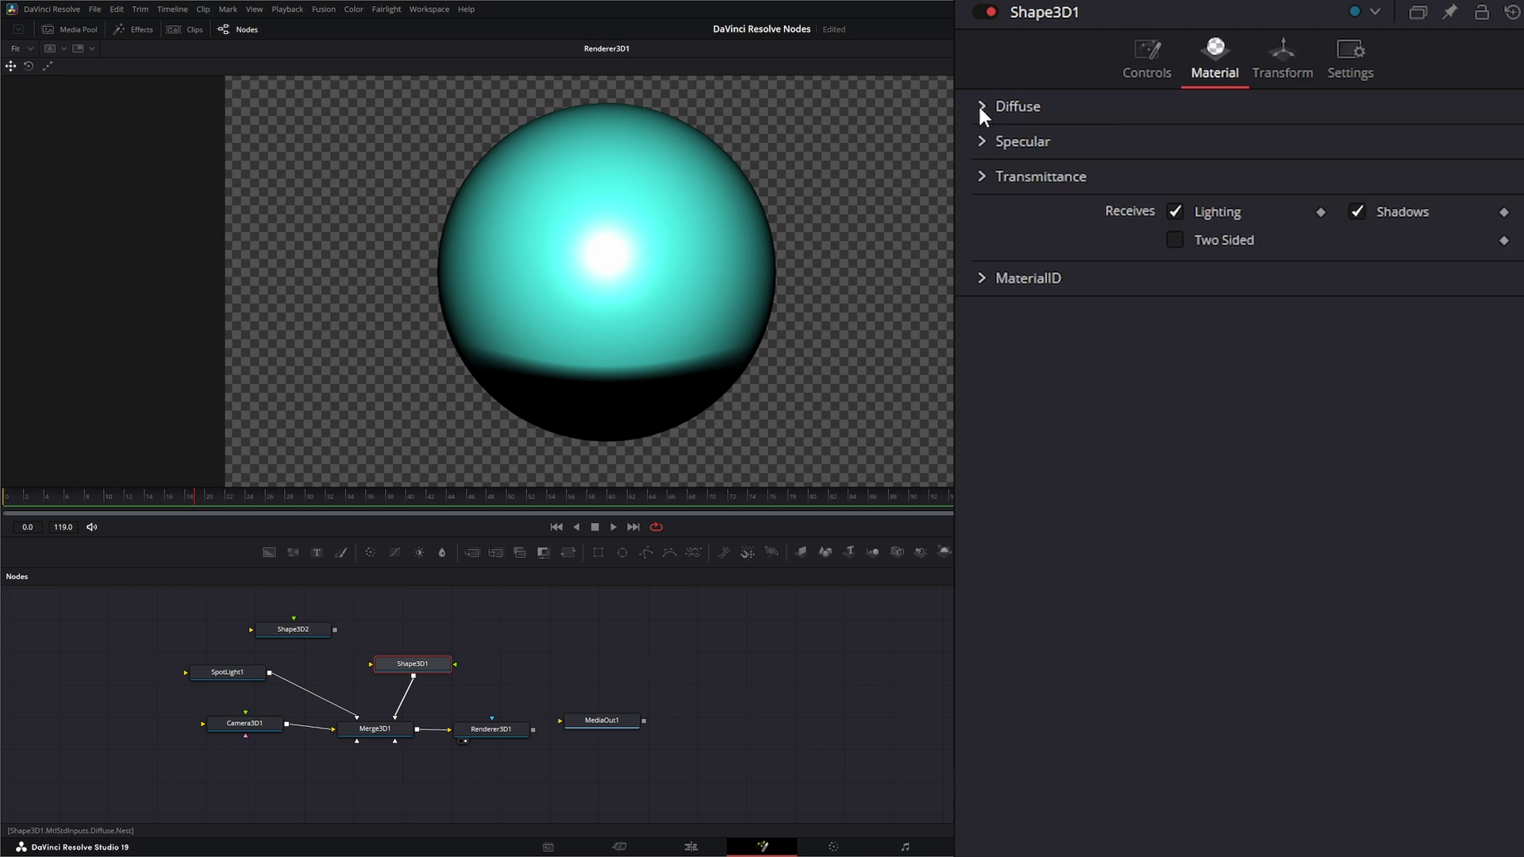
Step: Set Shape3D1's specular color to purple, #9123ff
click(981, 141)
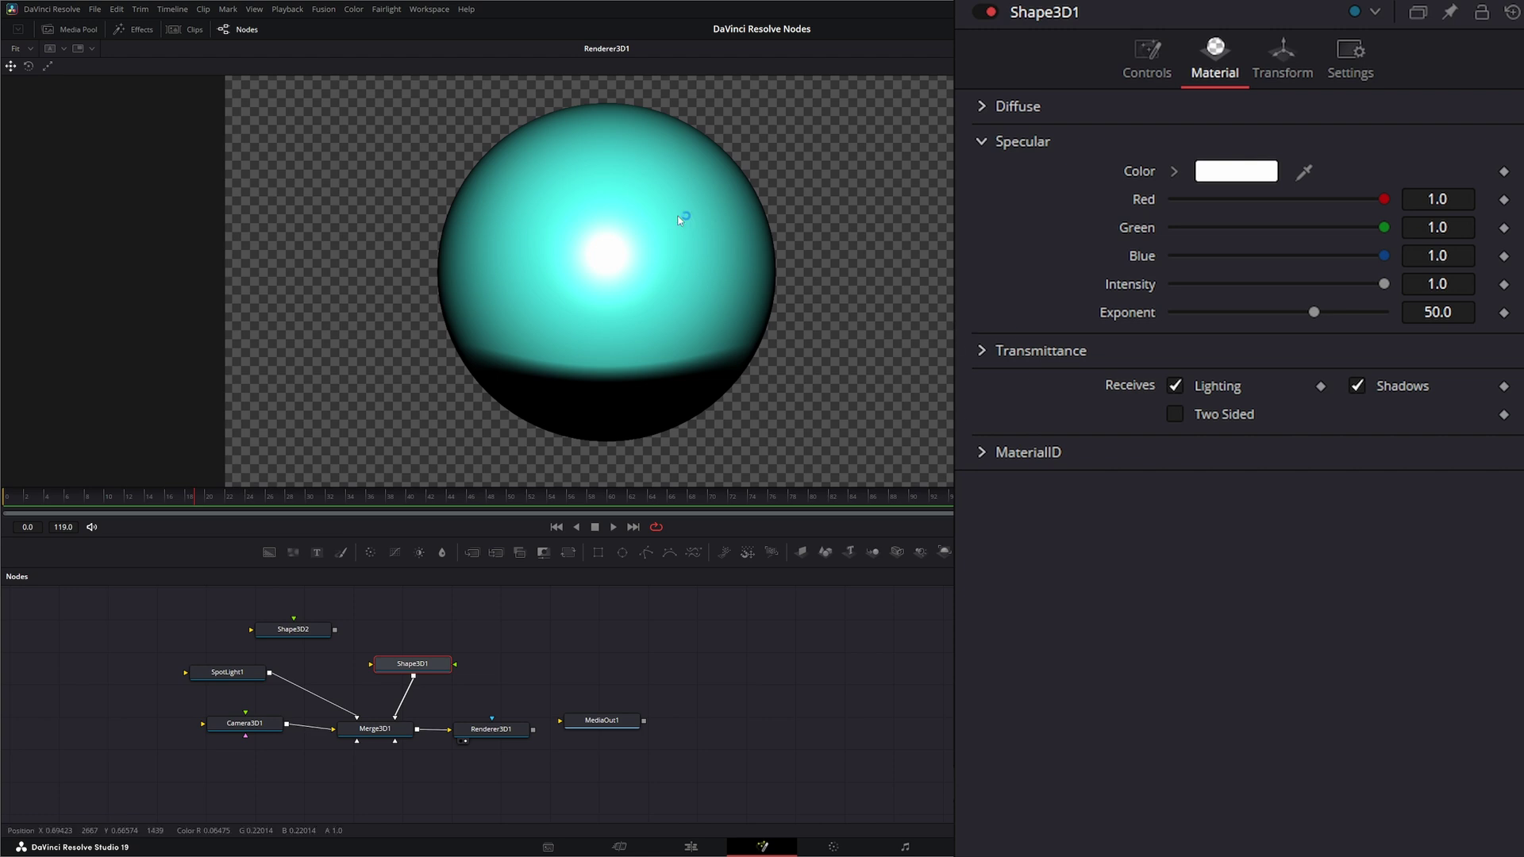
click(1241, 171)
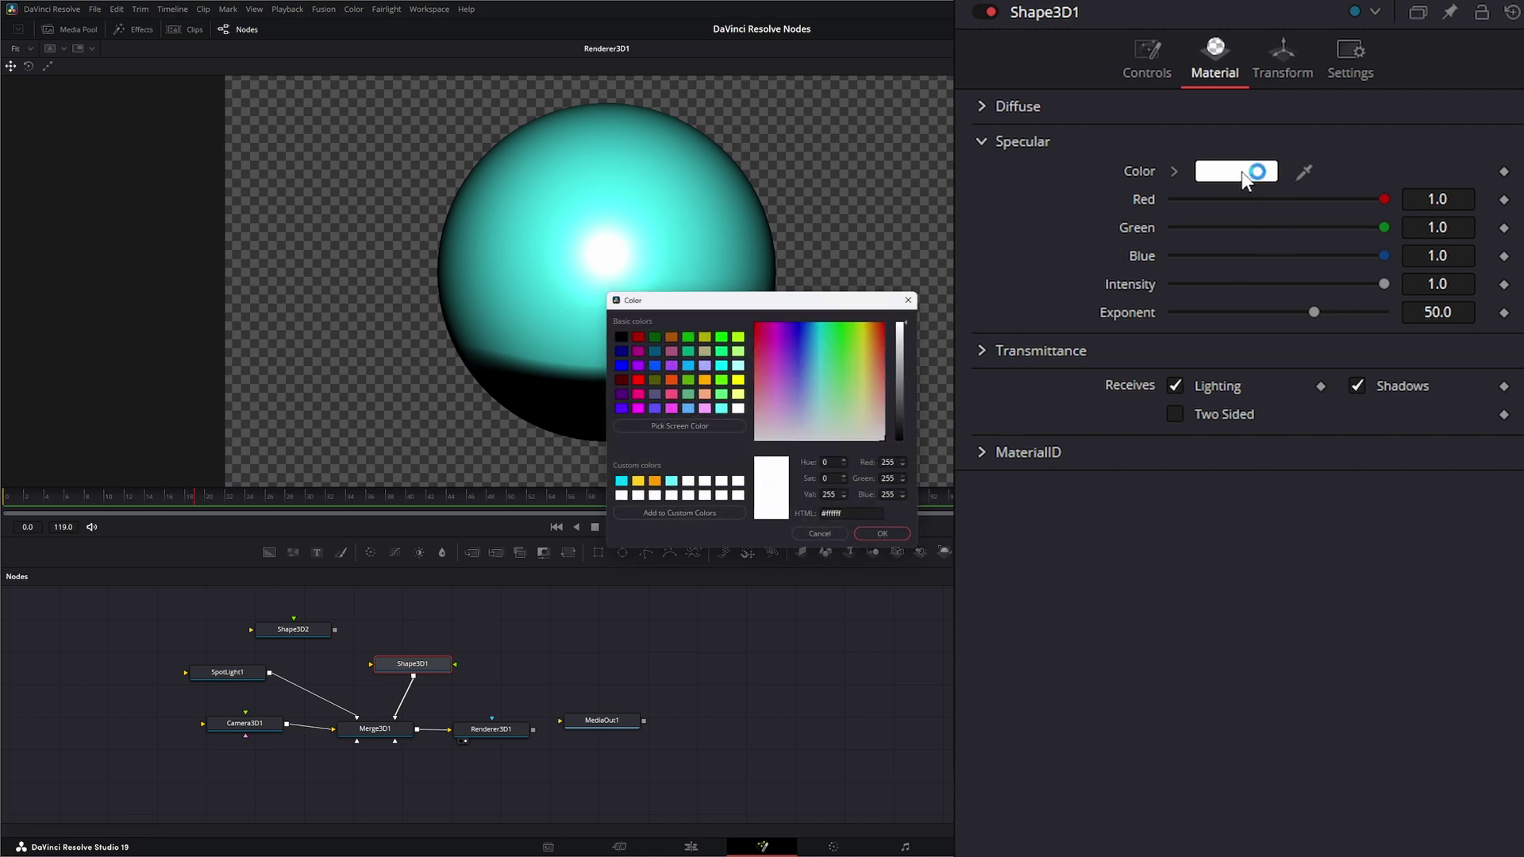
click(777, 379)
drag(778, 379, 788, 337)
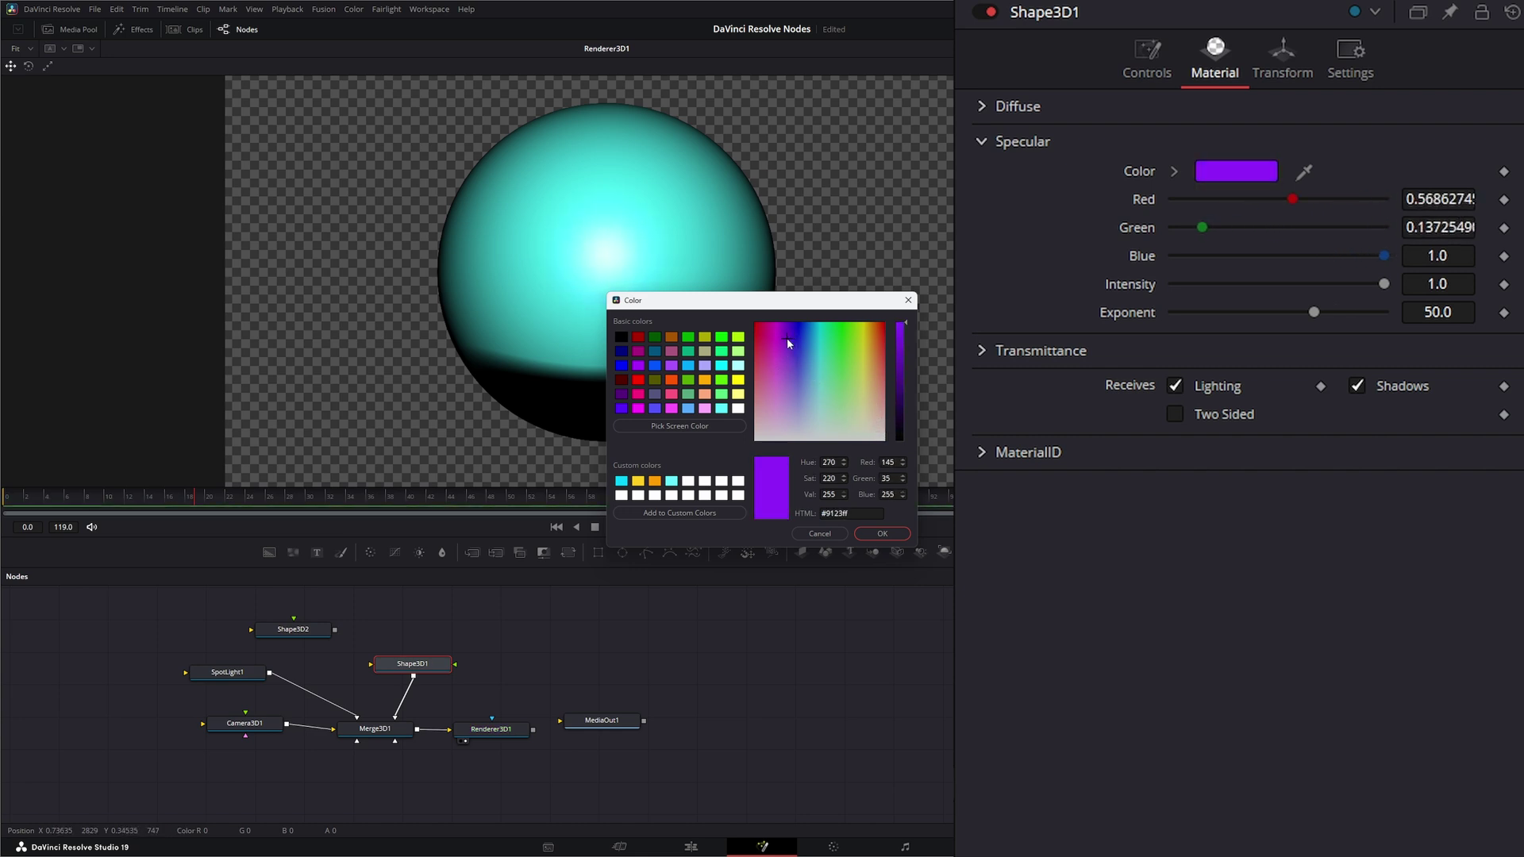
click(881, 532)
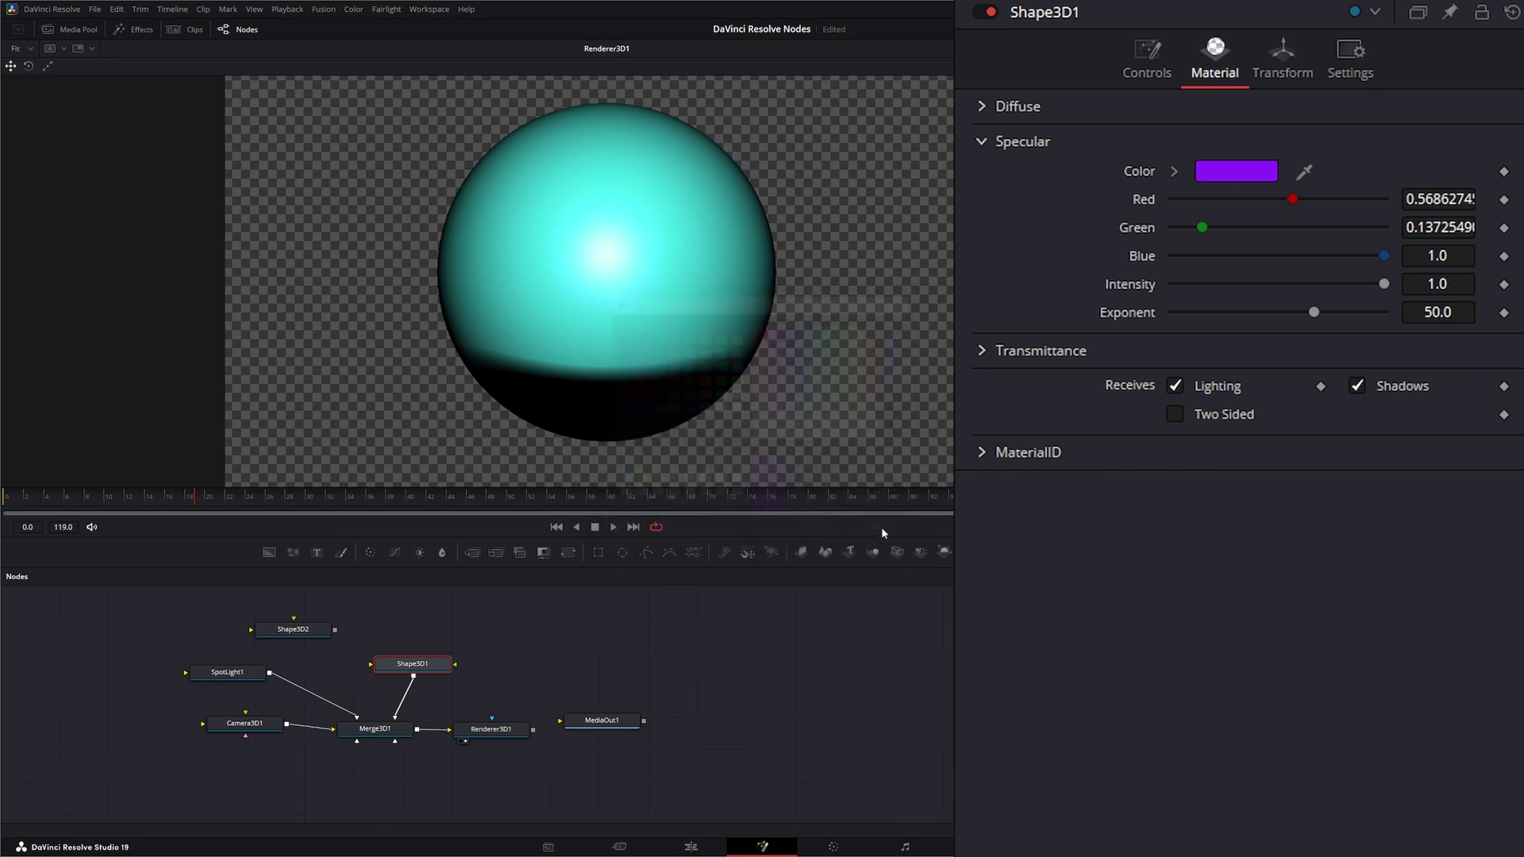
Step: Adjust the specular Intensity of Shape3D1 and lower its Exponent to spread the highlight across the sphere
drag(1383, 284, 1233, 313)
double_click(1265, 287)
mouse_move(1202, 311)
mouse_down()
mouse_move(1273, 308)
mouse_move(1189, 309)
mouse_move(1383, 308)
mouse_move(1188, 316)
mouse_up()
click(981, 142)
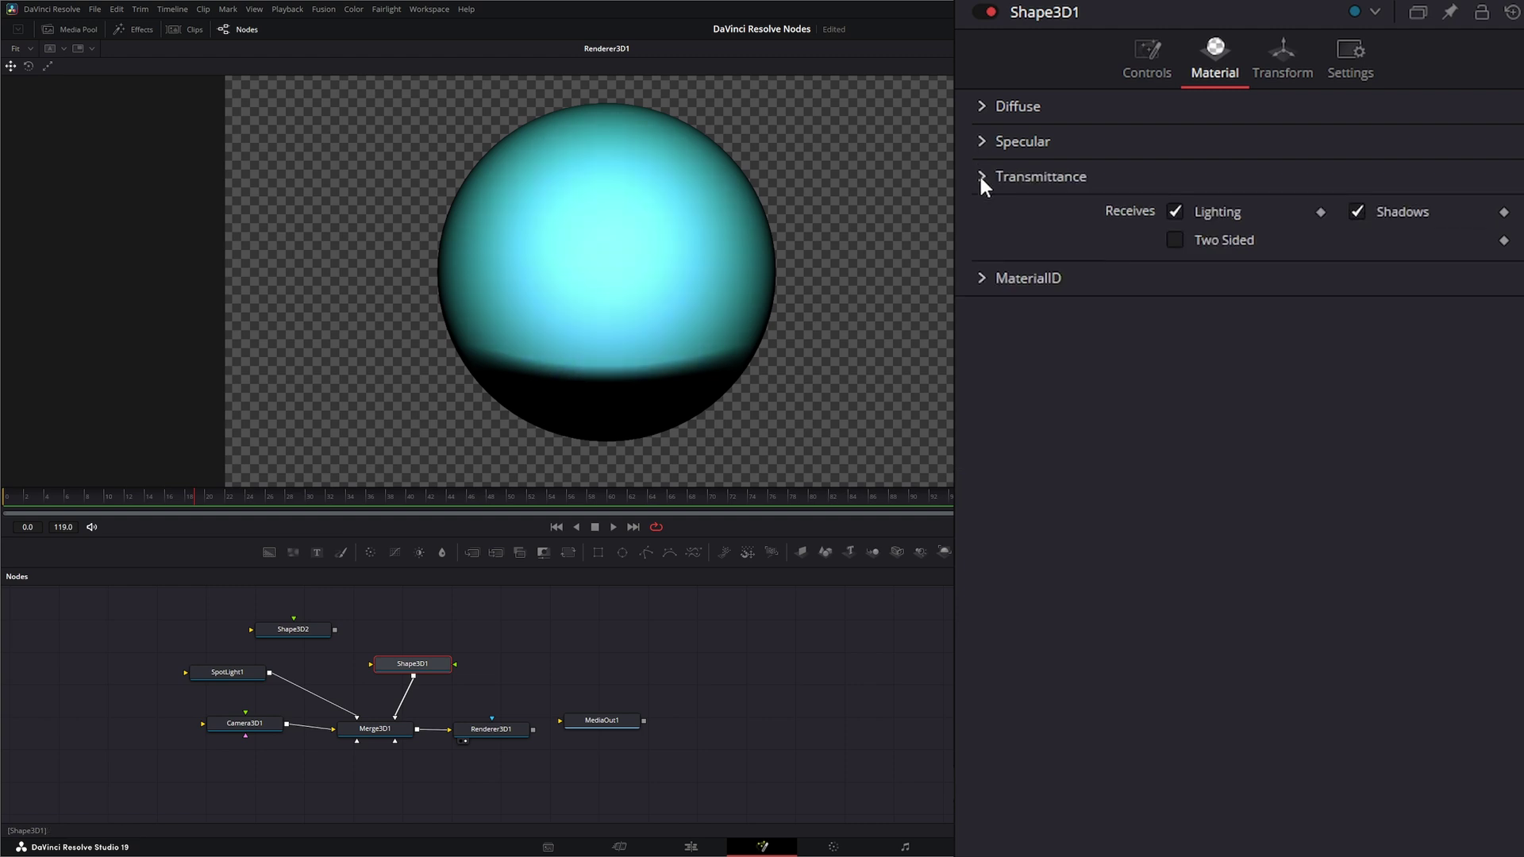
Step: Set Shape3D1's Transmittance Attenuation color to white and reveal the Diffuse settings alongside it
click(981, 176)
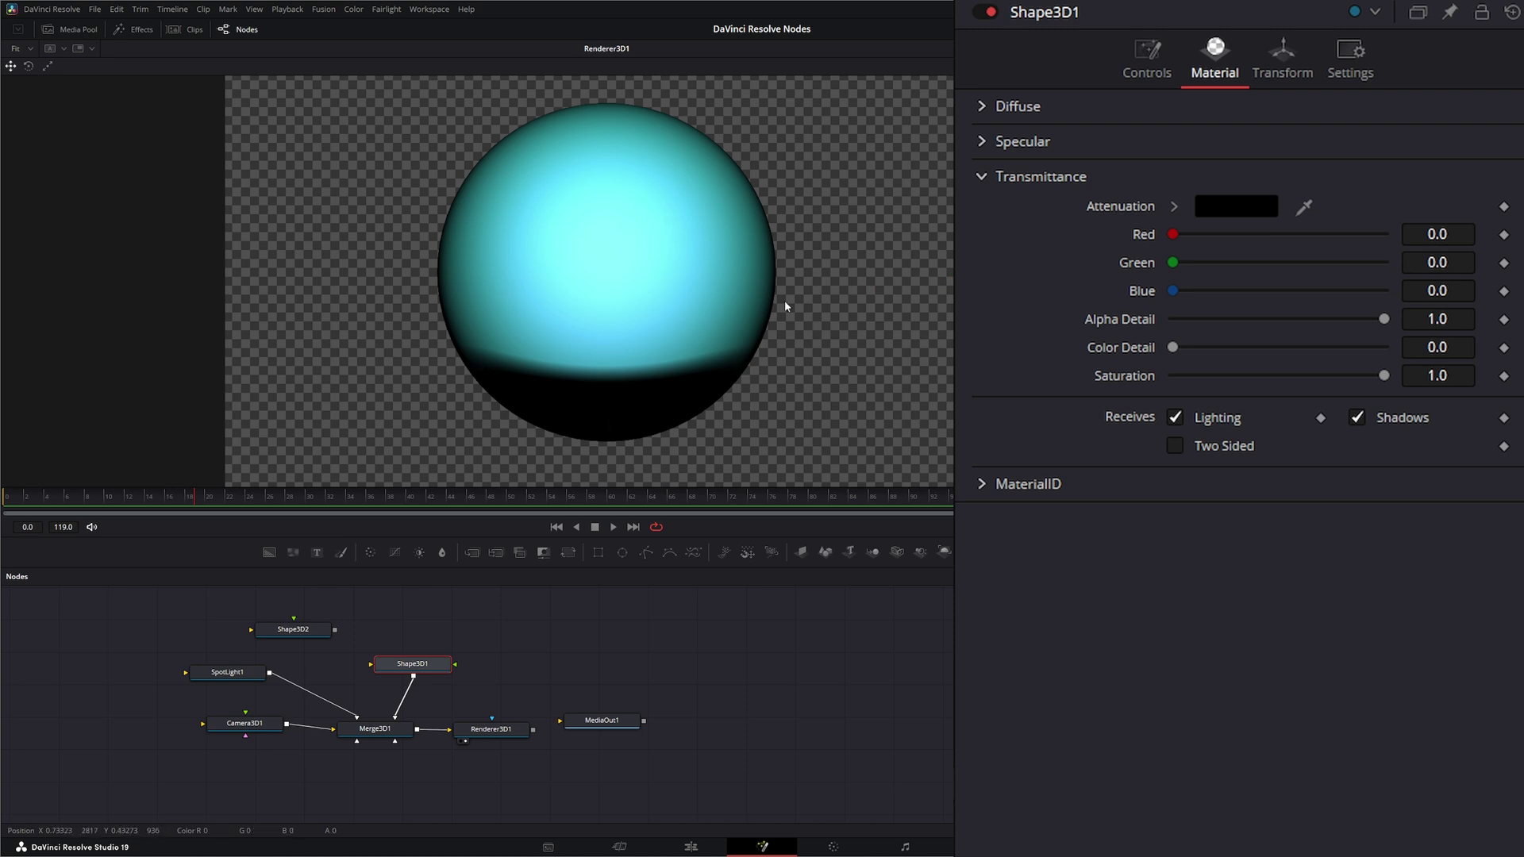
click(982, 105)
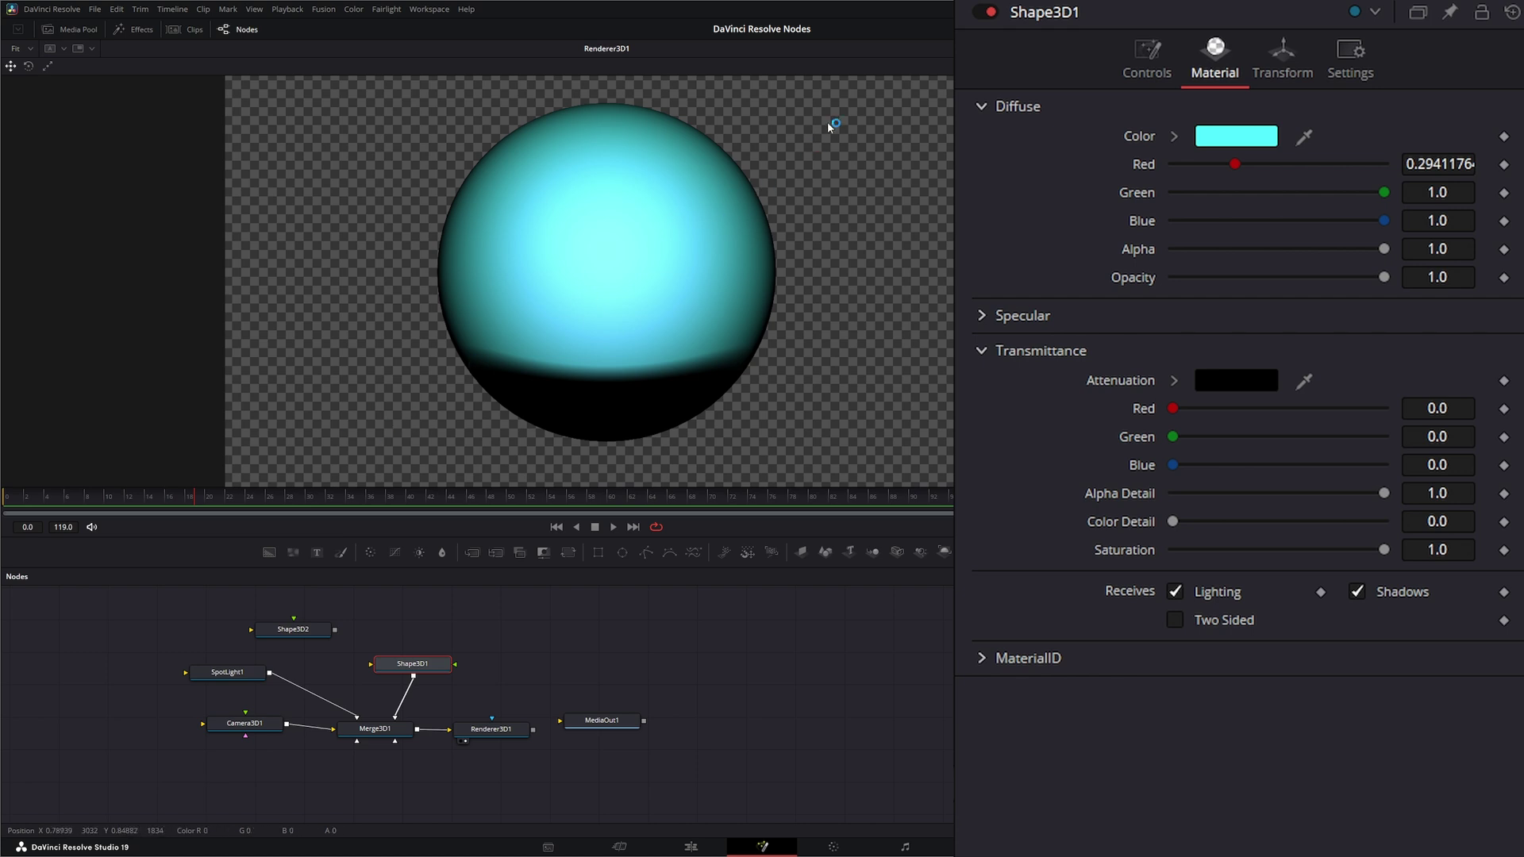
click(1235, 380)
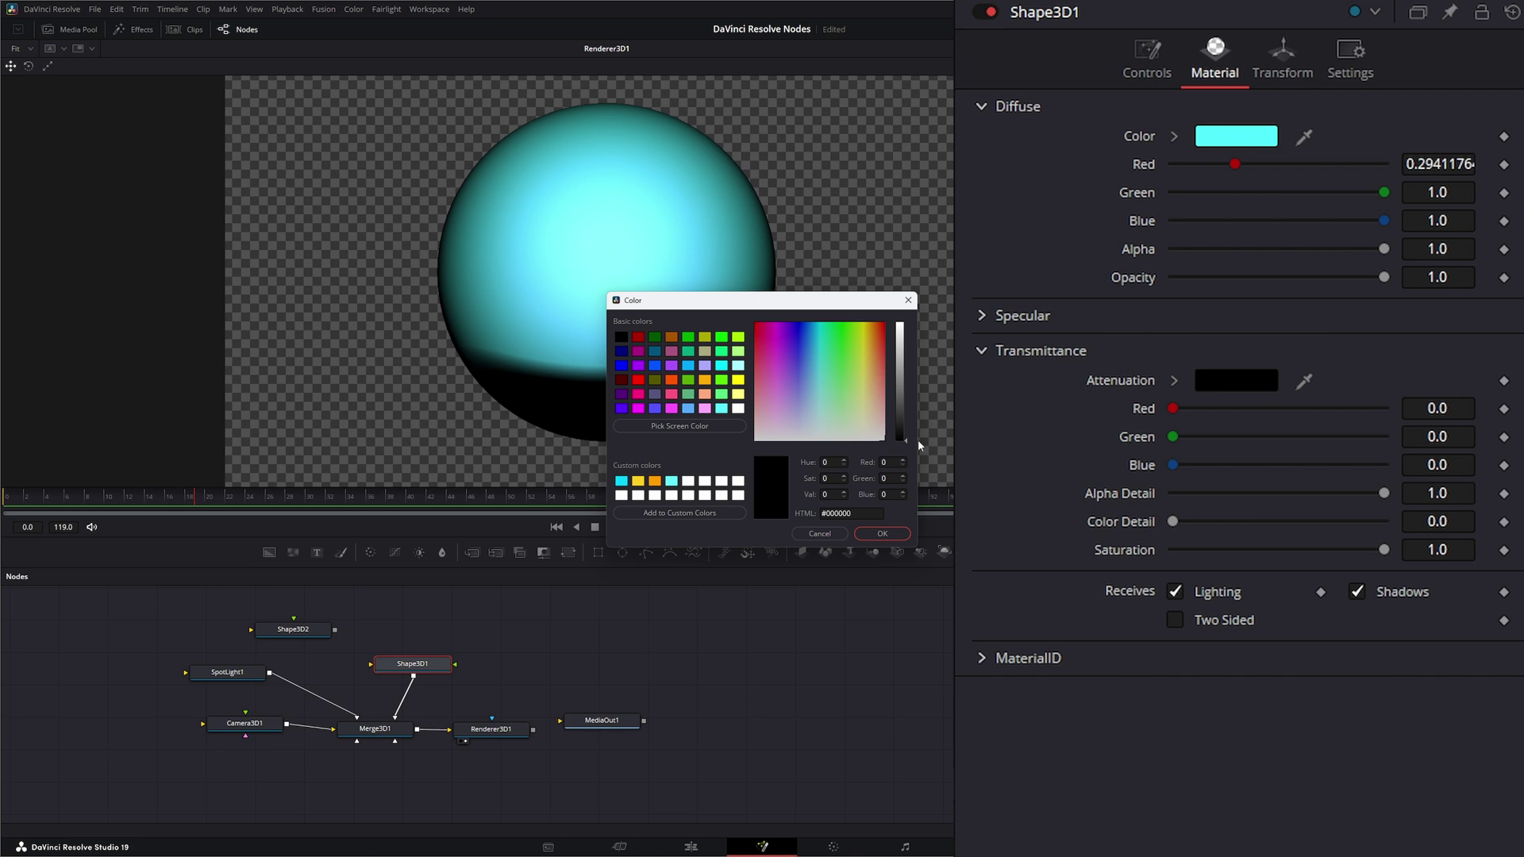
drag(907, 438, 902, 306)
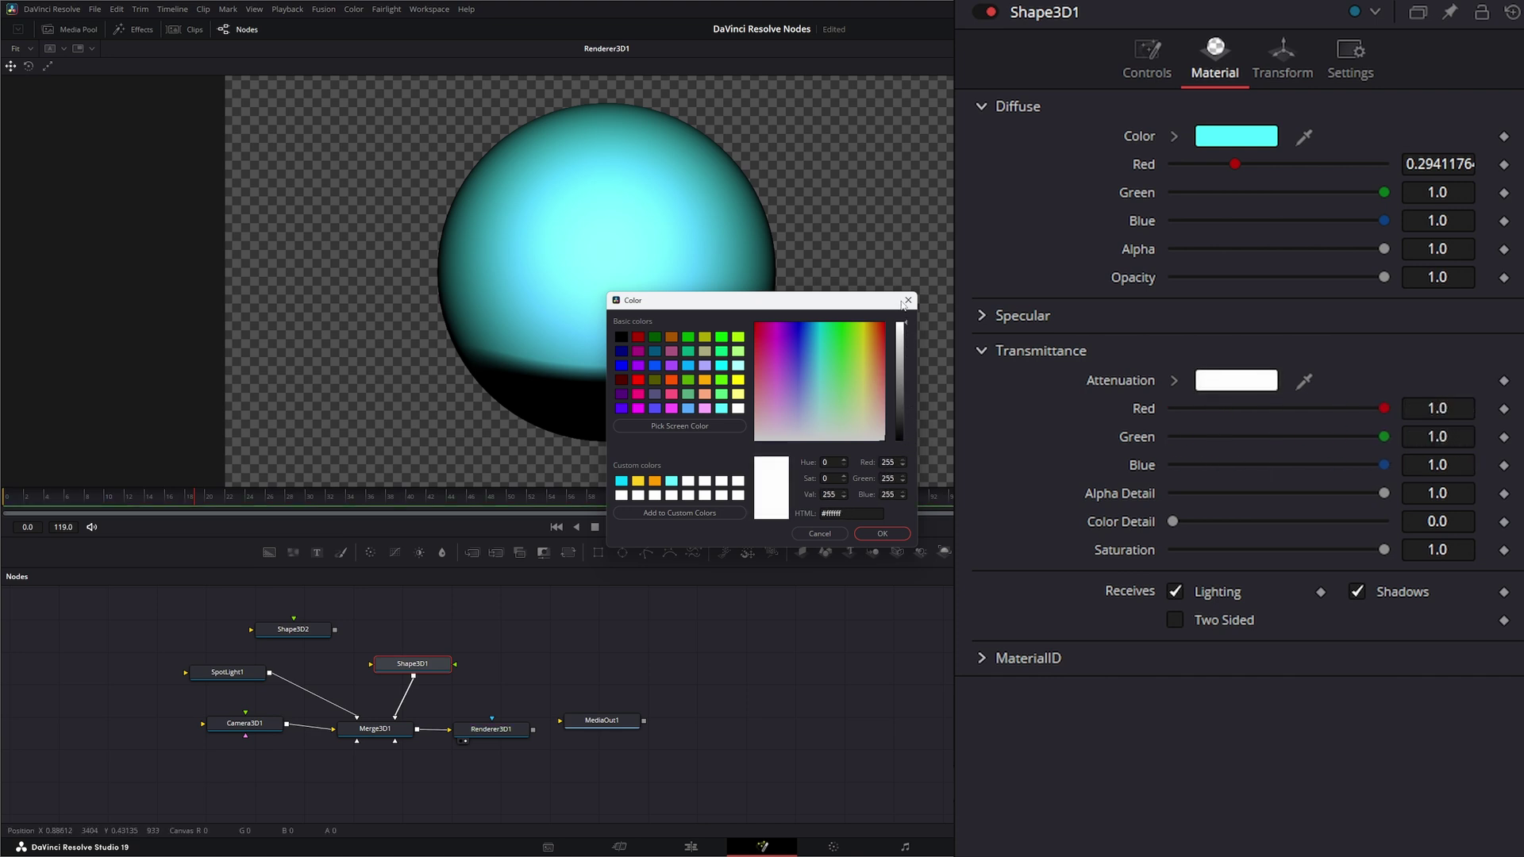
click(882, 534)
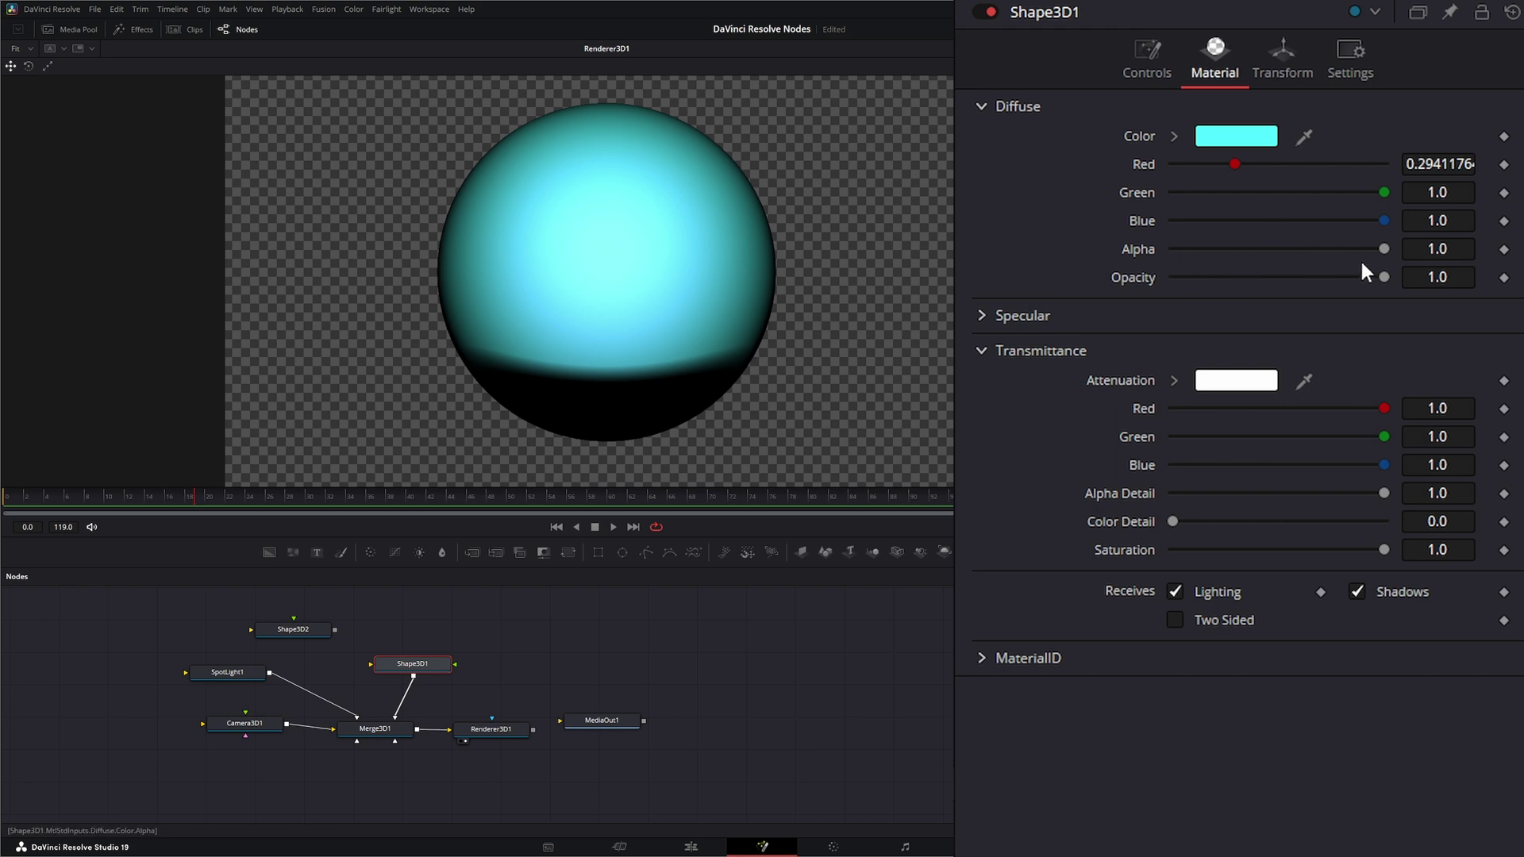
Step: Lower Shape3D1's diffuse Opacity to 0.567 and sample the cyan diffuse color as the Transmittance Attenuation
drag(1383, 277, 1292, 279)
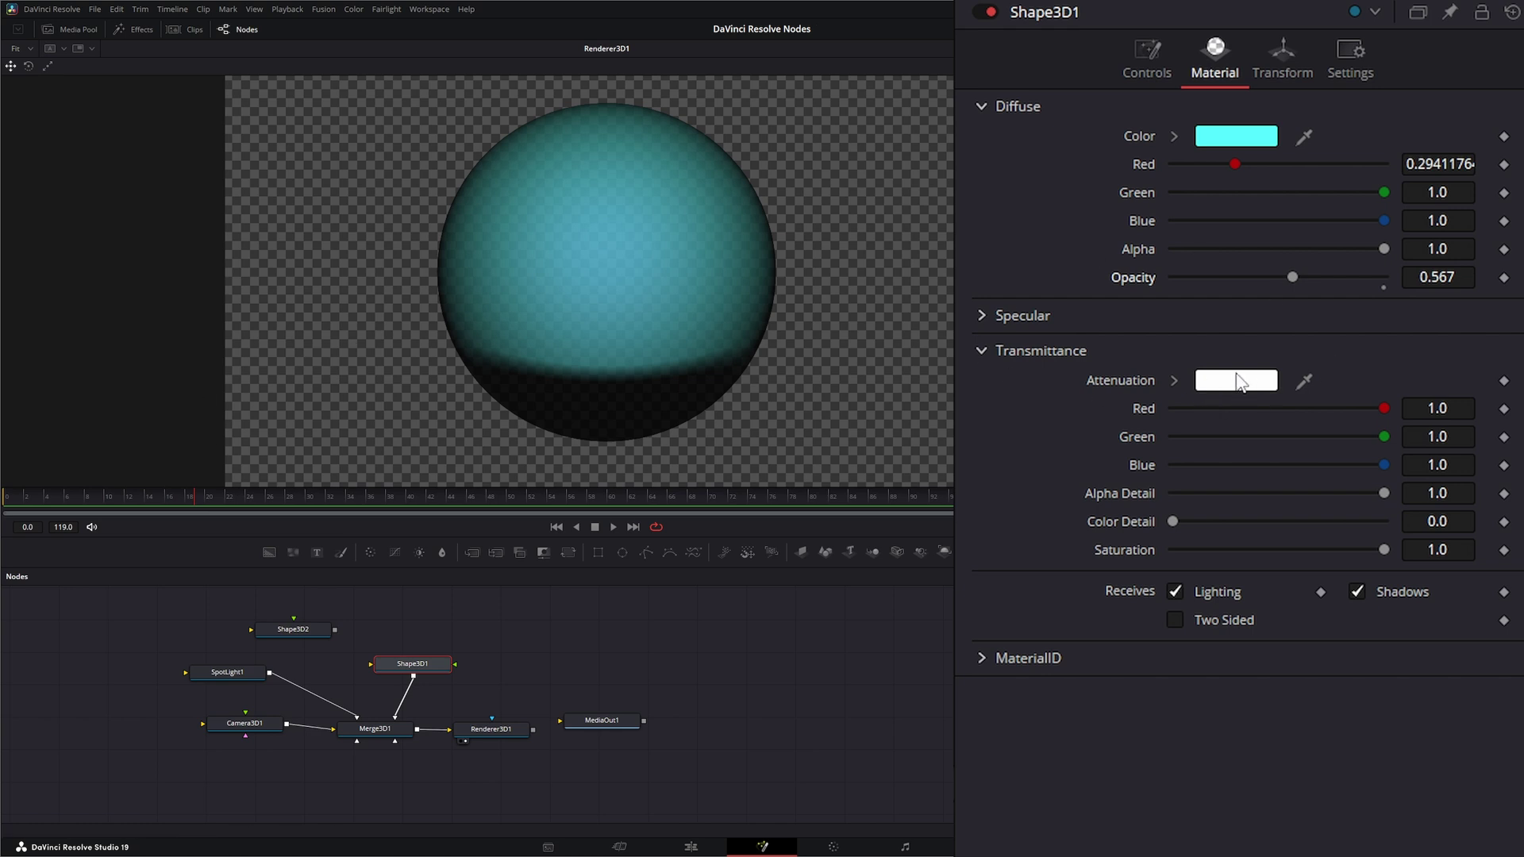
drag(1304, 376, 1263, 137)
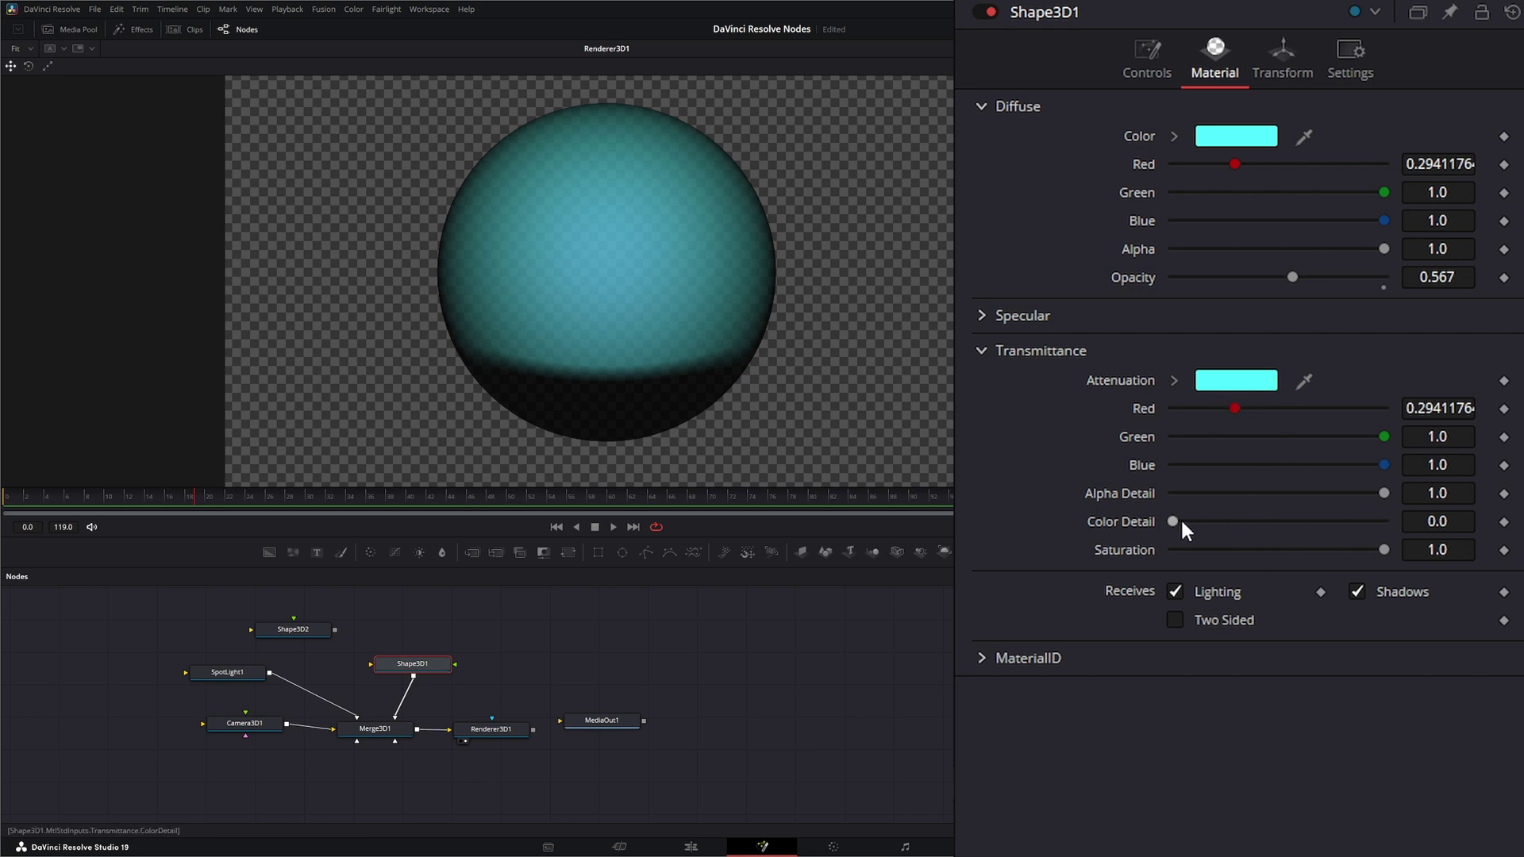
Step: Try Shape3D1's Transmittance Alpha Detail at 0.0 and settle it at 0.733
mouse_move(1382, 497)
mouse_down()
mouse_move(1342, 494)
mouse_move(1377, 493)
mouse_up()
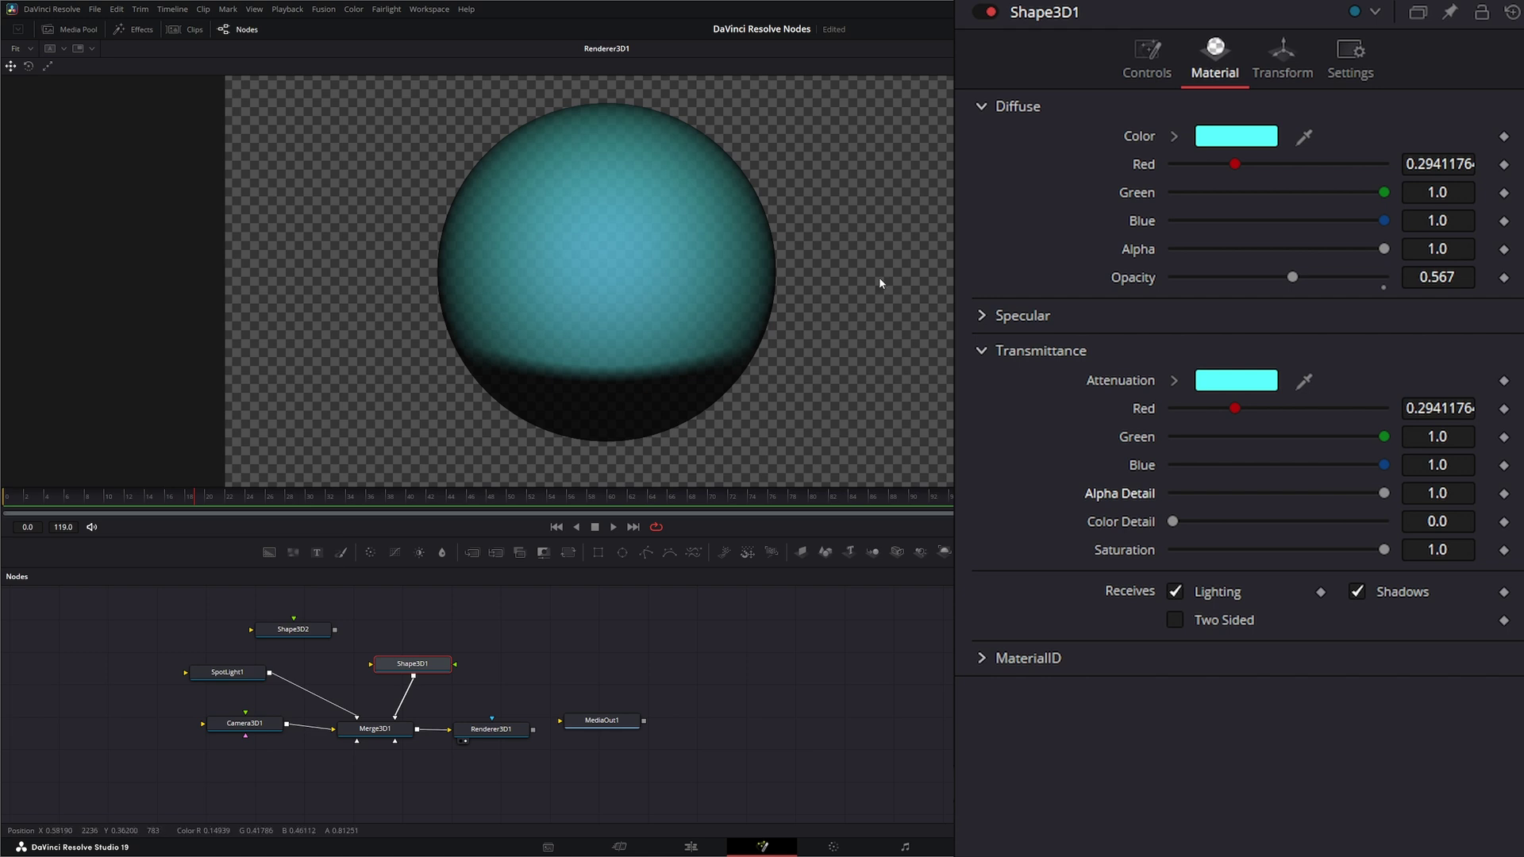
mouse_move(1388, 249)
mouse_down()
mouse_move(1257, 260)
mouse_move(1420, 250)
mouse_up()
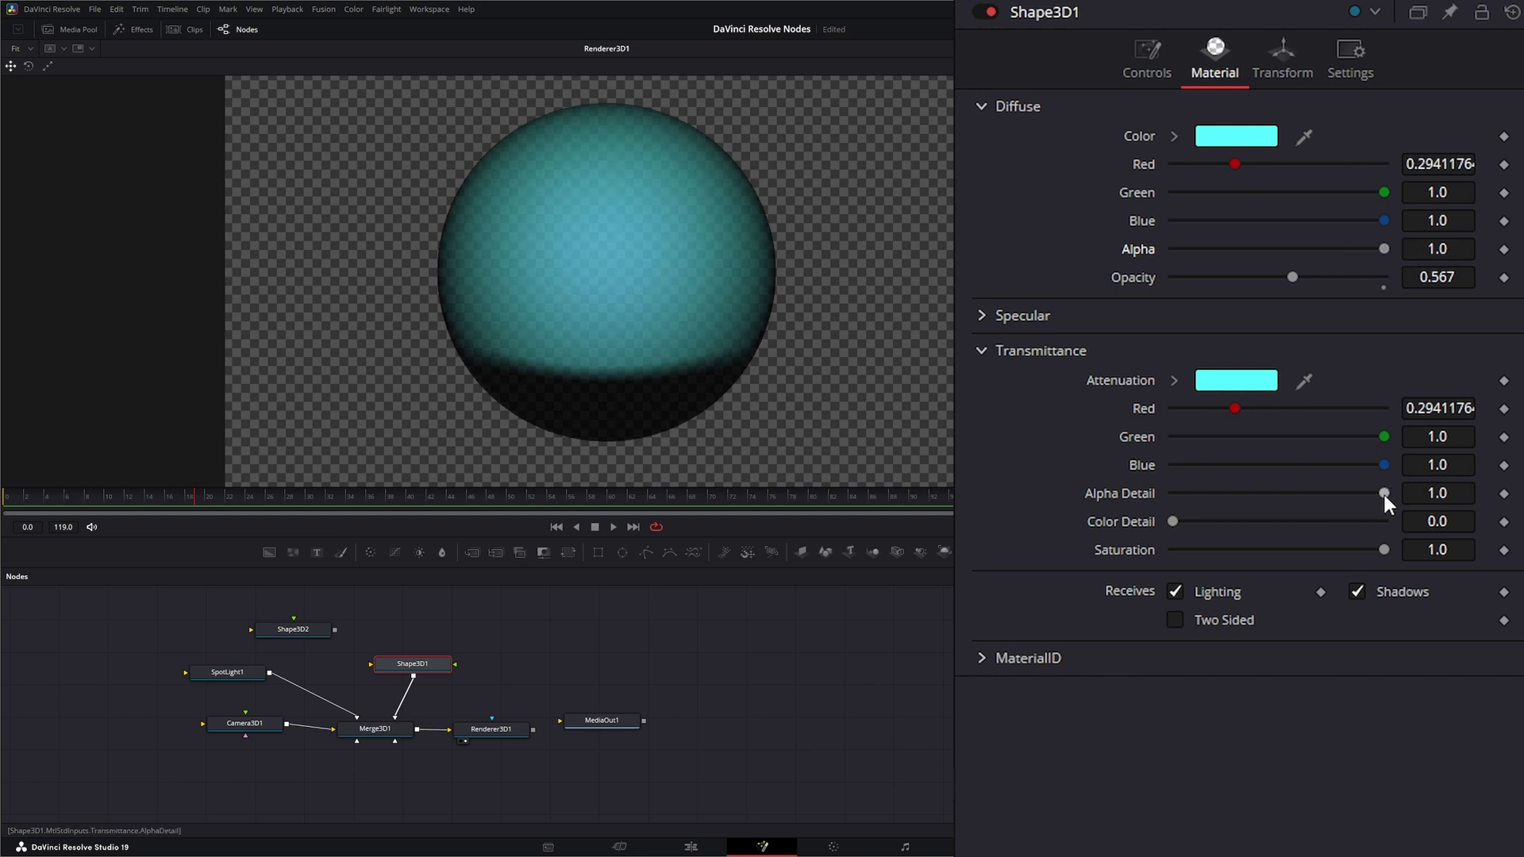
drag(1382, 492, 1125, 503)
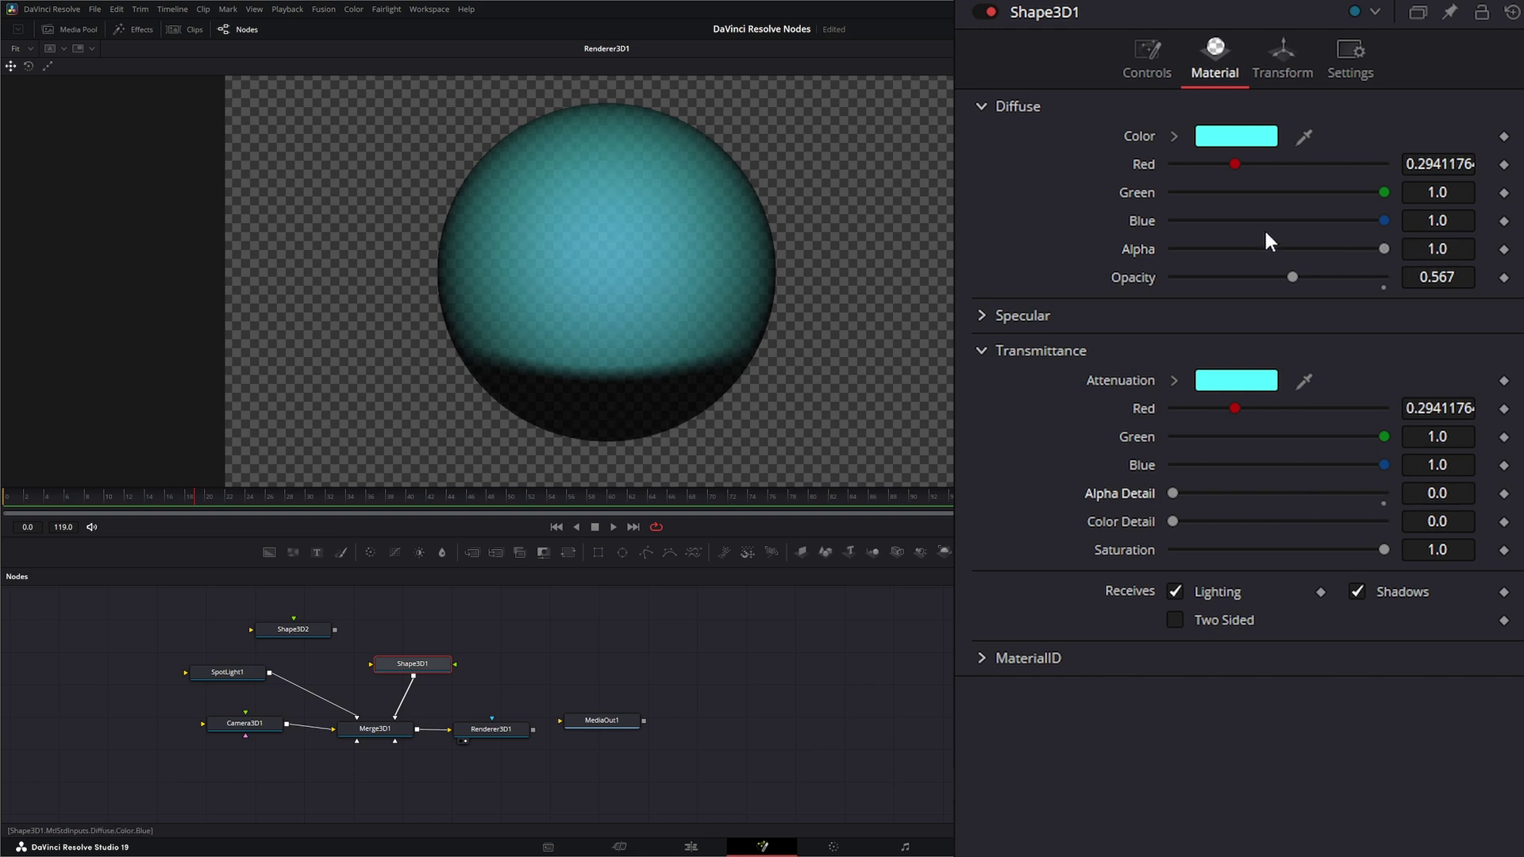
mouse_move(1385, 245)
mouse_down()
mouse_move(1303, 254)
mouse_move(1389, 250)
mouse_up()
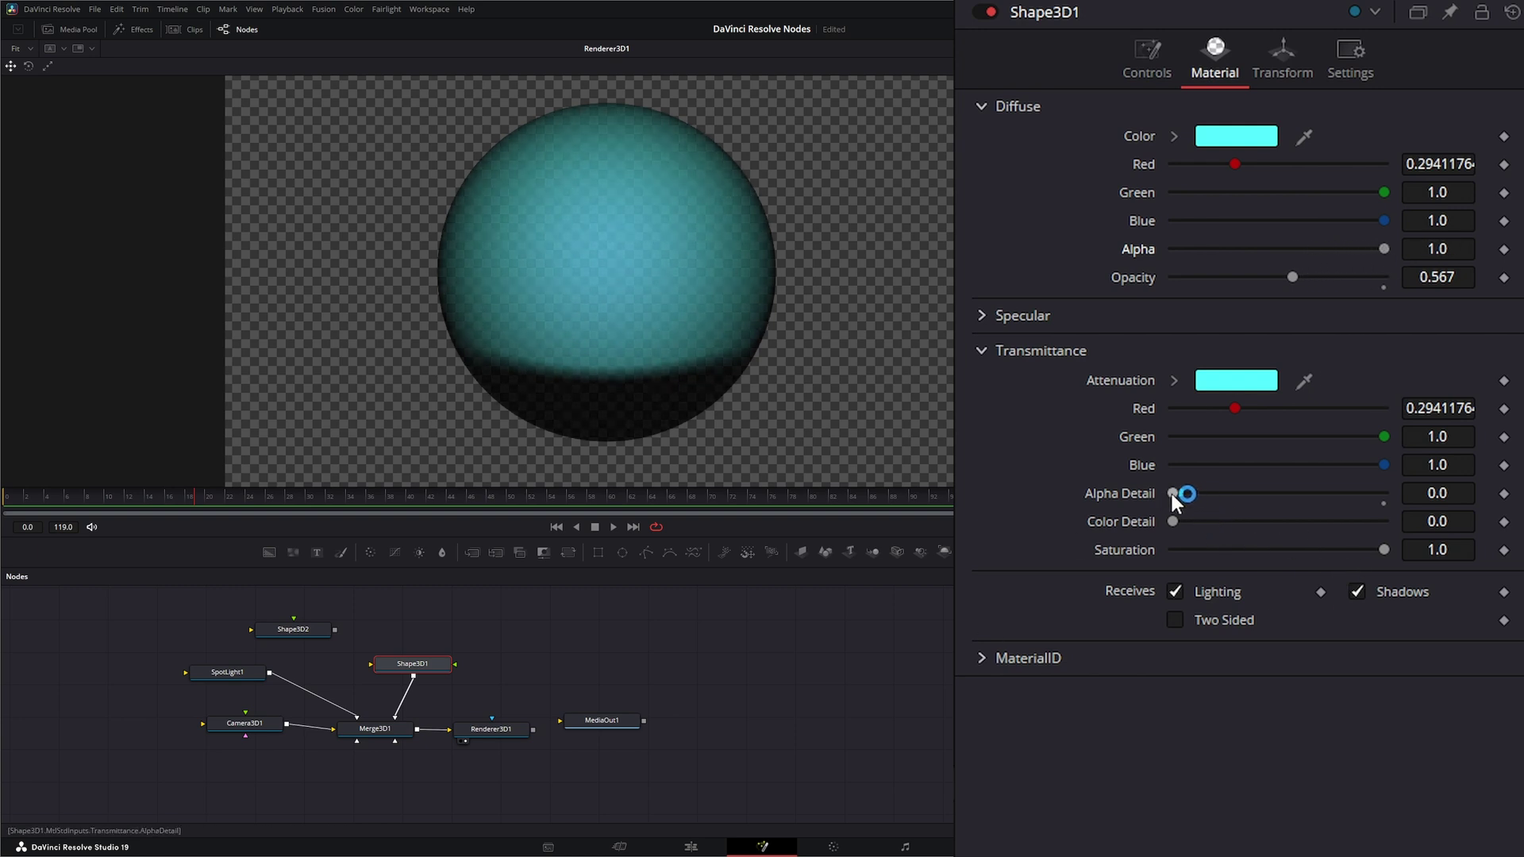
drag(1175, 493, 1306, 492)
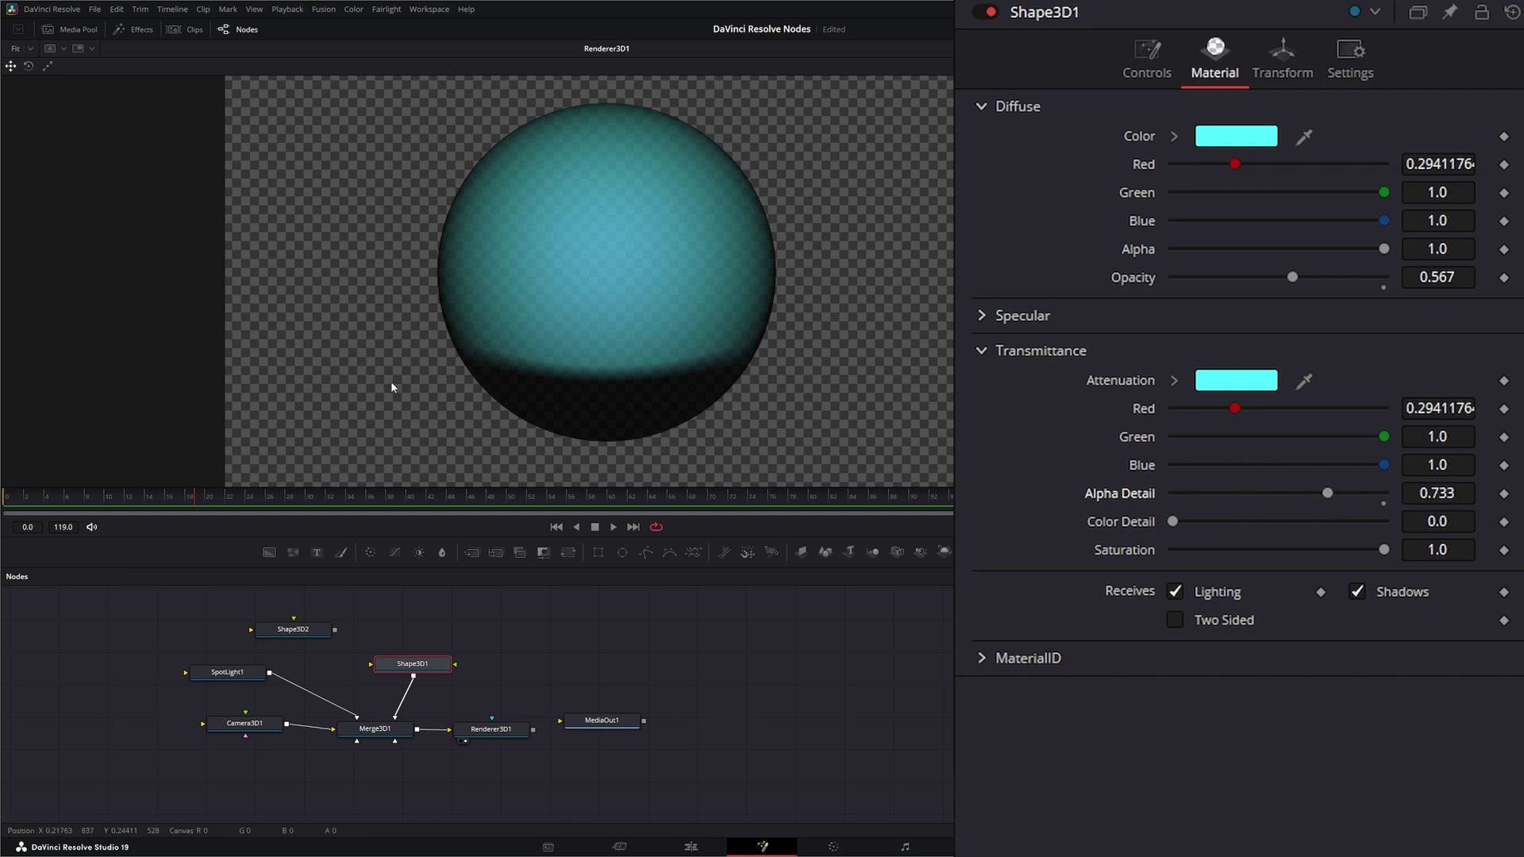
Step: Try Transmittance Color Detail values up to 0.963, restore it to 0.0, test Saturation and collapse the Transmittance settings
click(1234, 467)
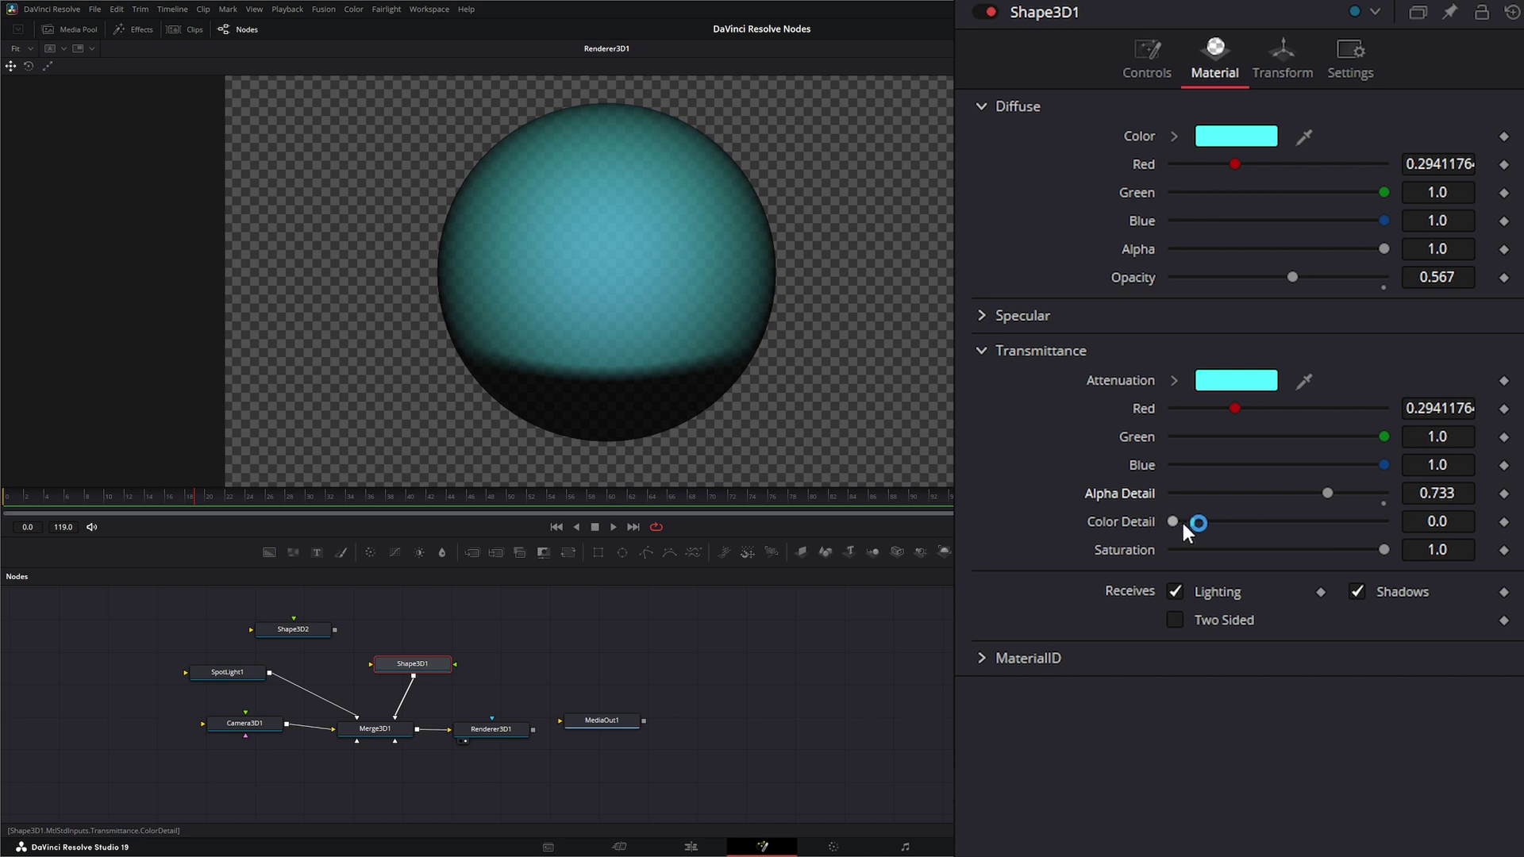
drag(1178, 523, 1237, 521)
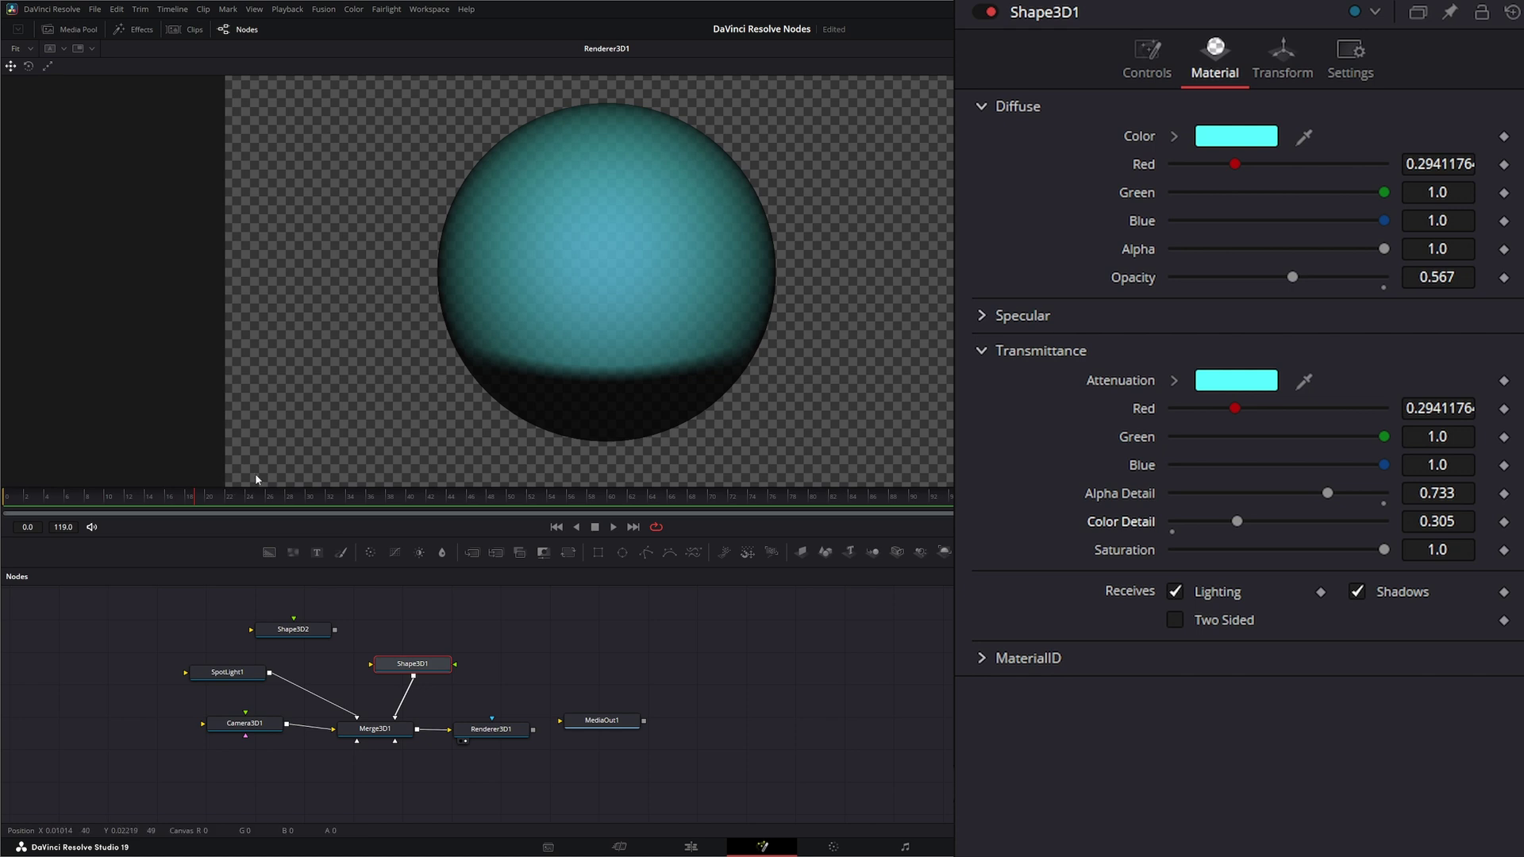
drag(1236, 521, 1331, 531)
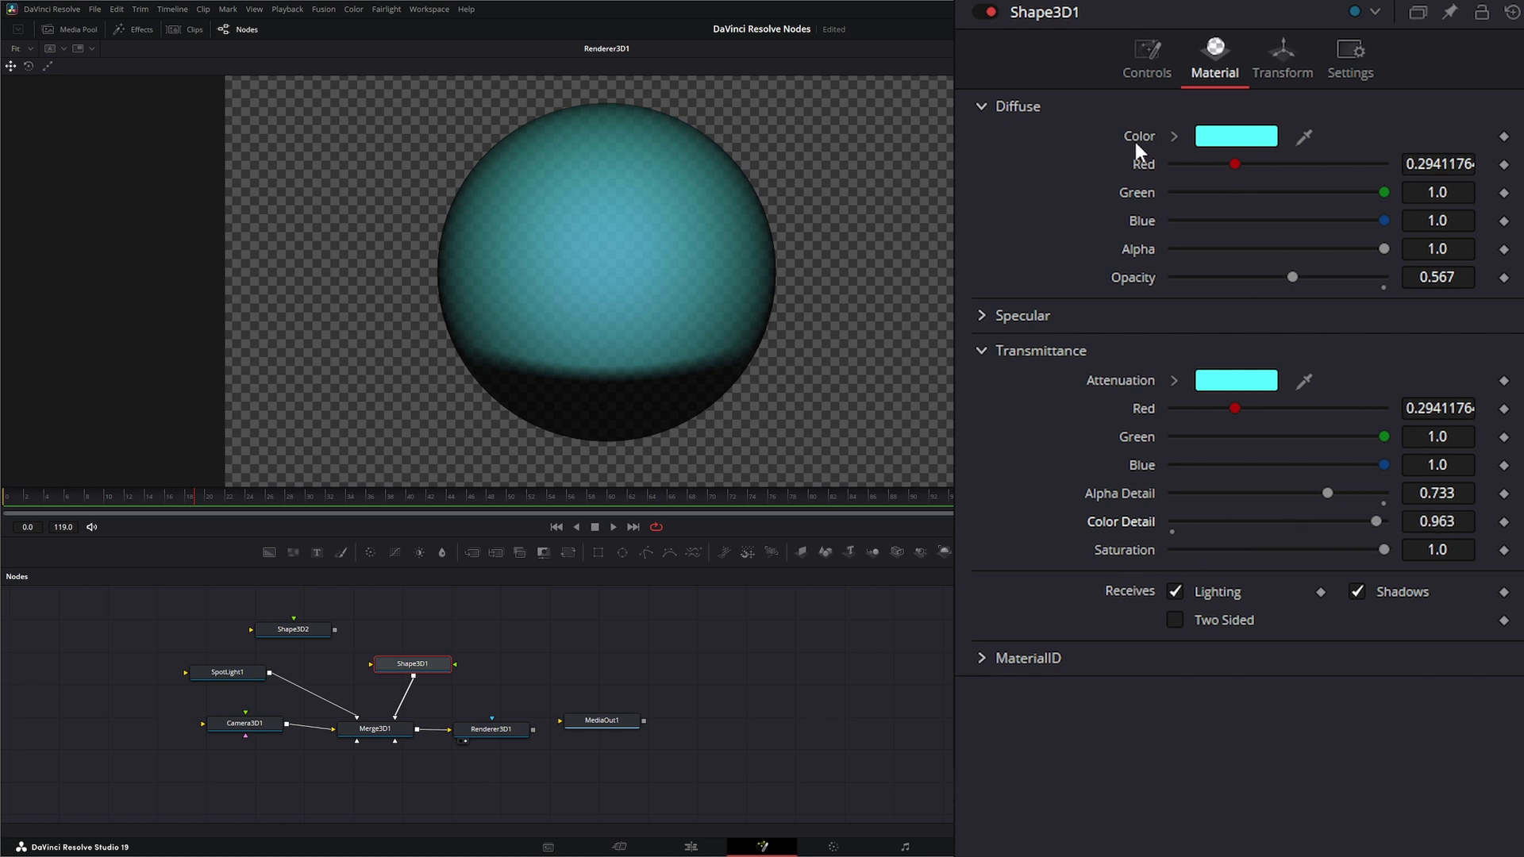
double_click(1376, 522)
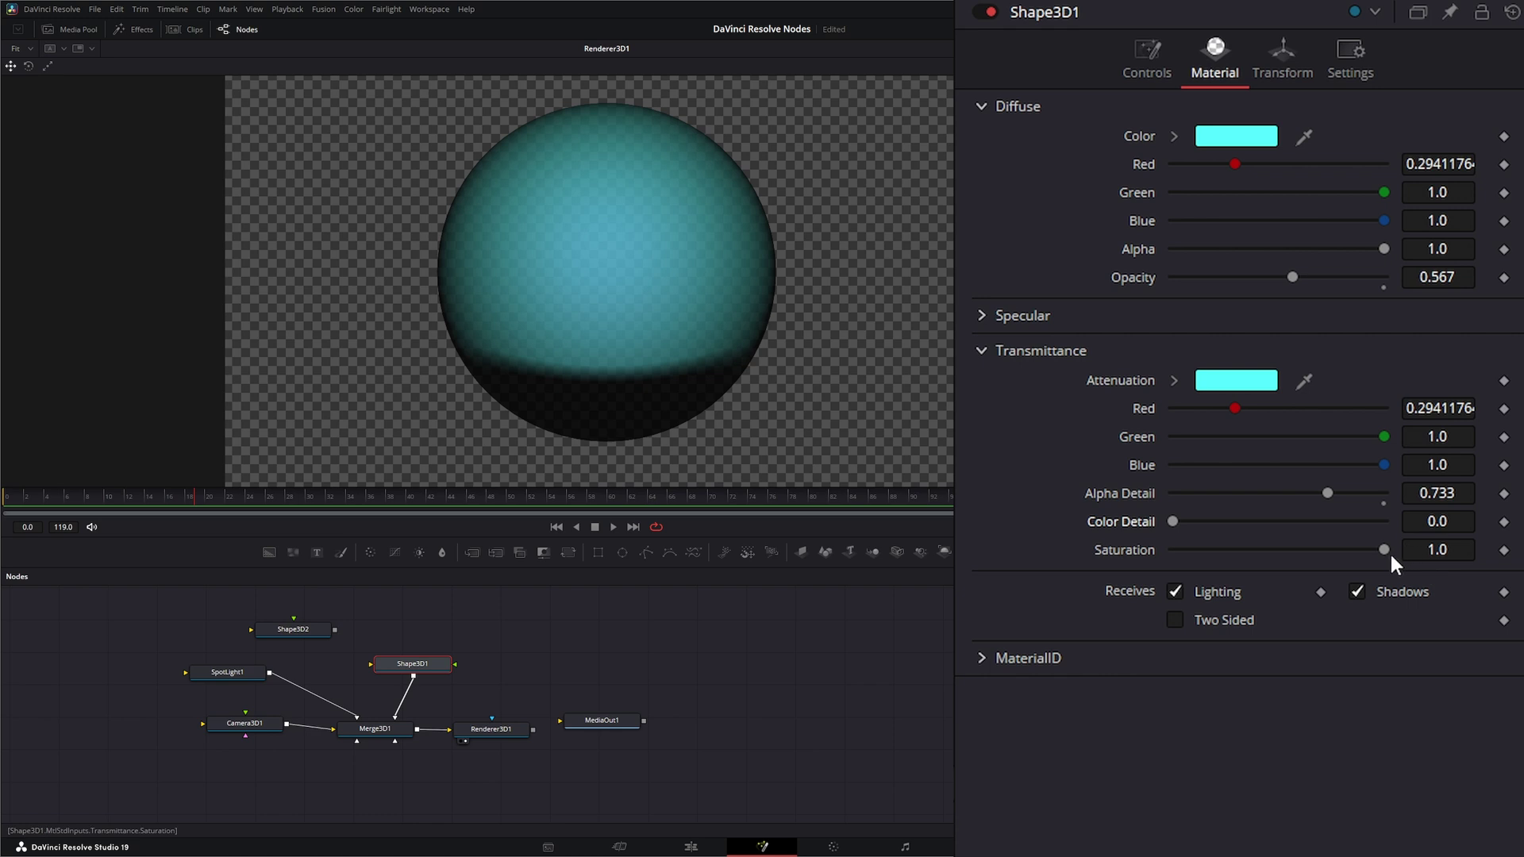
mouse_move(1388, 550)
mouse_down()
mouse_move(1314, 561)
mouse_move(1359, 570)
mouse_move(1231, 565)
mouse_move(1385, 560)
mouse_up()
click(1186, 352)
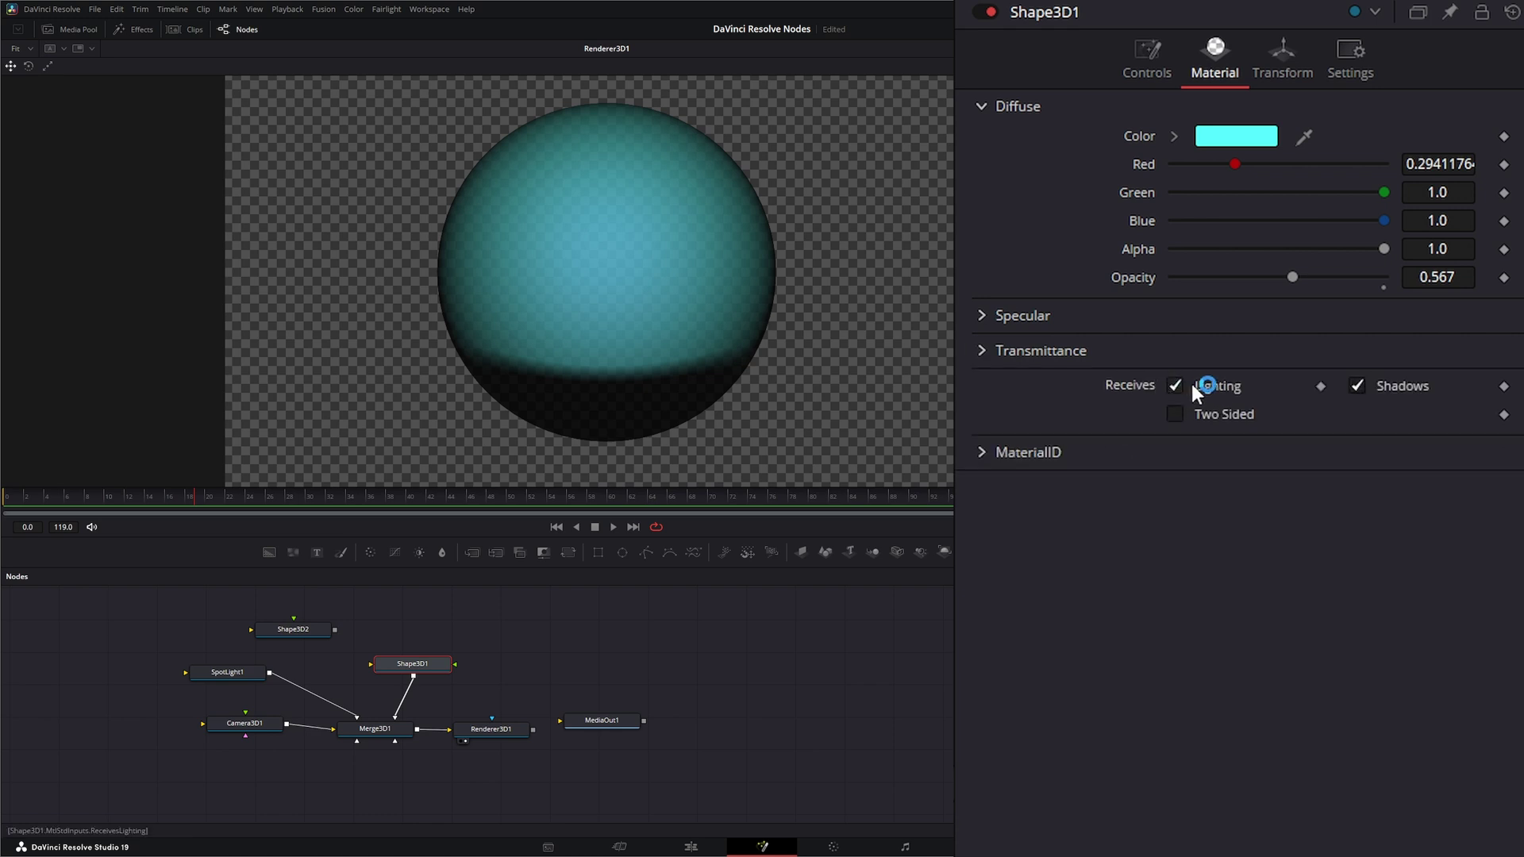
Step: Toggle Receives Lighting and Receives Shadows off and on for Shape3D1's material, leaving both enabled
click(1181, 380)
click(1181, 380)
click(1181, 381)
click(1181, 381)
click(1359, 384)
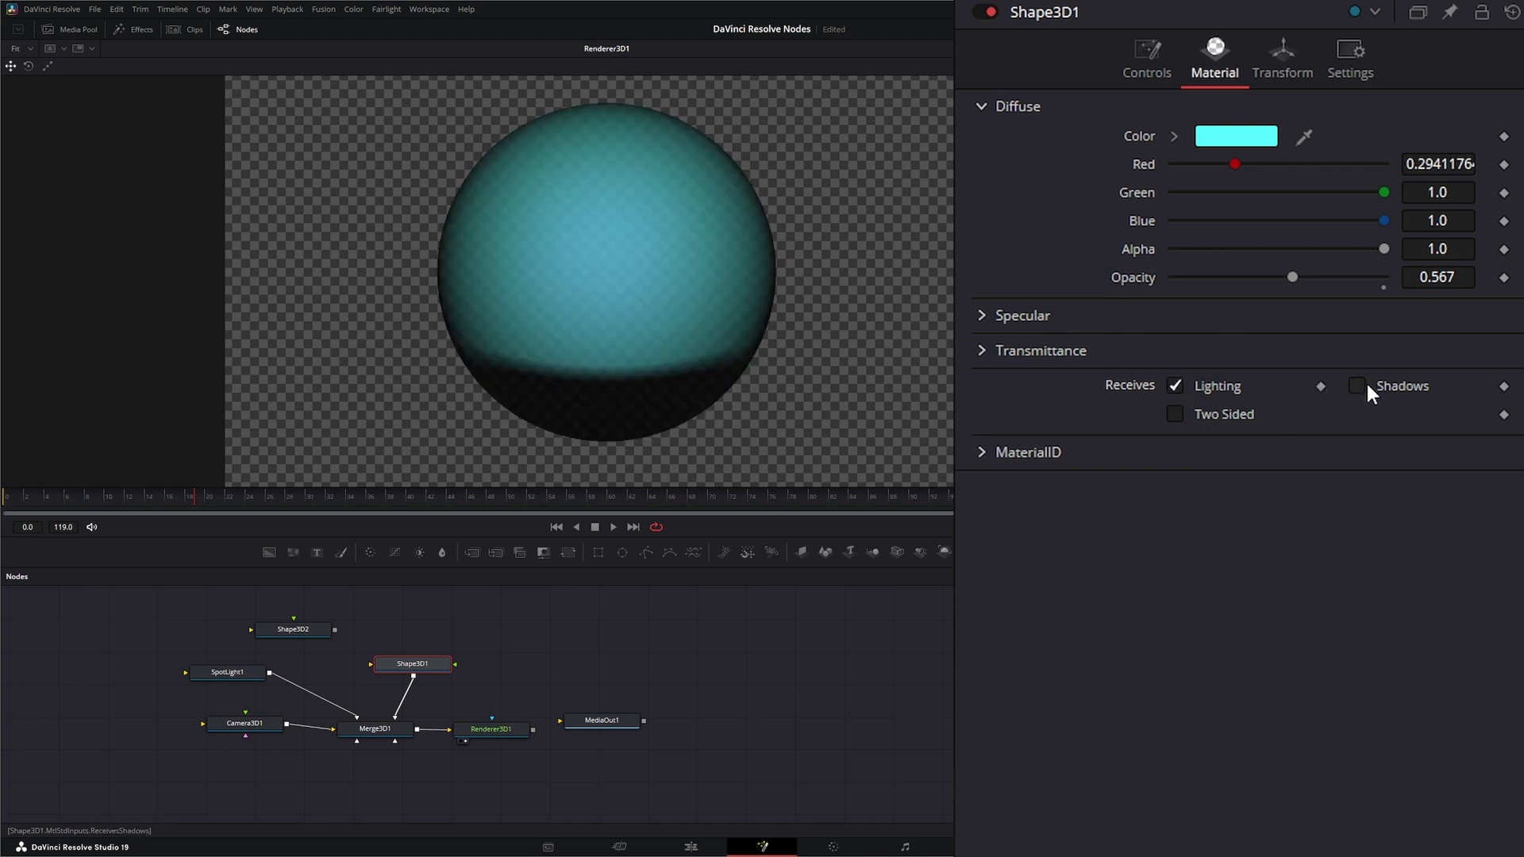
click(1365, 385)
Step: Toggle Two Sided on Shape3D1's material to compare the rendered sphere, leaving it disabled
click(1176, 412)
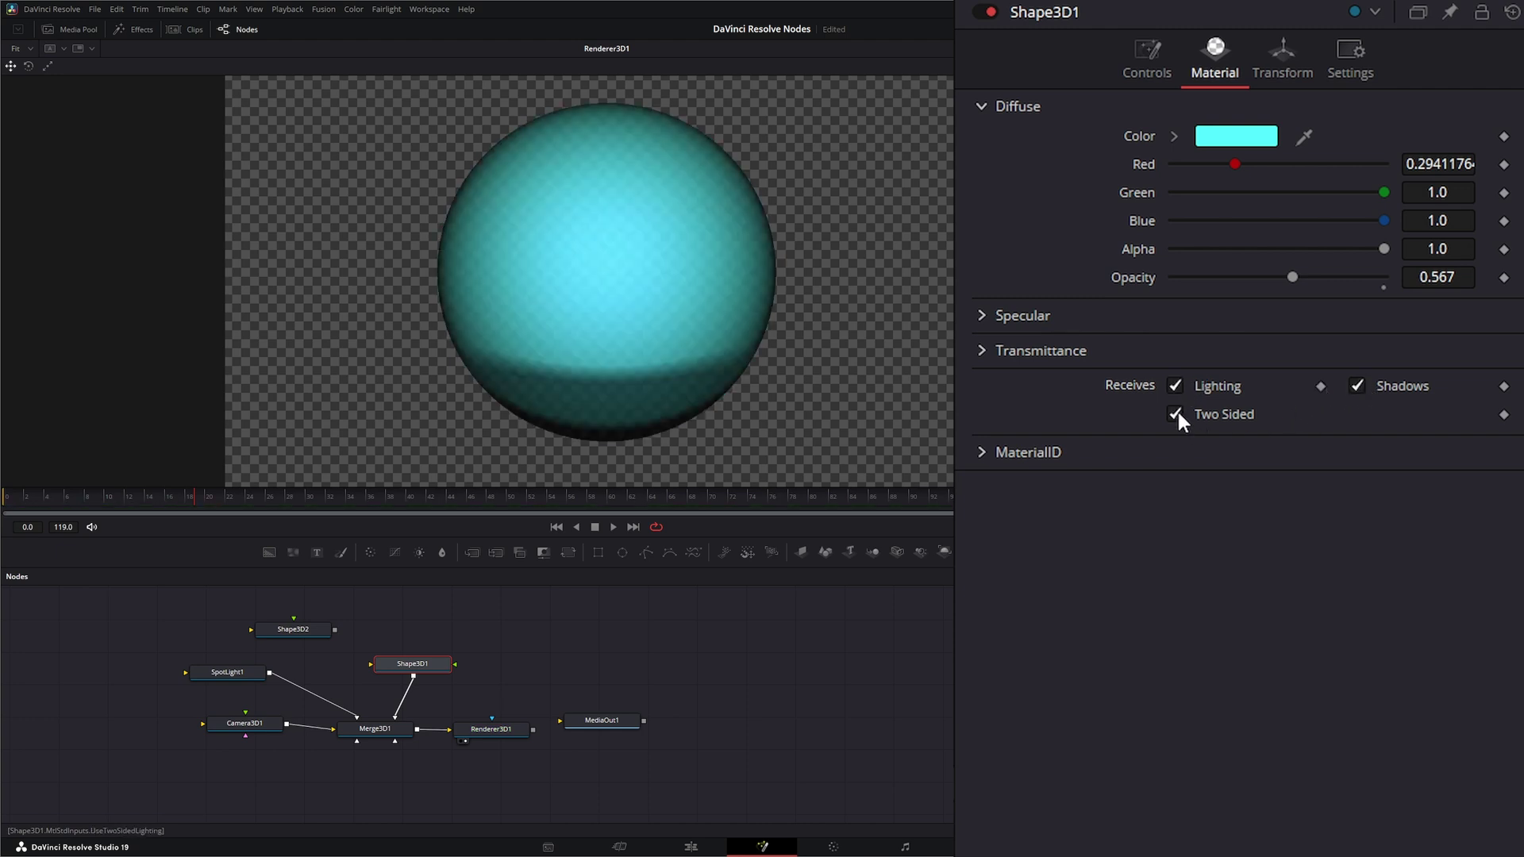
click(1176, 412)
click(1176, 412)
click(1177, 409)
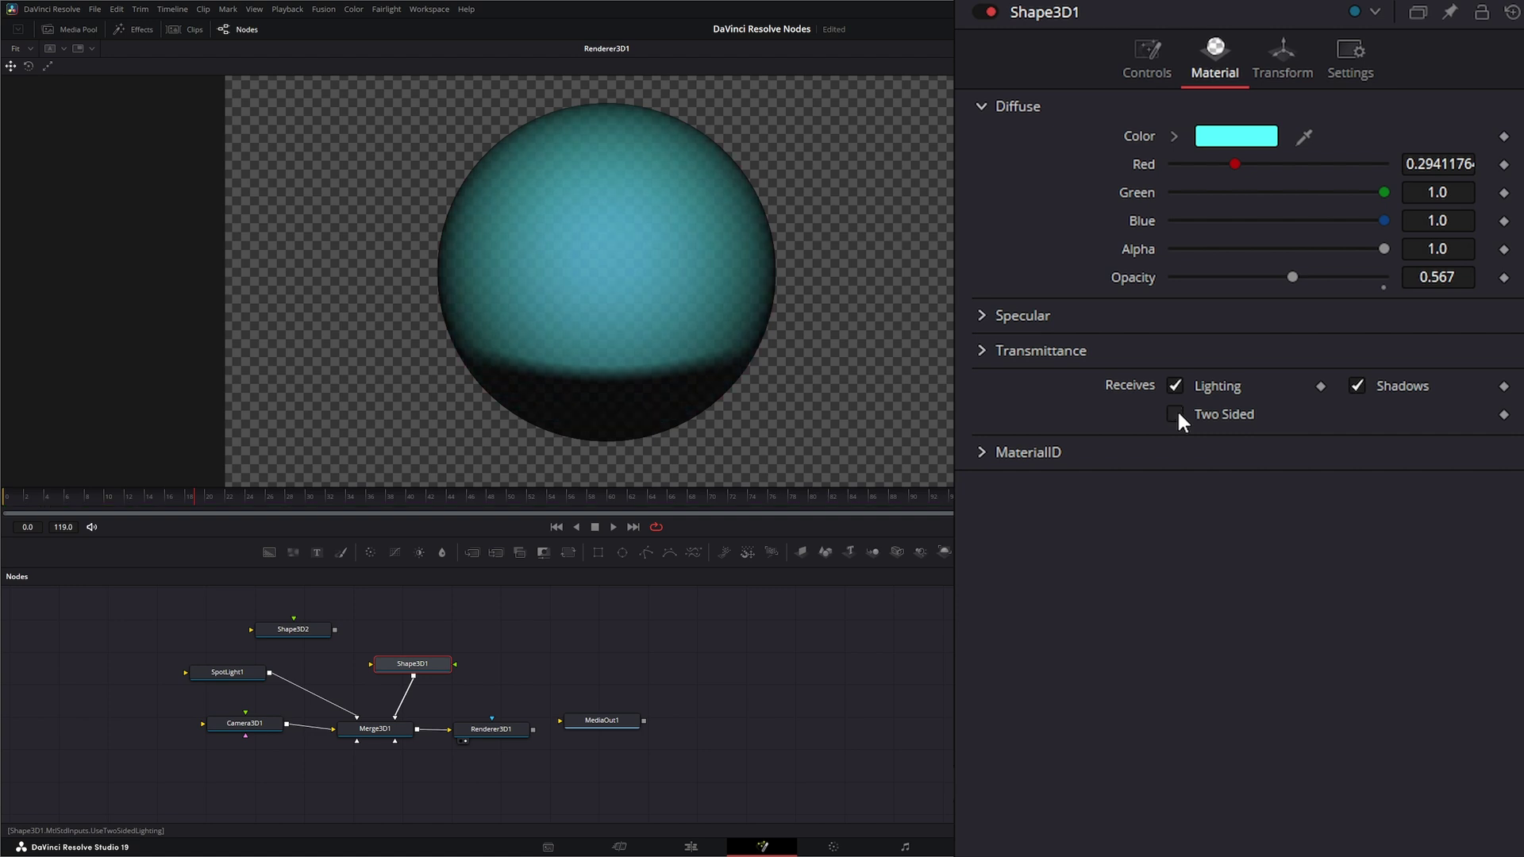
click(1178, 408)
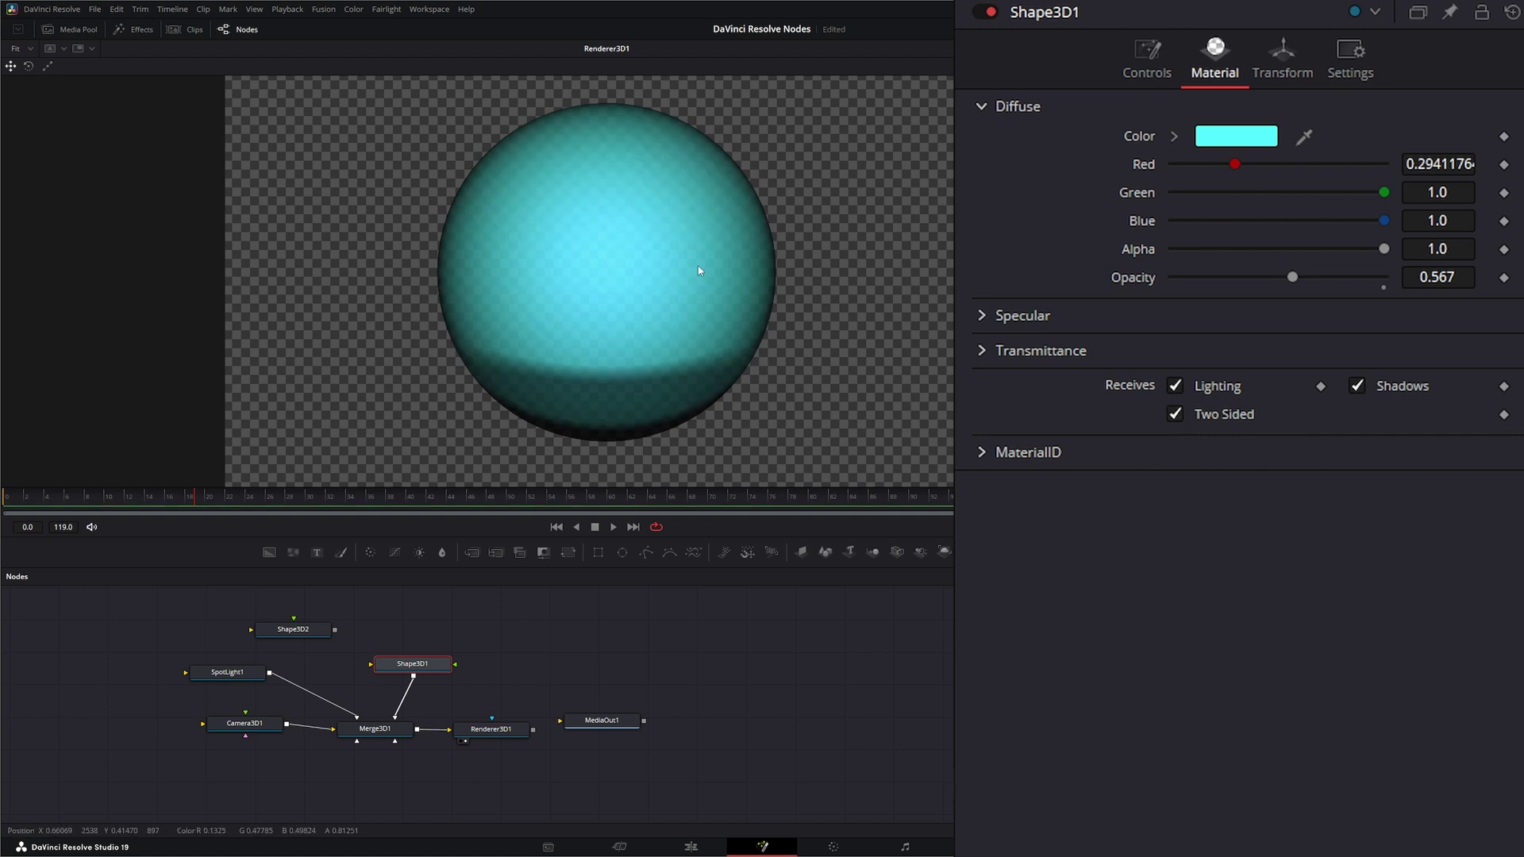
click(1176, 412)
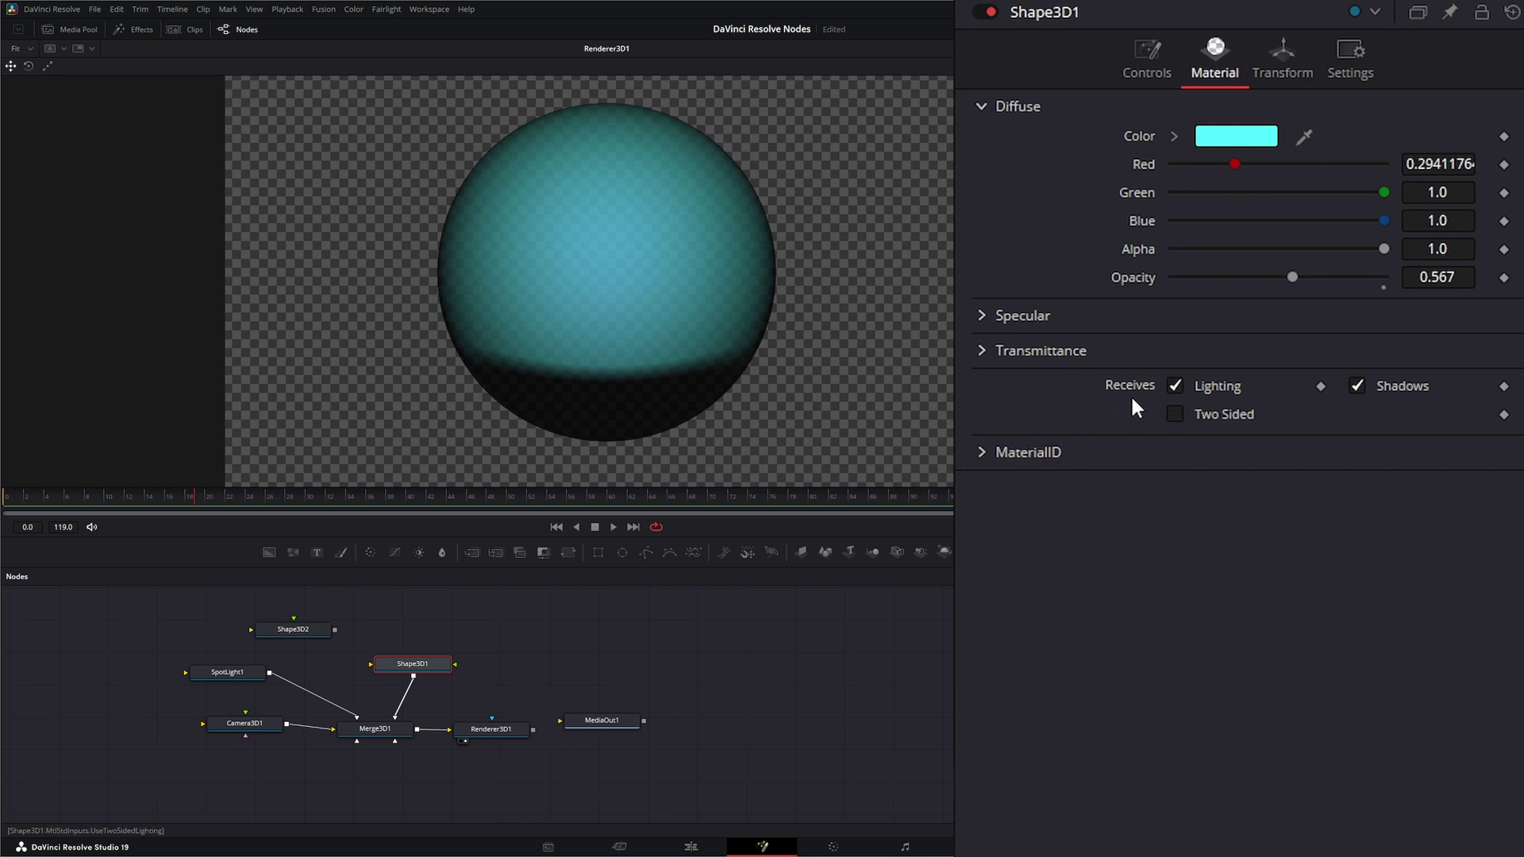
Step: View Merge3D1 and transform Shape3D1 to translation X 0.283, Y 0.081, Z -7.63 and rotation X 60.0, Y 423.6, Z -10.9
click(1295, 55)
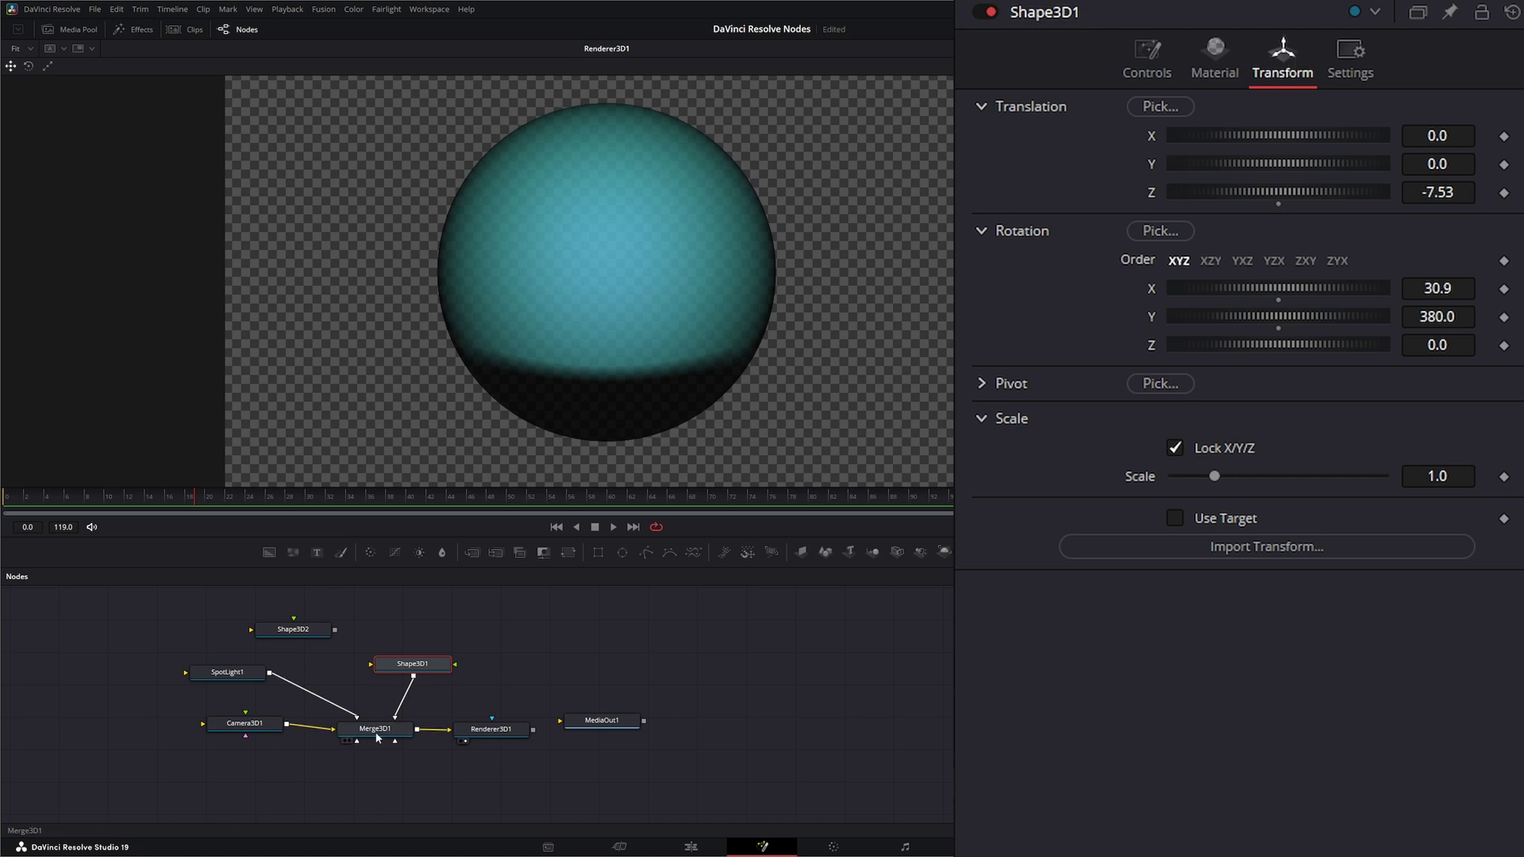
drag(374, 729, 396, 403)
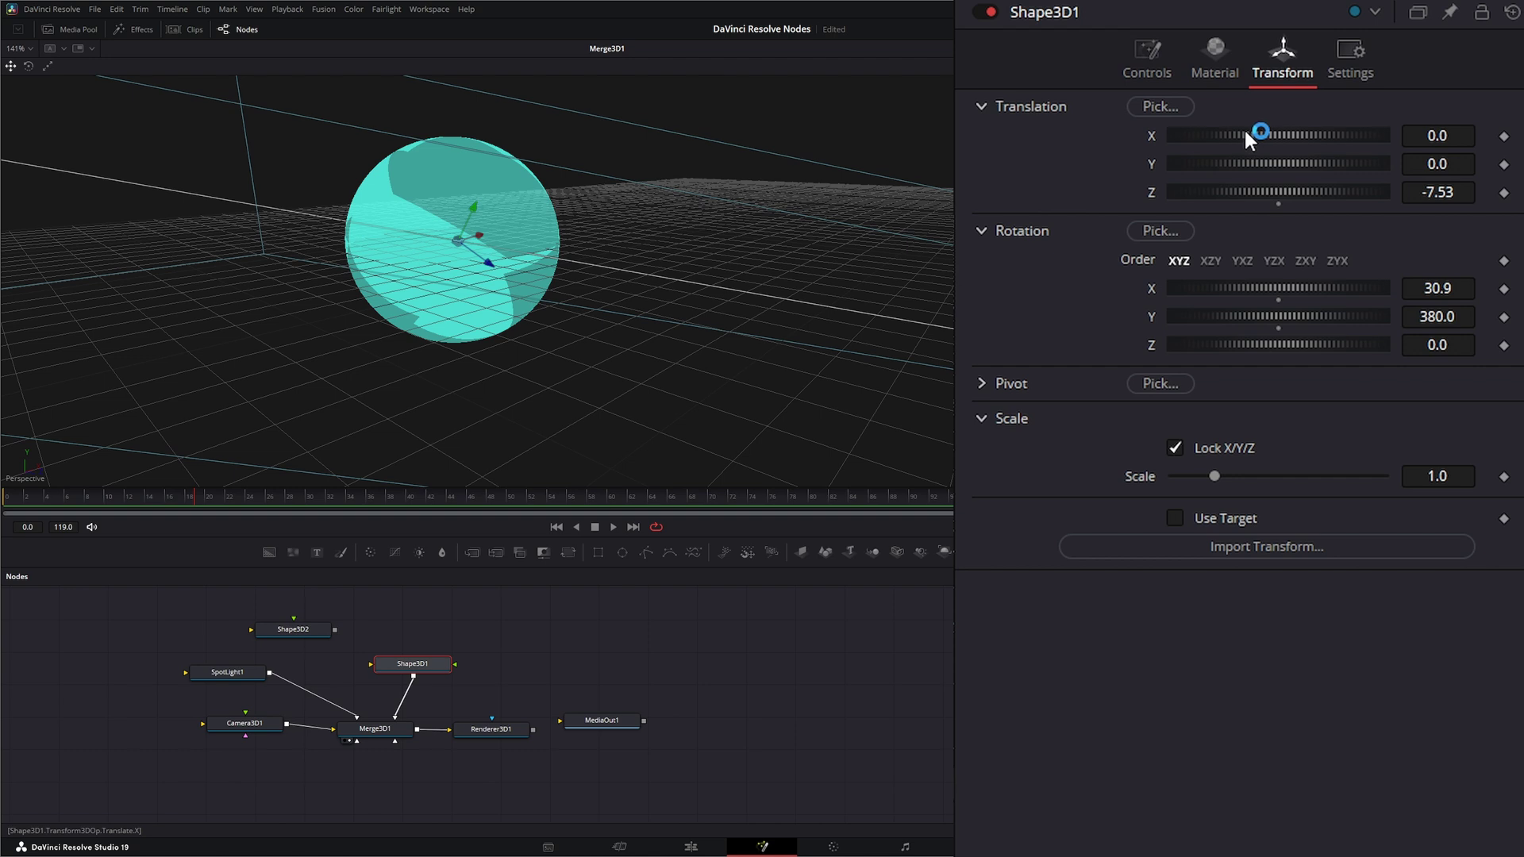
mouse_move(1246, 134)
mouse_down()
mouse_move(1264, 130)
mouse_move(1226, 132)
mouse_move(1272, 140)
mouse_move(1238, 140)
mouse_up()
drag(1246, 286, 1265, 344)
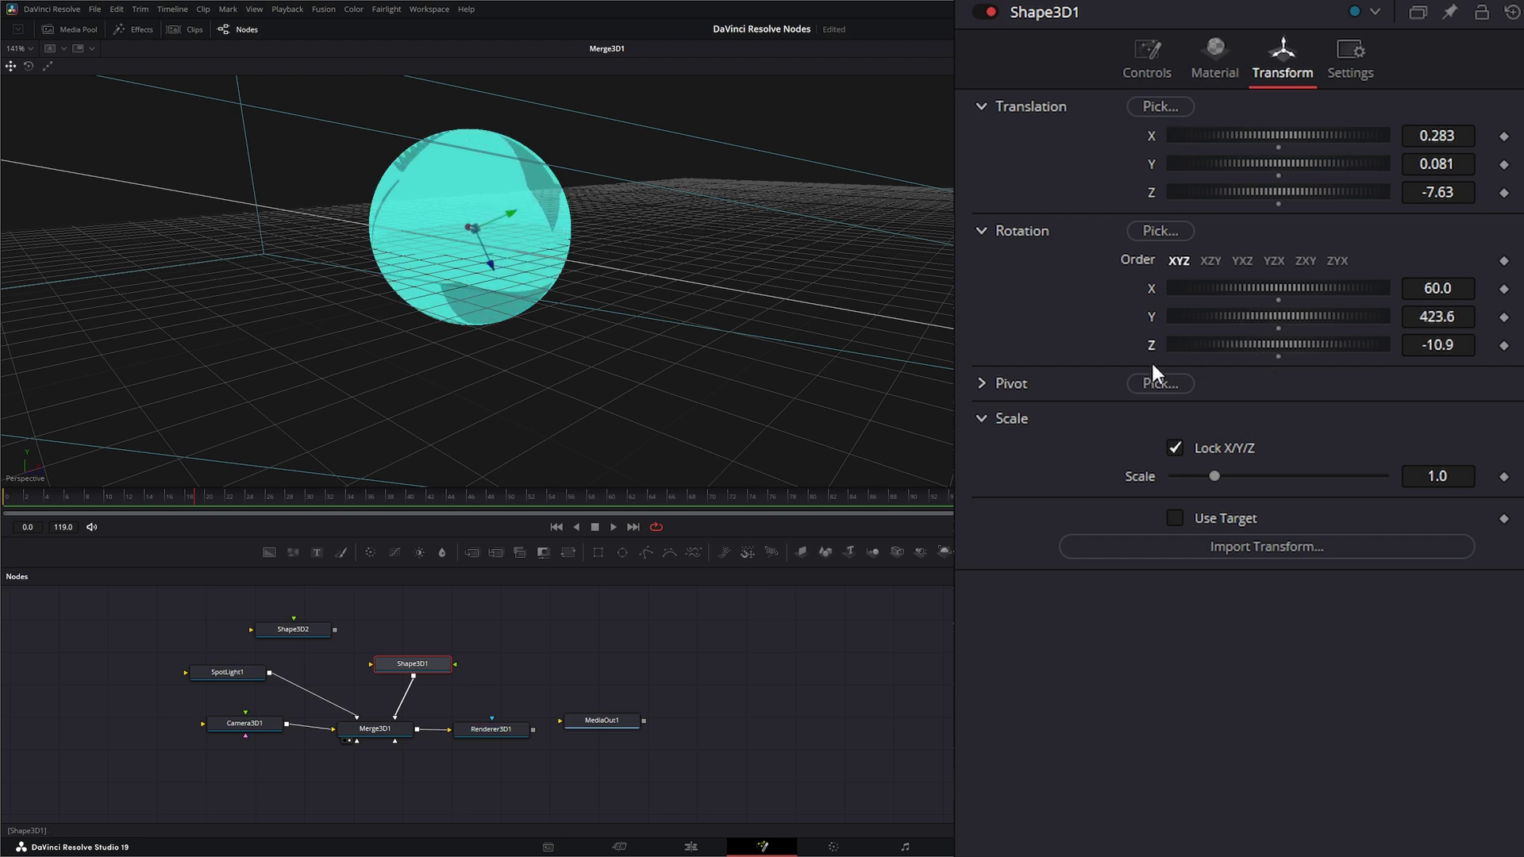
Step: Try a Pivot X offset of 0.02 and a different Scale on Shape3D1, resetting each to its default
click(982, 384)
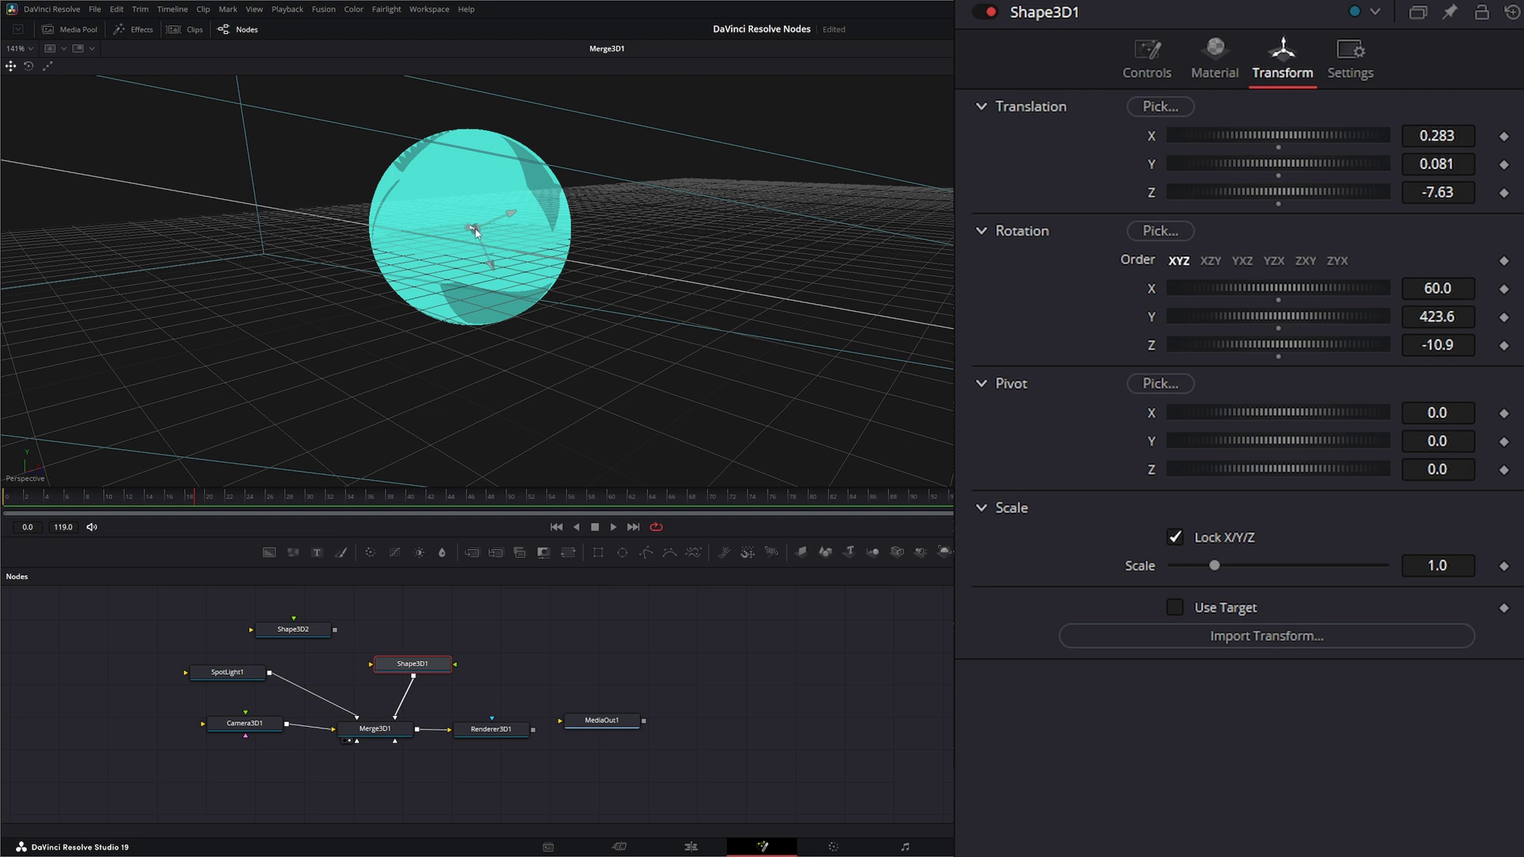
mouse_move(1262, 408)
mouse_down()
mouse_move(1234, 413)
mouse_move(1284, 416)
mouse_move(1263, 418)
mouse_up()
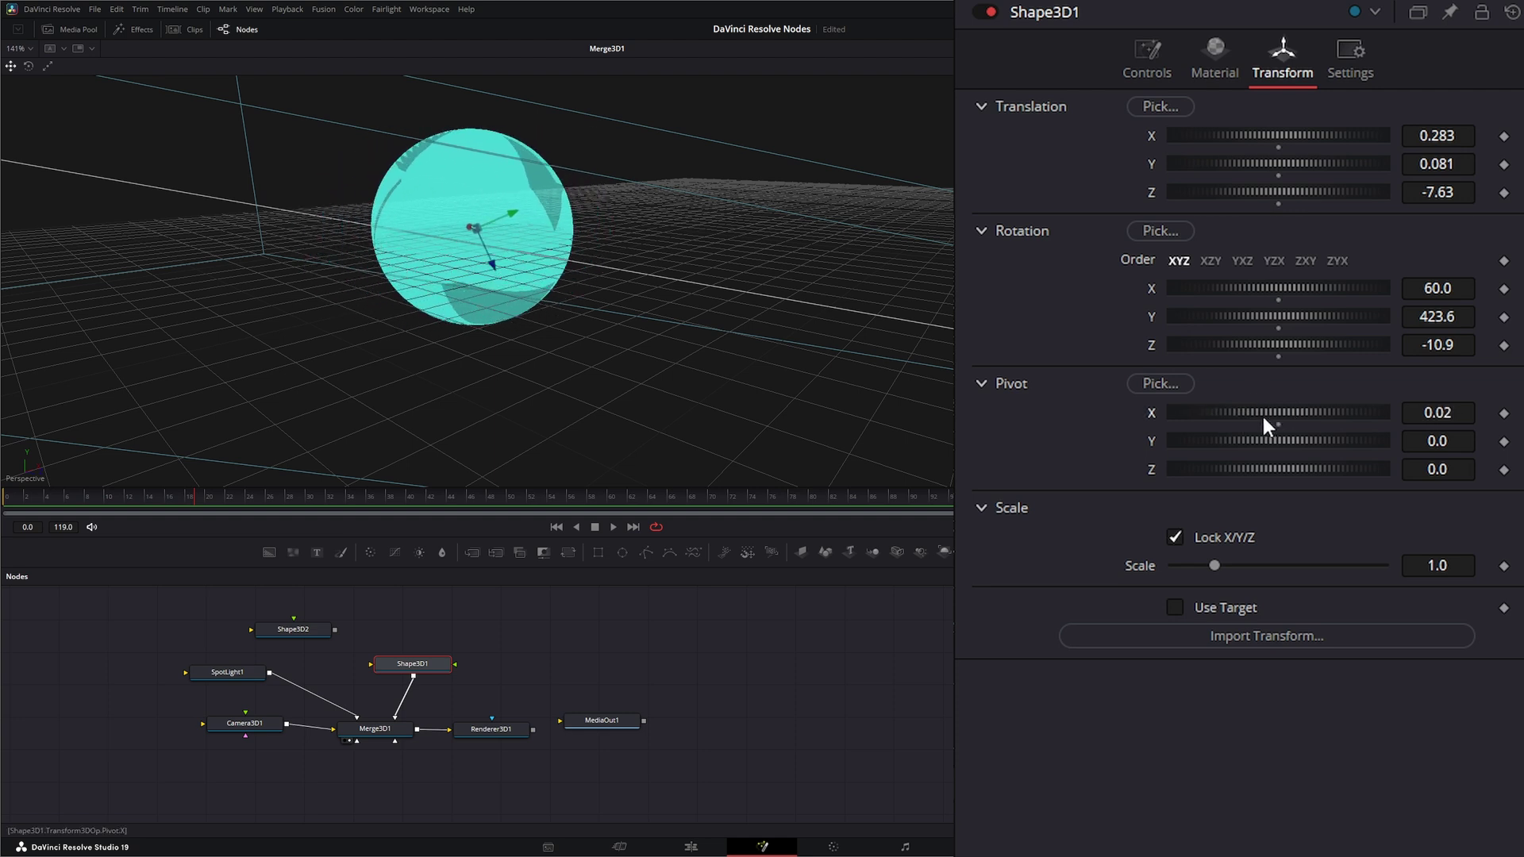
double_click(1157, 413)
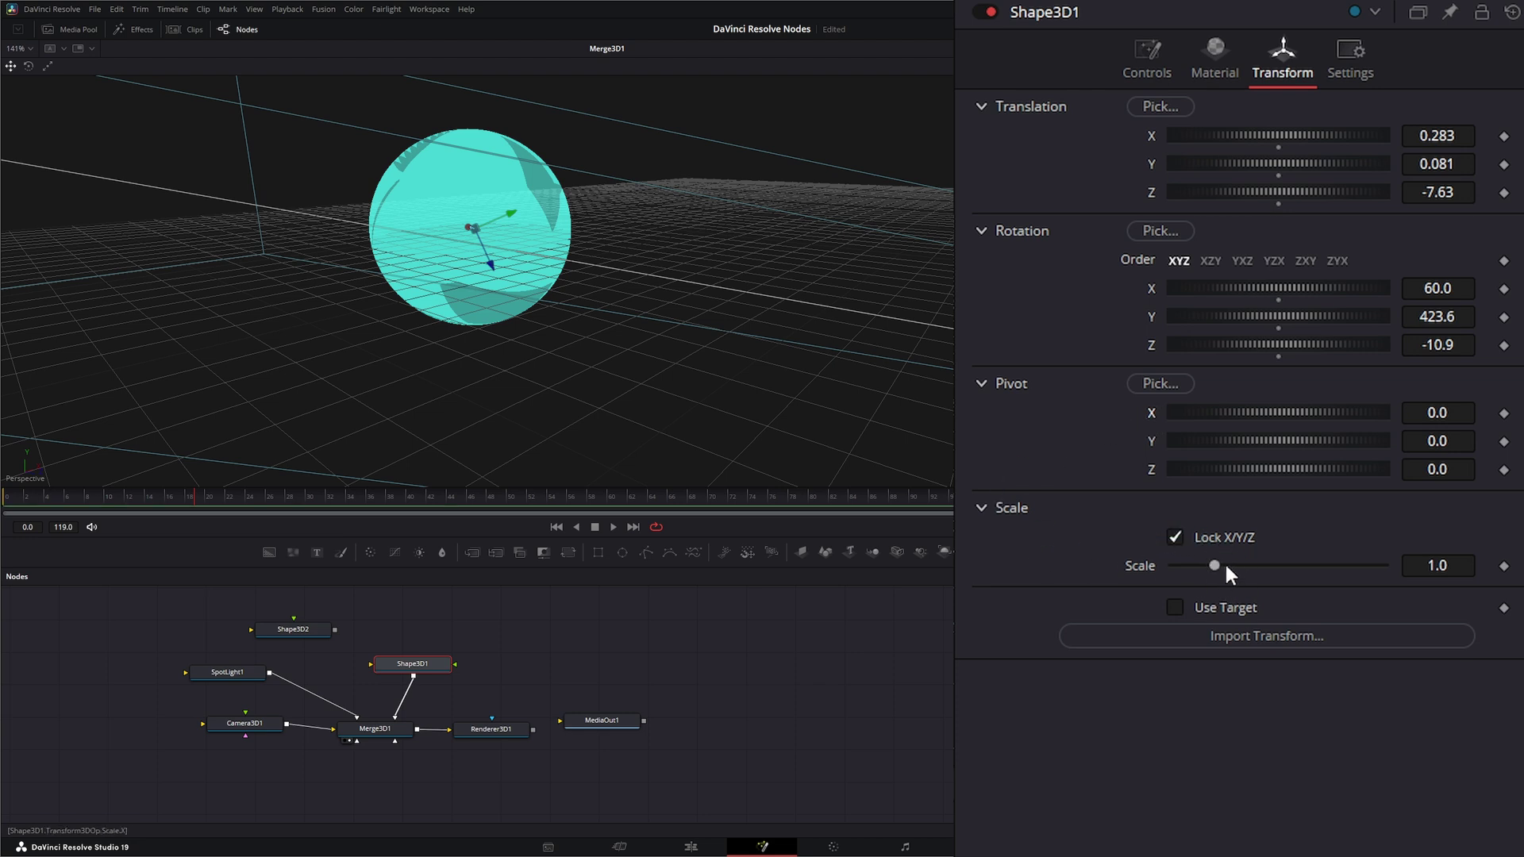
mouse_move(1218, 559)
mouse_down()
mouse_move(1244, 564)
mouse_move(1222, 563)
mouse_up()
double_click(1142, 564)
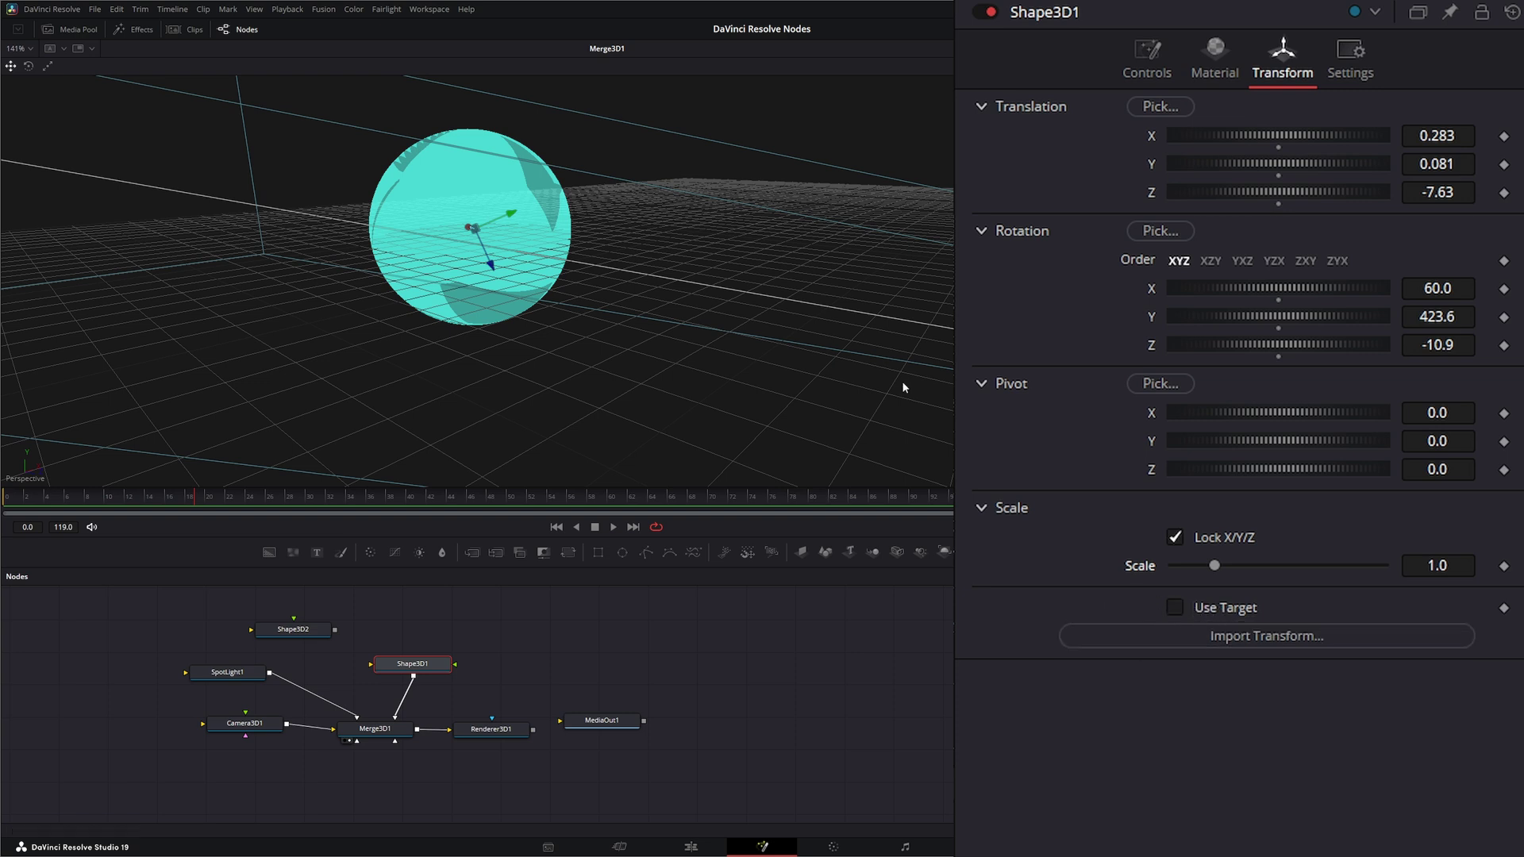
Step: Connect Shape3D2 to Merge3D1 and move its cube to the far side of the sphere
drag(334, 630, 374, 727)
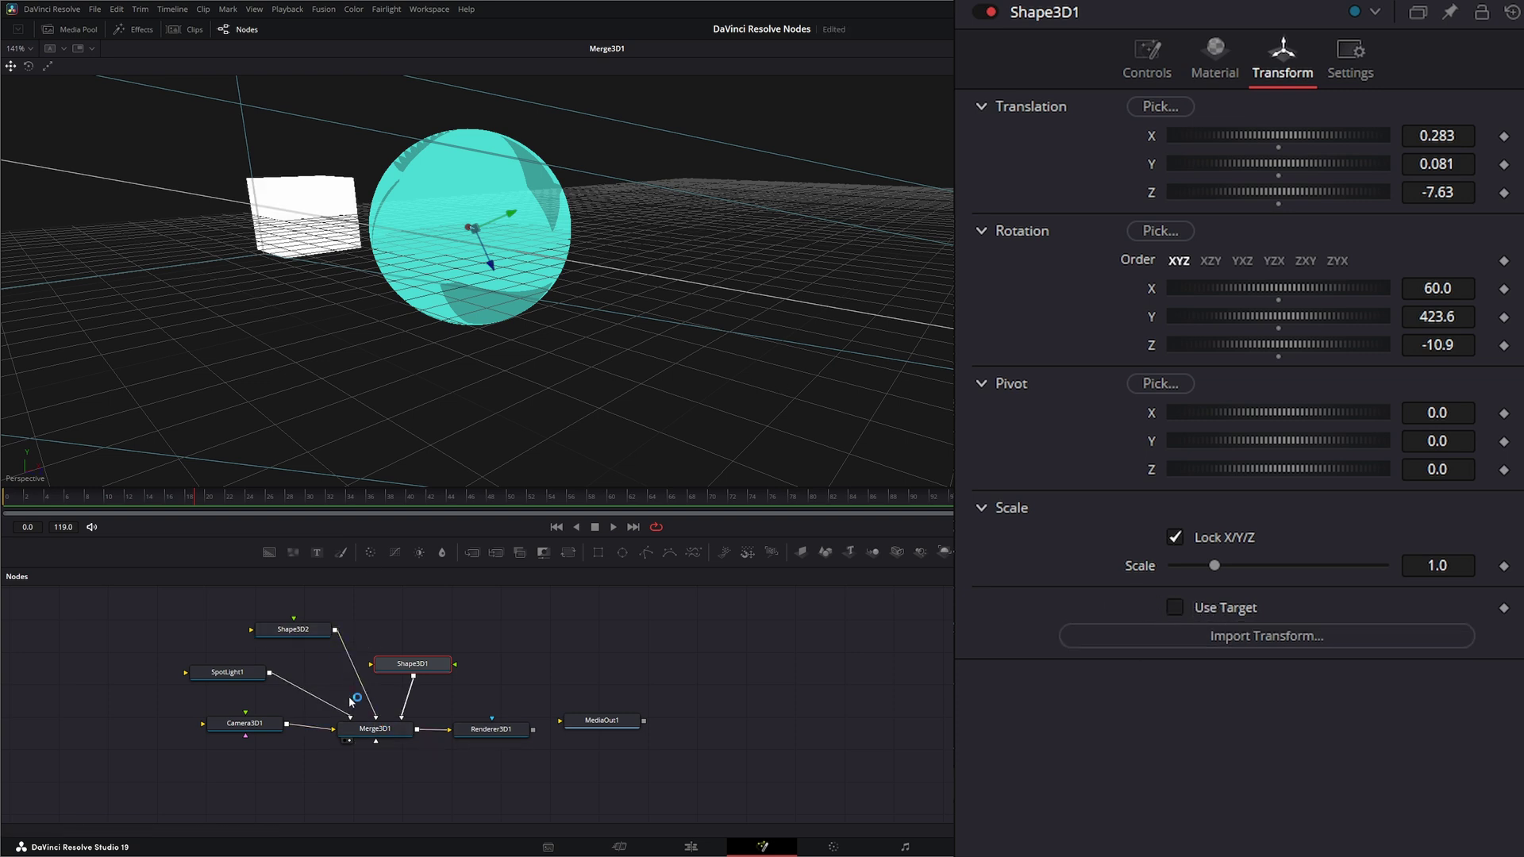
click(292, 633)
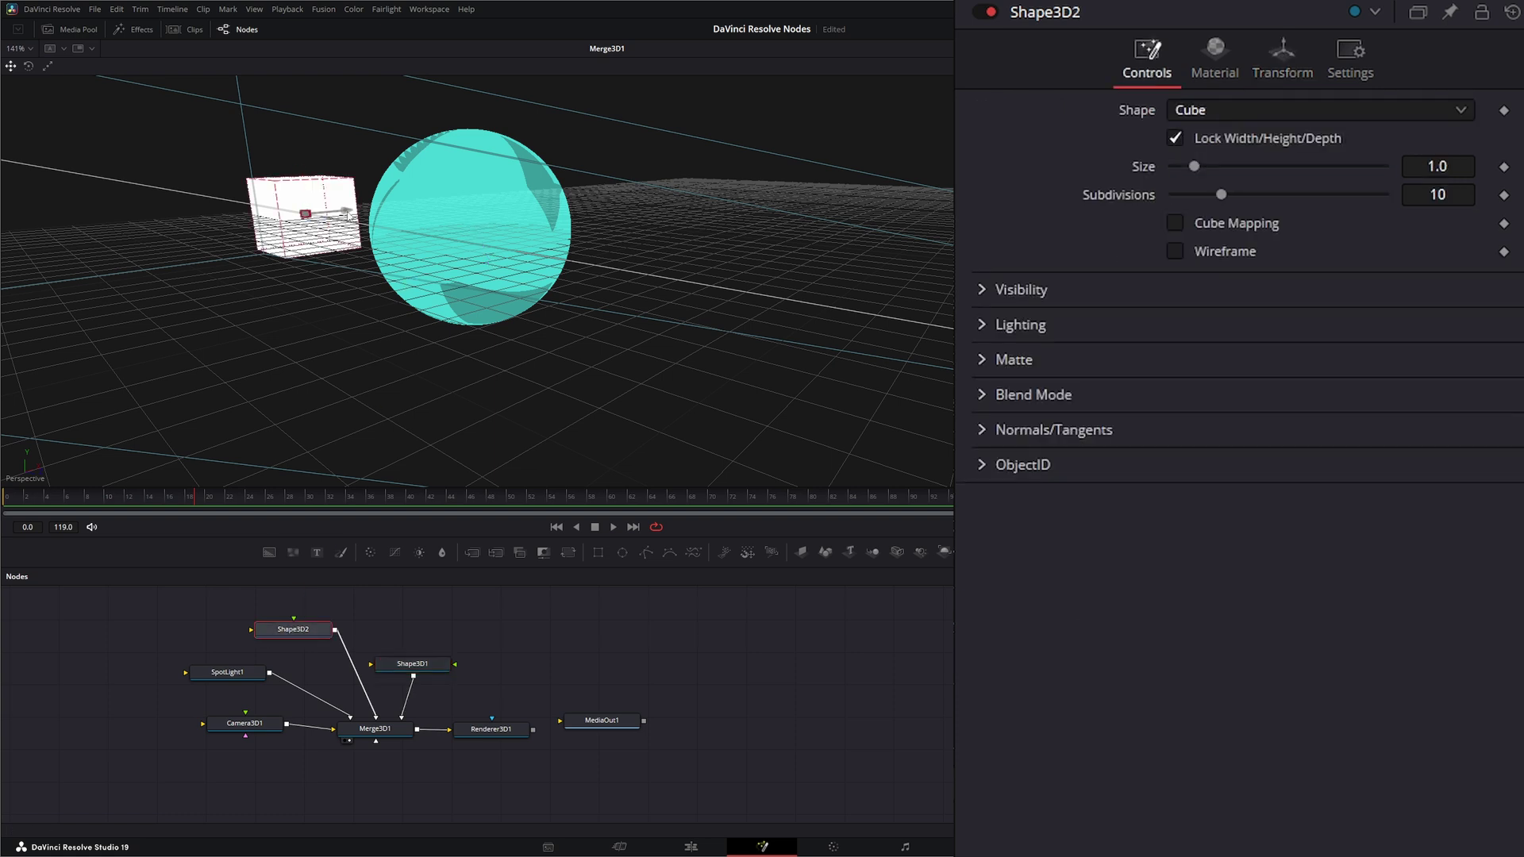
drag(357, 197, 834, 154)
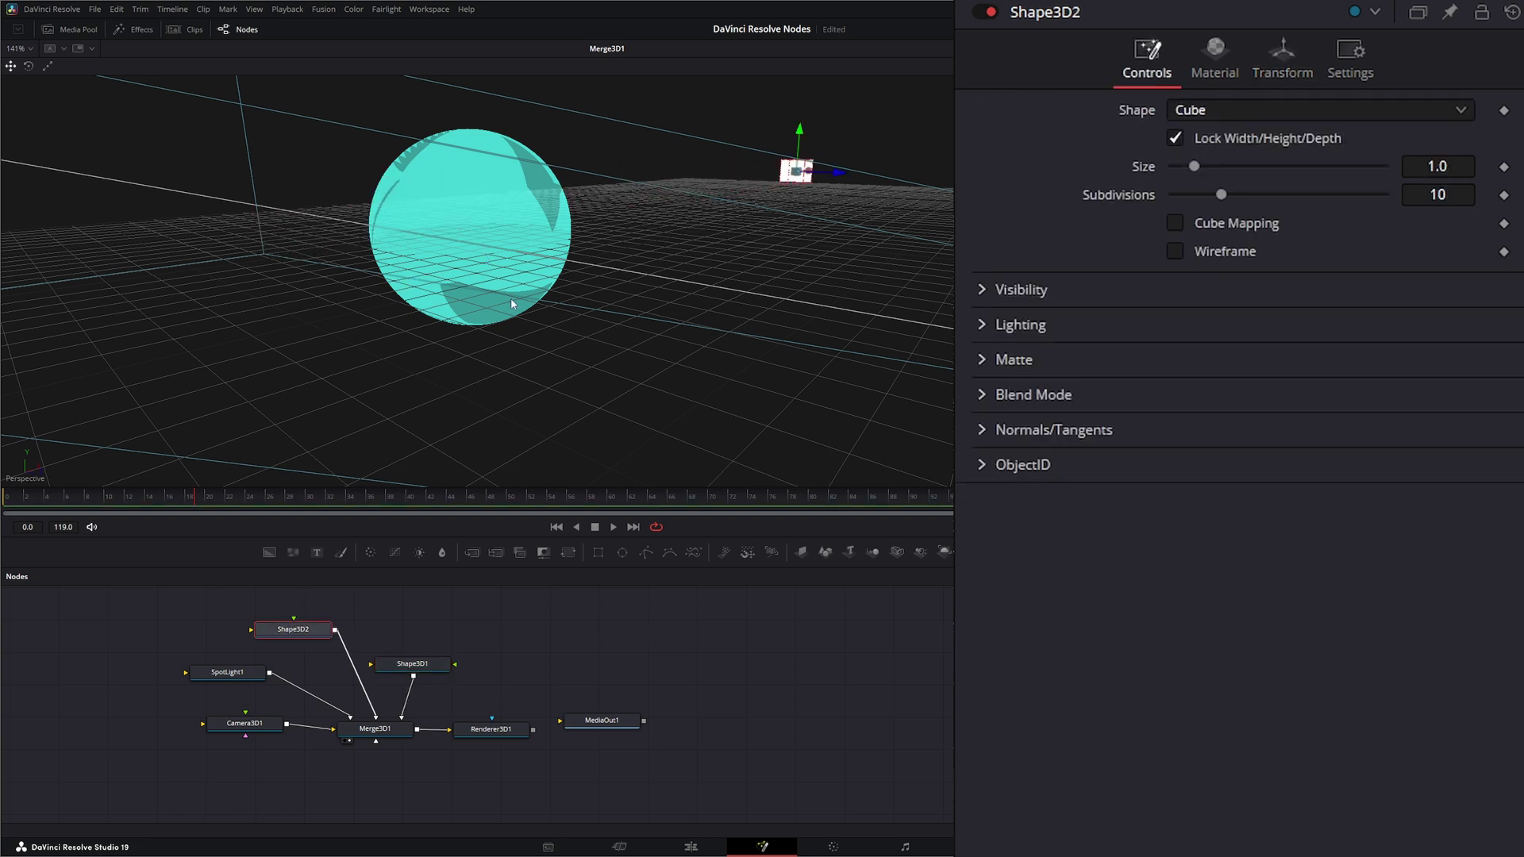
Step: Enable Use Target on Shape3D1 and pick the cube as target, at about X 19.198, Y 0.039, Z -10.956
click(477, 216)
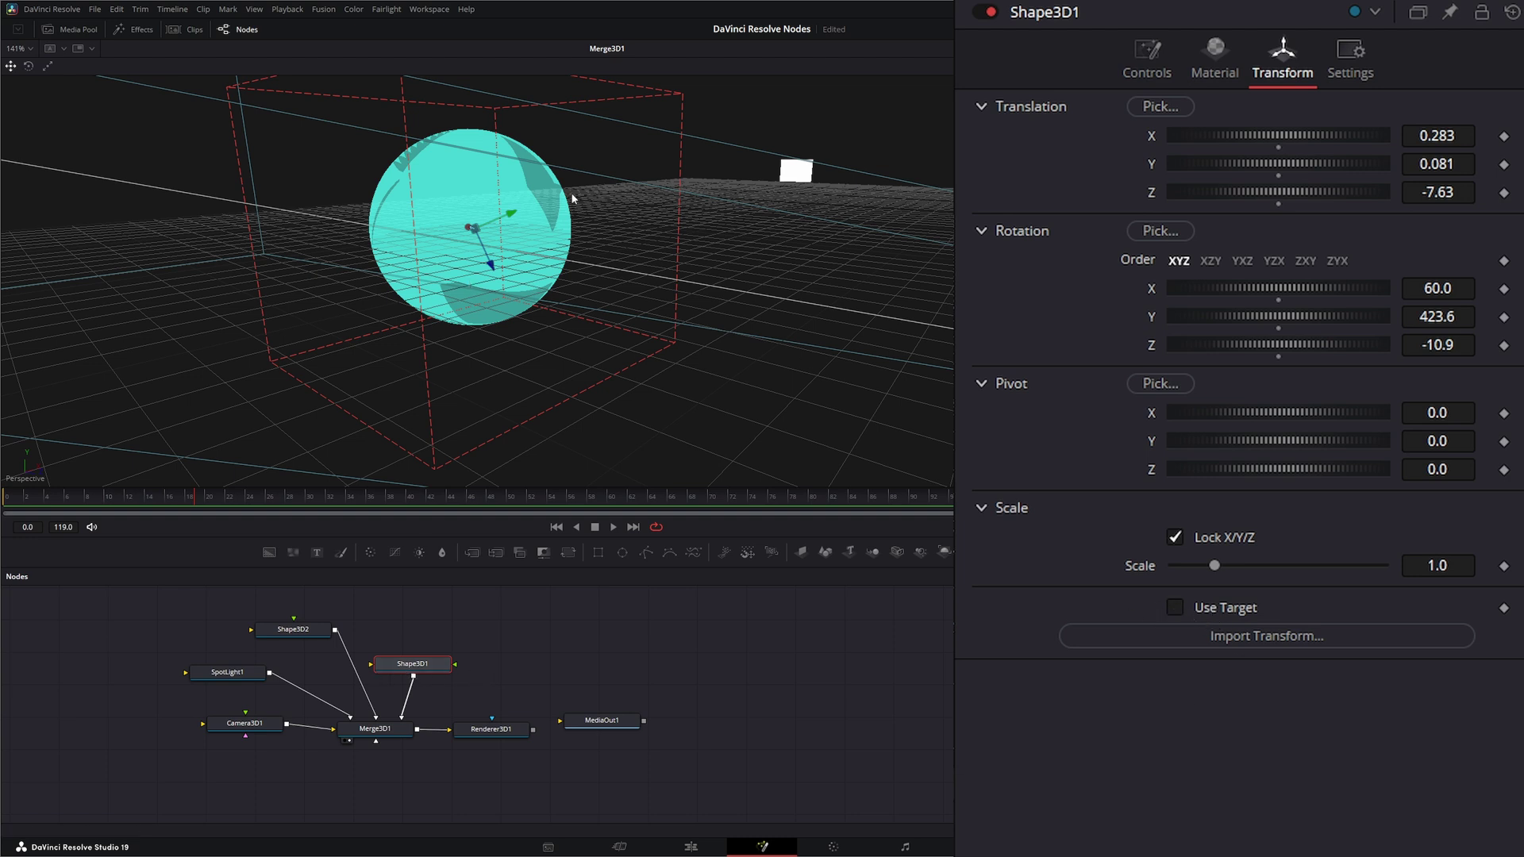
click(1173, 606)
click(1173, 607)
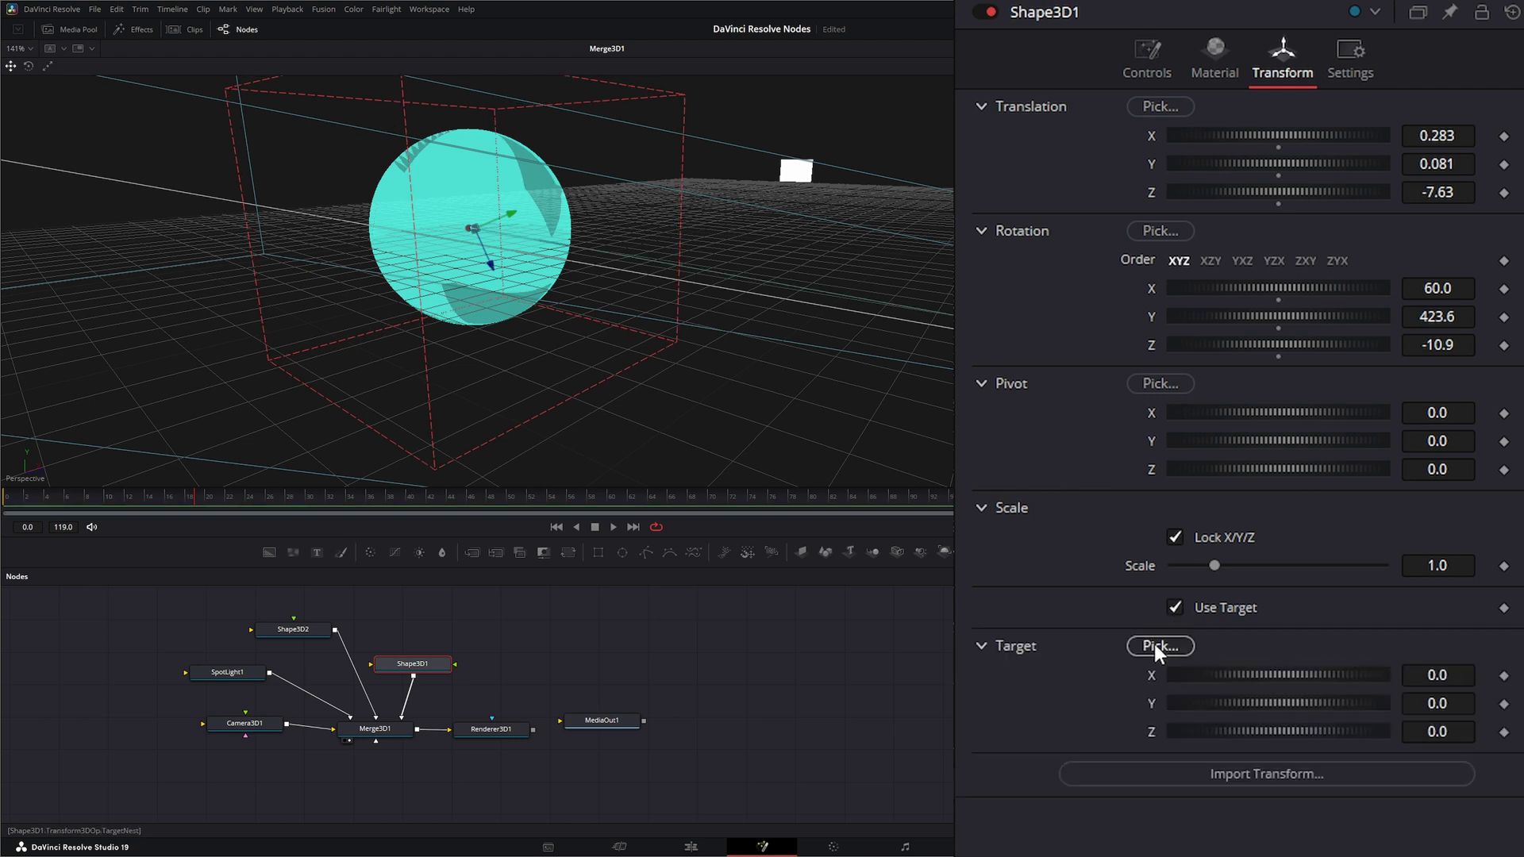
click(1159, 645)
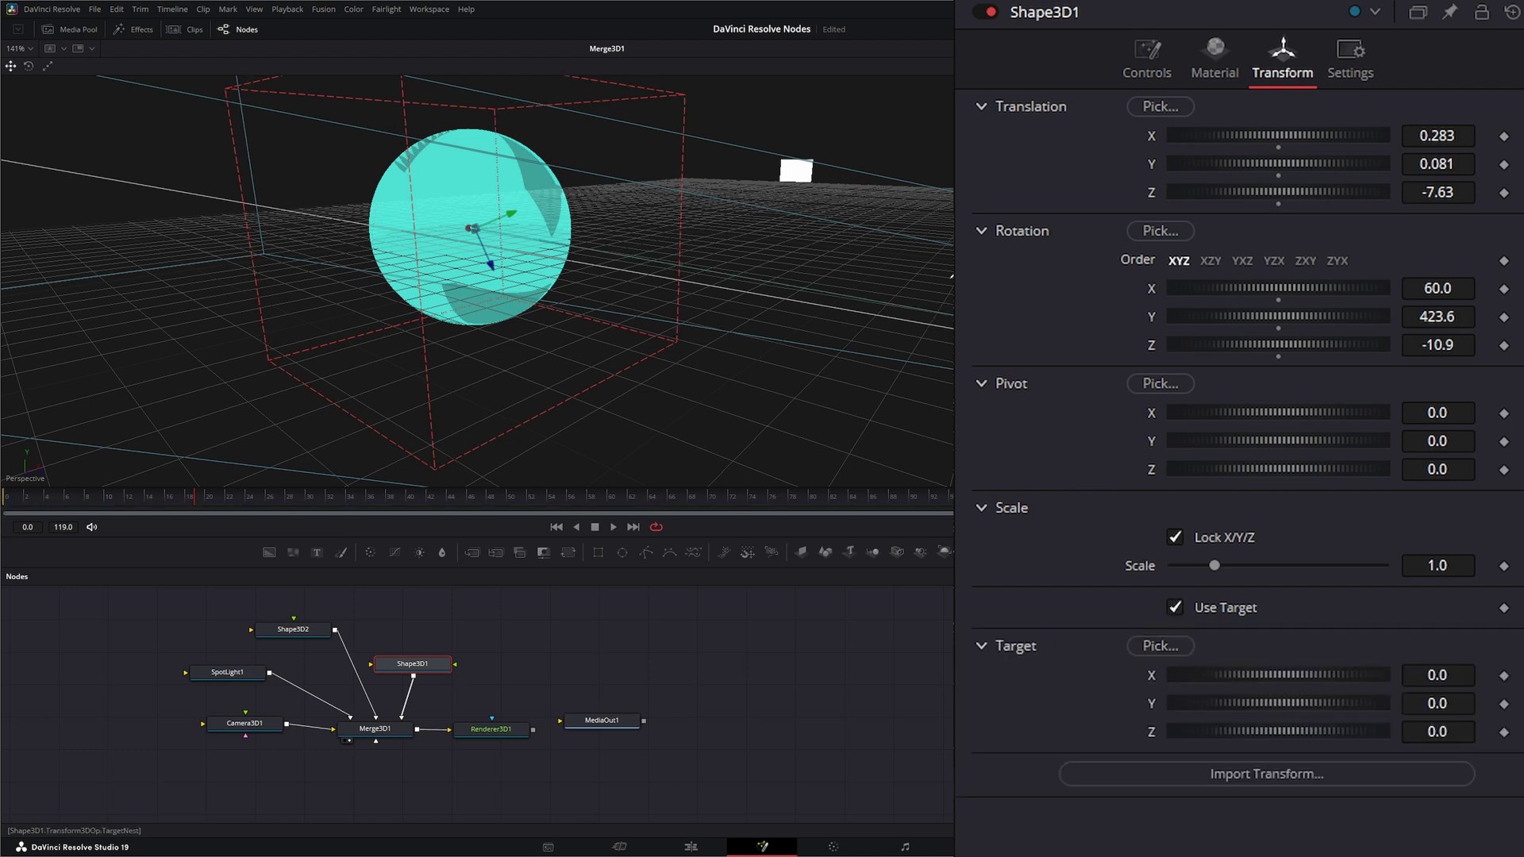
click(796, 169)
mouse_move(797, 169)
mouse_down()
mouse_move(816, 169)
mouse_move(799, 168)
mouse_up()
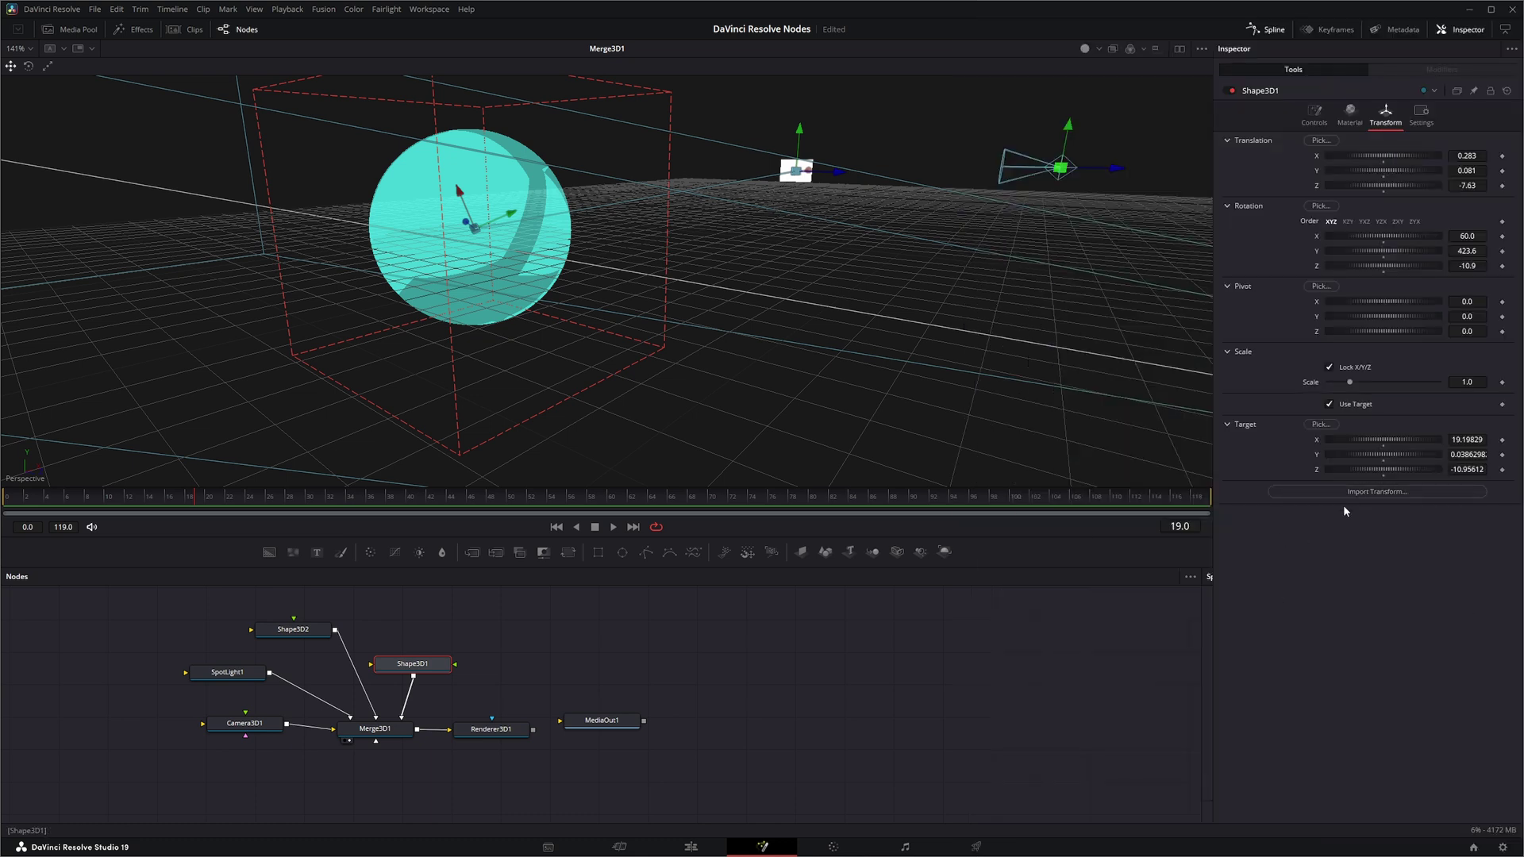
Step: Open Import Transform's scene file selection and cancel it, and adjust Shape3D1's Size in its shape controls
click(1373, 493)
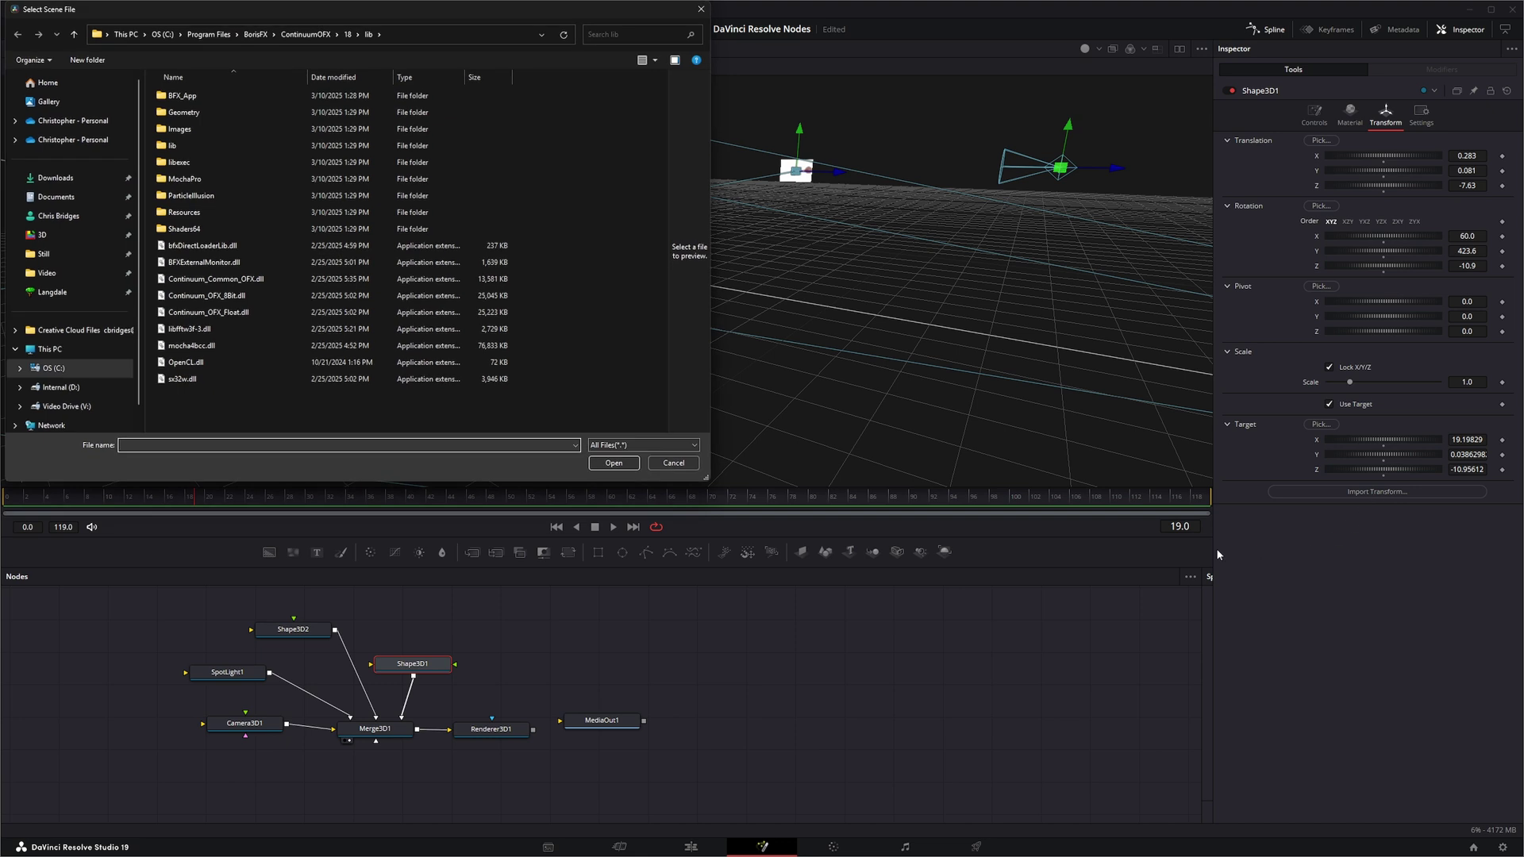
click(689, 464)
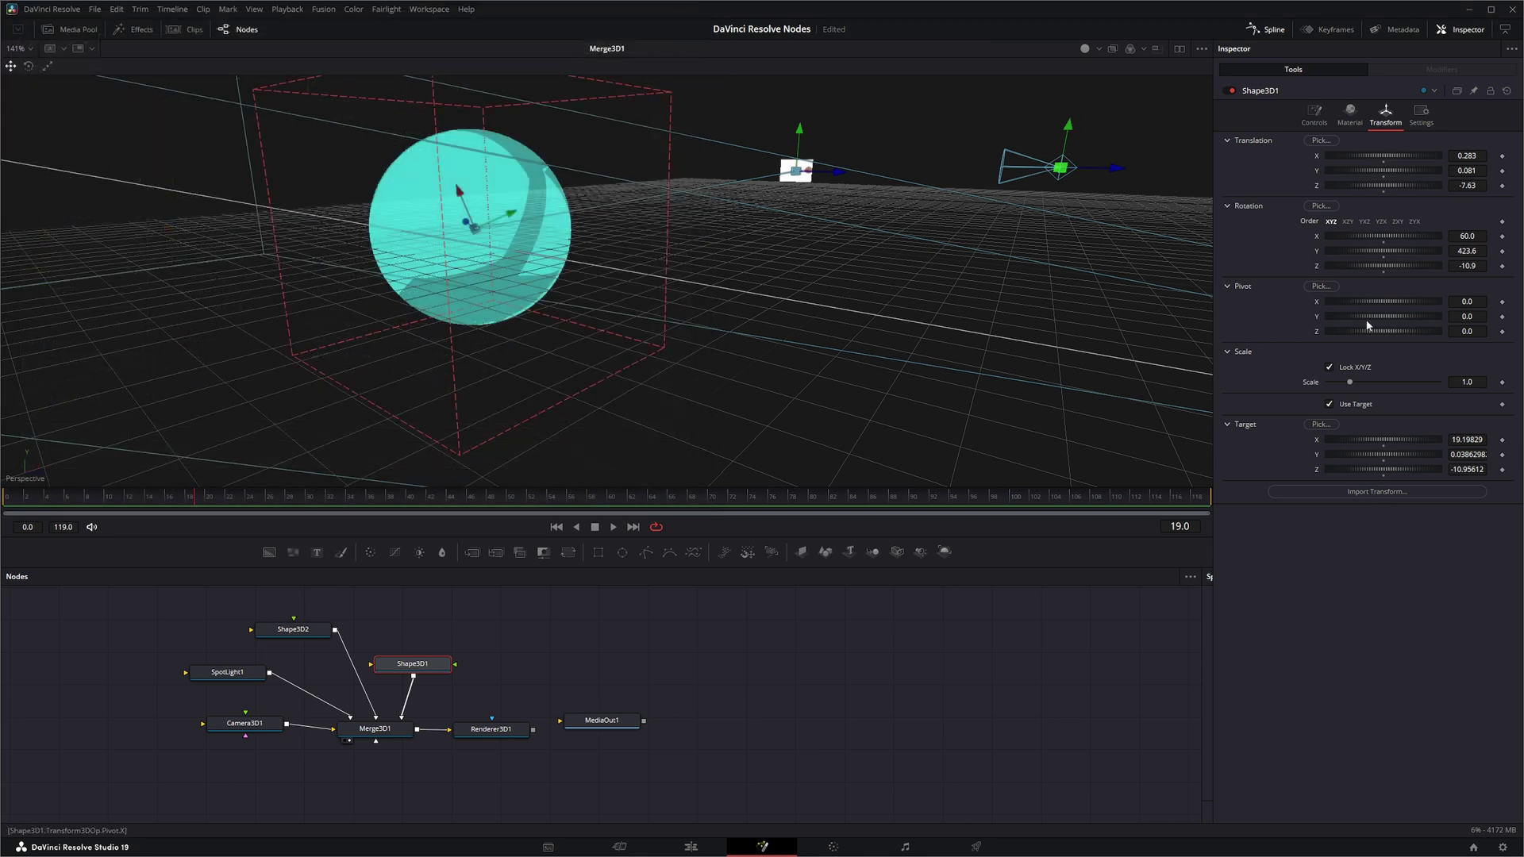
click(1313, 116)
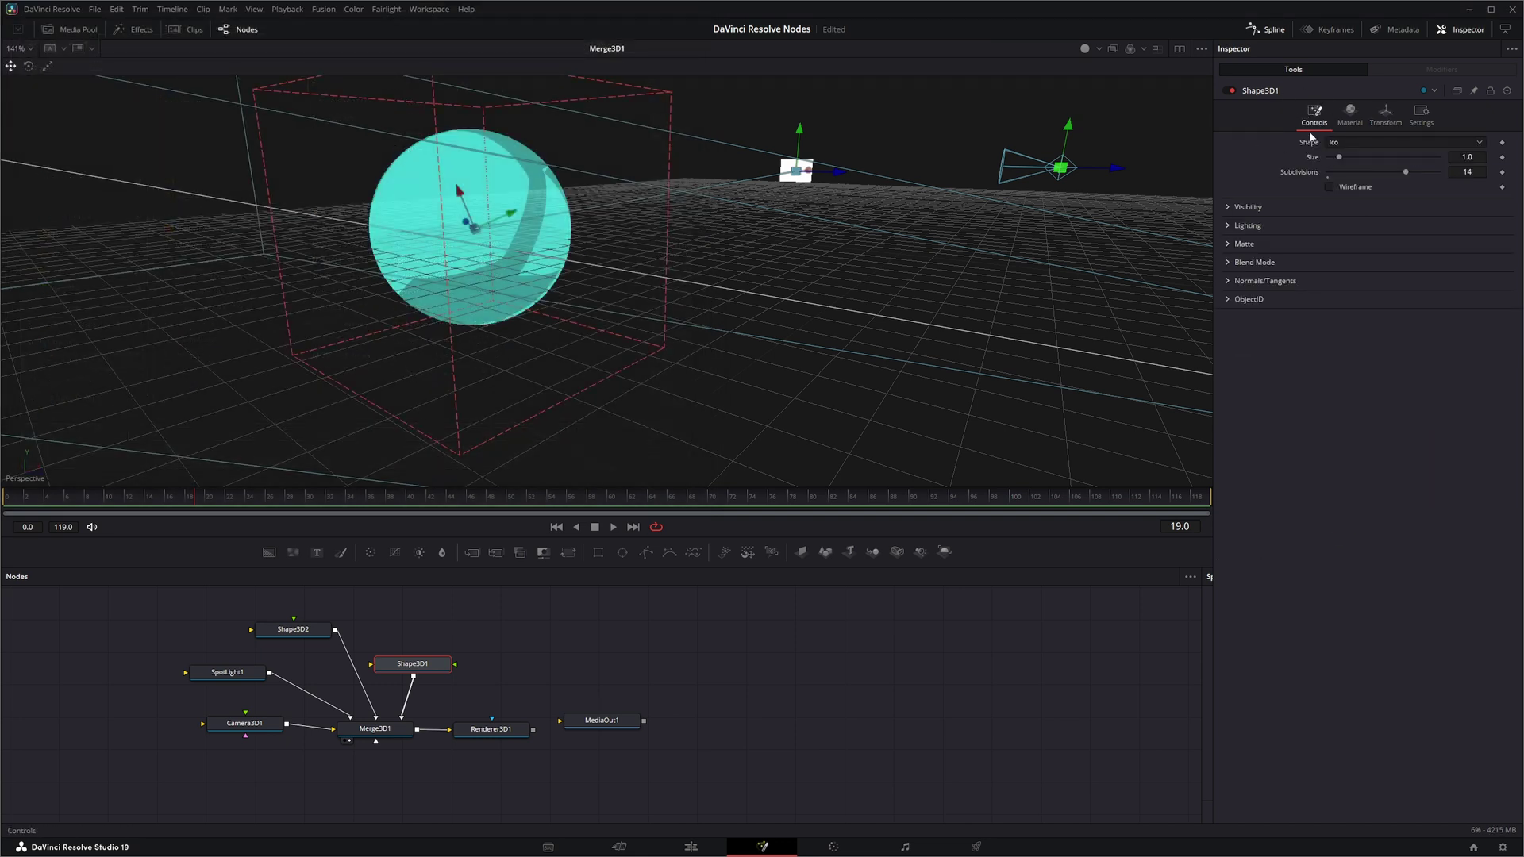
drag(1339, 156, 1346, 158)
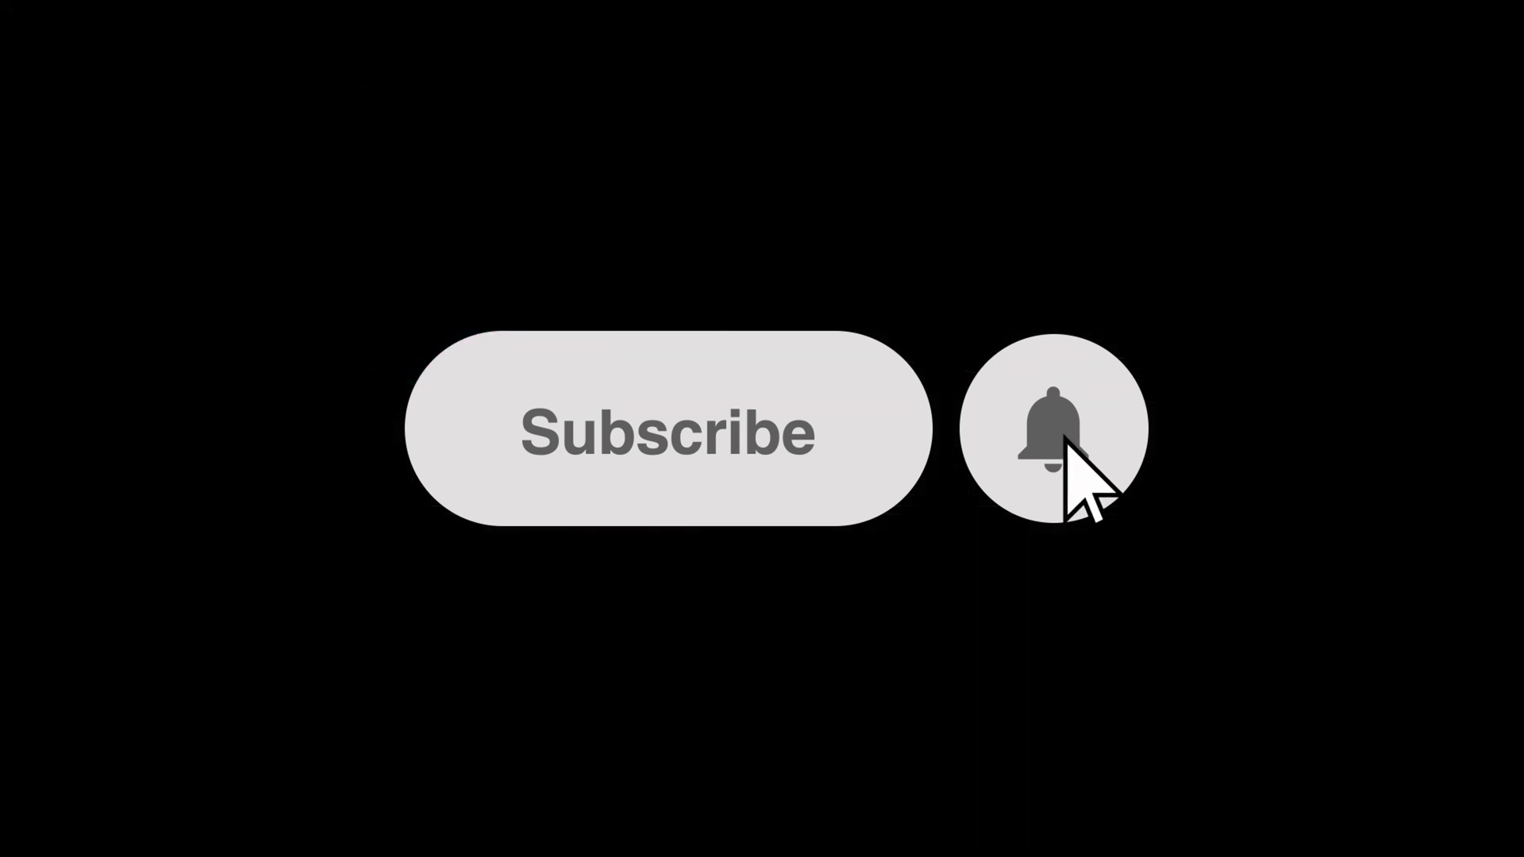